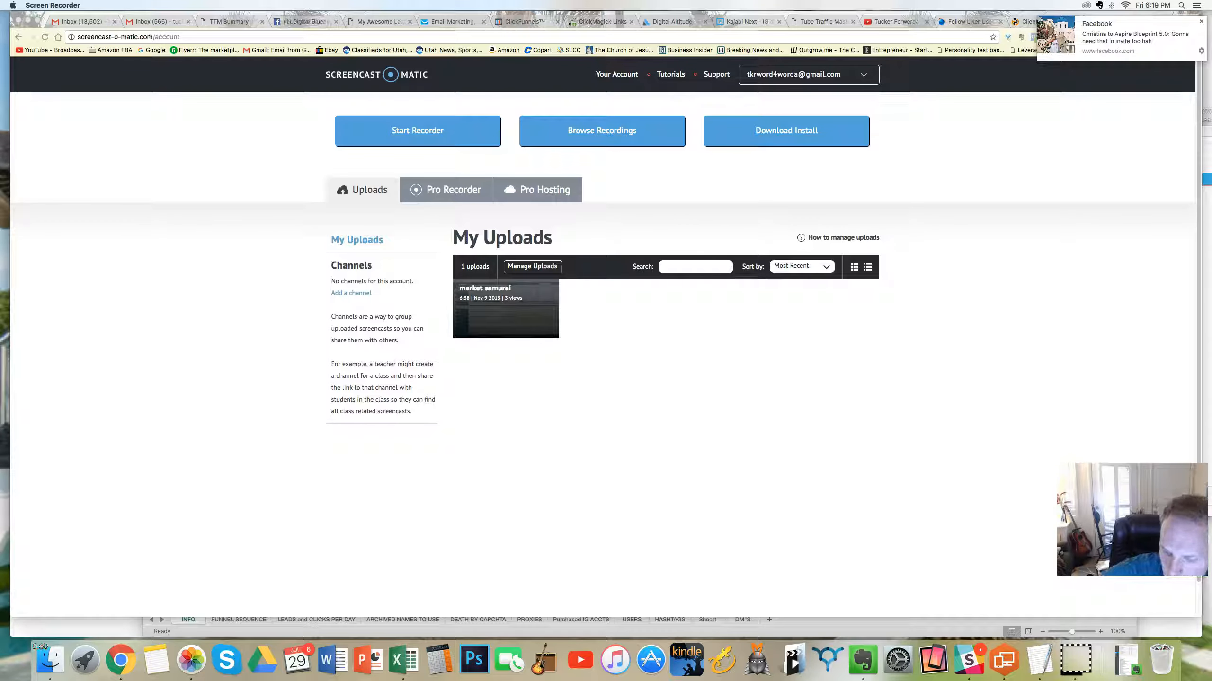
Step: Open the day 12 autoresponder from the time-based autoresponders calendar in GetResponse
left_click(429, 22)
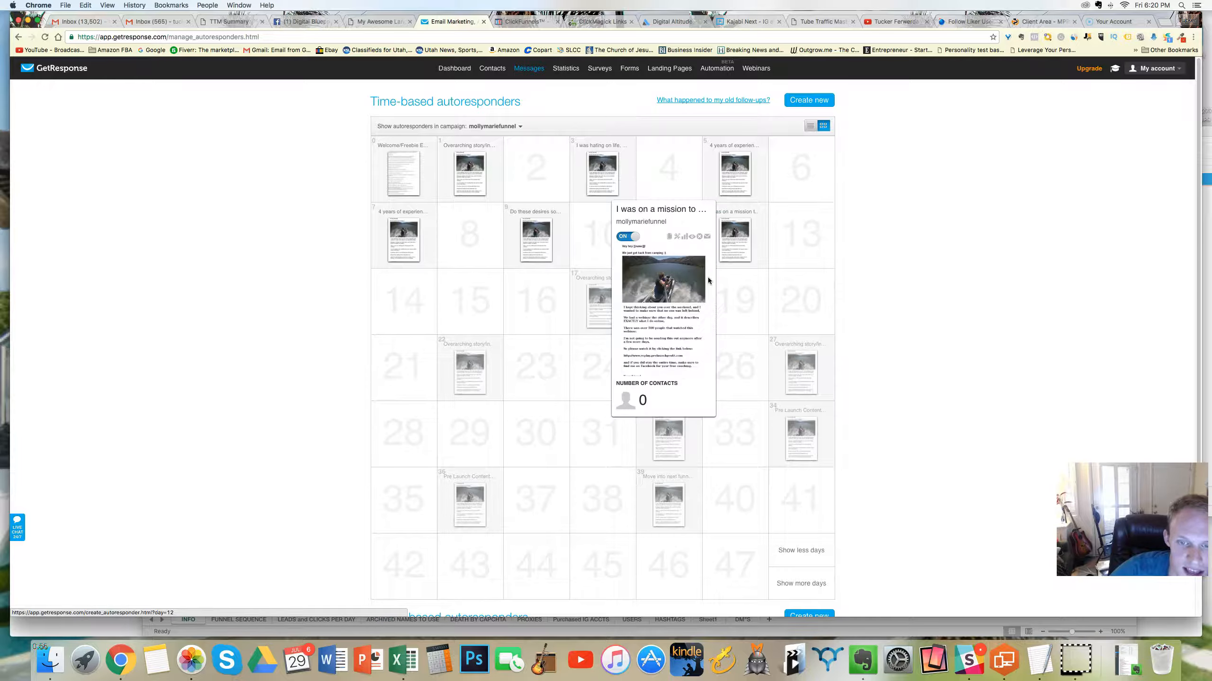
scroll(593, 311, "down", 5)
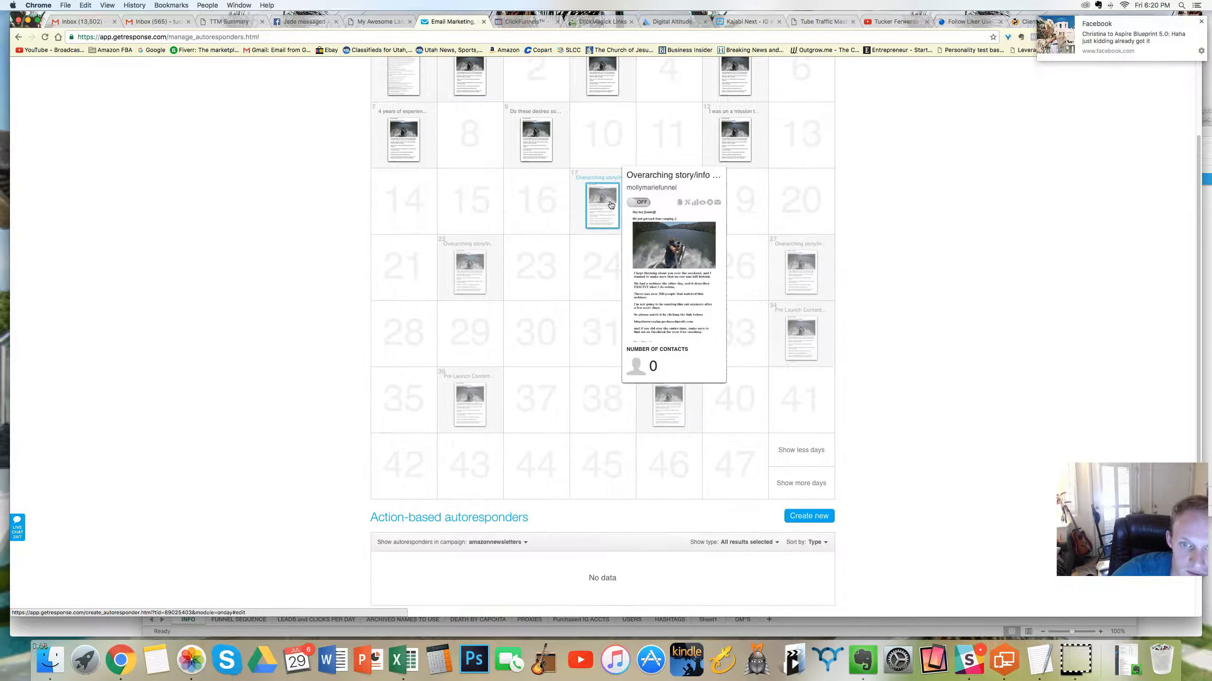
scroll(625, 252, "up", 5)
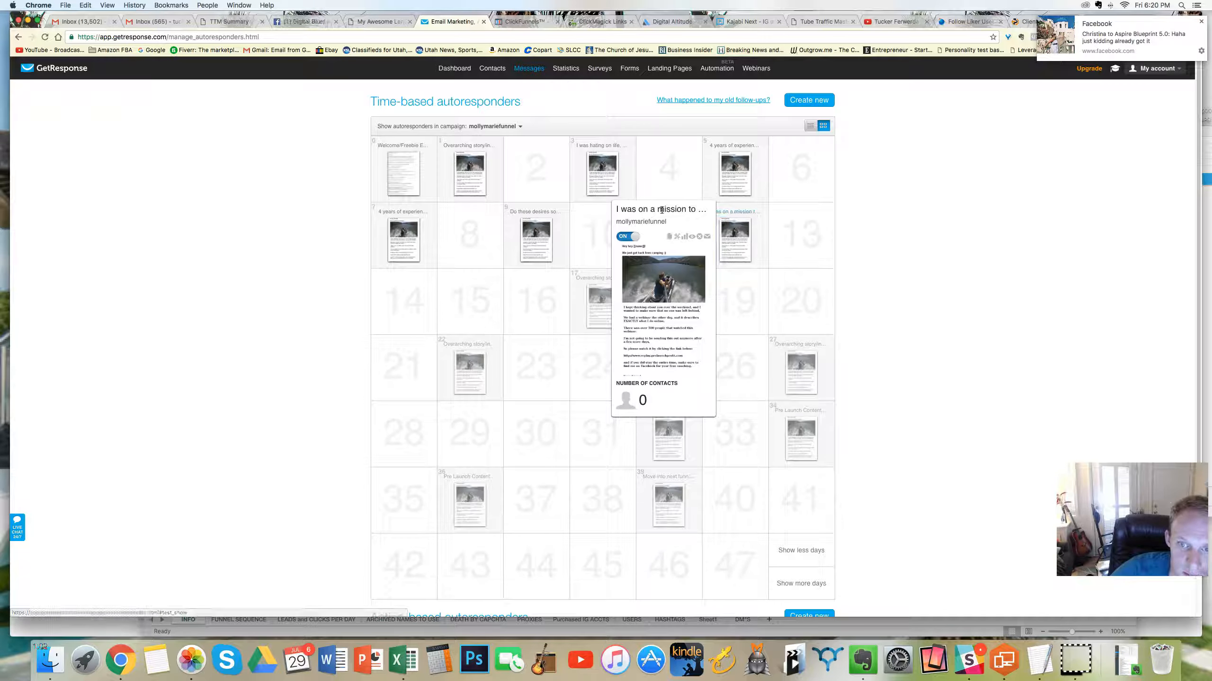
left_click(730, 241)
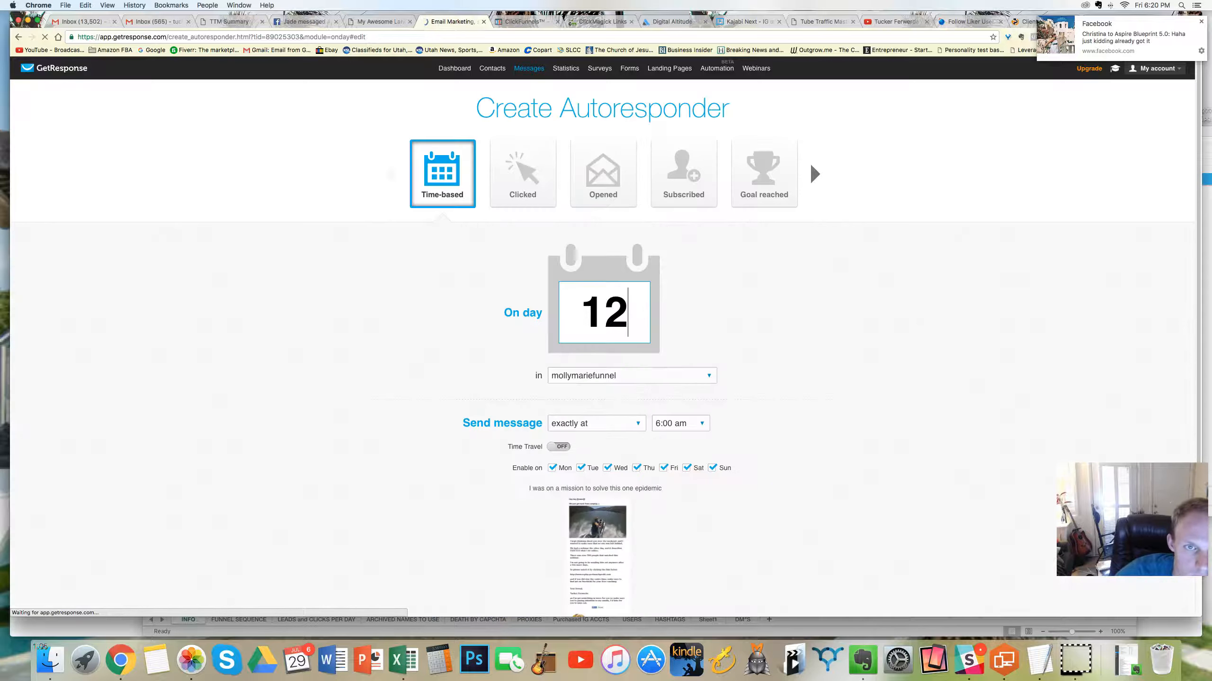
Step: Open the day 12 autoresponder's message for editing and proceed past its subject settings to the message editor
scroll(686, 330, "down", 3)
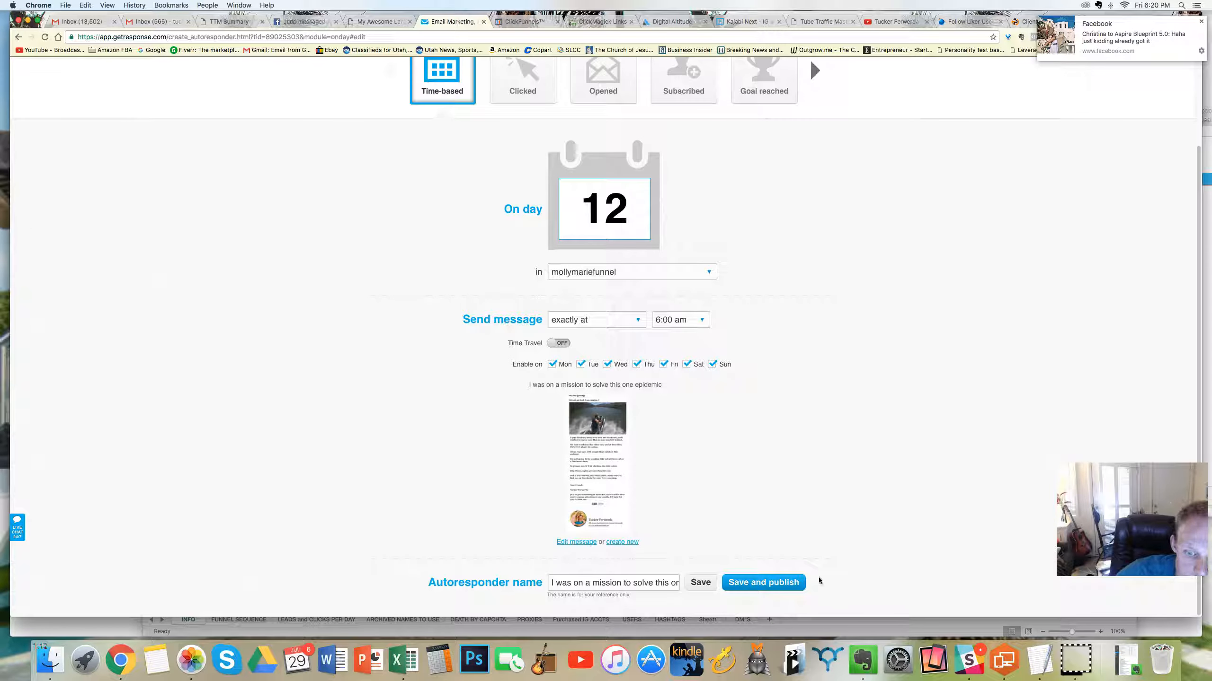
triple_click(586, 588)
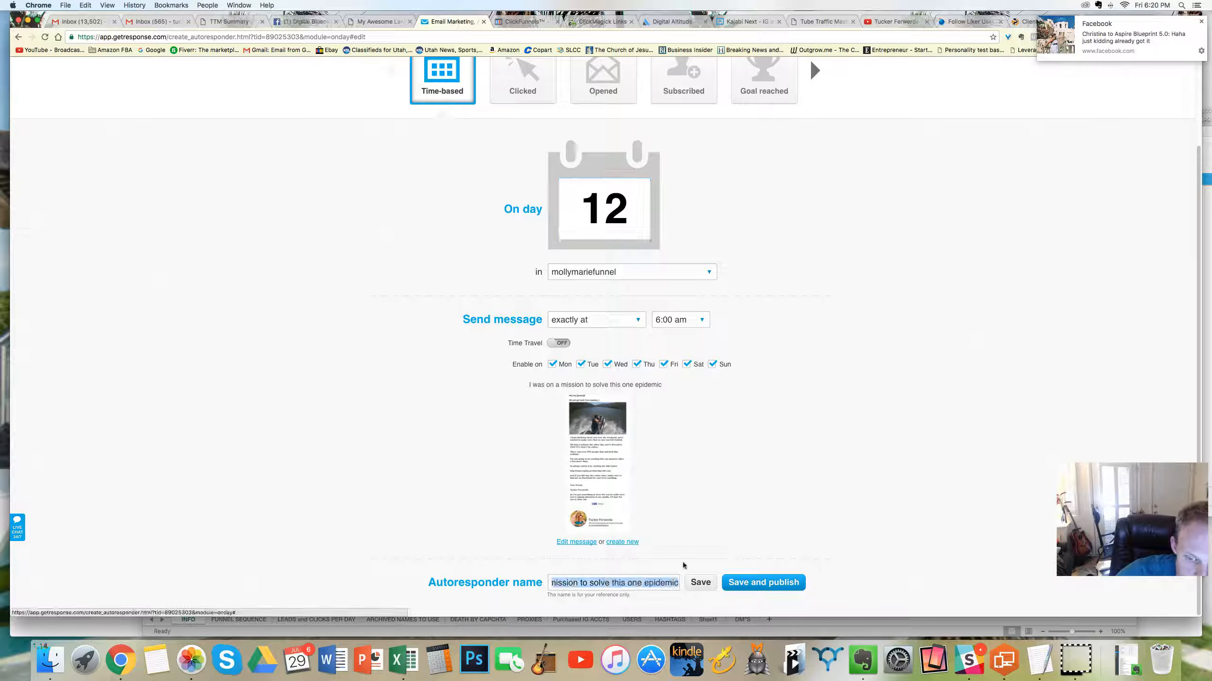
left_click(661, 510)
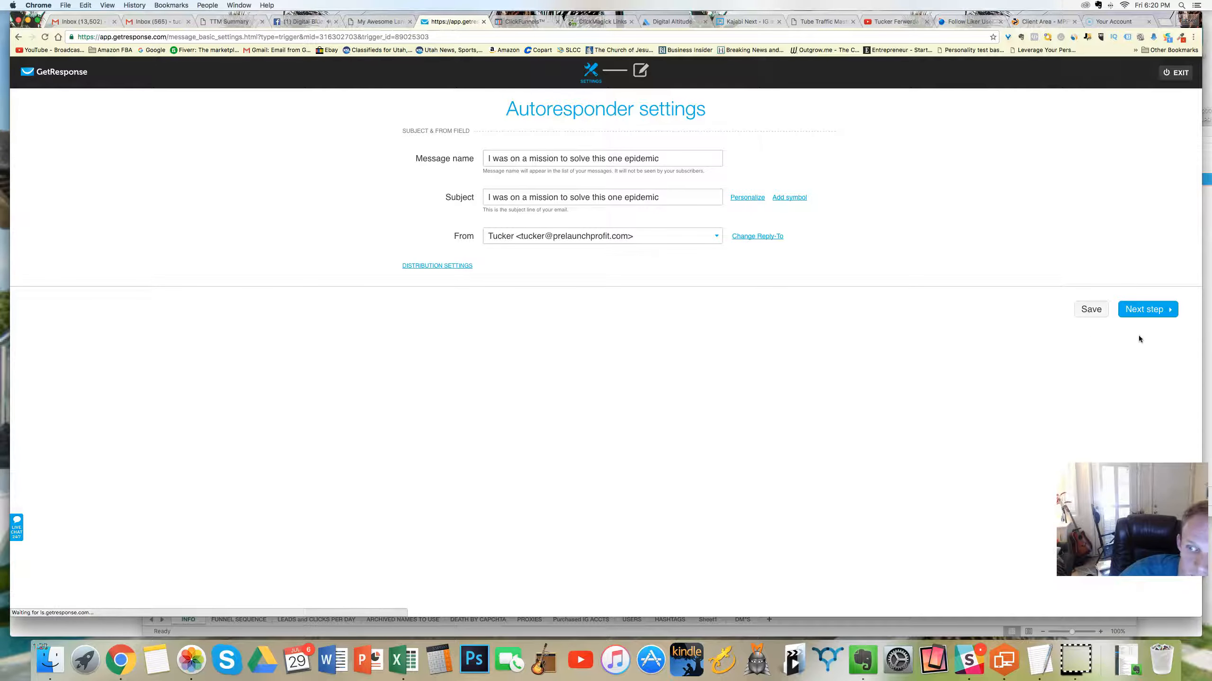
left_click(1132, 308)
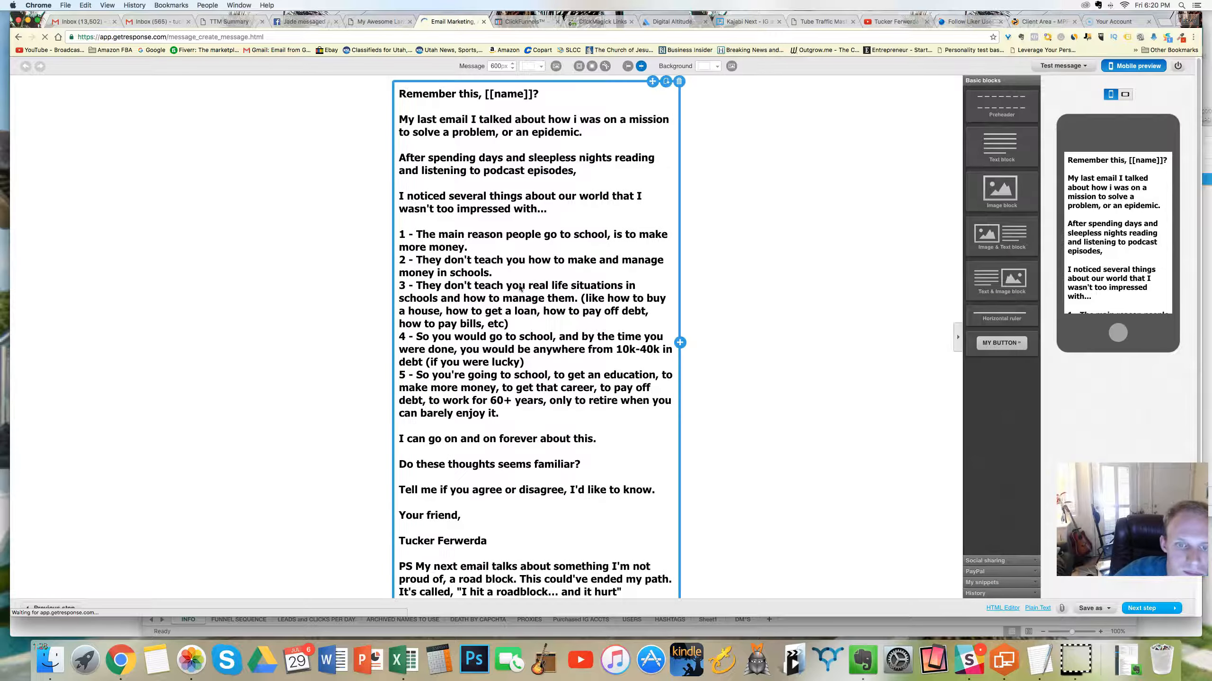
Step: Review the day 12 email text down to the signature and finish the message to return to the autoresponder settings
scroll(520, 288, "down", 3)
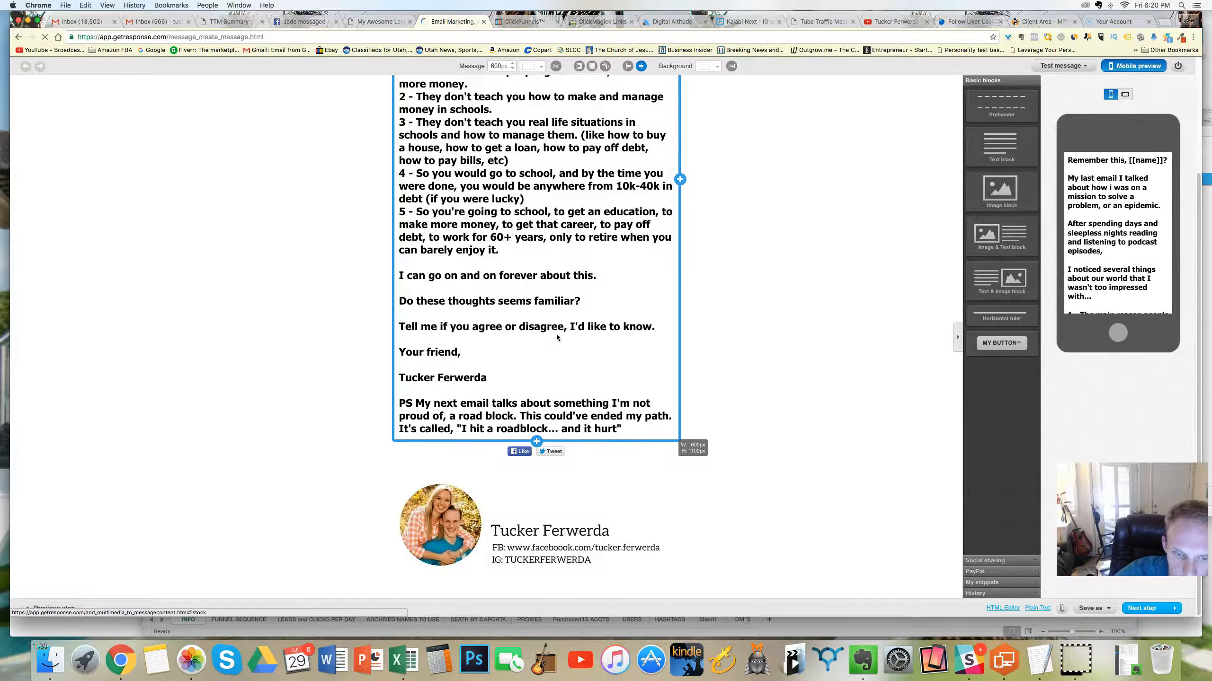
scroll(556, 334, "up", 1)
left_click(1089, 616)
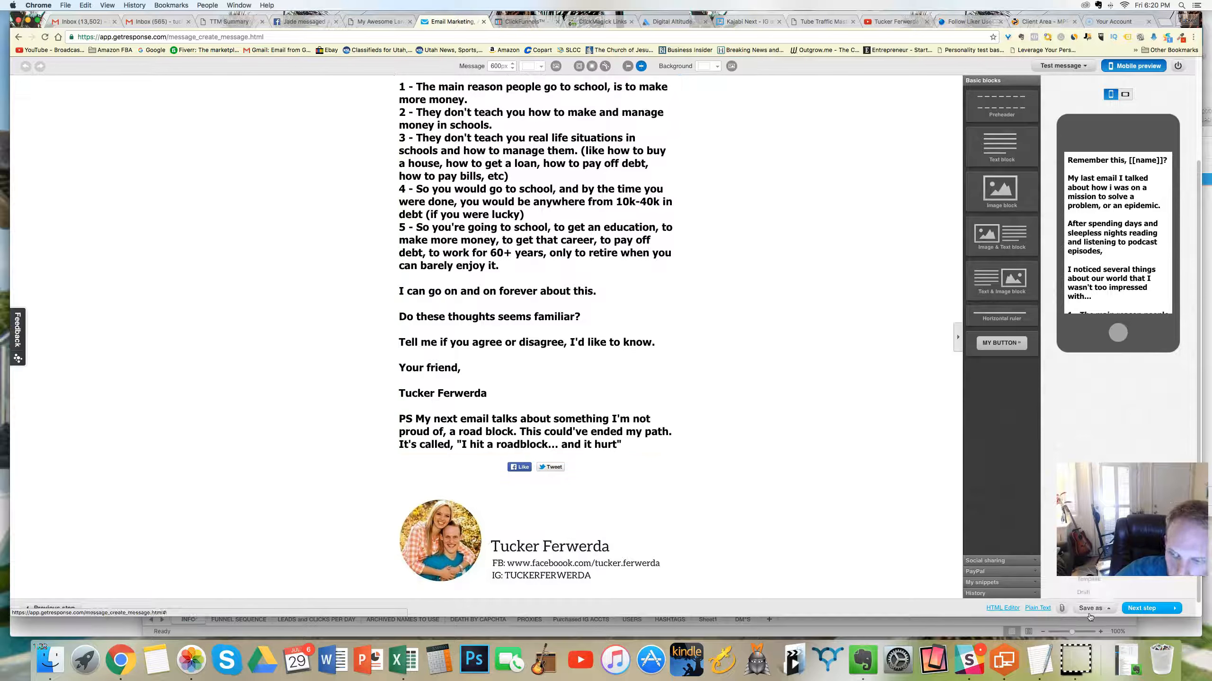
left_click(1145, 608)
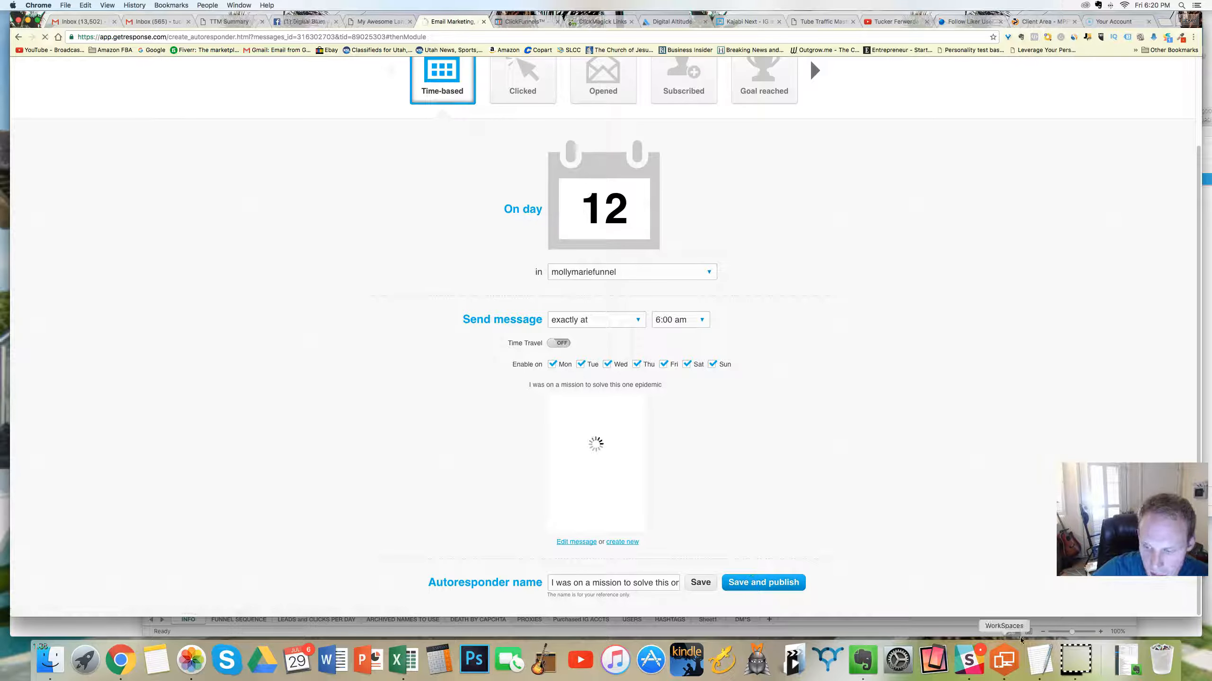
Step: Switch to Evernote and open the dotcomsecrets notebook from the notebooks list
left_click(863, 661)
left_click(797, 193)
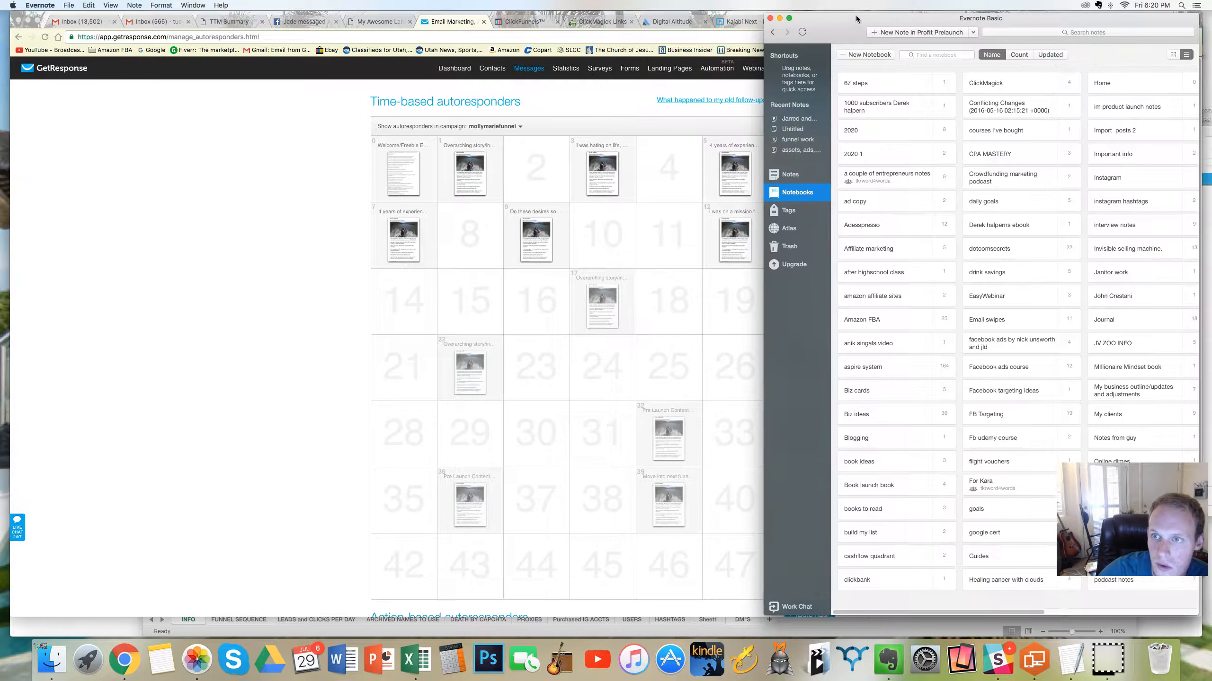
left_click_drag(843, 32, 779, 35)
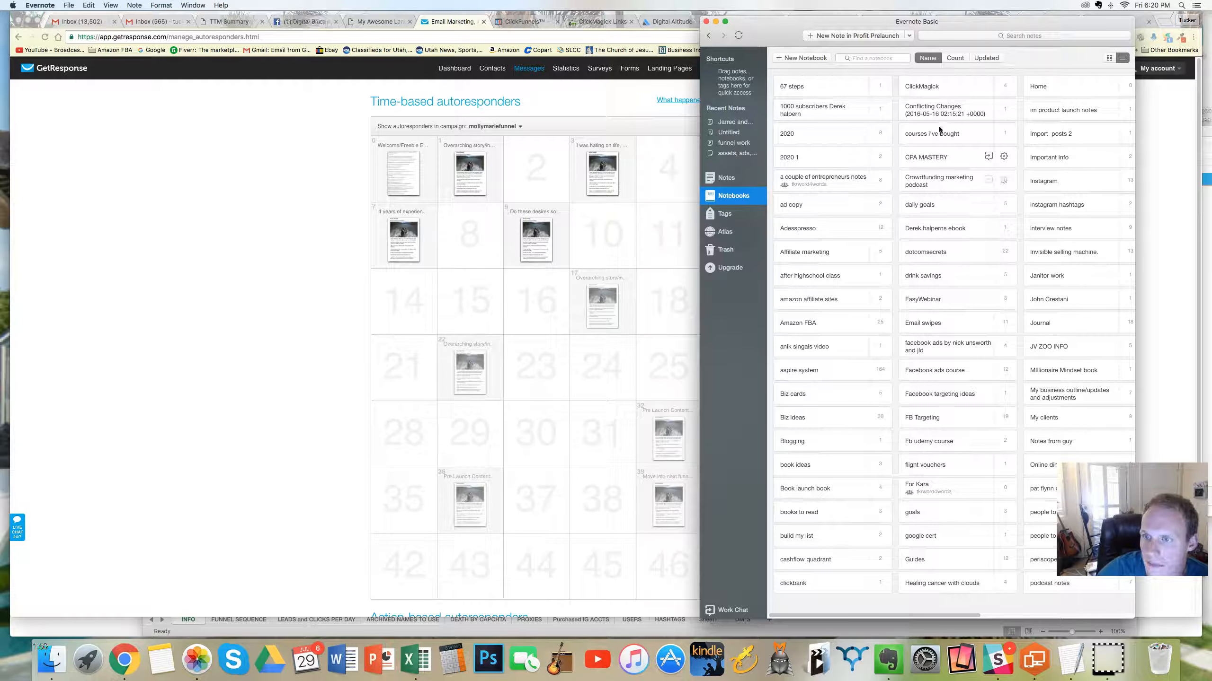
left_click(938, 252)
double_click(937, 251)
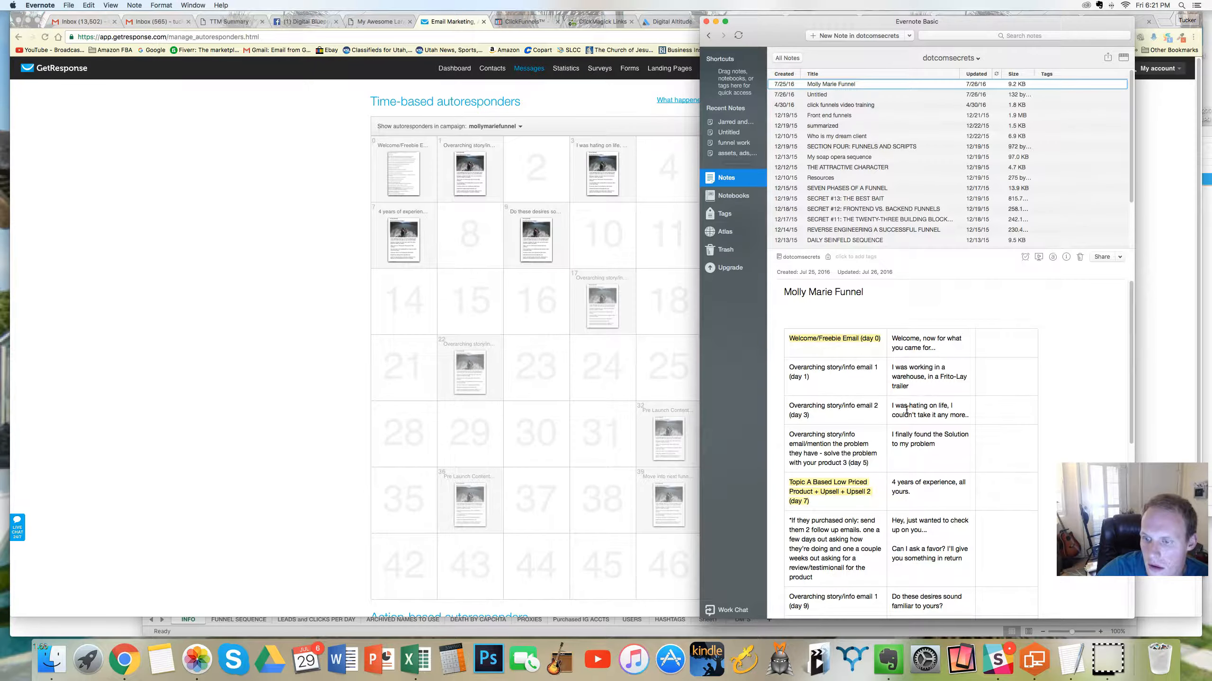
Step: Look up the day 17 email's subject line in the funnel outline note
scroll(905, 410, "down", 10)
scroll(906, 395, "down", 2)
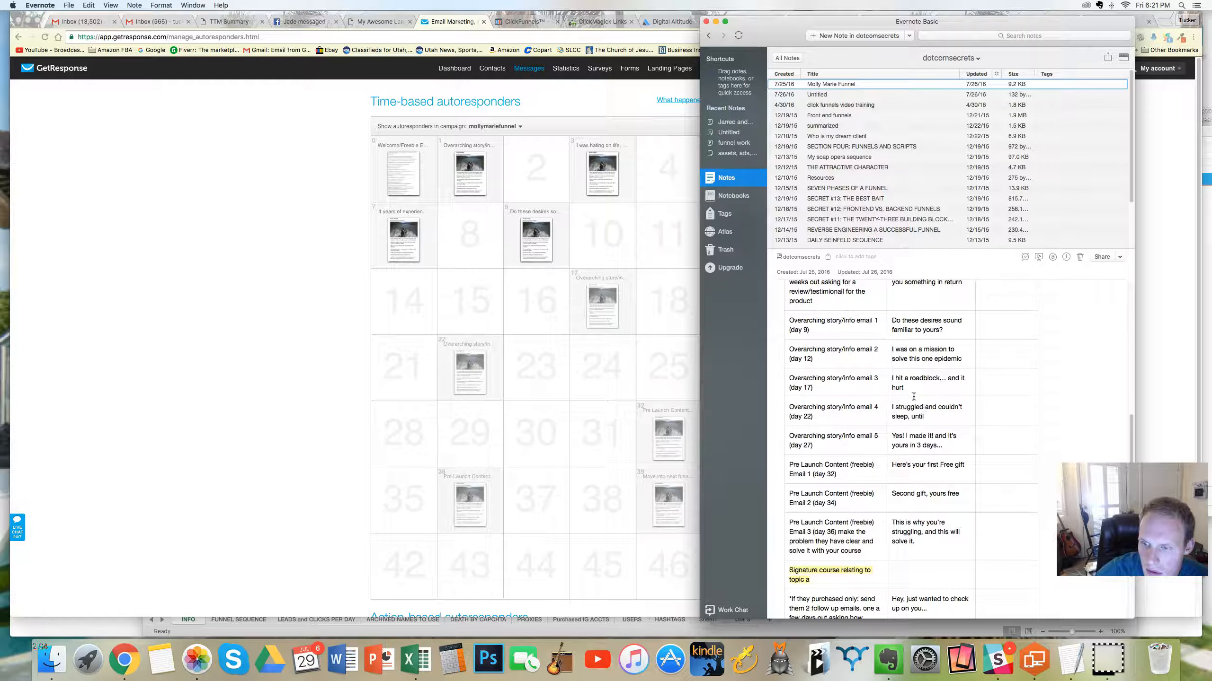
triple_click(891, 382)
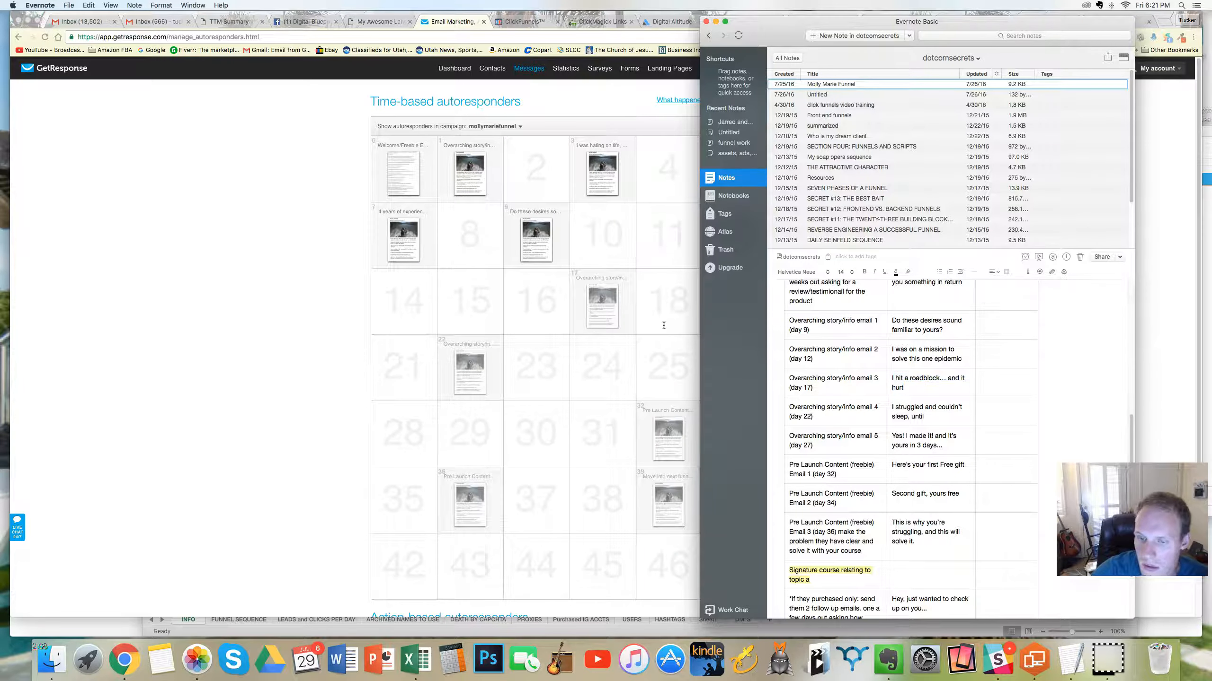
Step: Switch back to GetResponse in Chrome and open the day 17 autoresponder's settings at its name
left_click(249, 320)
left_click(604, 305)
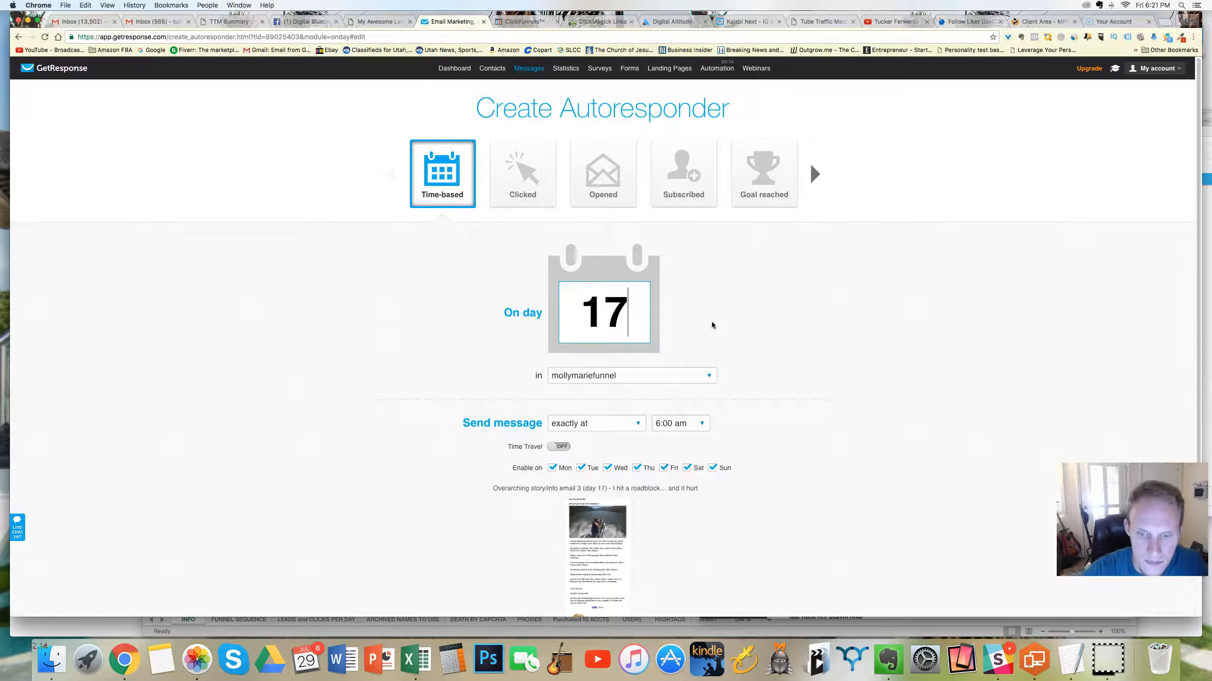
scroll(705, 326, "down", 3)
left_click_drag(615, 580, 674, 578)
left_click(690, 512)
left_click(624, 581)
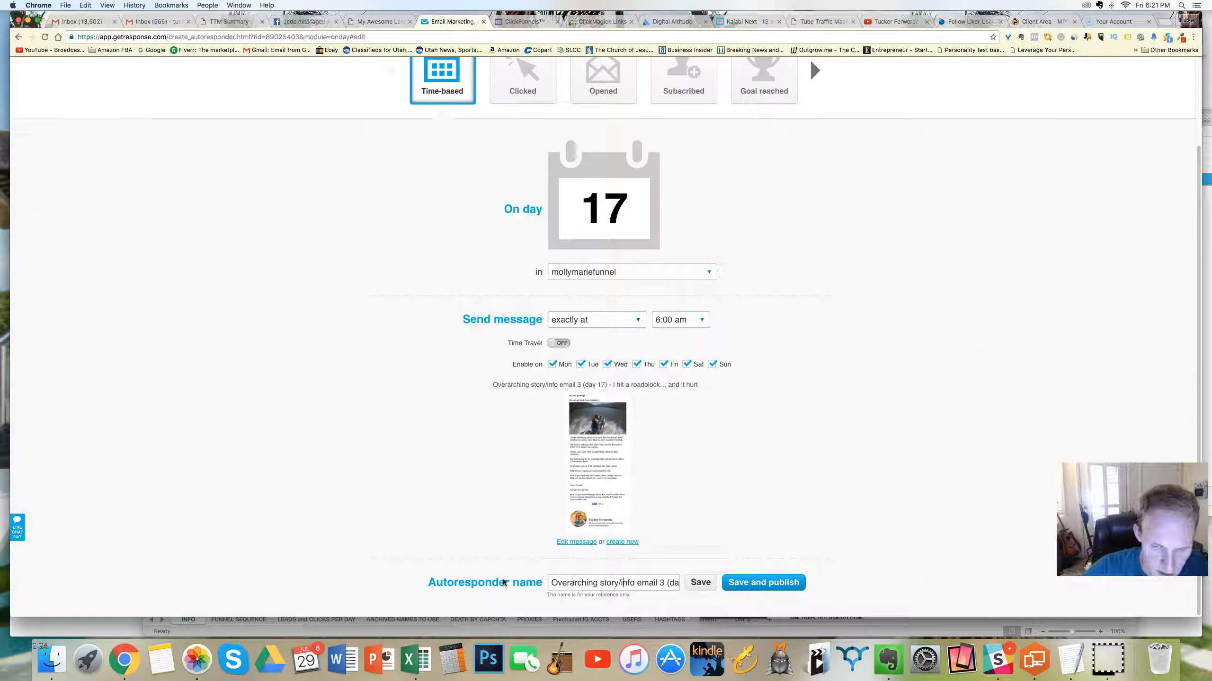
left_click(600, 461)
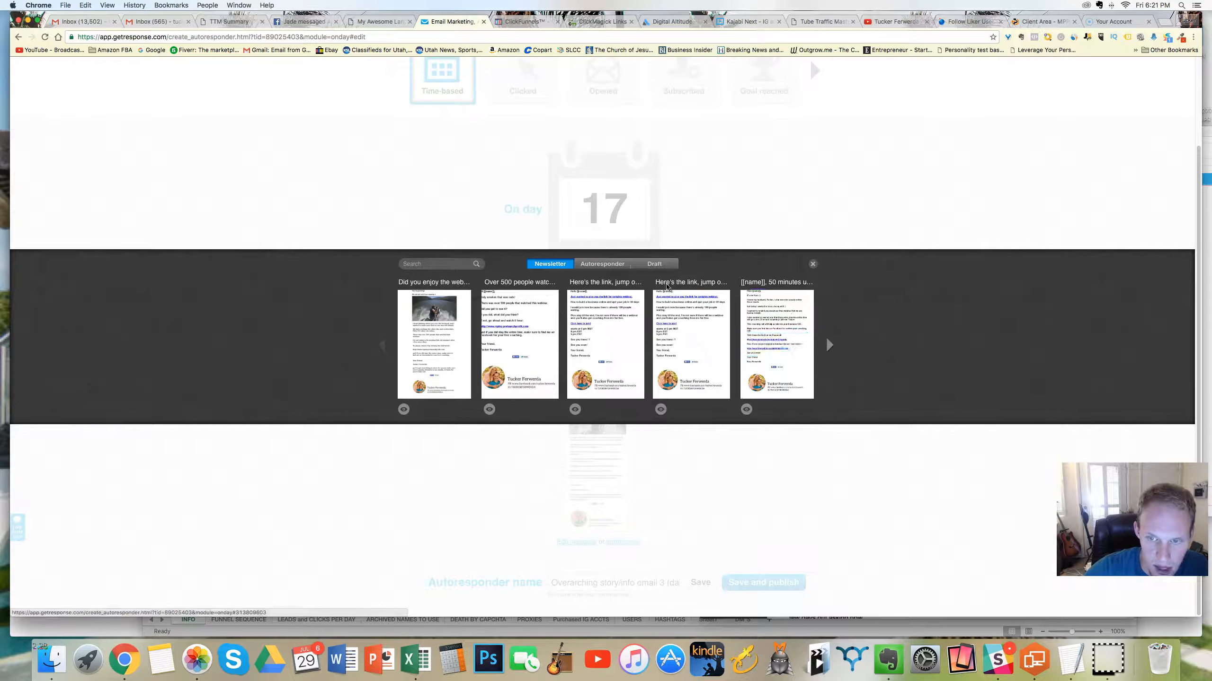
left_click(579, 266)
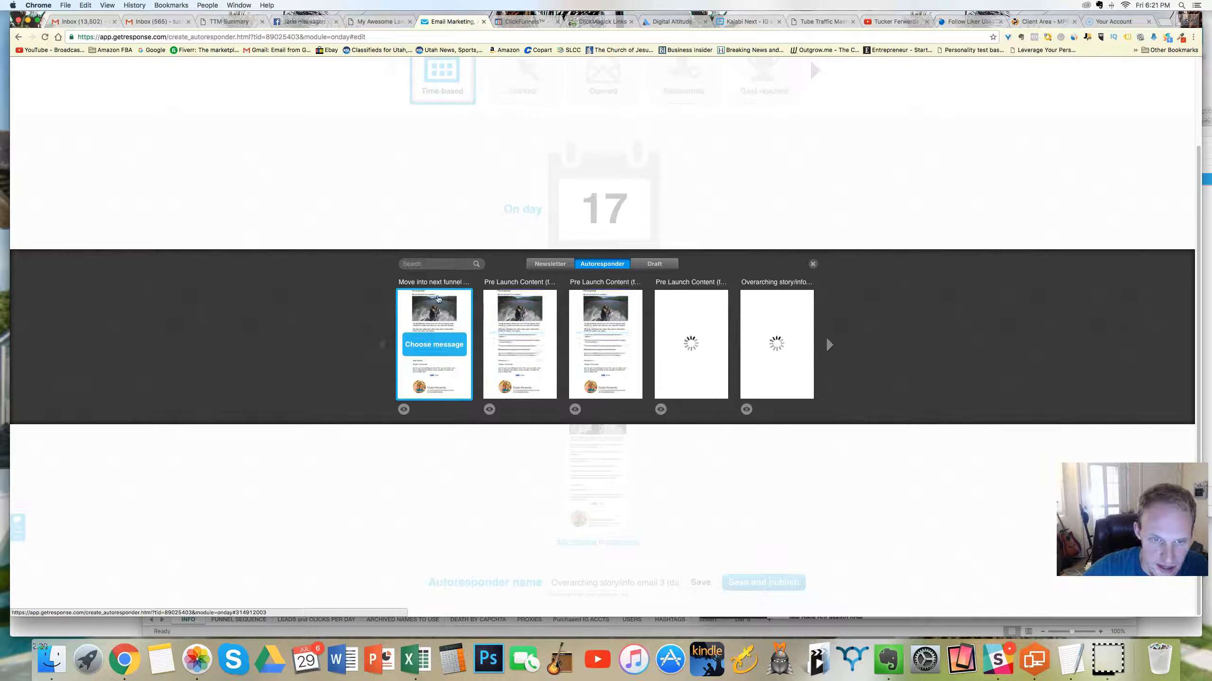
mouse_move(687, 298)
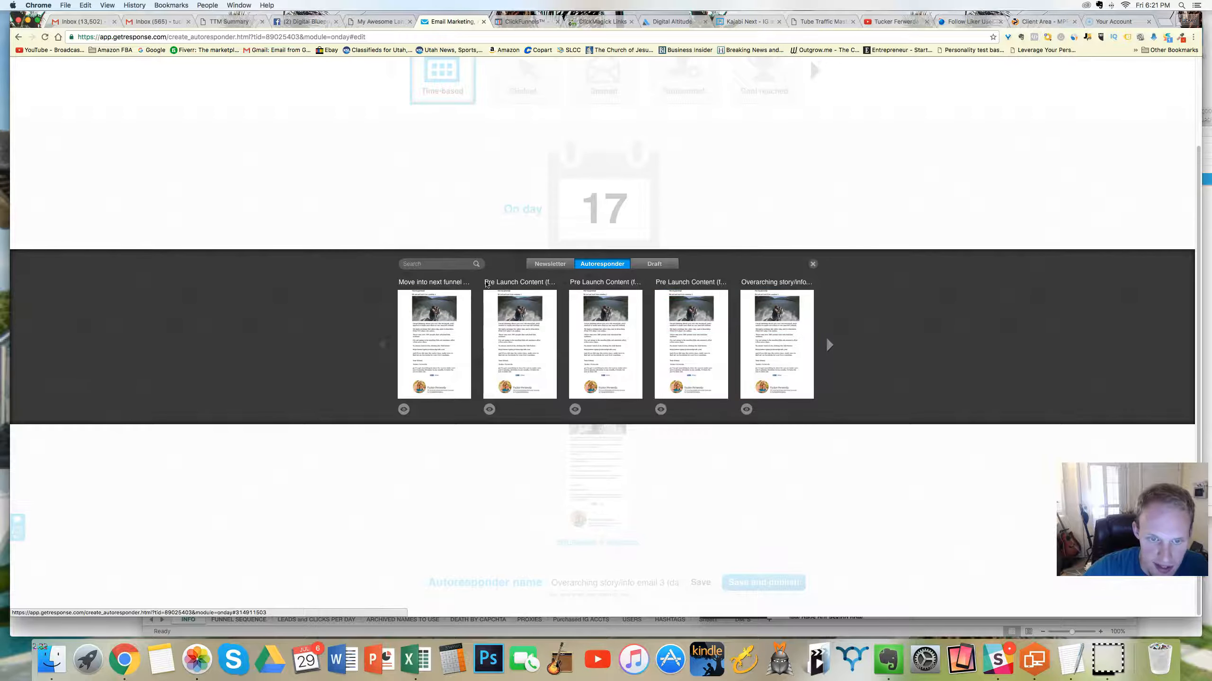
left_click(811, 265)
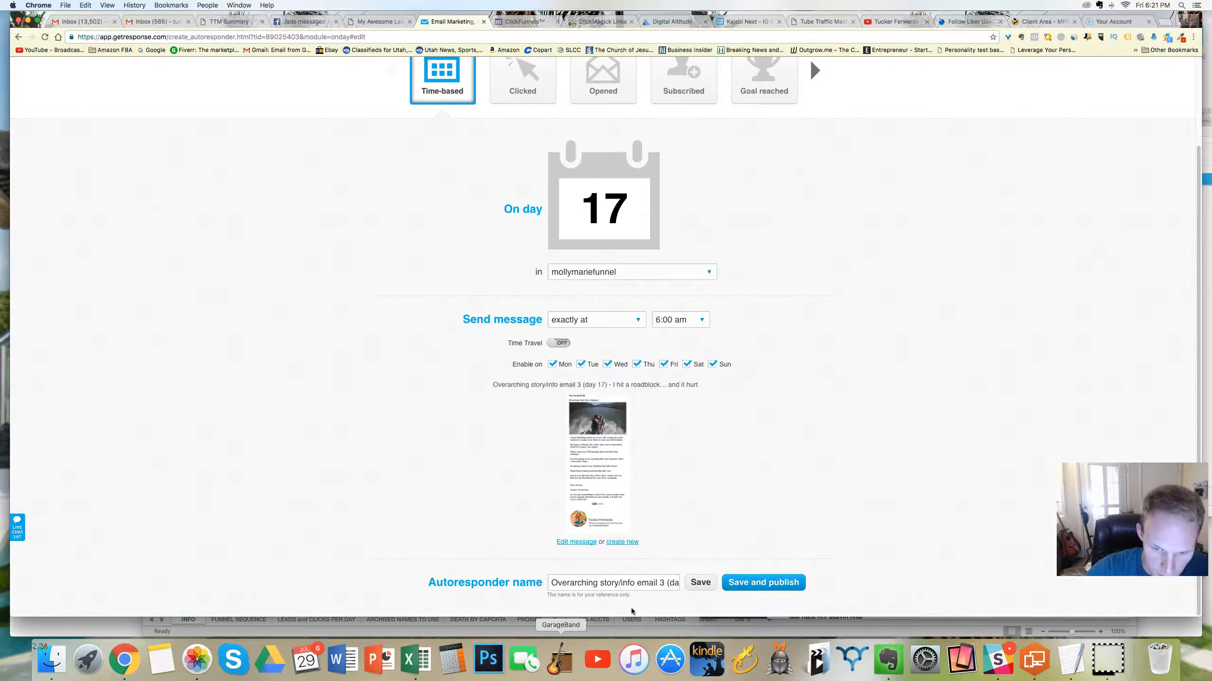
Step: Shorten the day 17 autoresponder name to "I hit a roadblock… and it hurt" and select the whole name
triple_click(652, 586)
left_click(652, 585)
left_click_drag(652, 586, 700, 586)
left_click(646, 582)
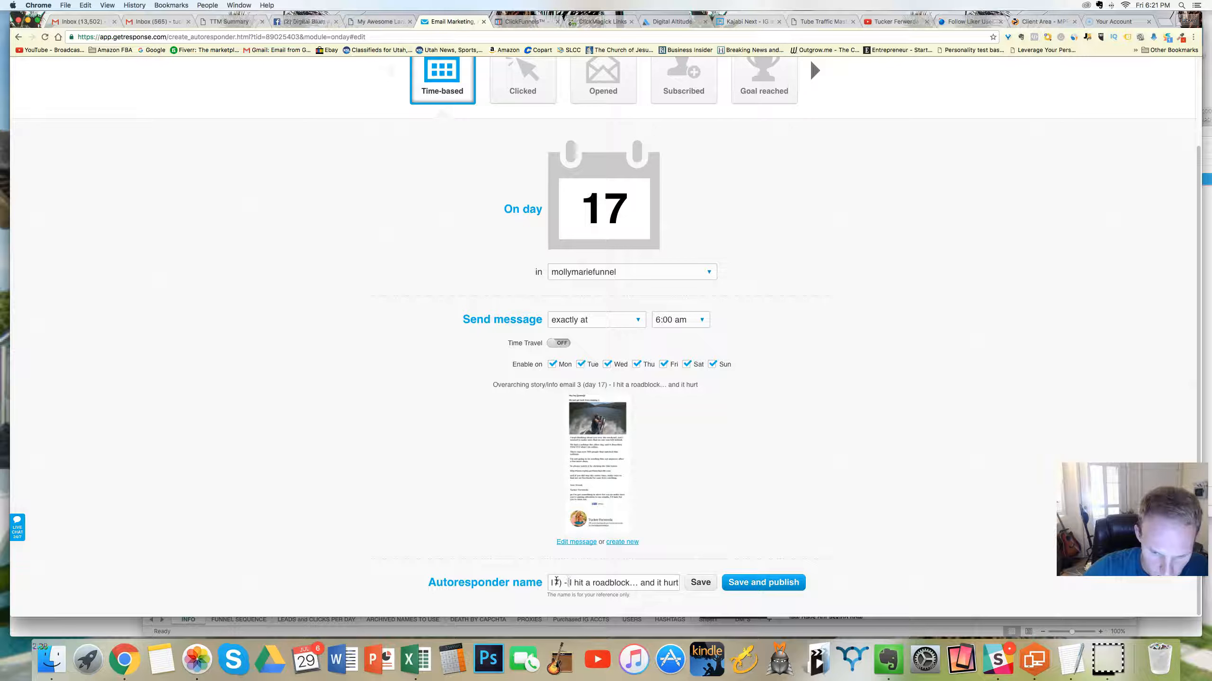
left_click_drag(556, 581, 511, 580)
key("BackSpace")
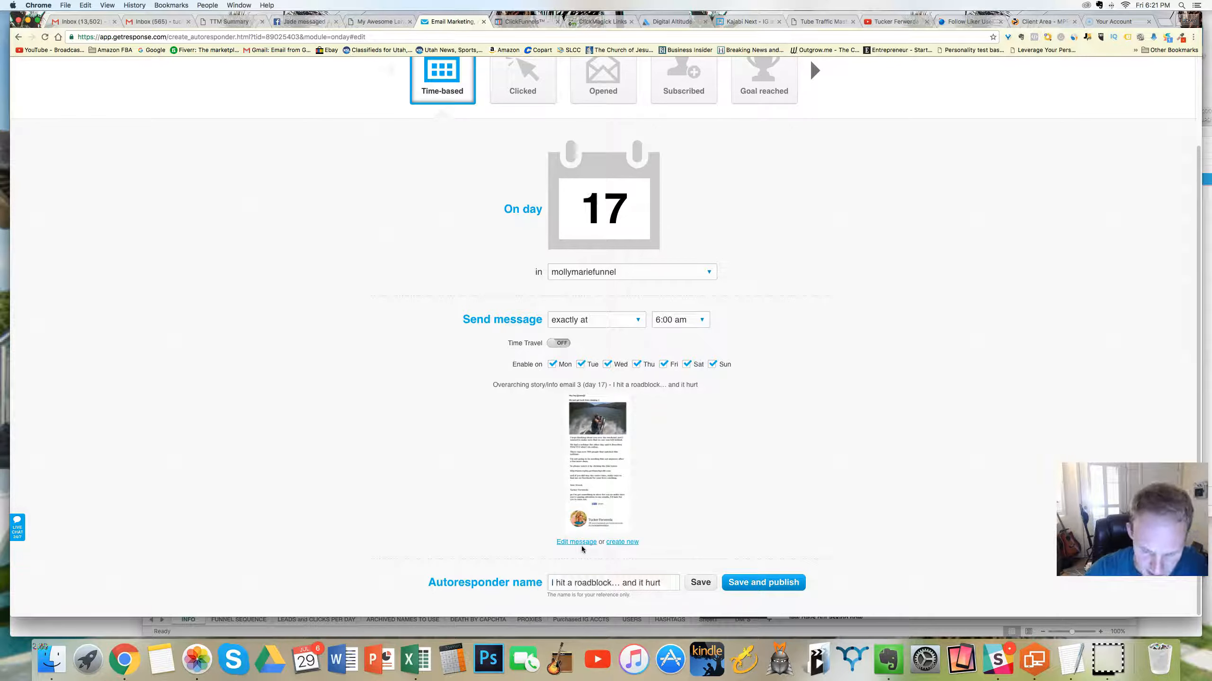
key("super+a")
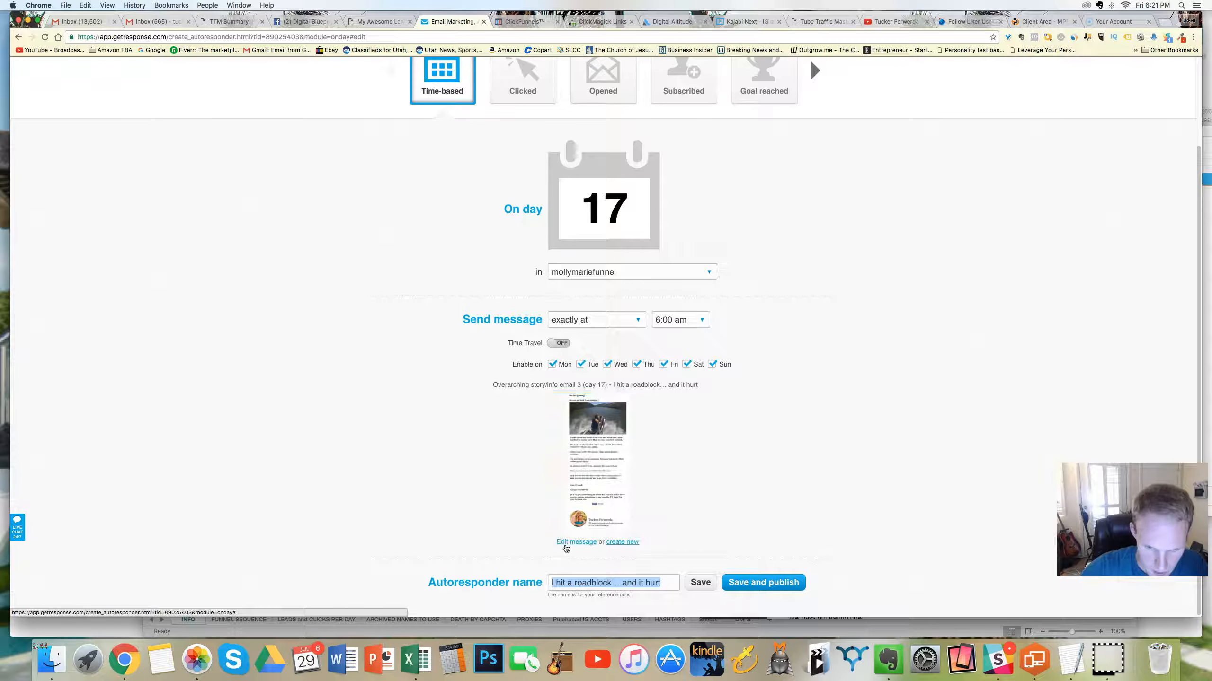
Step: Edit the day 17 message, rename it "I hit a roadblock… and it hurt" and continue to the message editor
left_click(566, 545)
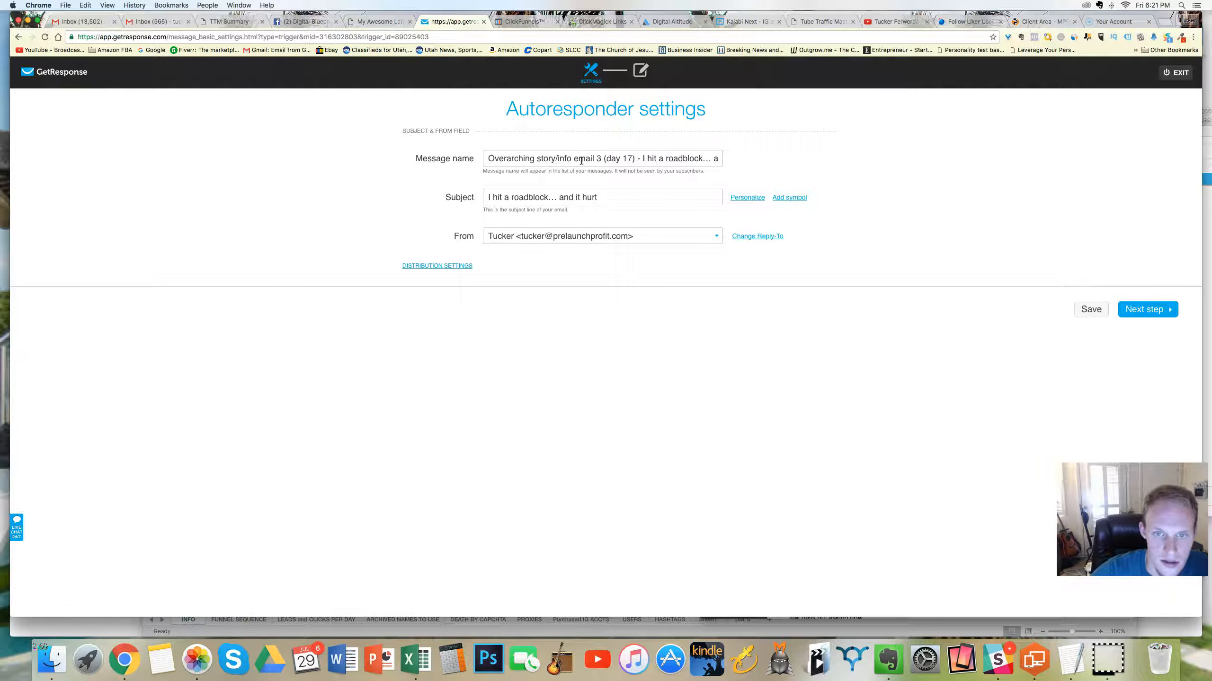
left_click_drag(645, 158, 472, 159)
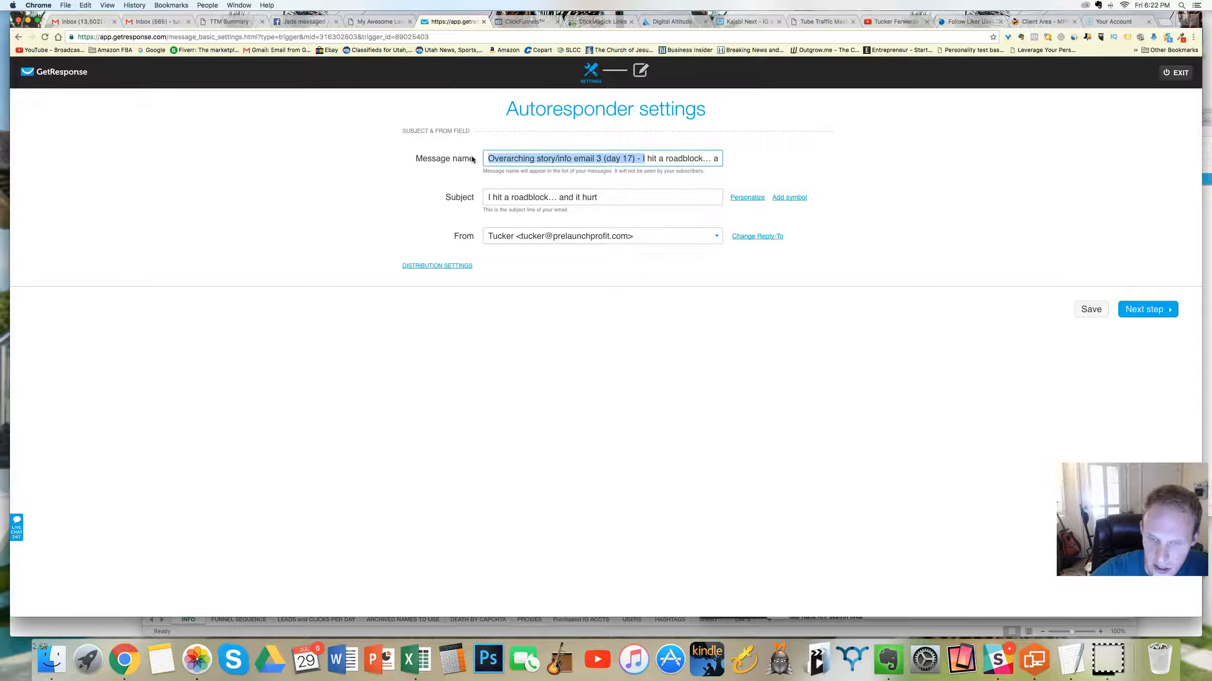
key("BackSpace")
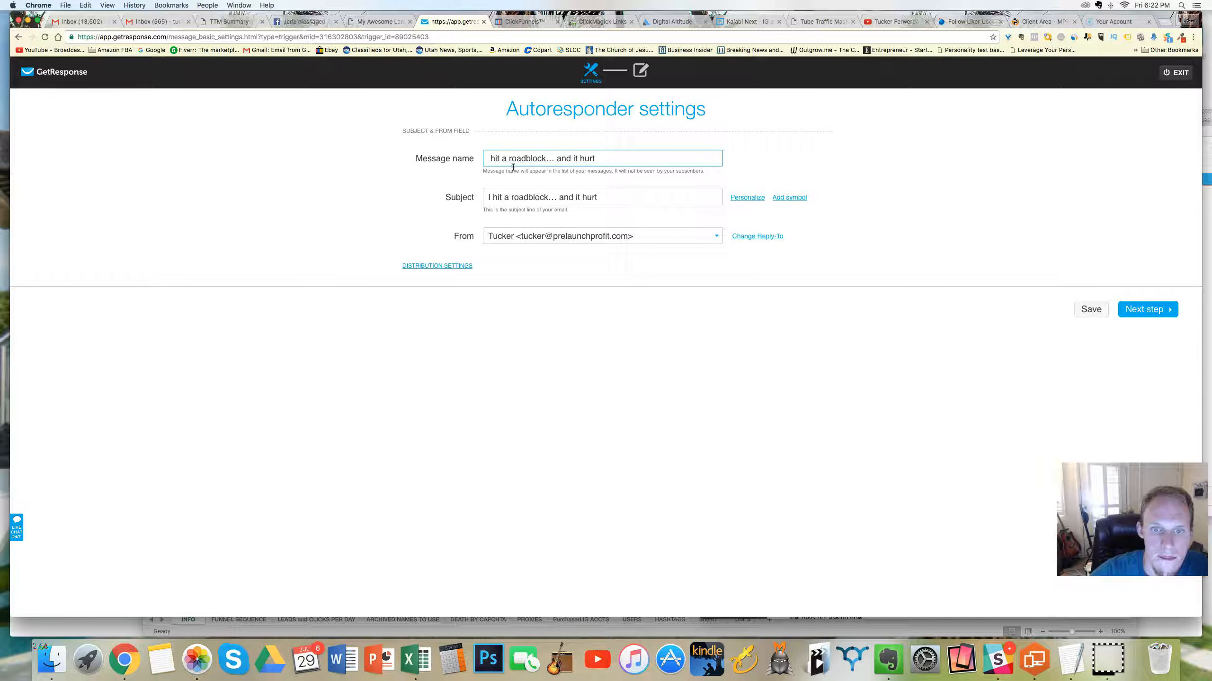
type("I")
left_click(1145, 309)
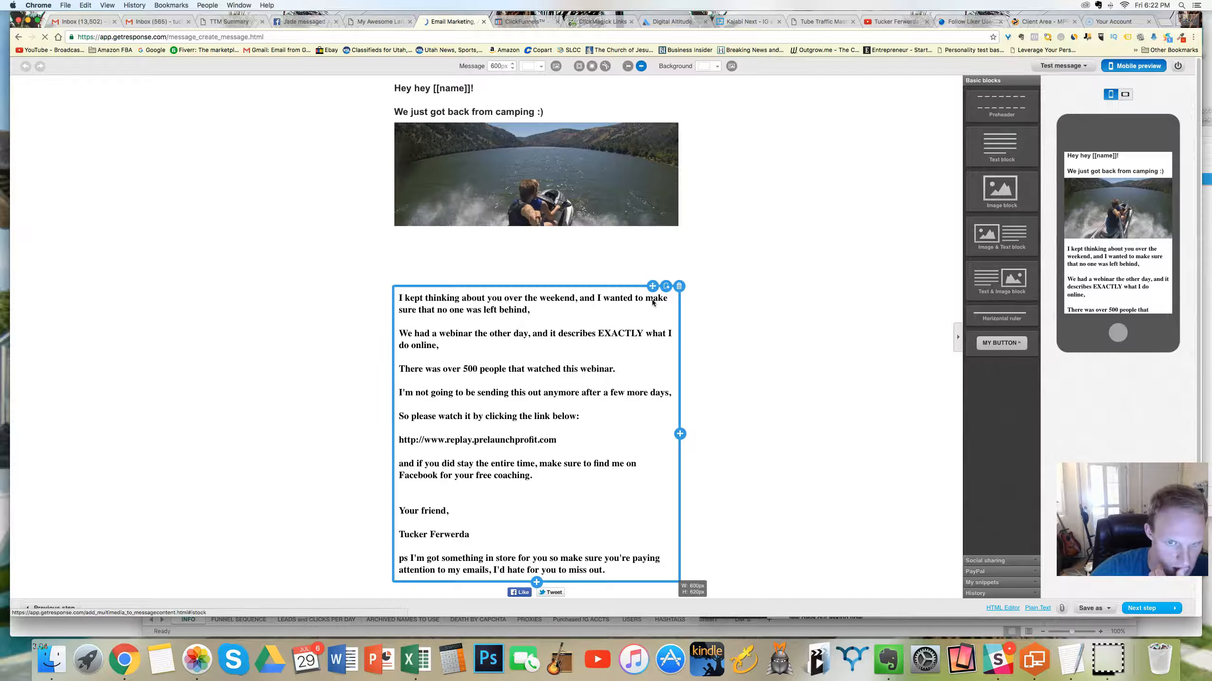
Step: Review the day 17 email content, then leave the editor and return to the autoresponder management page
scroll(655, 299, "down", 3)
scroll(570, 338, "up", 3)
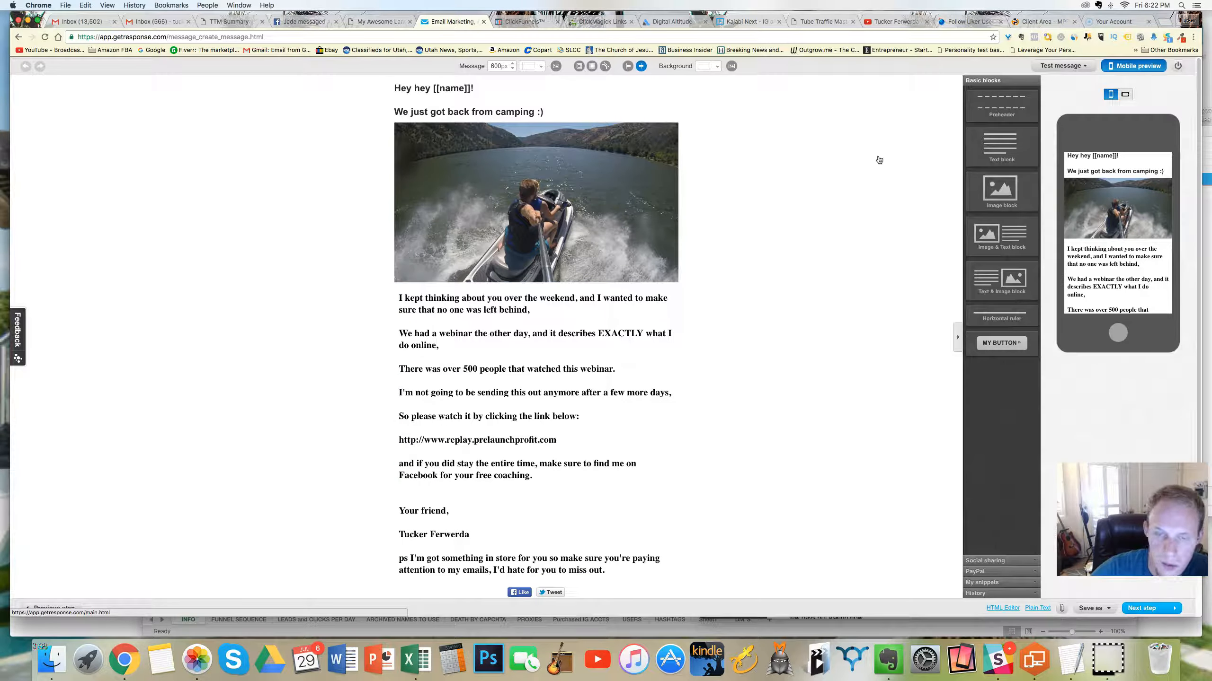
left_click(670, 208)
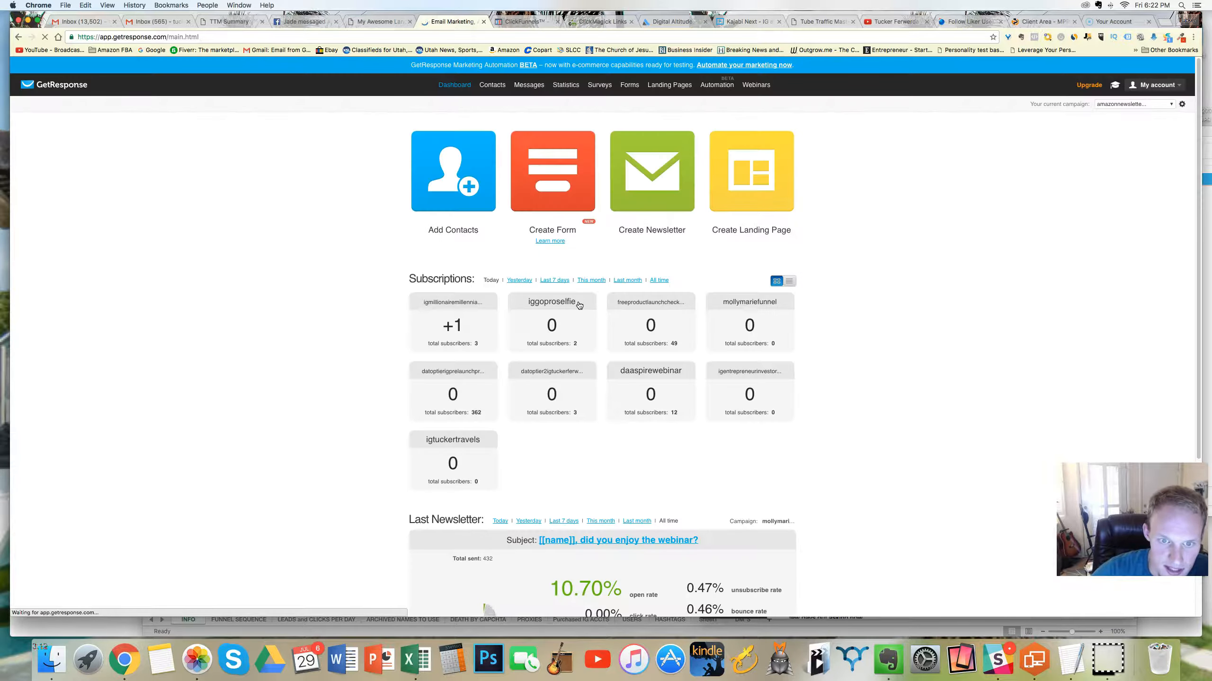
mouse_move(531, 87)
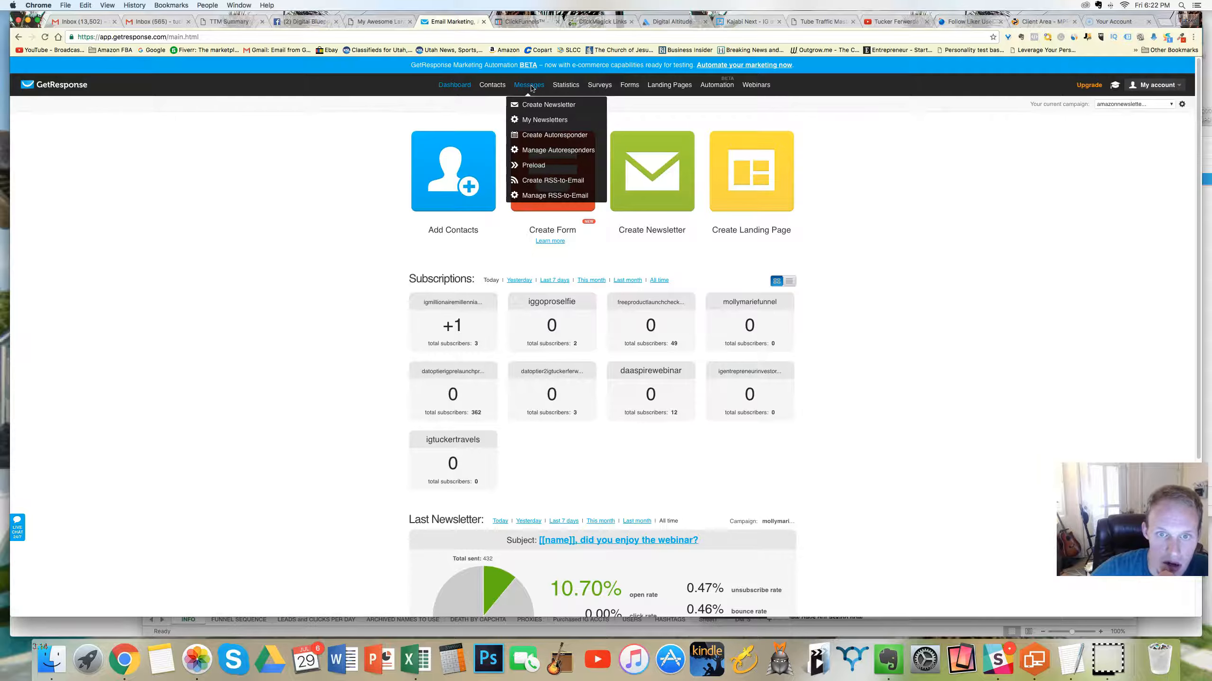
left_click(542, 152)
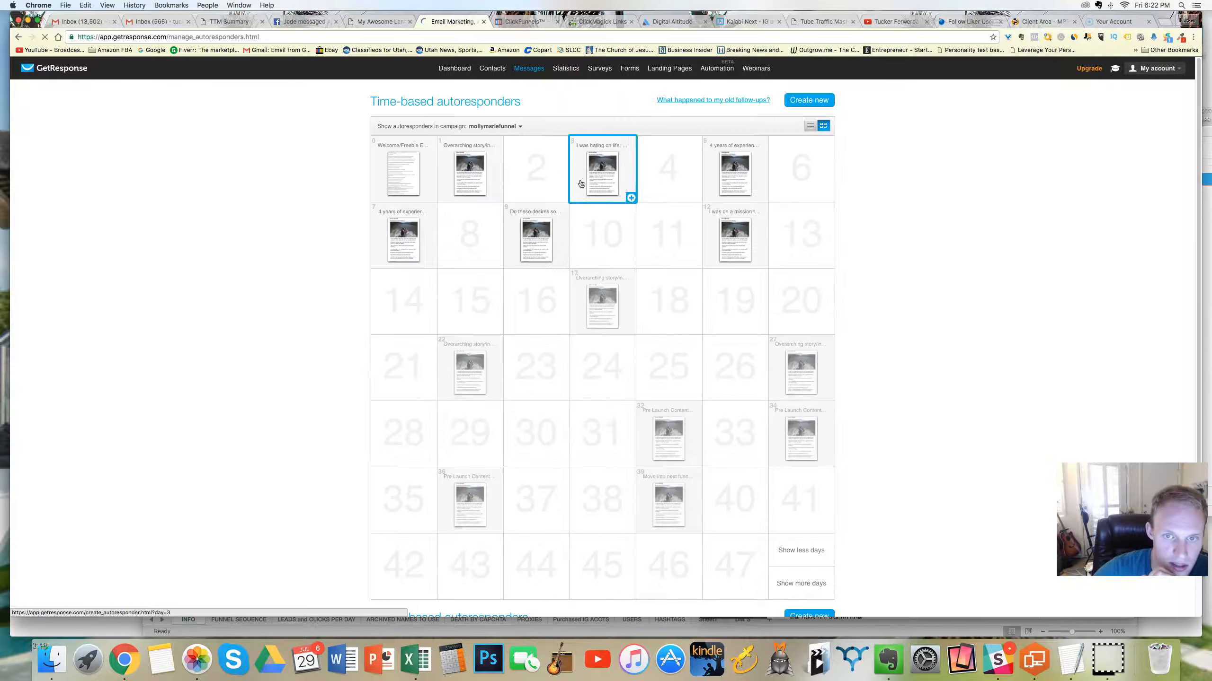
Step: Open the day 12 autoresponder's settings again from the calendar
mouse_move(616, 295)
scroll(616, 294, "down", 3)
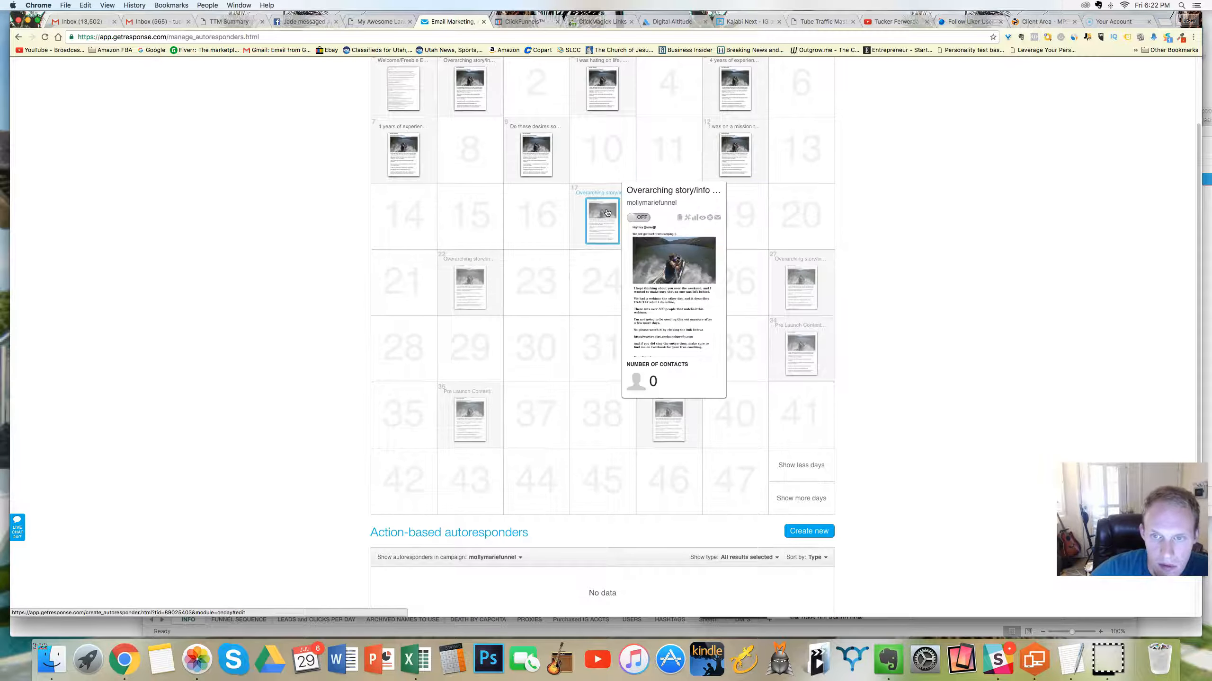
mouse_move(728, 154)
left_click(728, 155)
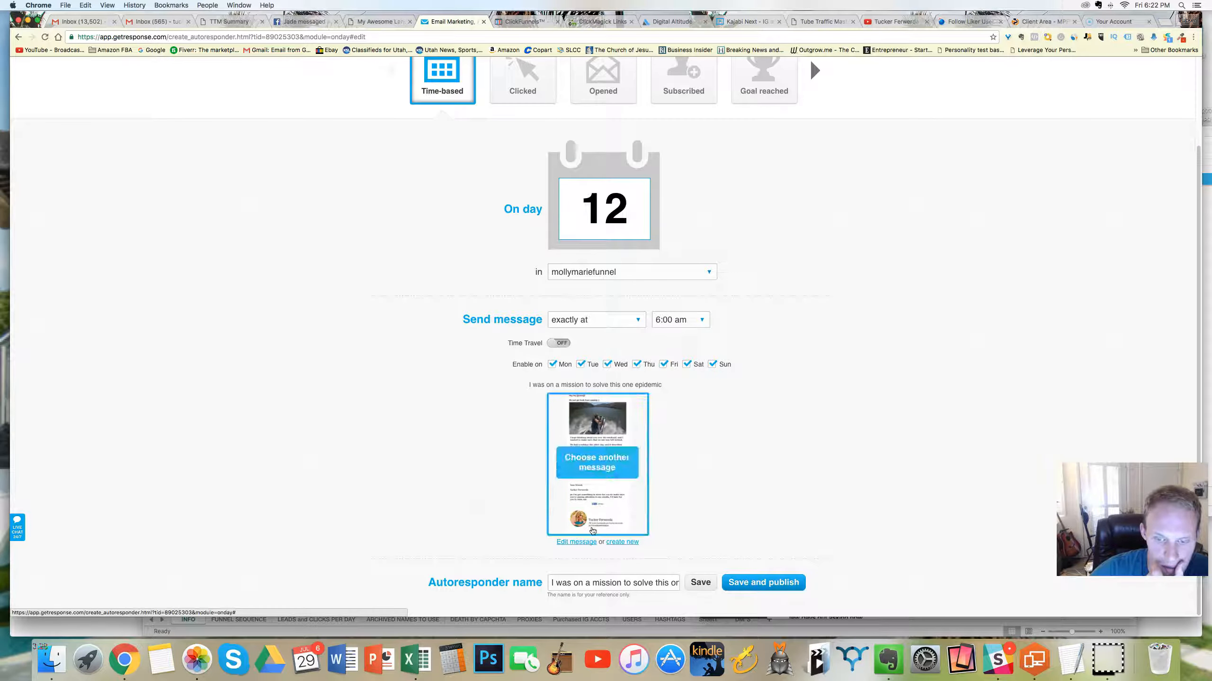
Step: Open the day 12 message in the editor, review its text and closing PS, and return to the autoresponder management page
left_click(577, 542)
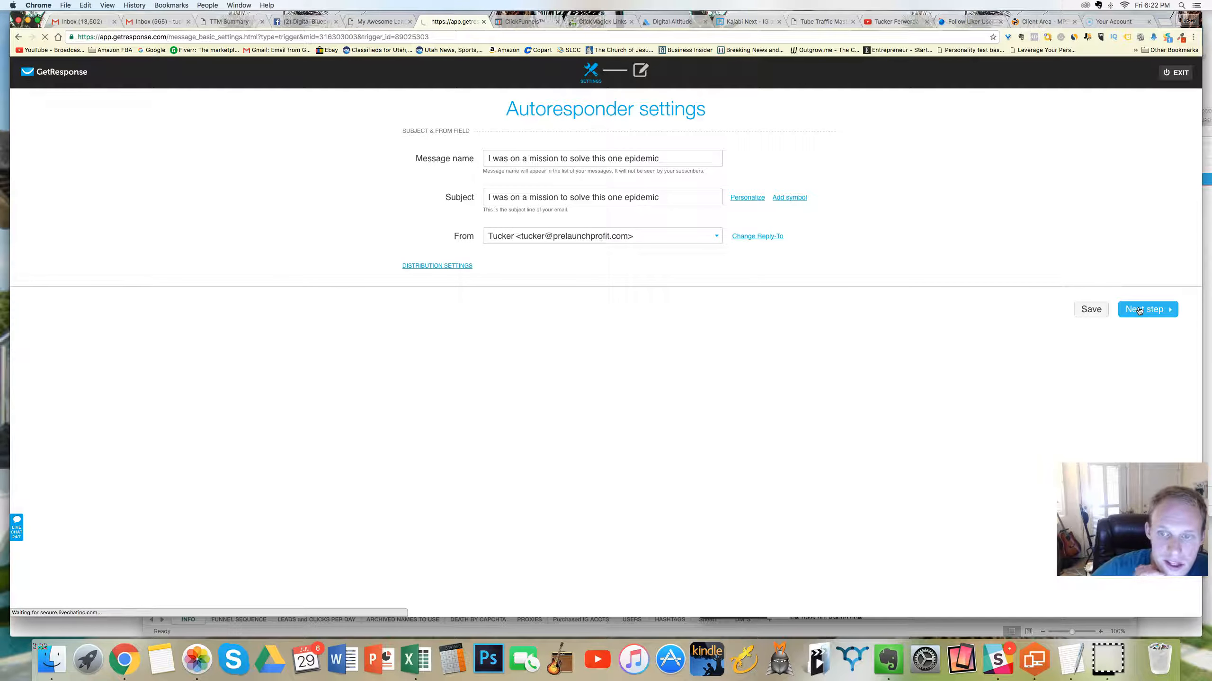
left_click(1139, 310)
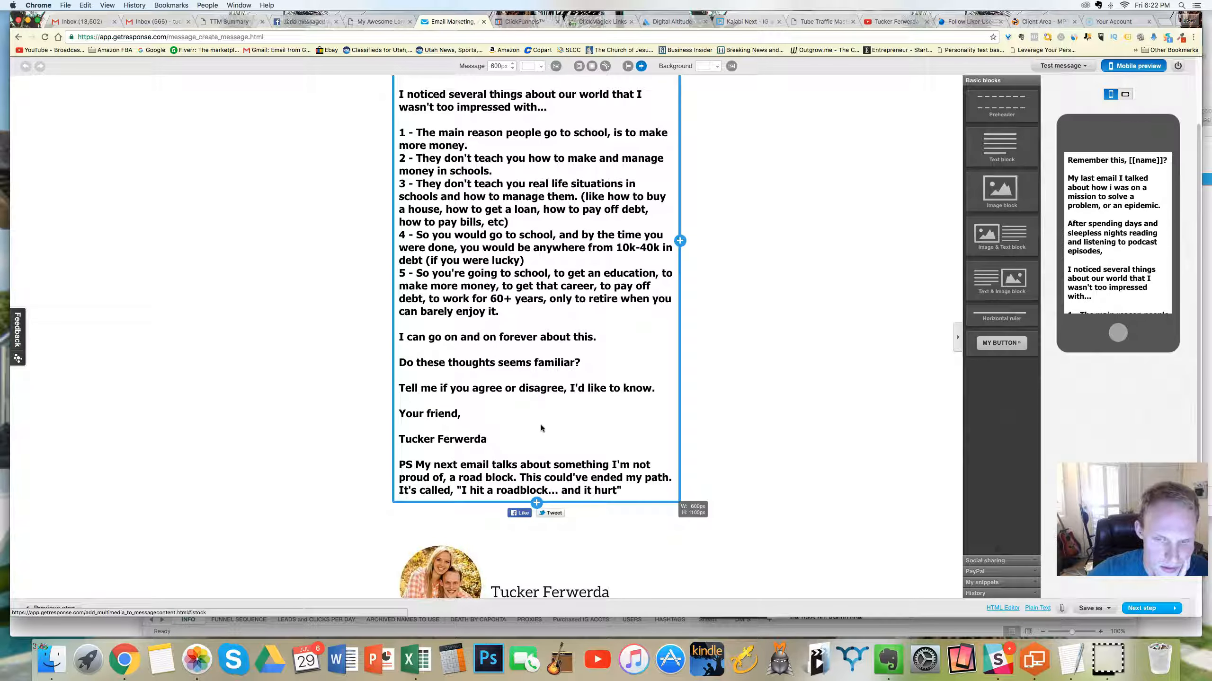
scroll(528, 368, "up", 3)
scroll(528, 368, "down", 5)
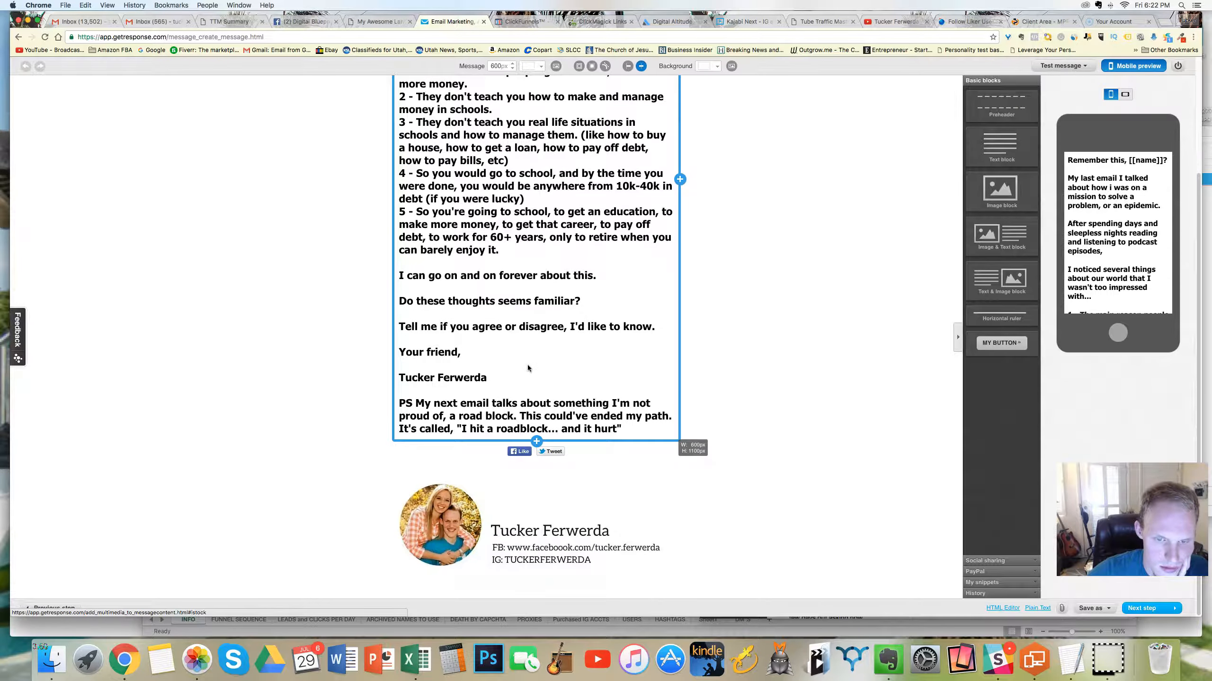
scroll(527, 370, "up", 5)
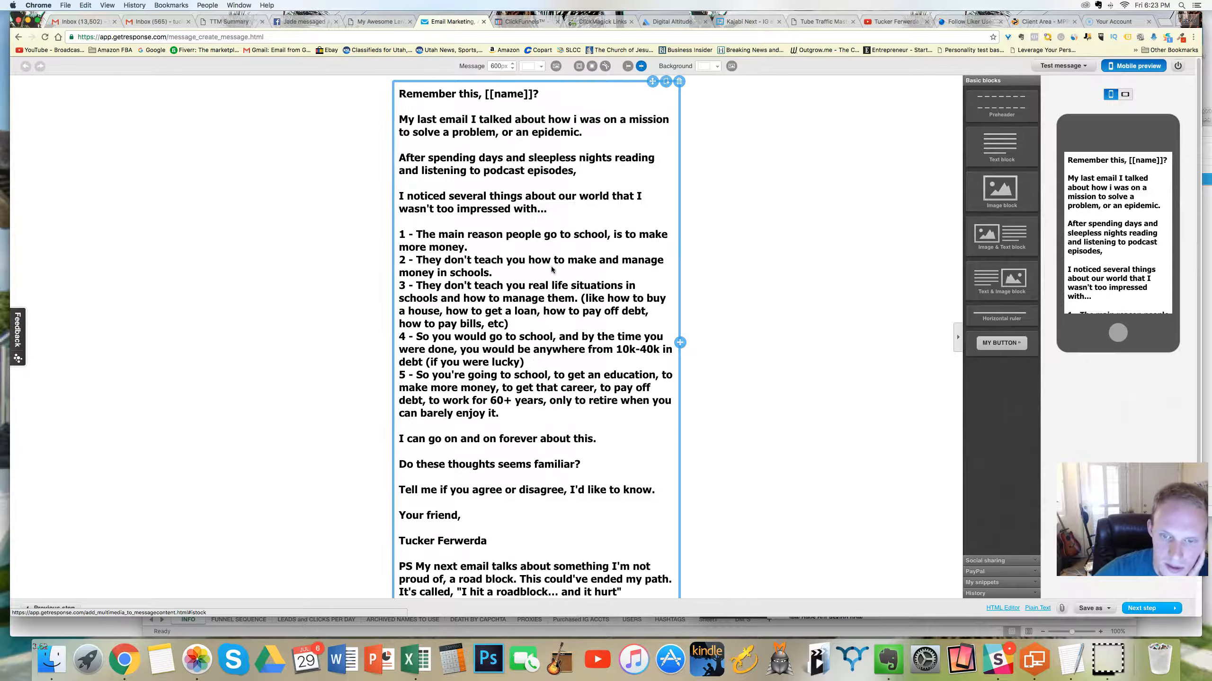
scroll(551, 266, "down", 5)
left_click(1146, 611)
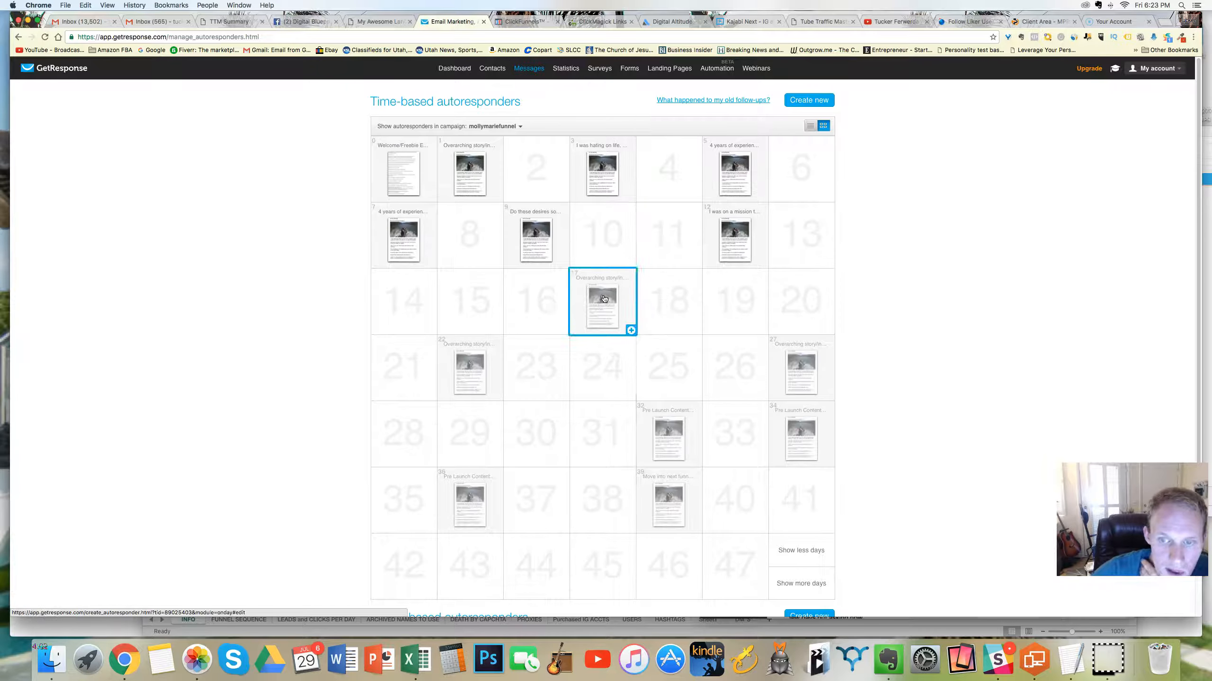
Step: Open the day 17 autoresponder and shorten its name to "I hit a roadblock… and it hurt"
left_click(606, 296)
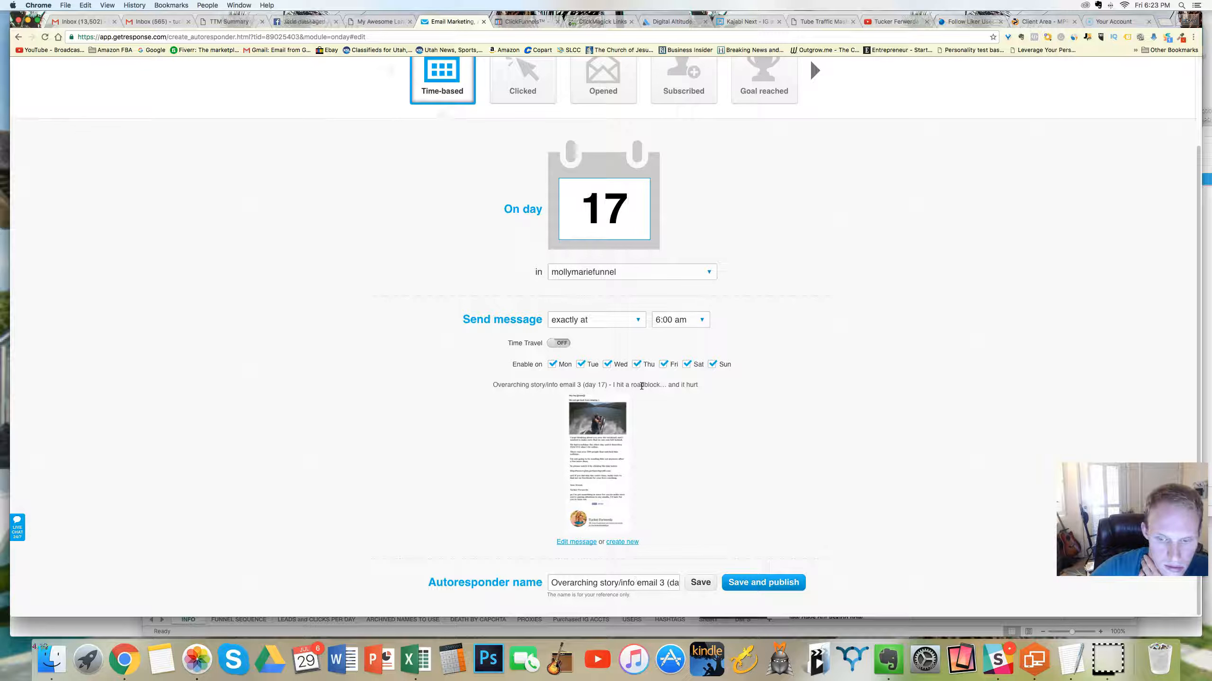
left_click_drag(655, 583, 551, 583)
left_click(660, 581)
key("super+a")
left_click(563, 578)
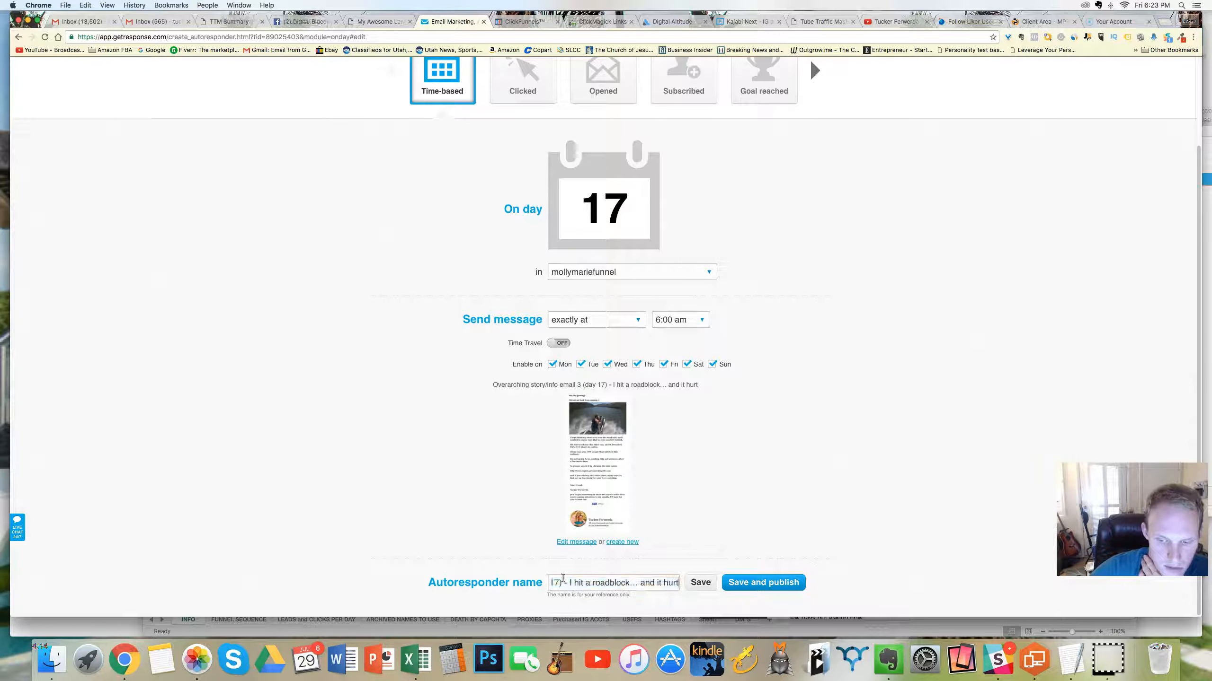
left_click_drag(565, 583, 503, 581)
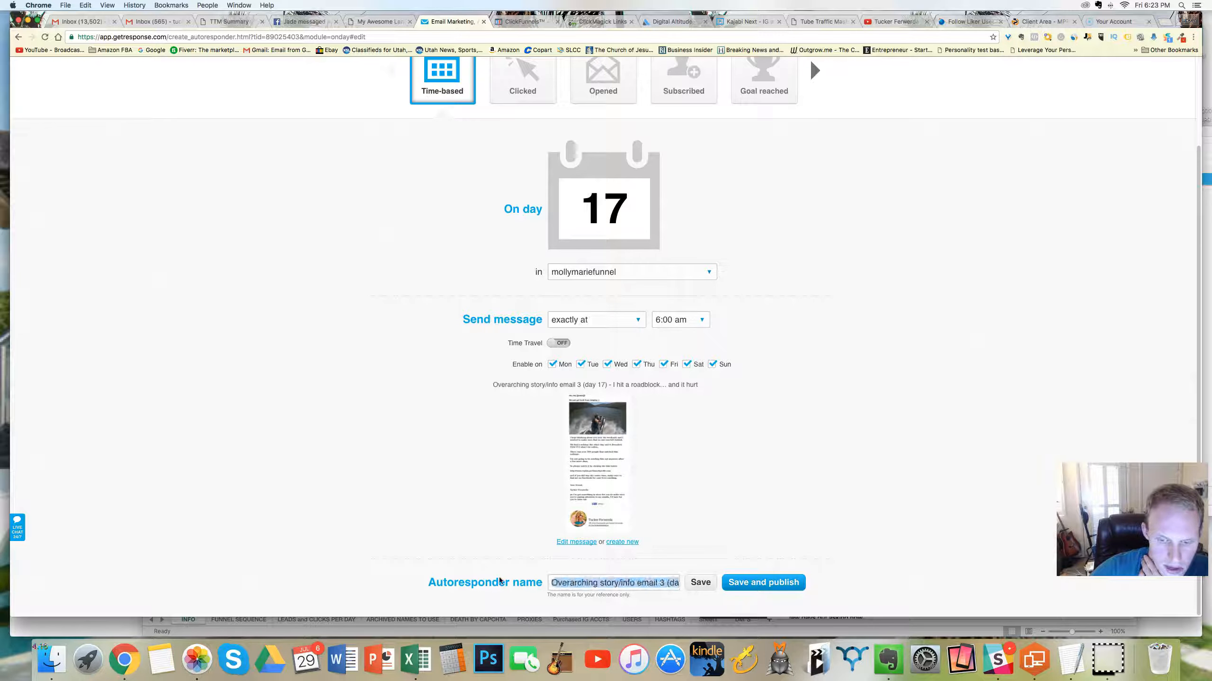
key("BackSpace")
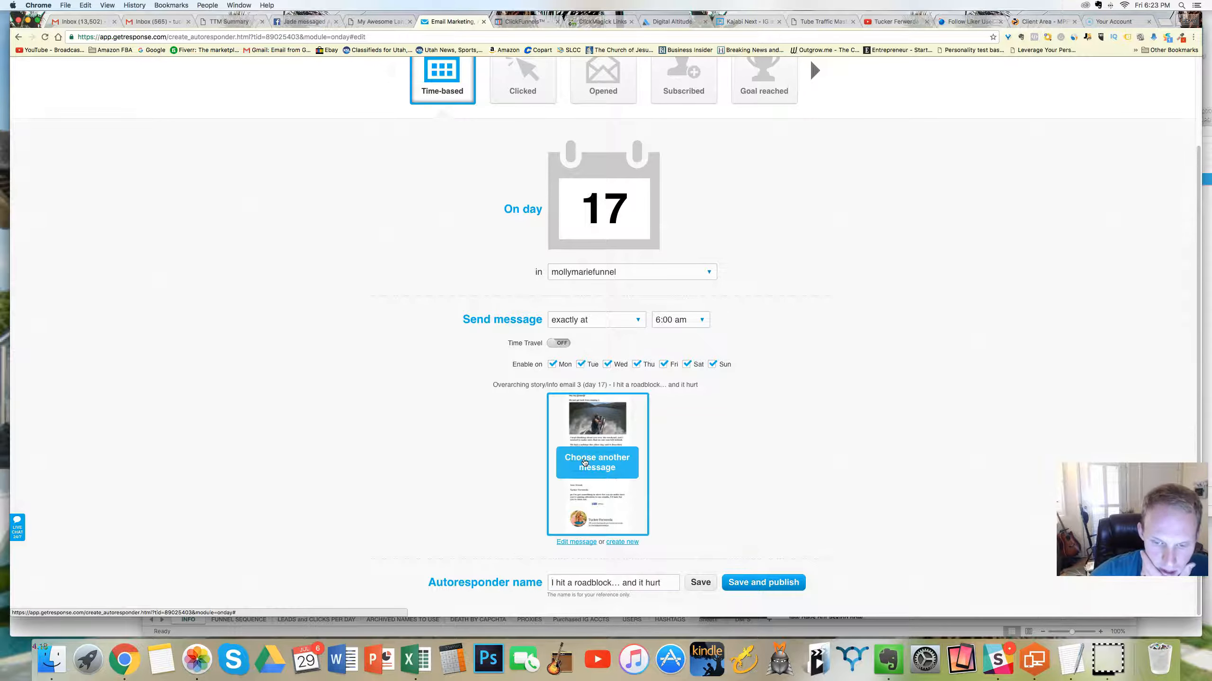
Step: Replace the day 17 message with the existing autoresponder message "4 years of experience, all yours."
left_click(584, 462)
left_click(602, 264)
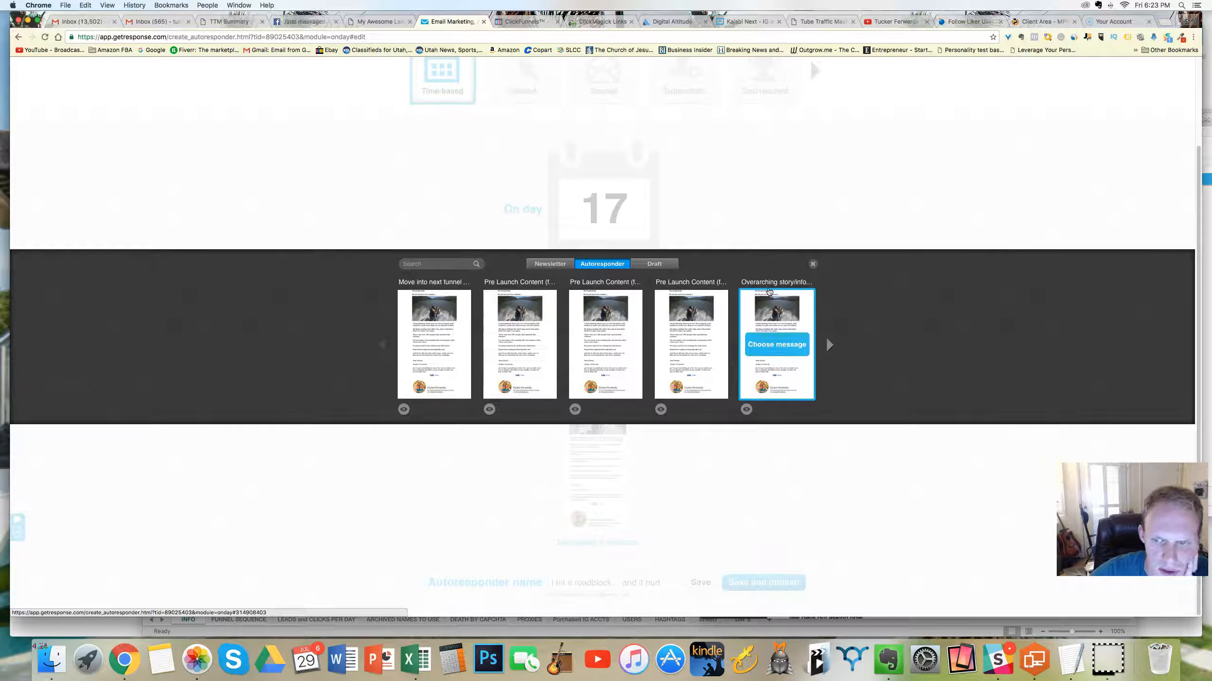
left_click(828, 345)
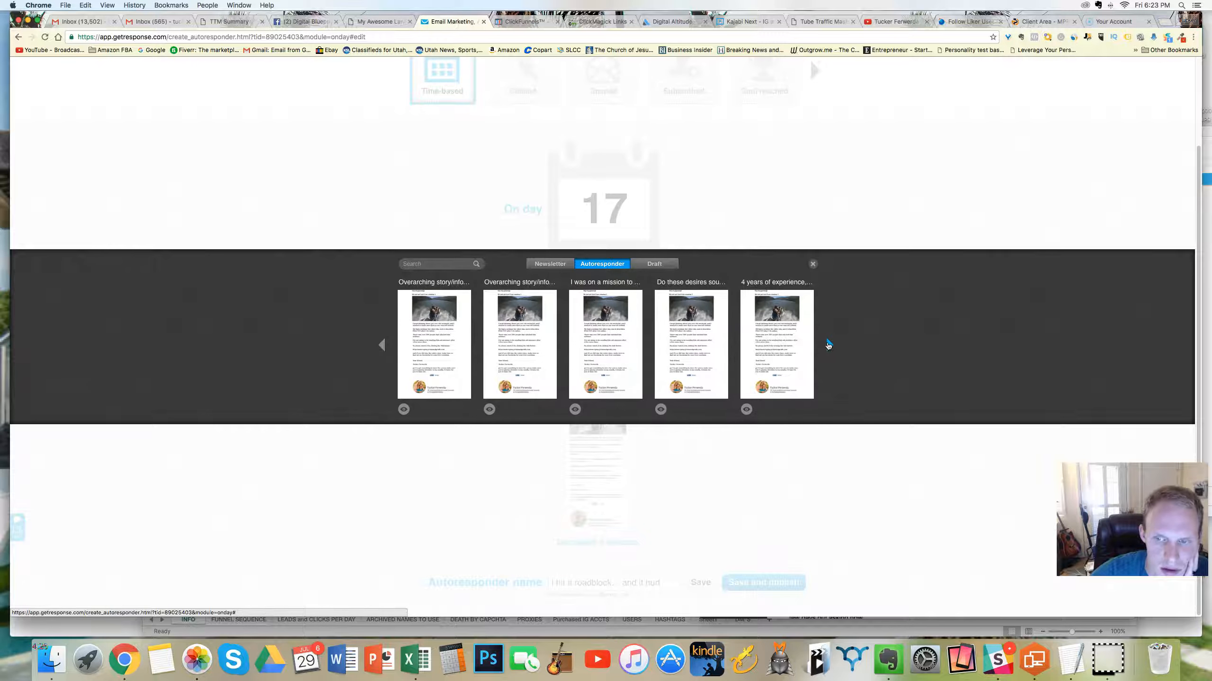
left_click(778, 345)
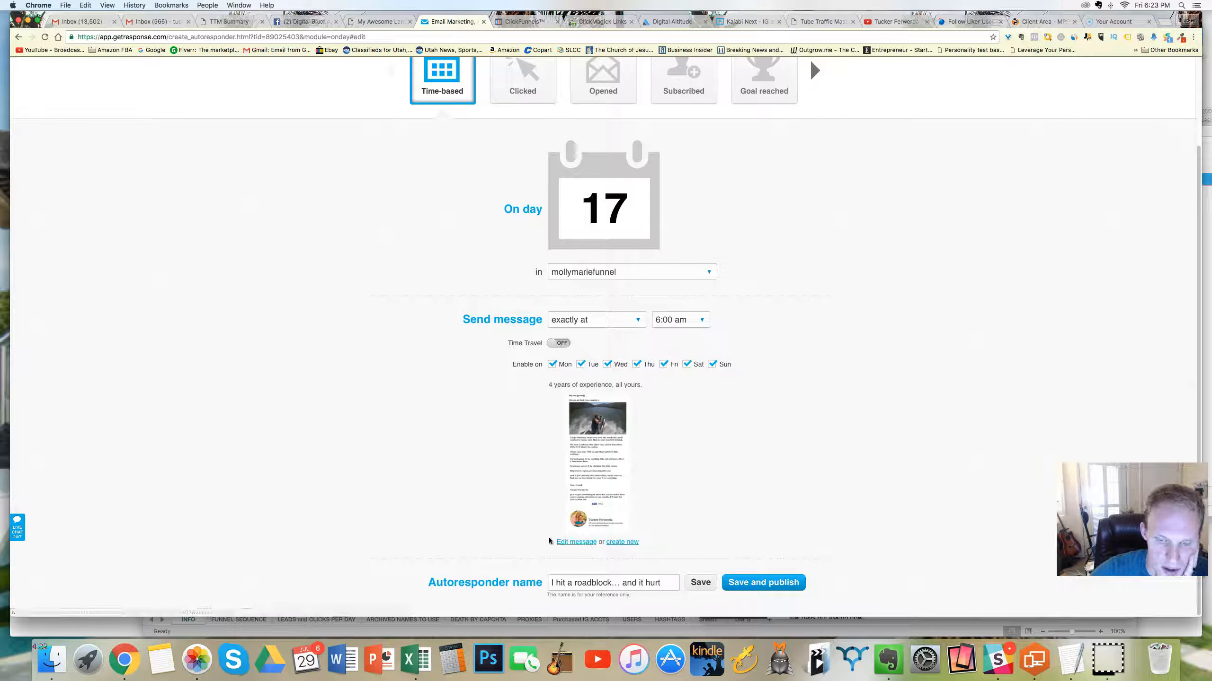
Step: Edit the chosen message, set both its name and subject to "I hit a roadblock… and it hurt", and continue to the message editor
left_click(577, 543)
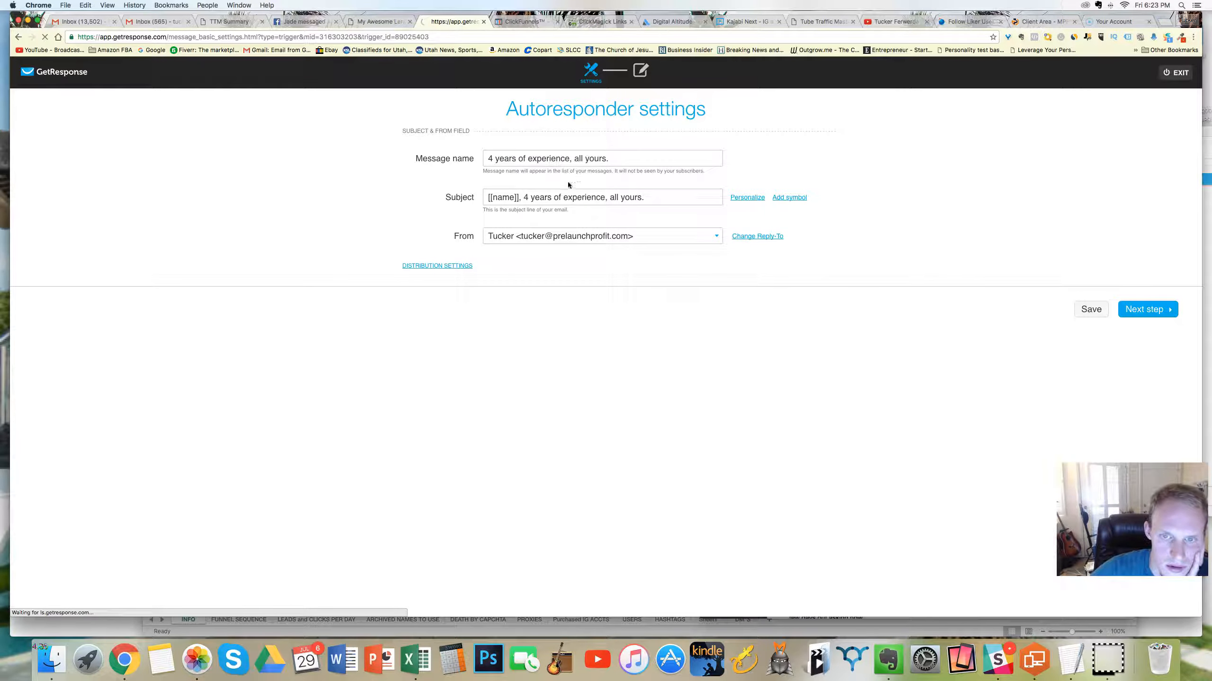
triple_click(544, 159)
type("I hit a roadblock... and it hurt")
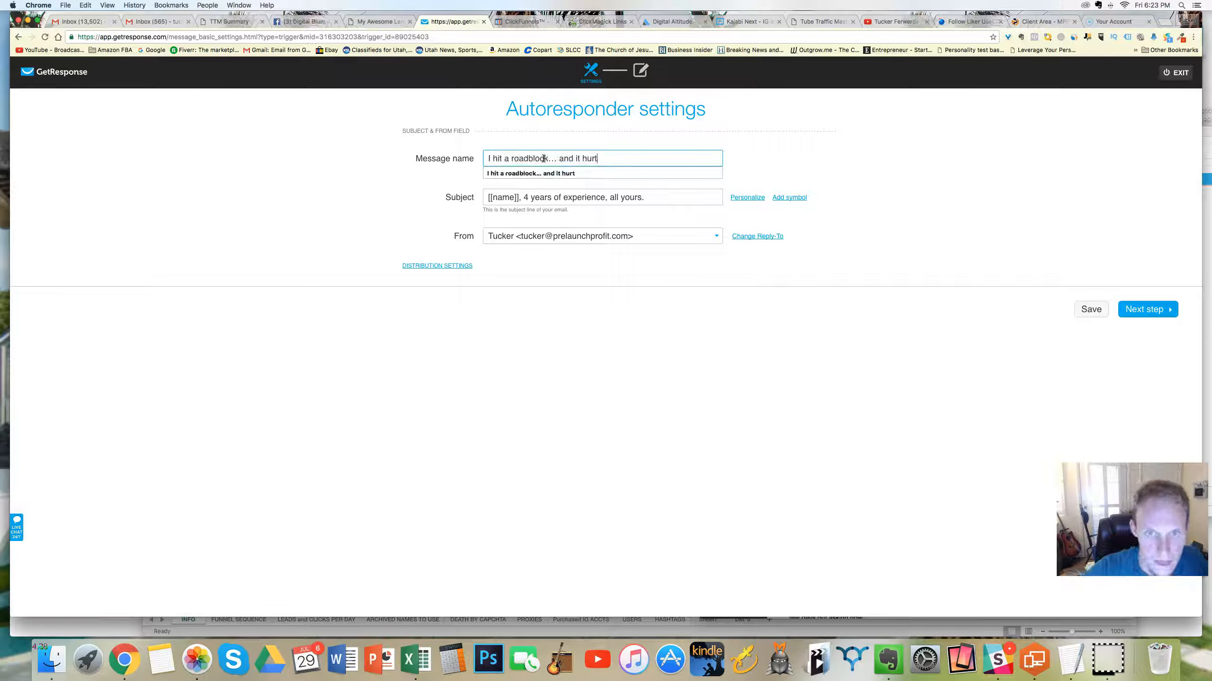
triple_click(540, 199)
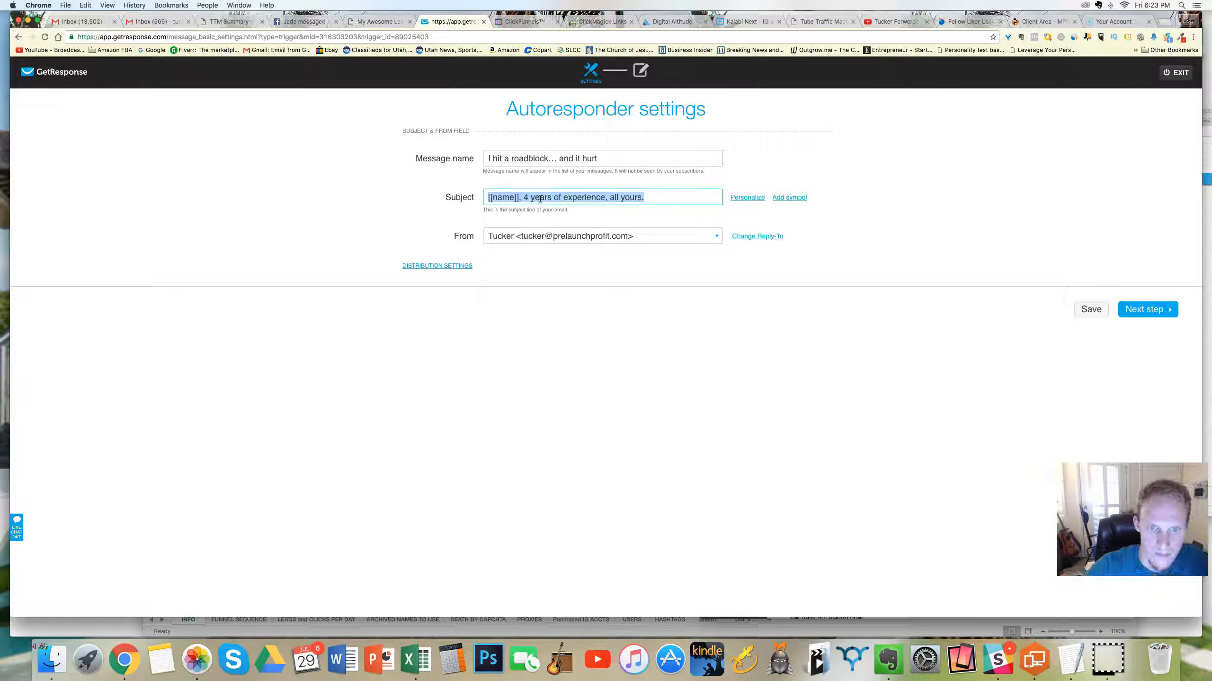
type("I hit a roadblock… and it hurt")
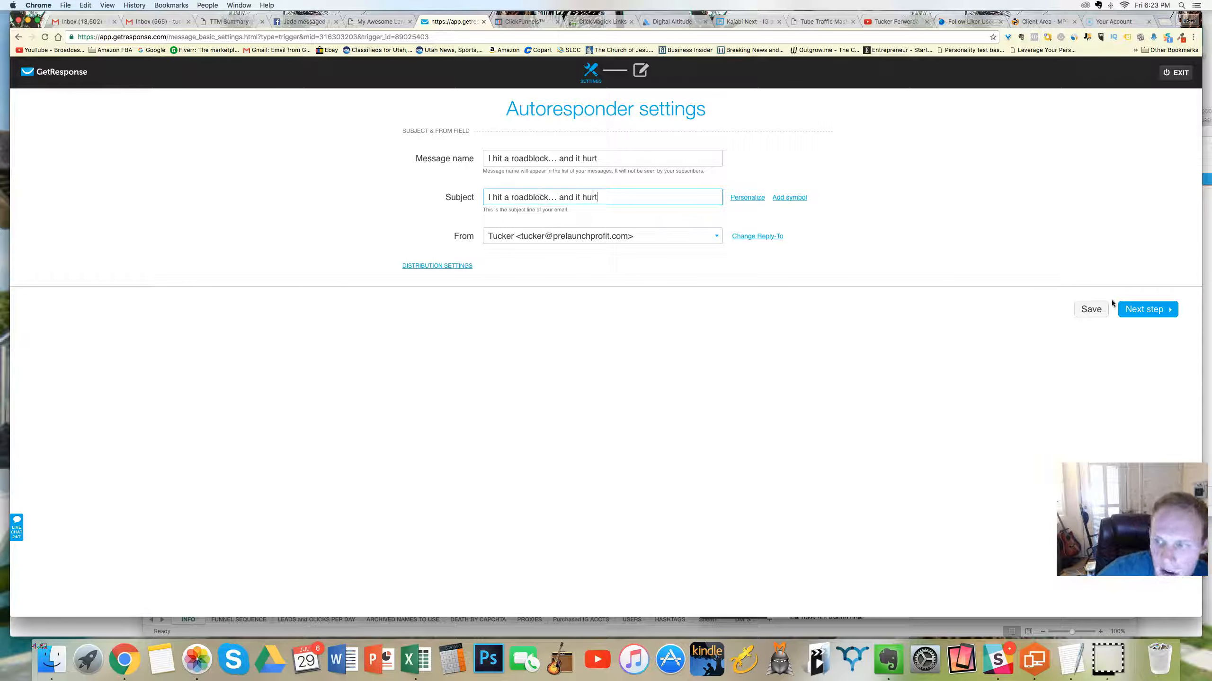
left_click(1138, 313)
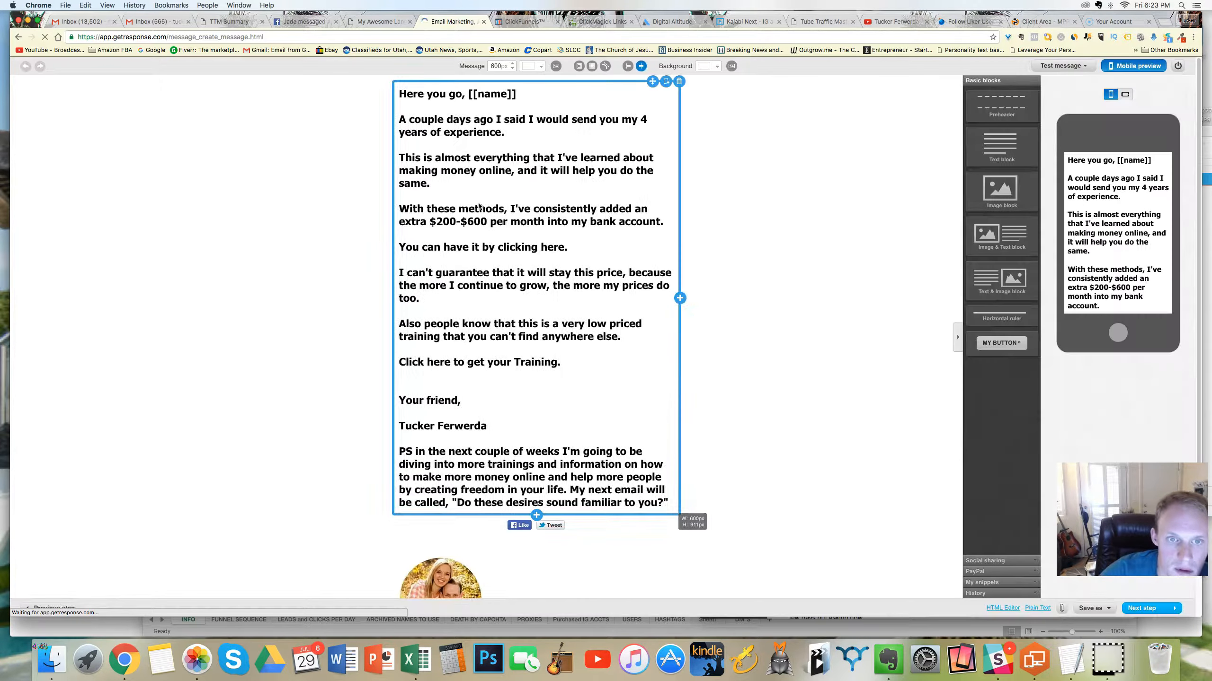
Step: Change the email's greeting line to "Hey, [[name]]!"
left_click(471, 94)
left_click_drag(462, 93, 398, 94)
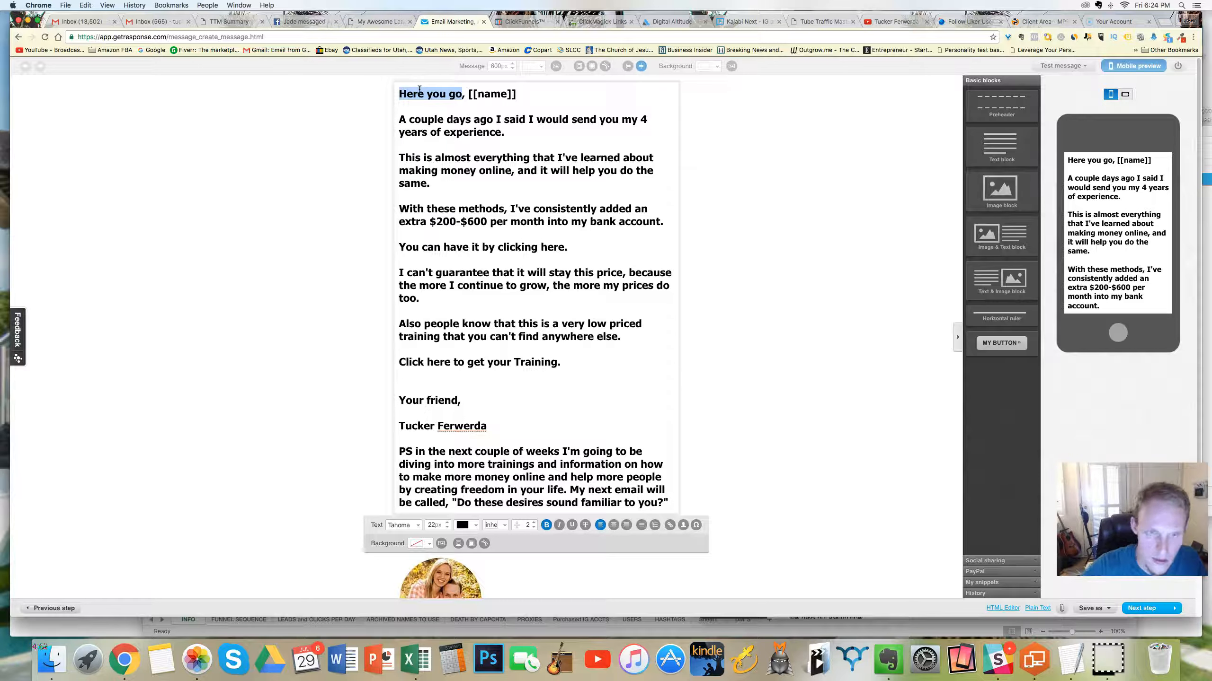
type("Hey")
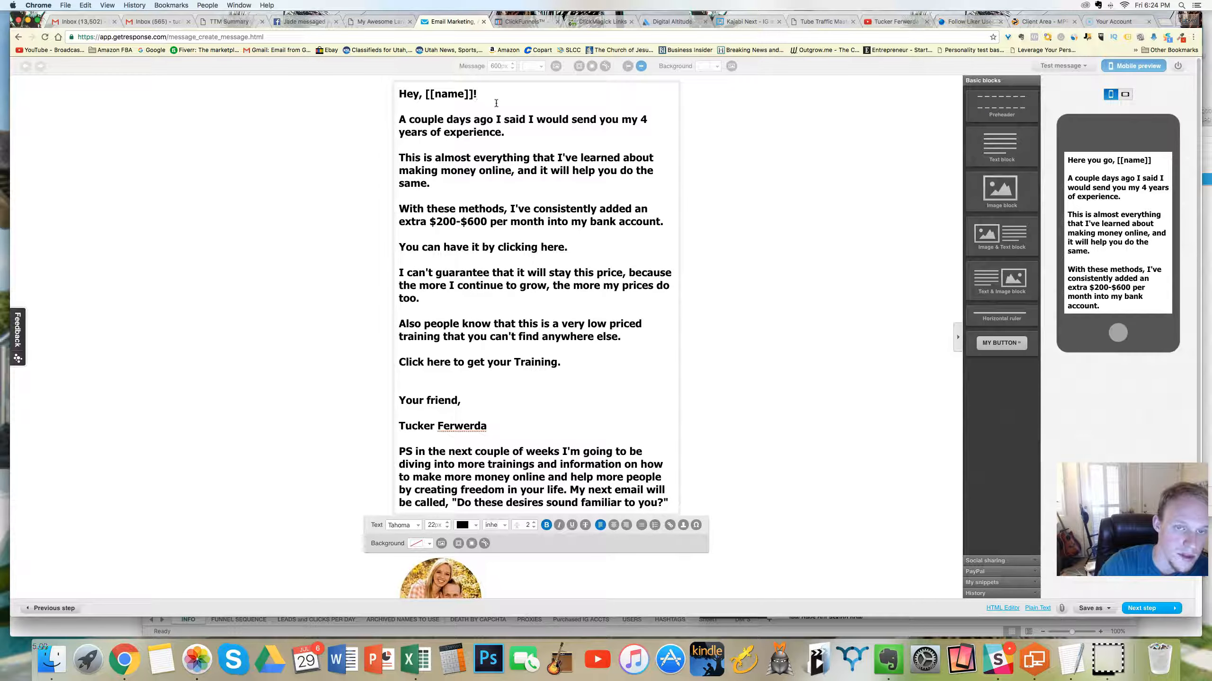
Step: Start a new opening paragraph below the greeting with the words "After several years"
scroll(469, 114, "down", 3)
scroll(469, 115, "up", 3)
scroll(469, 122, "down", 3)
scroll(469, 122, "up", 3)
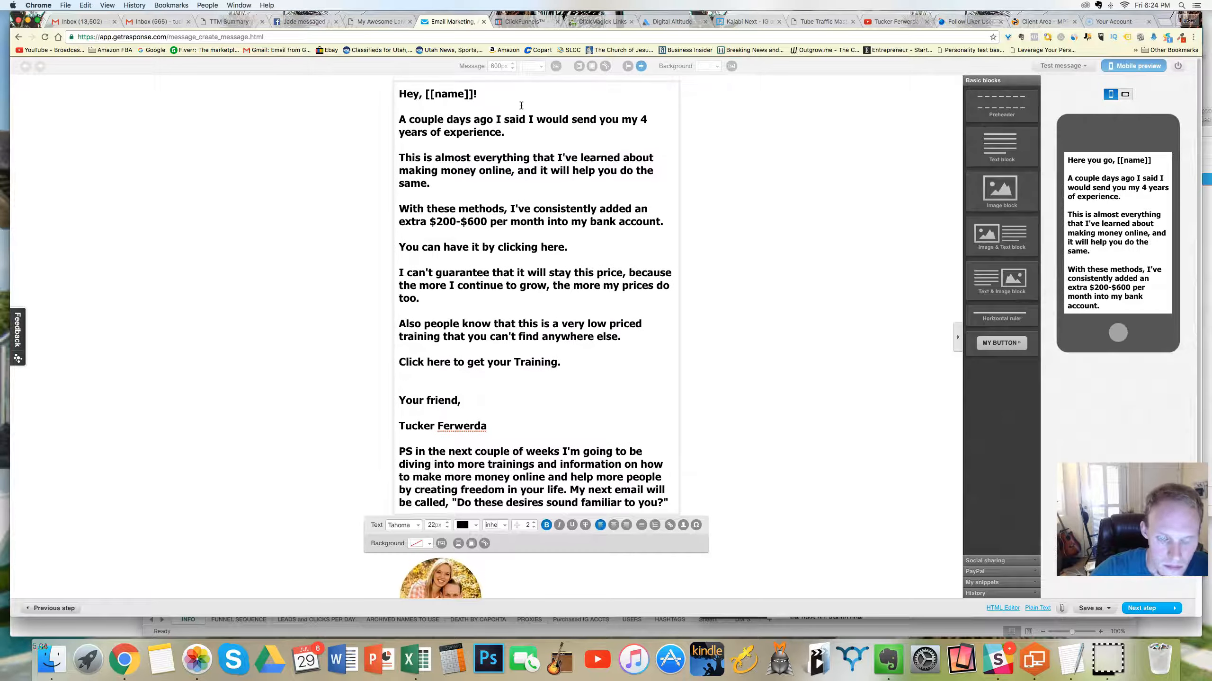
key("Return")
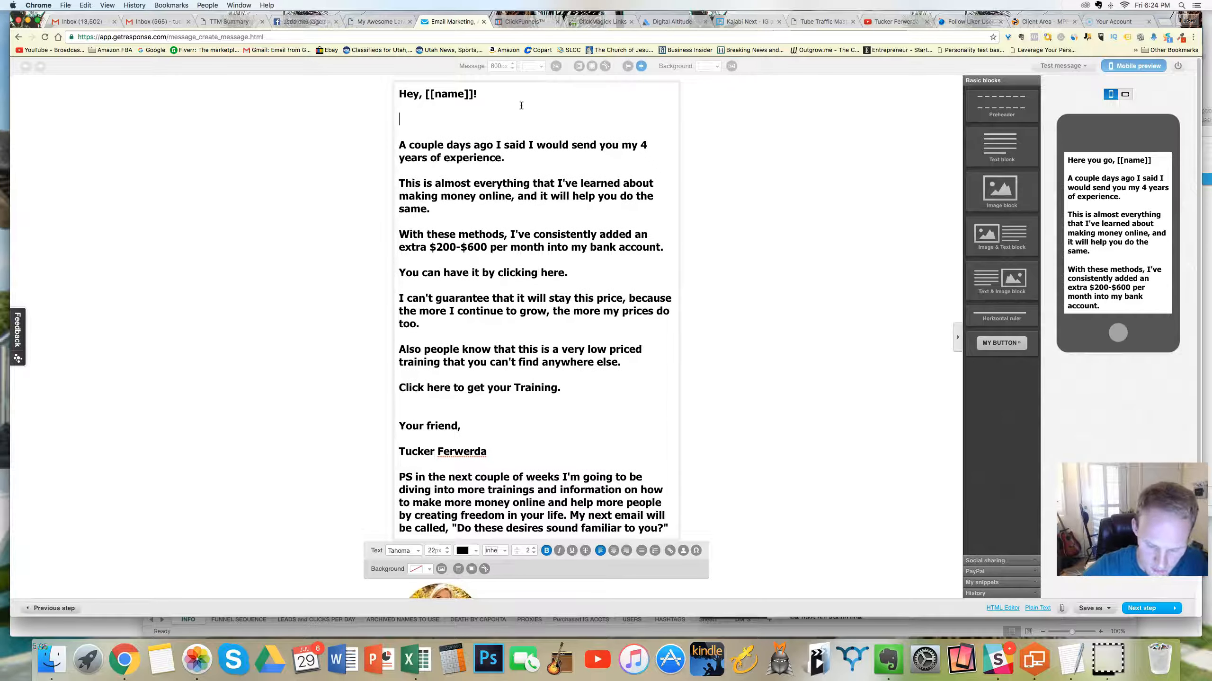
type("After several years")
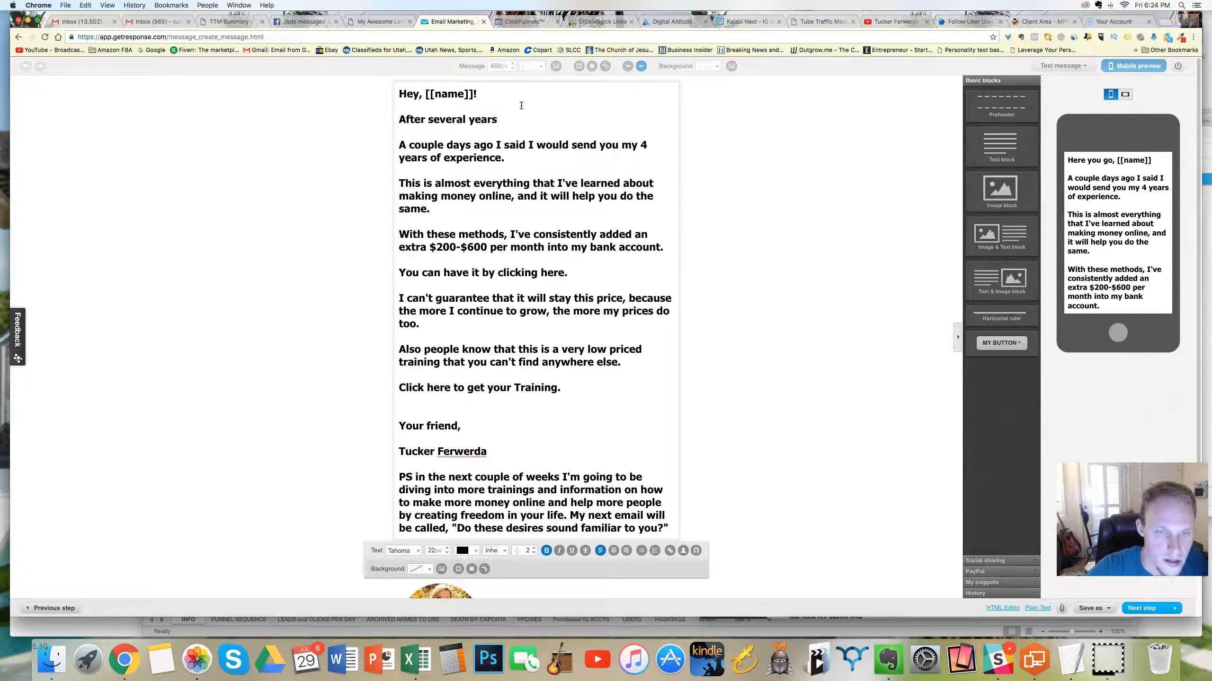
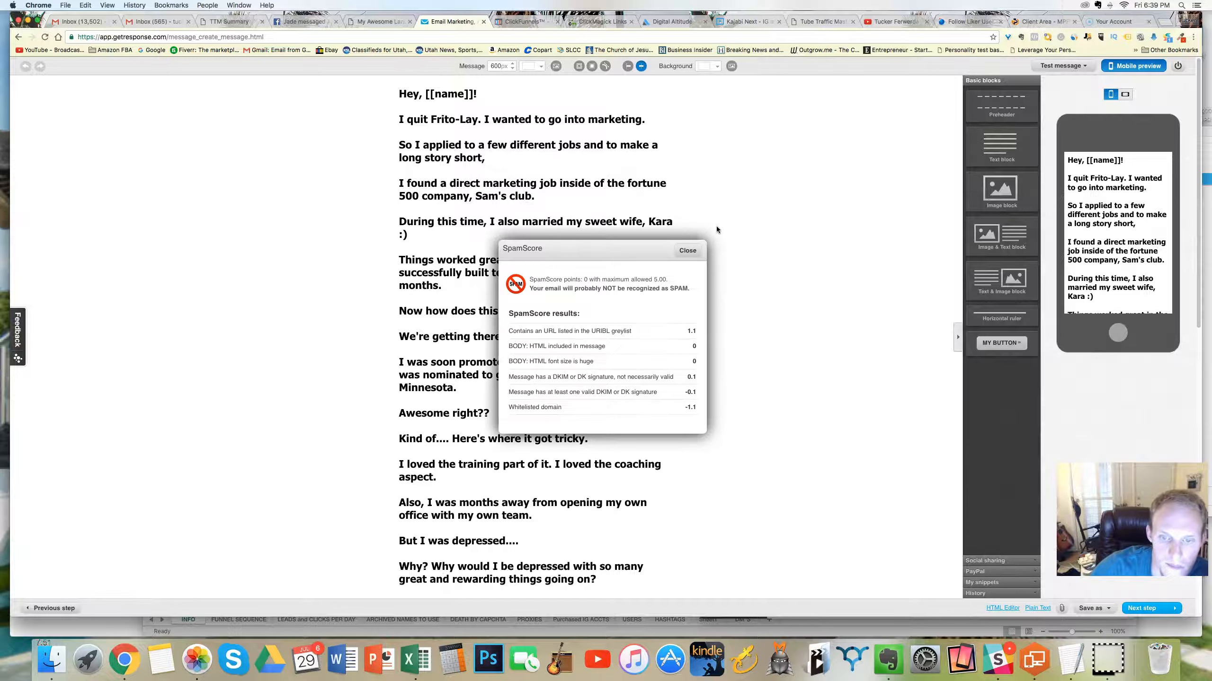
Step: Close the spam score results, then save and publish the day 17 autoresponder
left_click(699, 249)
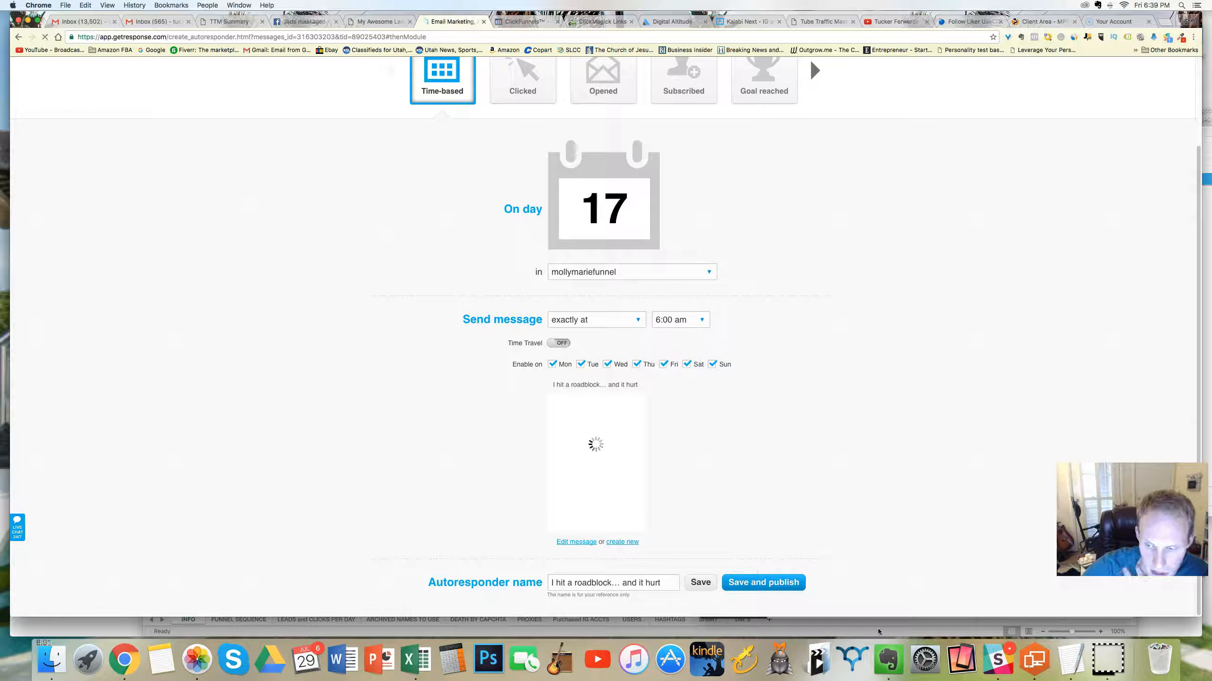
left_click(747, 584)
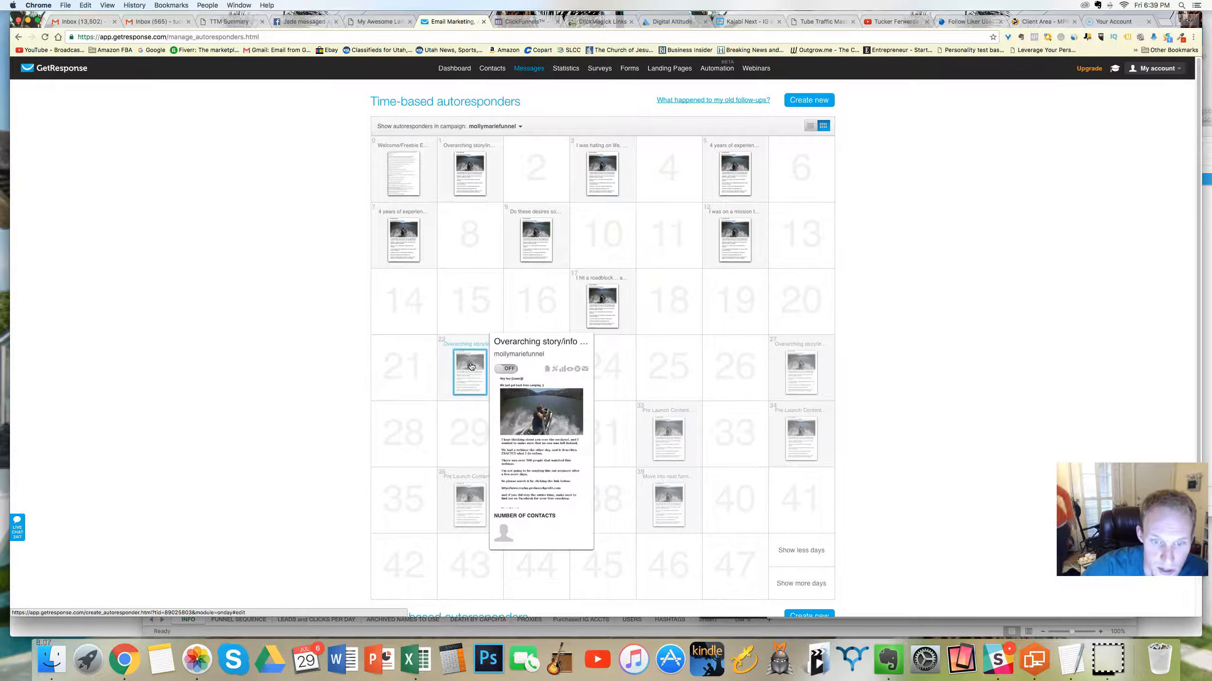
Step: Open the day 22 autoresponder and rename it "I struggled and couldn't sleep, until..."
left_click(471, 365)
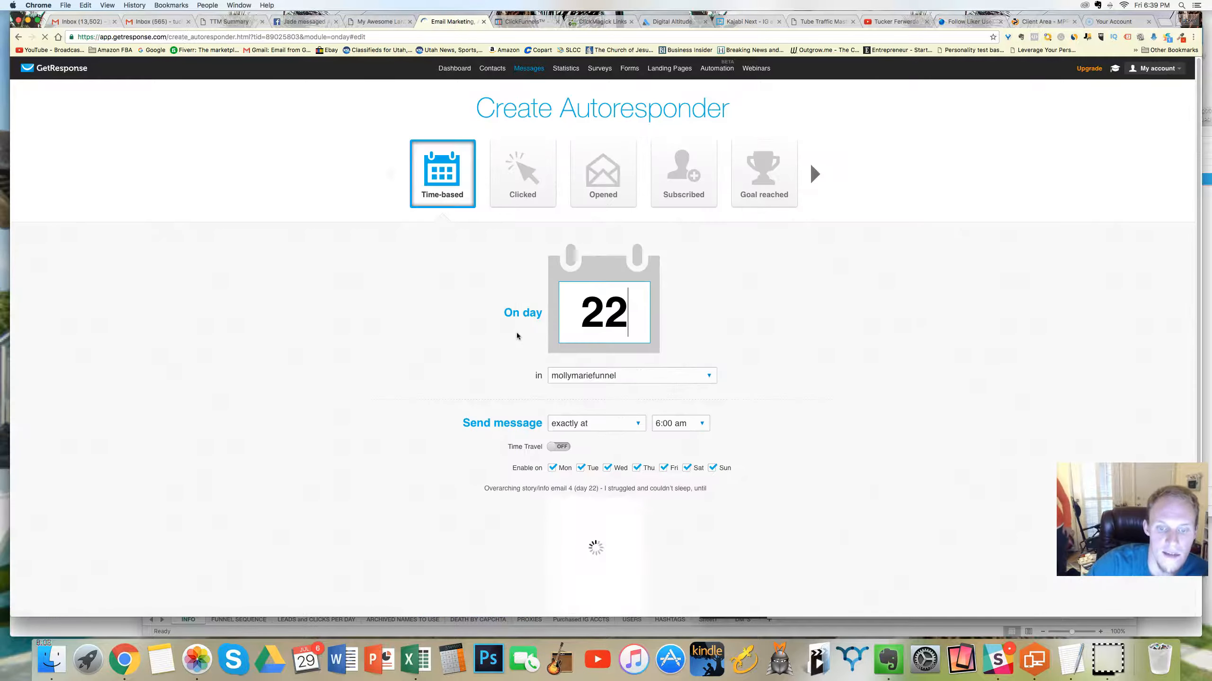
scroll(781, 327, "down", 3)
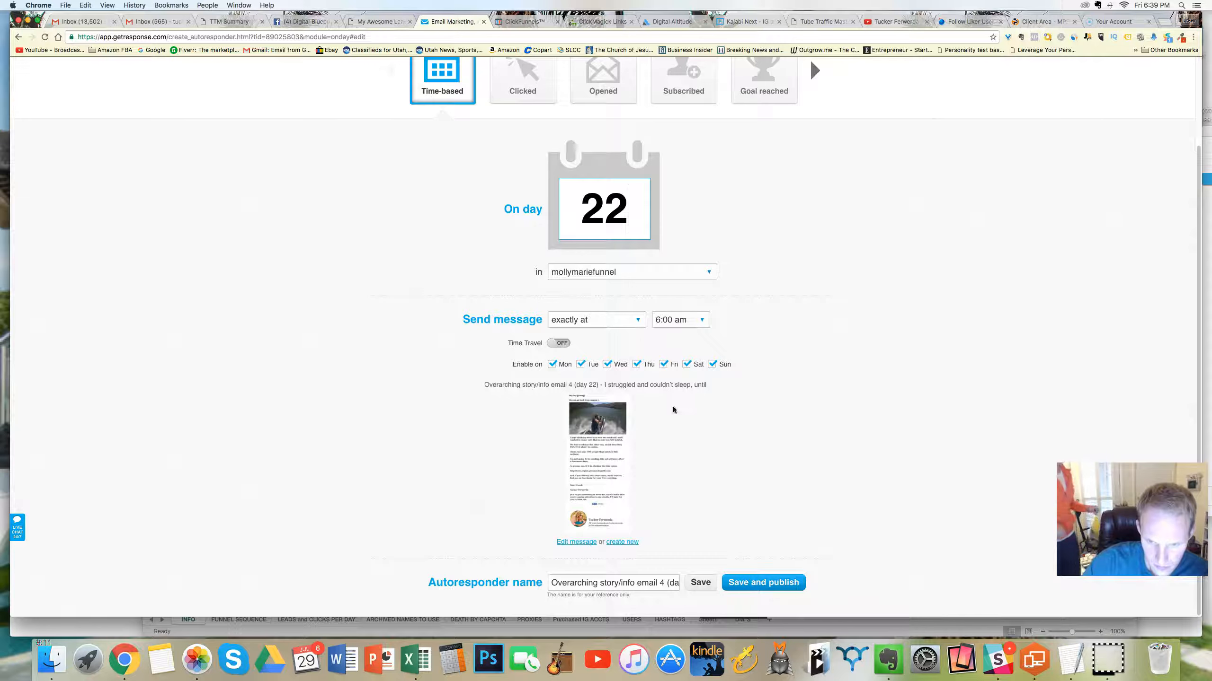
left_click_drag(667, 585, 550, 582)
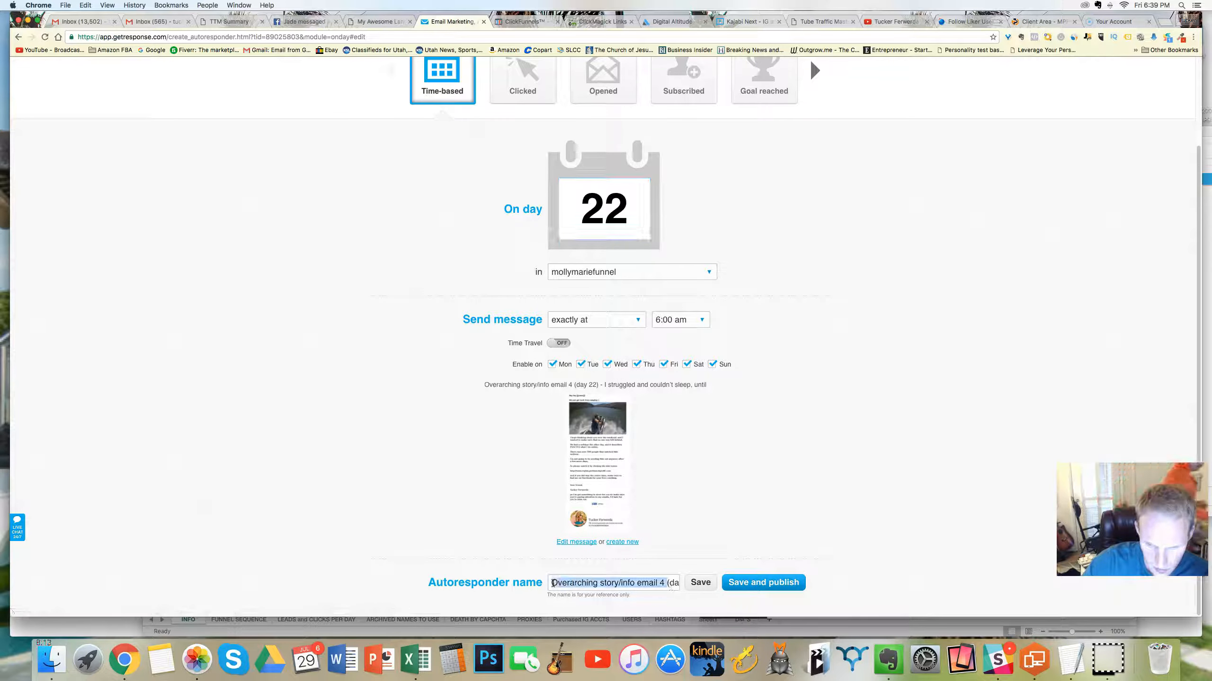
key("BackSpace")
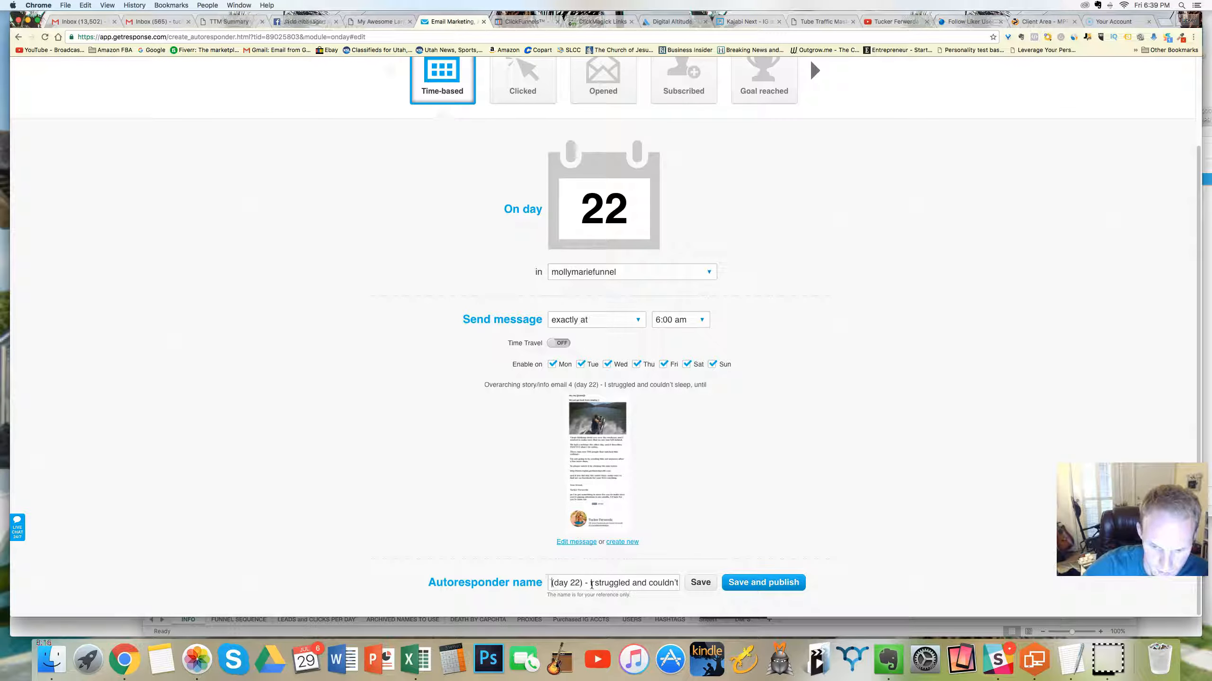
triple_click(594, 583)
key("super+v")
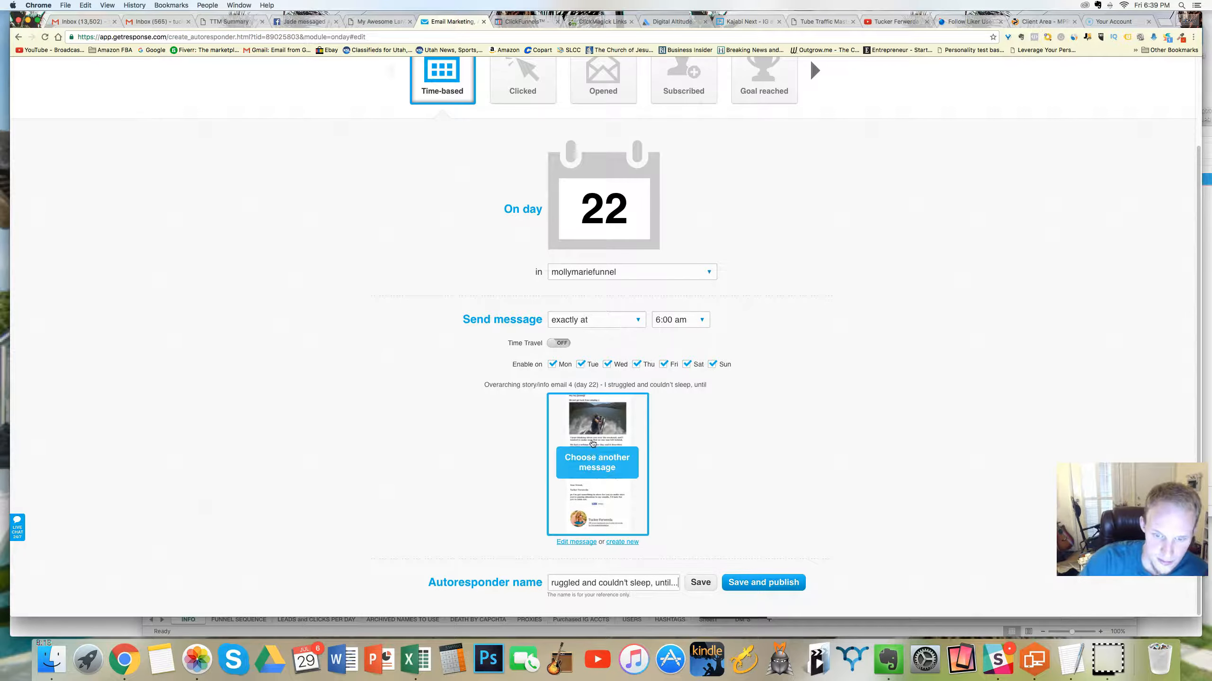
Step: Replace the day 22 message with the existing autoresponder message "4 years of experience, all yours."
left_click(602, 461)
left_click(603, 265)
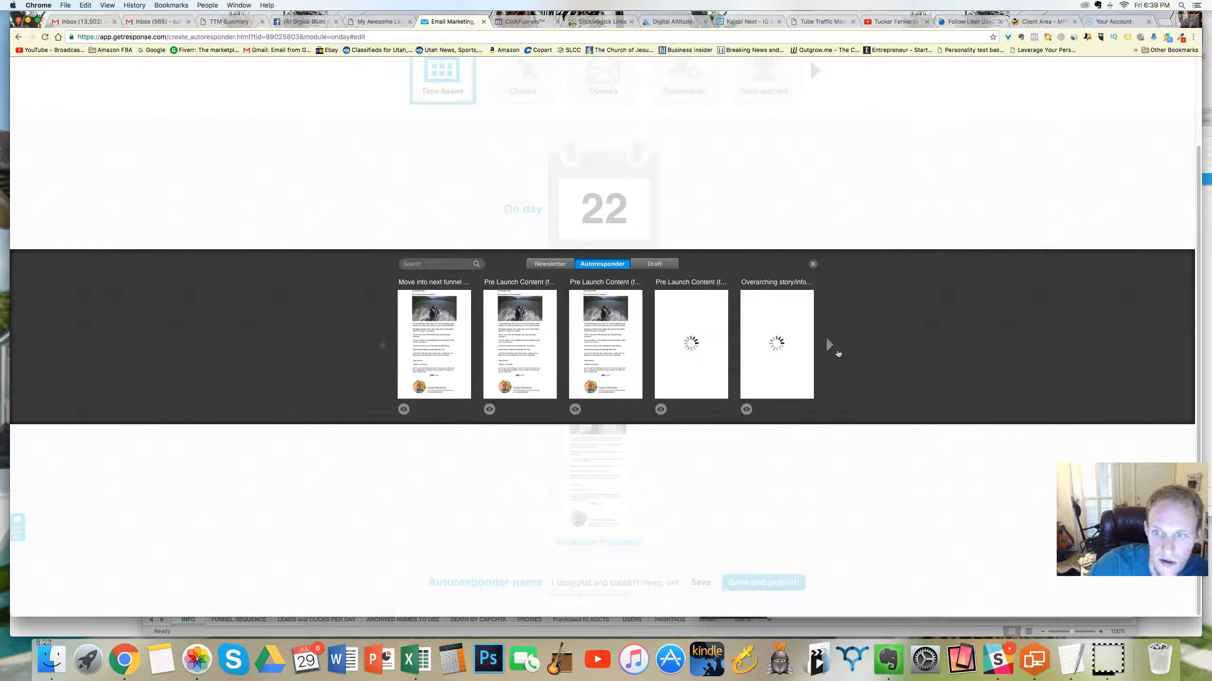
left_click(830, 348)
left_click(382, 346)
left_click(776, 344)
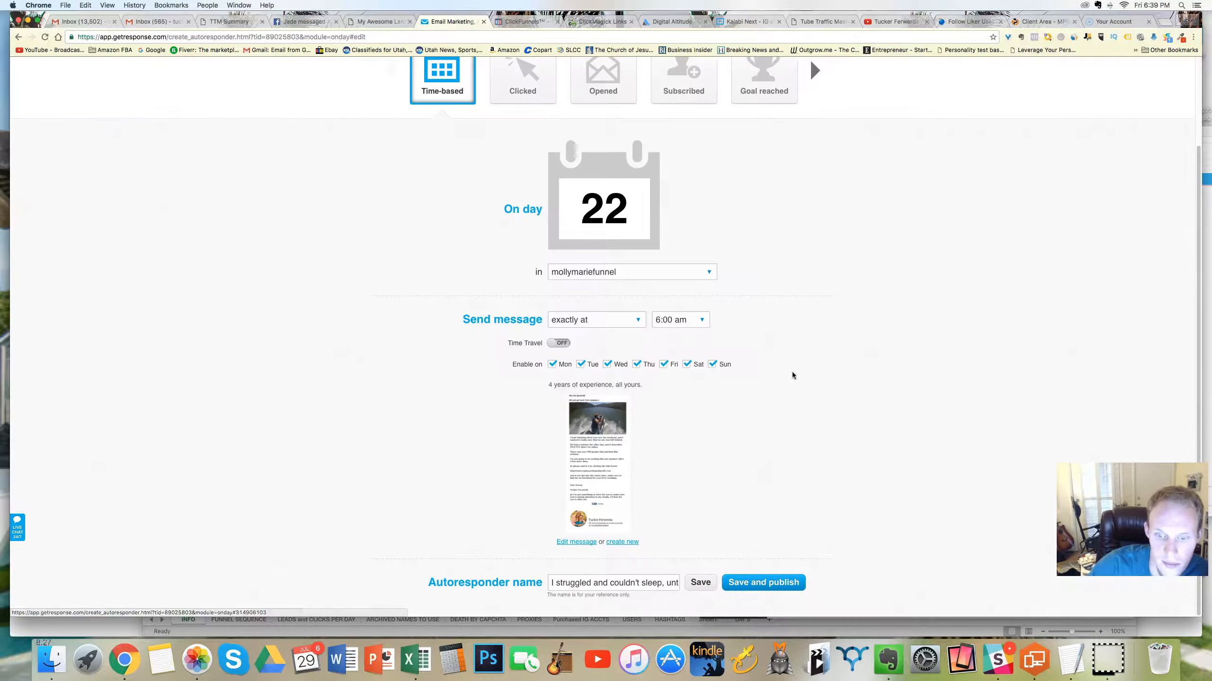
Step: Edit the chosen message, set its name and subject to "I struggled and couldn't sleep, until...", and continue to the message editor
left_click(583, 544)
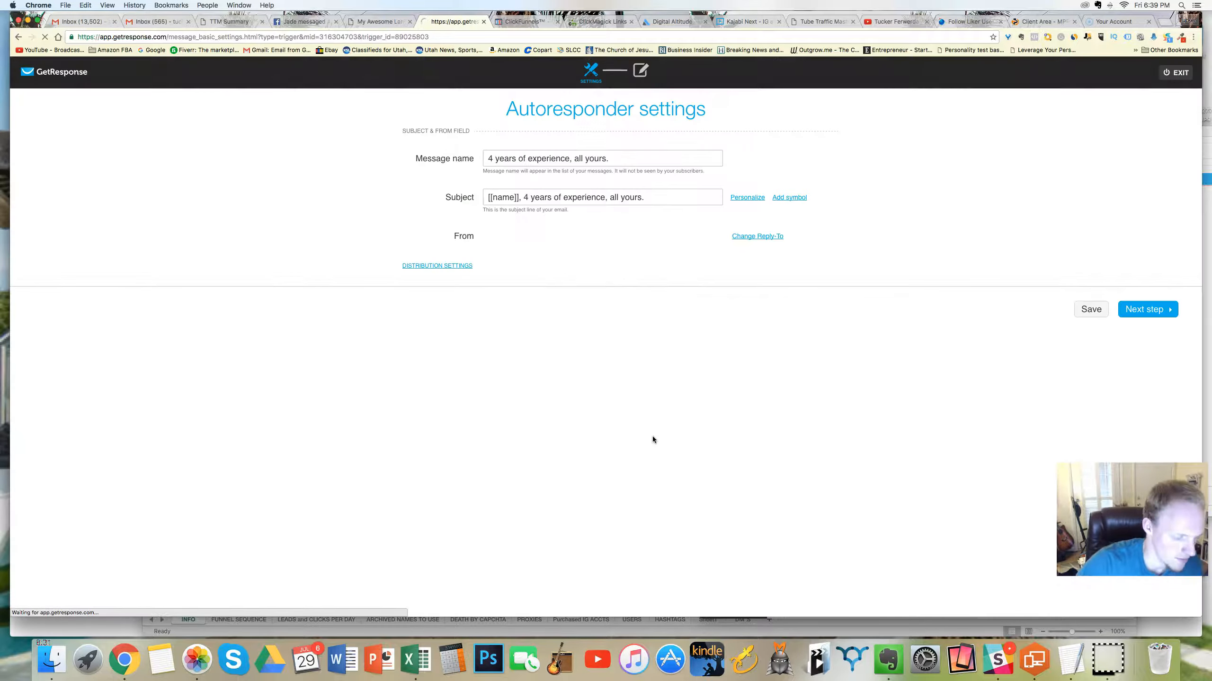
triple_click(559, 157)
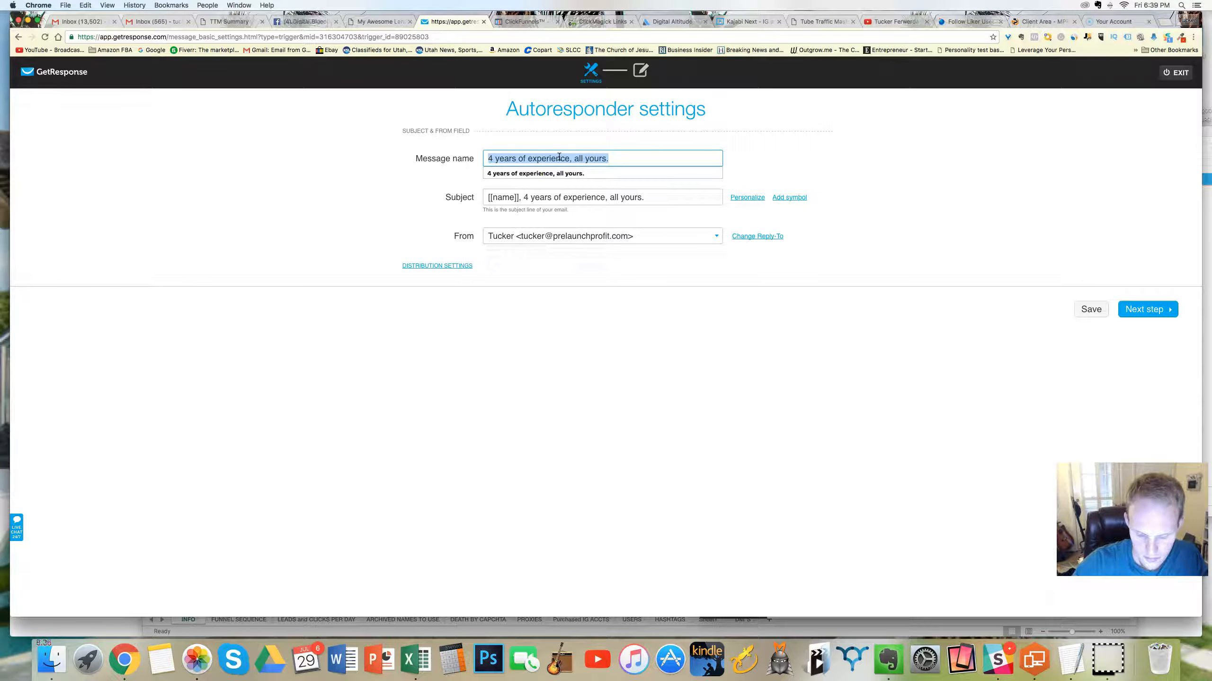
type("I struggled and couldn't sleep, until...")
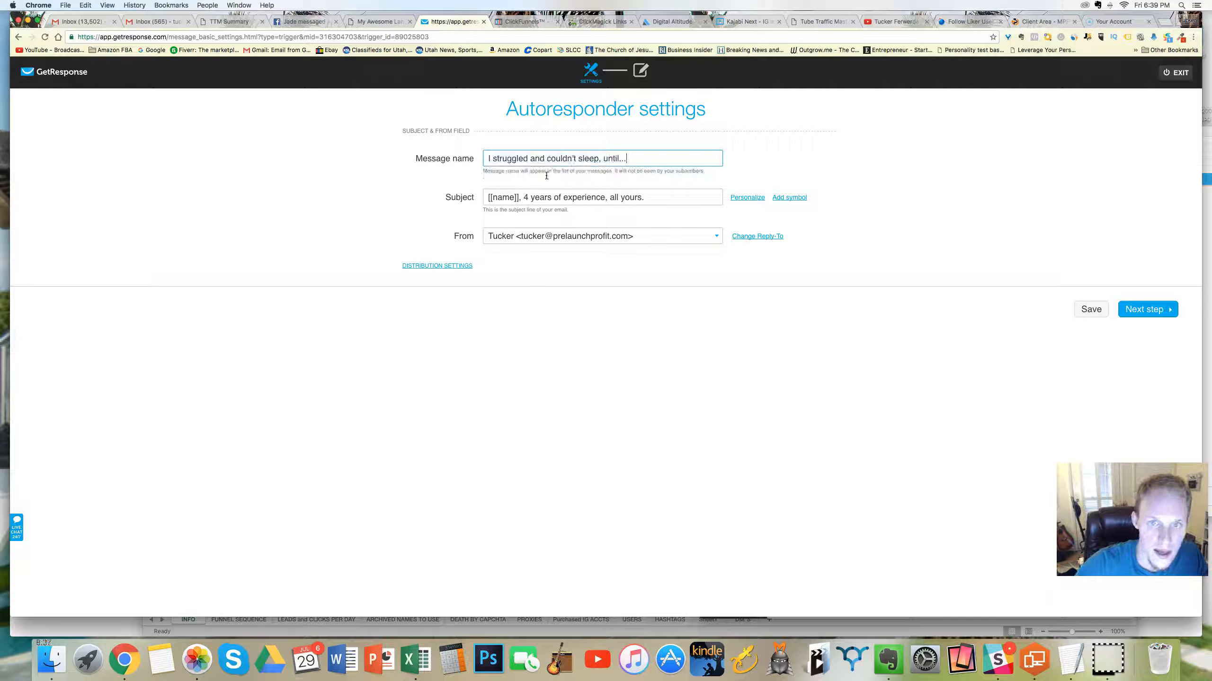
triple_click(544, 200)
type("I struggled and couldn't sleep, until...")
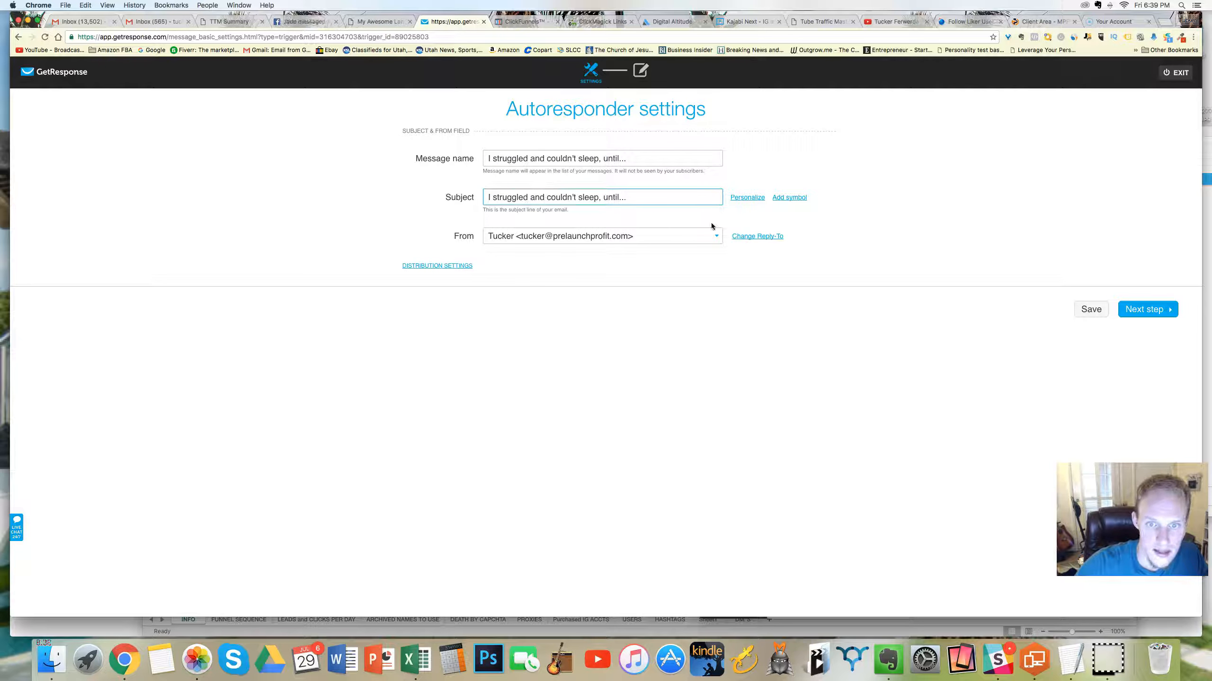
left_click(1145, 309)
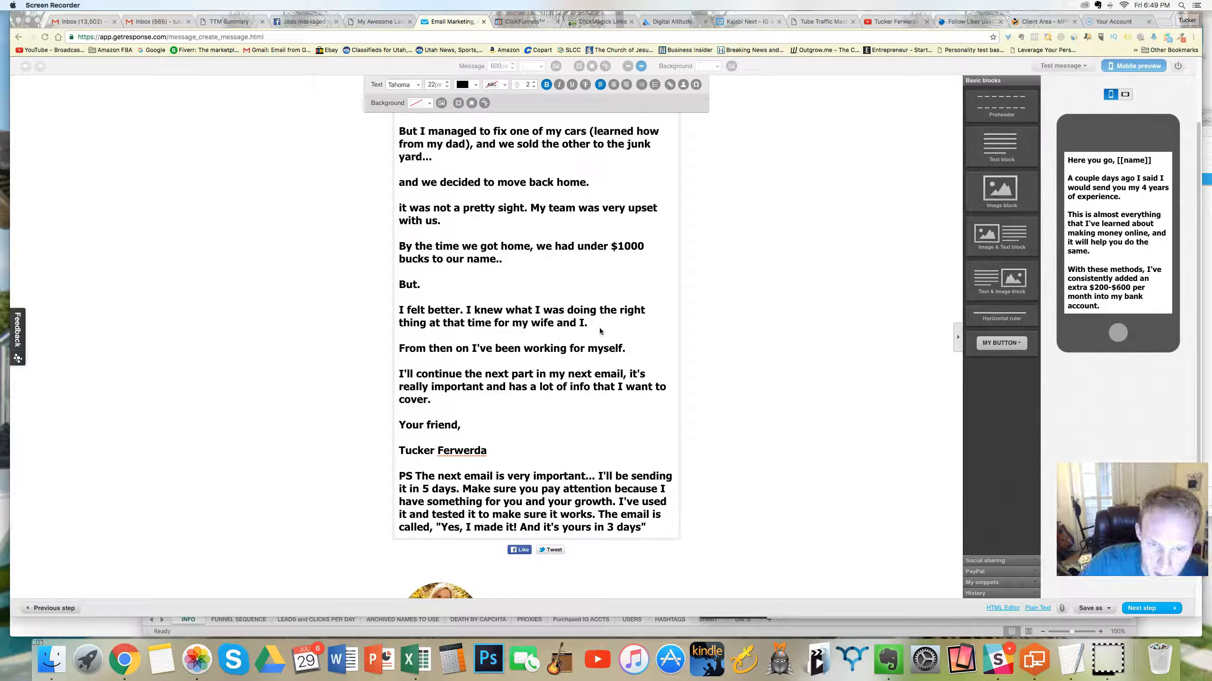
Step: Insert "..." in front of the paragraph starting "So I really couldn't sleep" in the email body
left_click(523, 239)
scroll(524, 236, "up", 3)
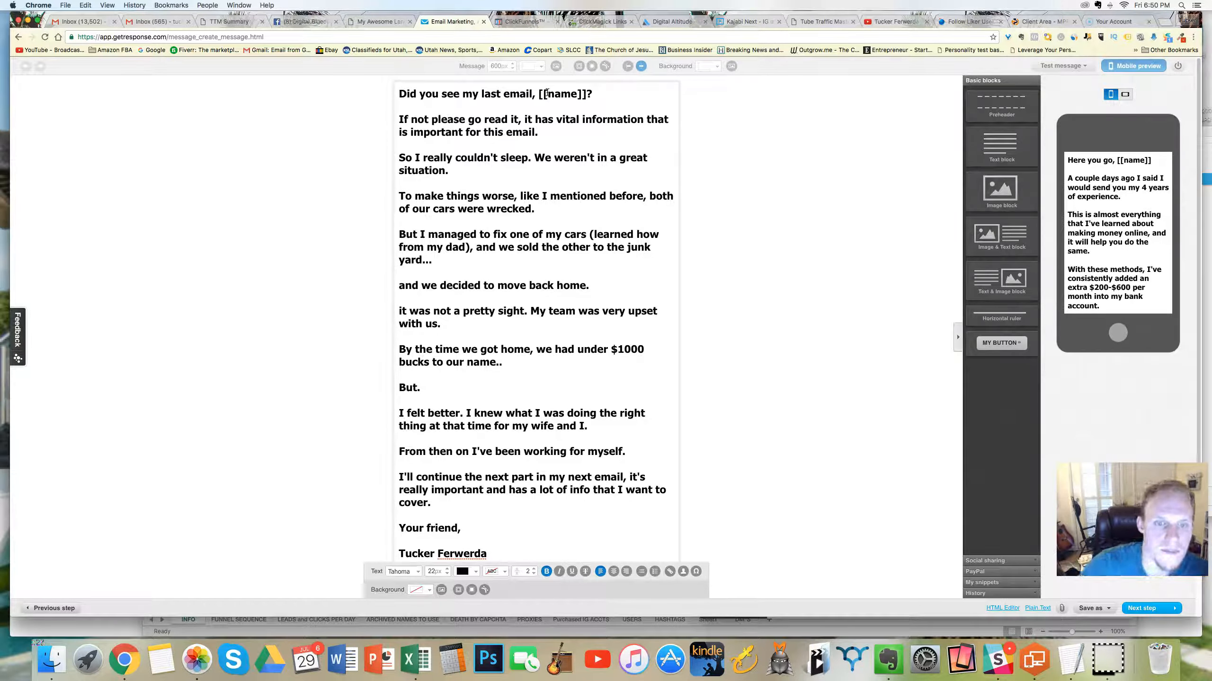
left_click(406, 156)
type("...")
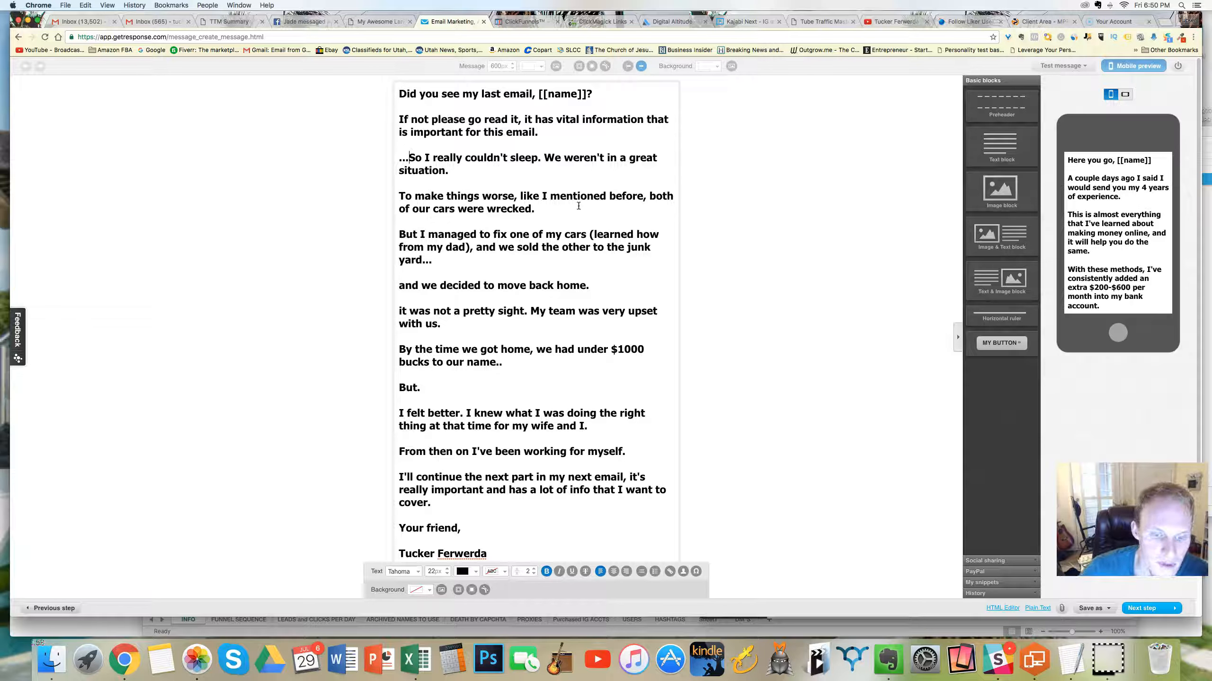
Step: Review the whole email body down to the PS and signature, and save the message as a draft
scroll(496, 471, "down", 3)
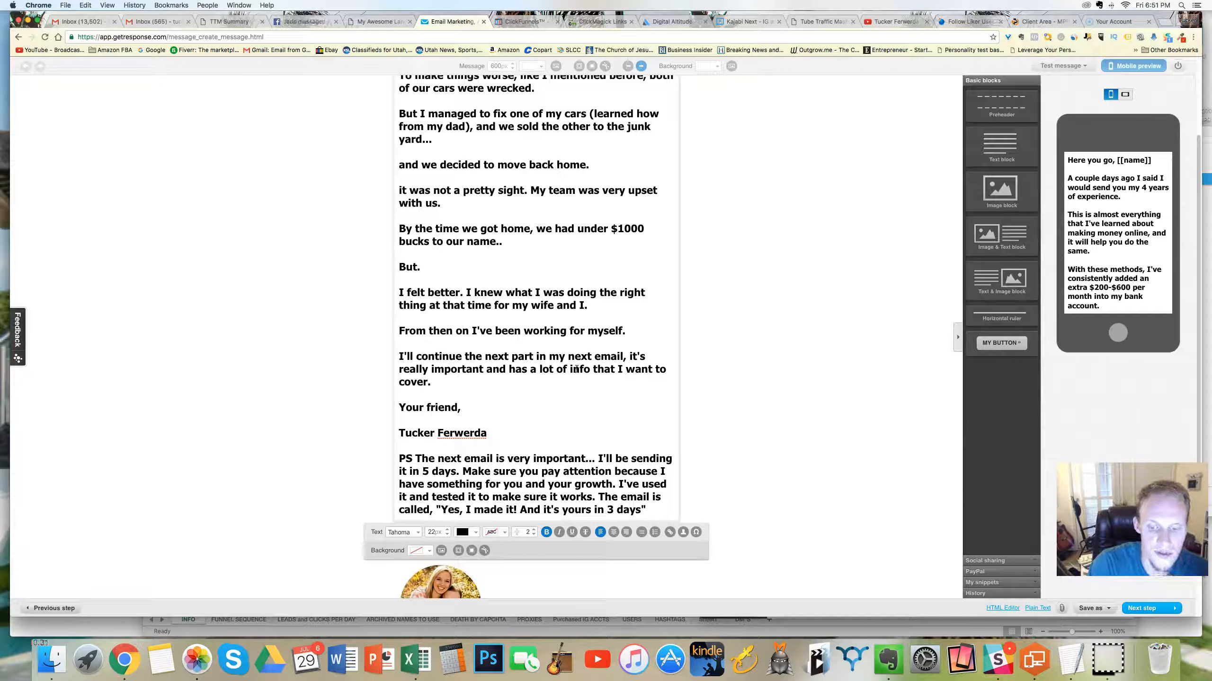
scroll(520, 267, "up", 3)
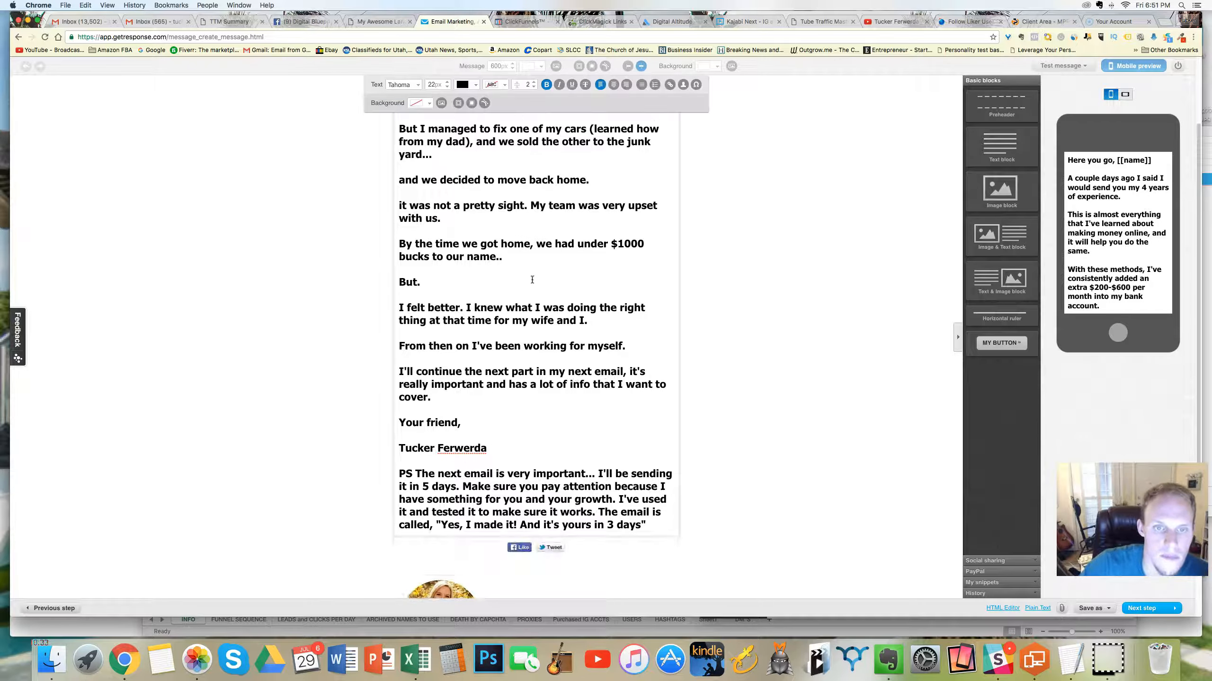
scroll(525, 272, "down", 5)
scroll(534, 270, "up", 5)
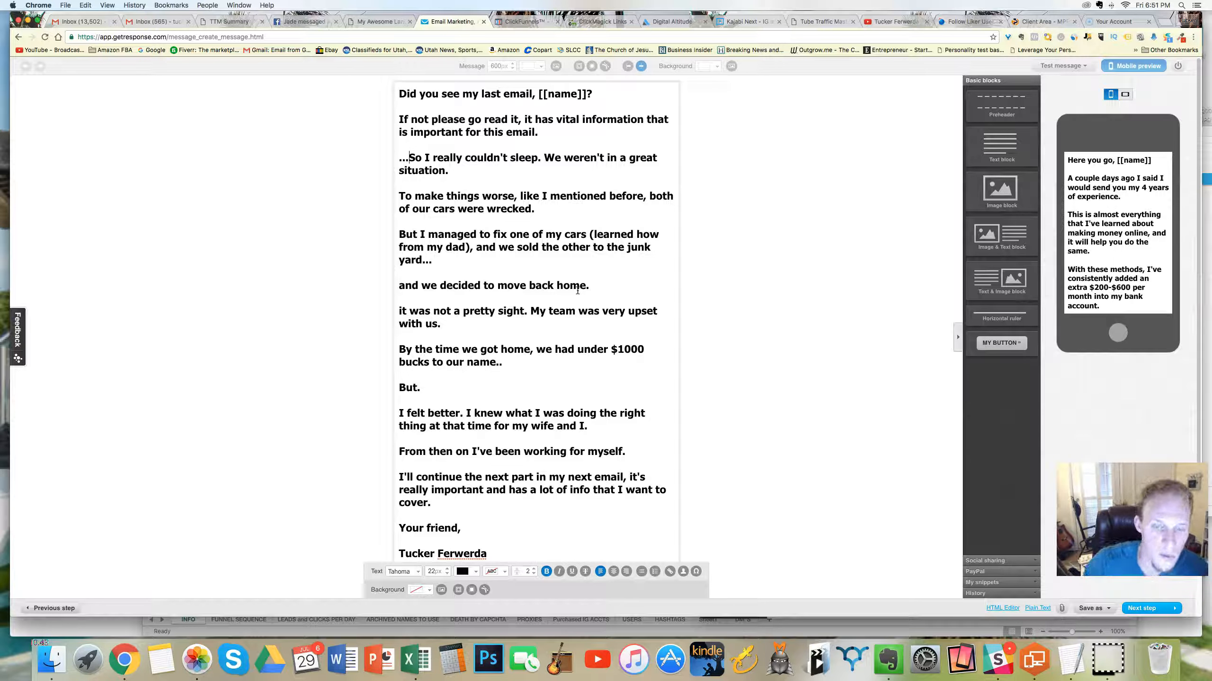
scroll(699, 210, "down", 5)
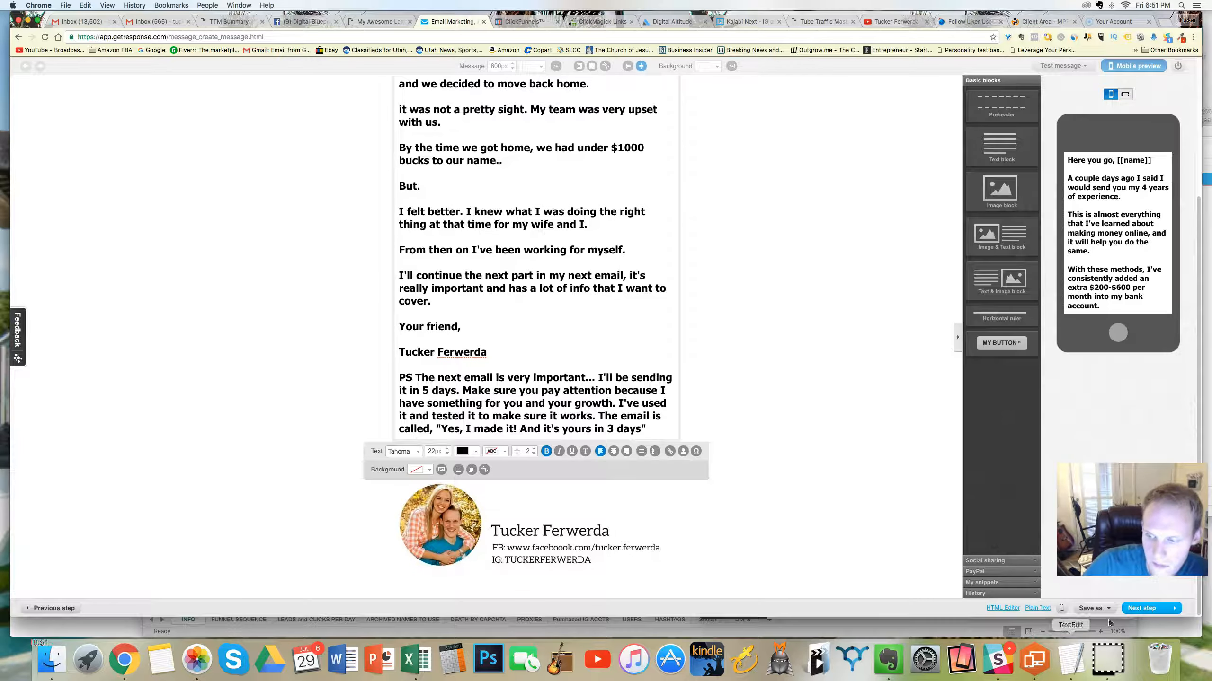
left_click(1092, 608)
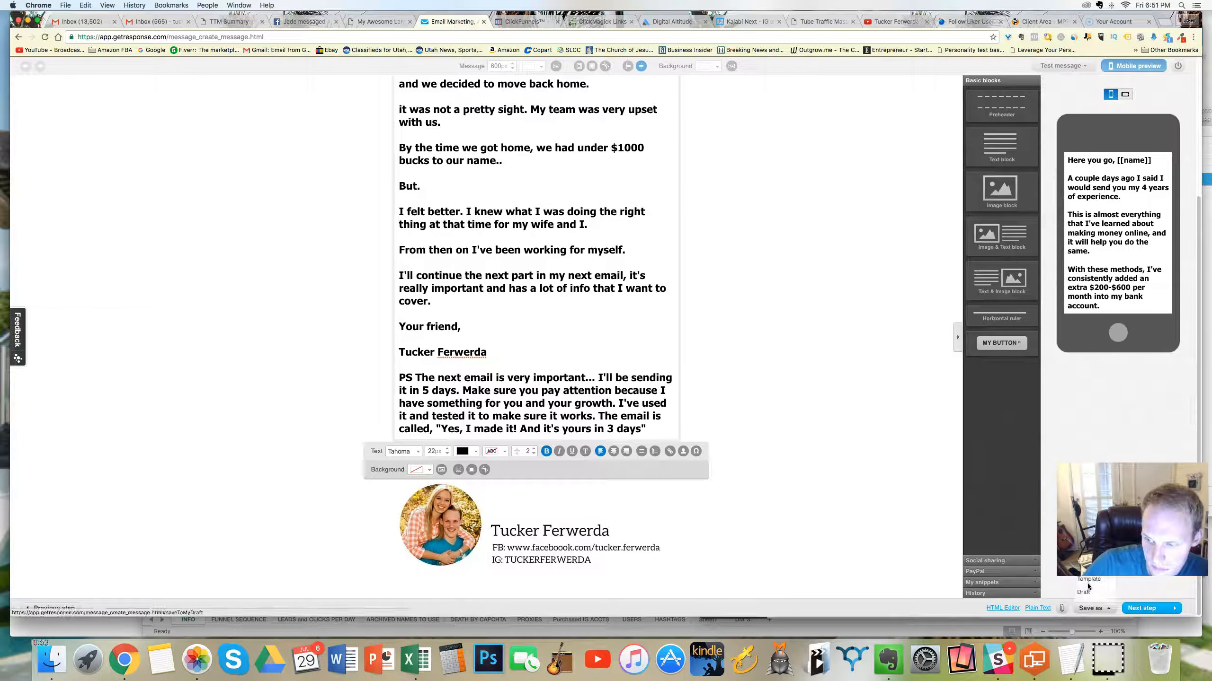
left_click(1087, 583)
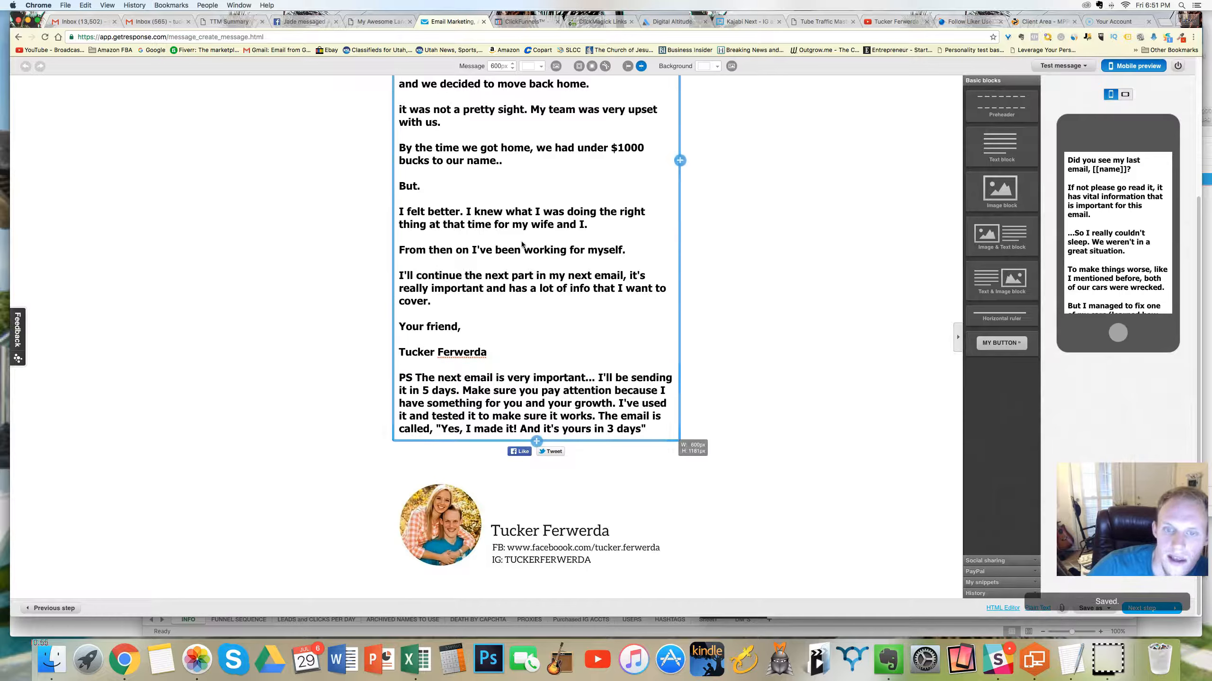
Step: Run the spam score test on the day 22 message and close its results
scroll(523, 245, "up", 5)
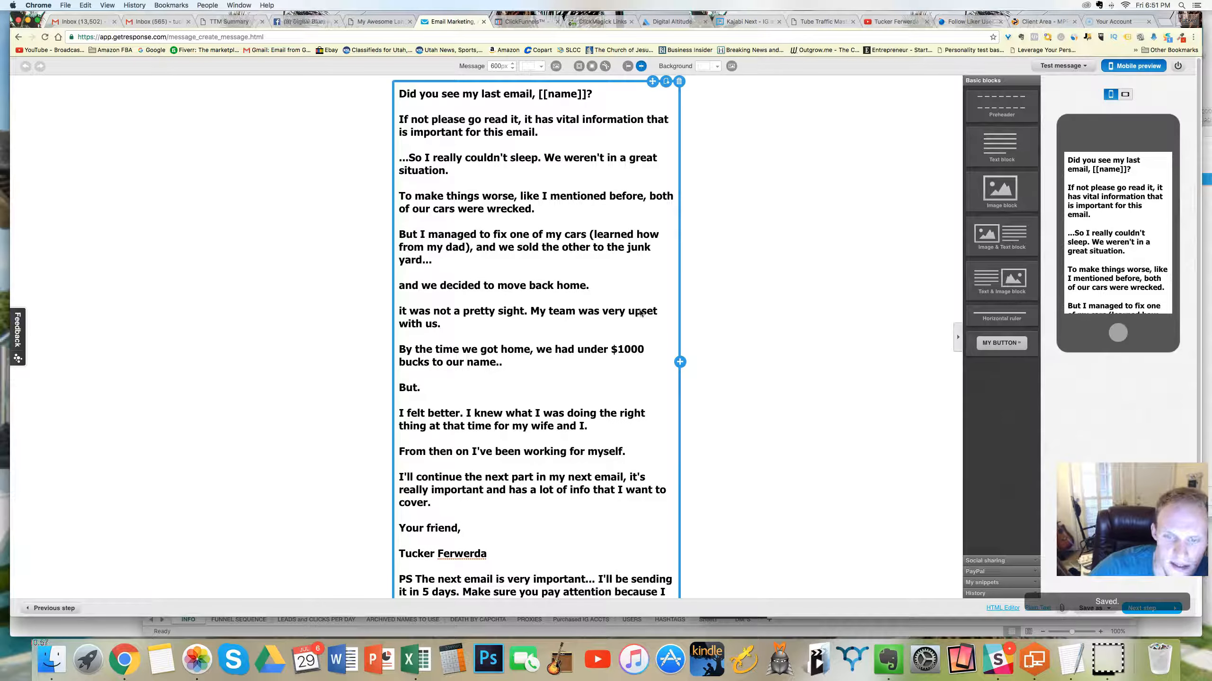
left_click(1063, 66)
left_click(1052, 111)
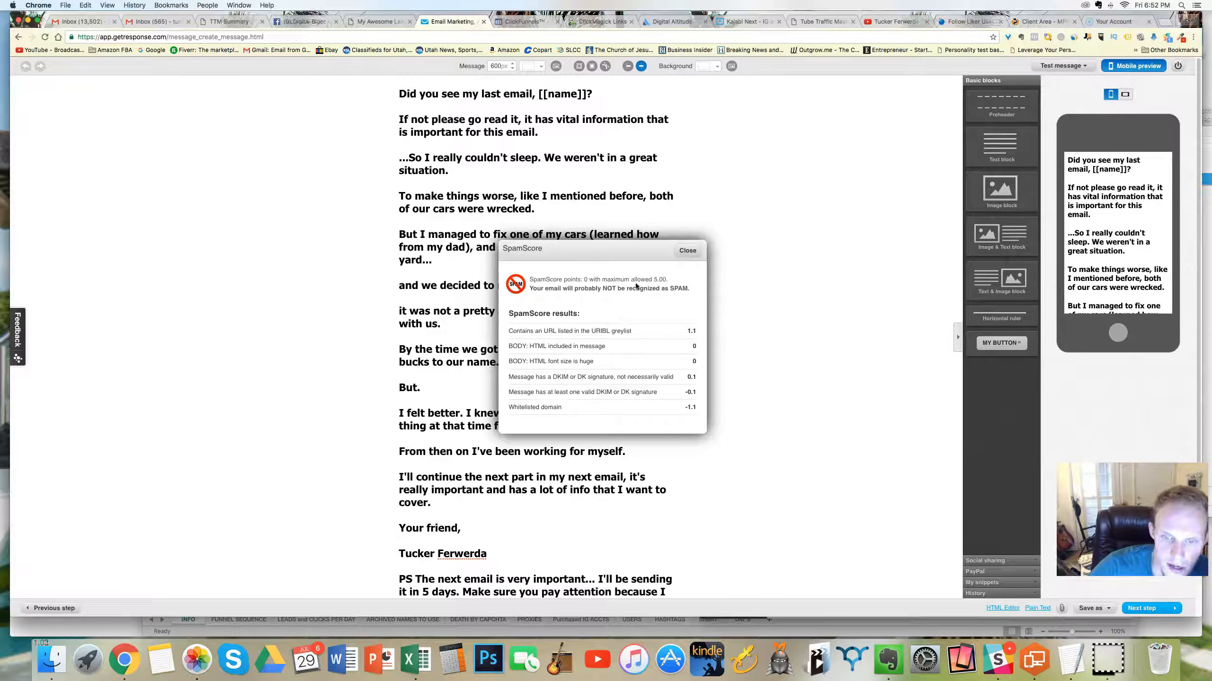
left_click(687, 250)
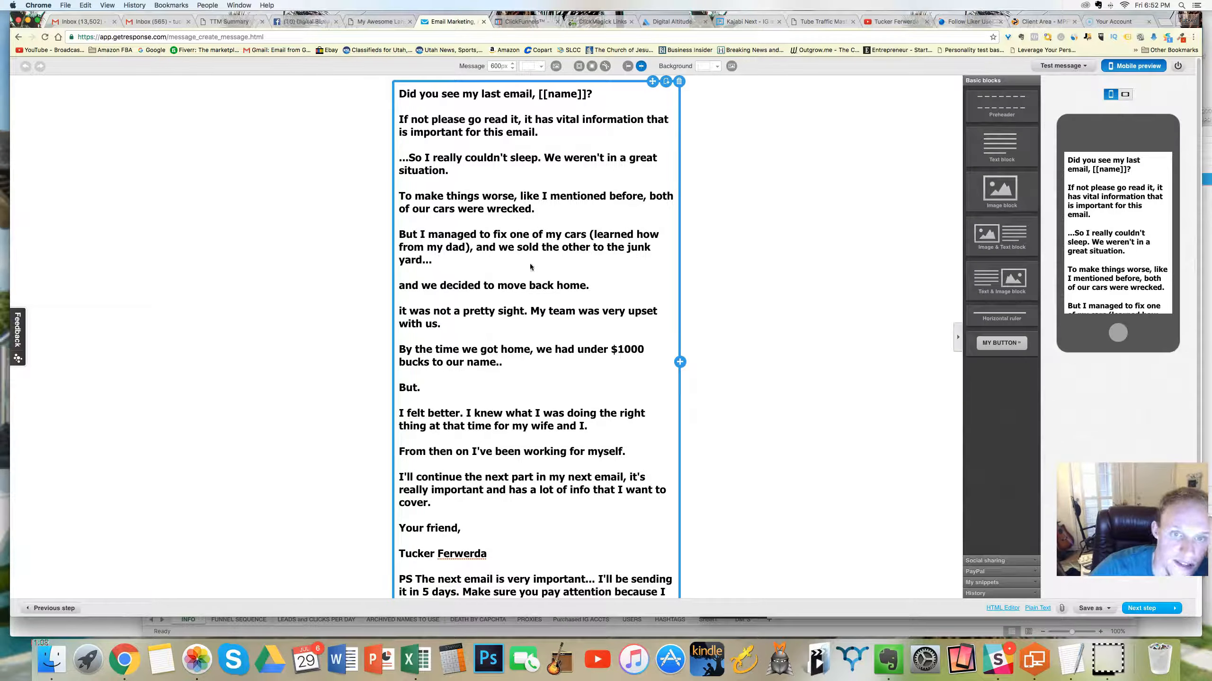
Step: Finish editing the message, then save and publish the day 22 autoresponder
scroll(523, 261, "down", 2)
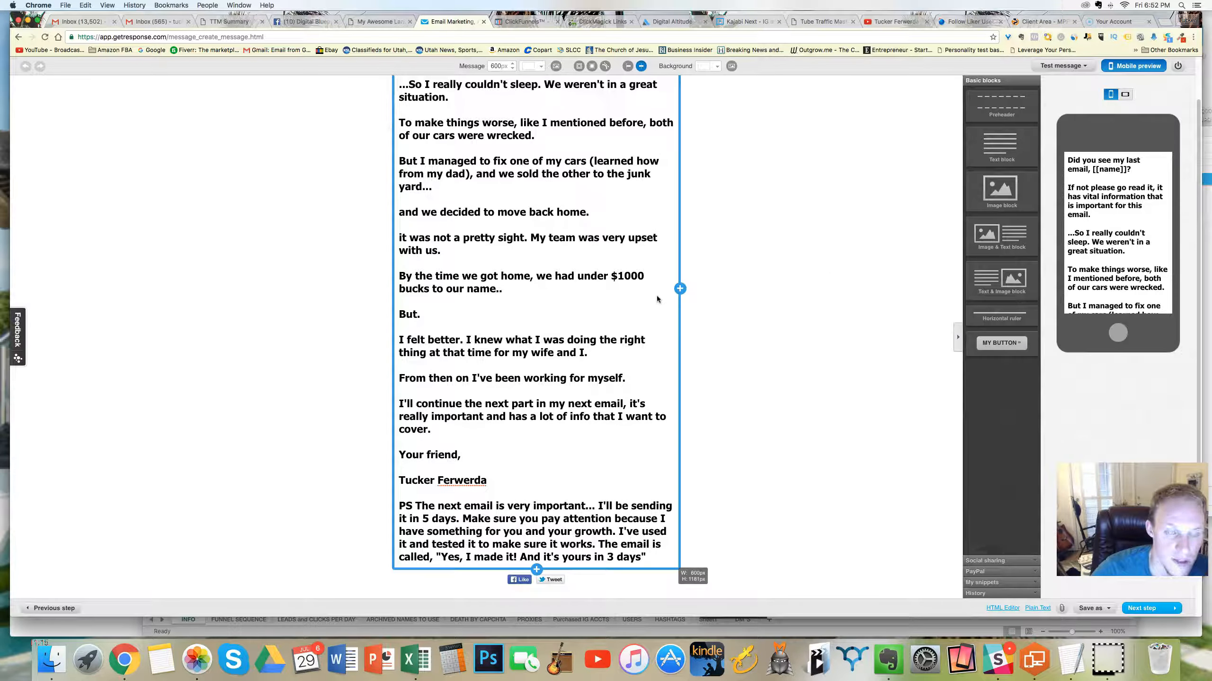
left_click(1153, 612)
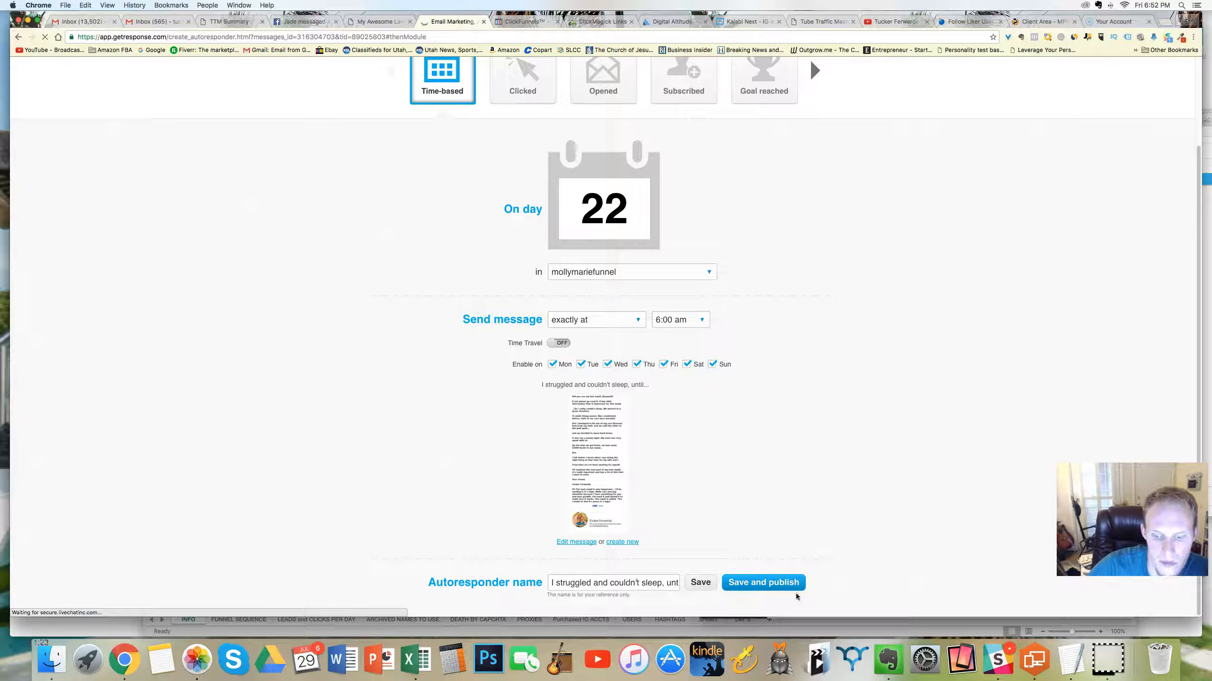
left_click(755, 583)
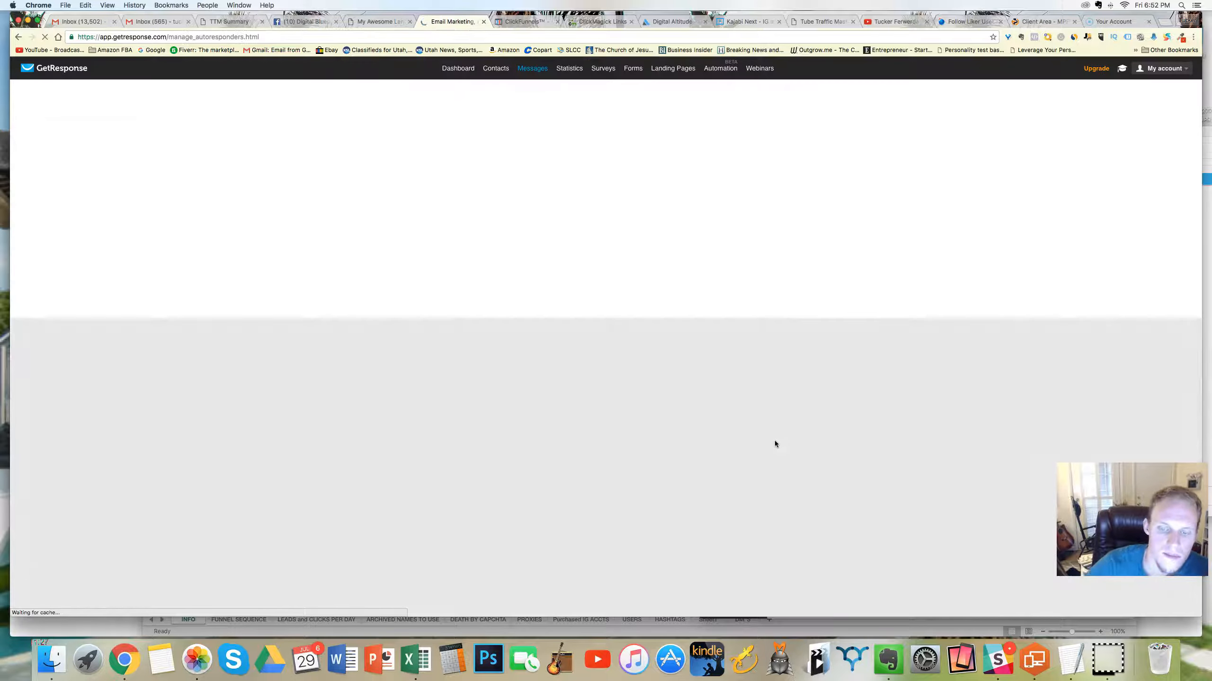
Step: Open the day 27 autoresponder for editing from the autoresponder calendar
scroll(651, 336, "down", 4)
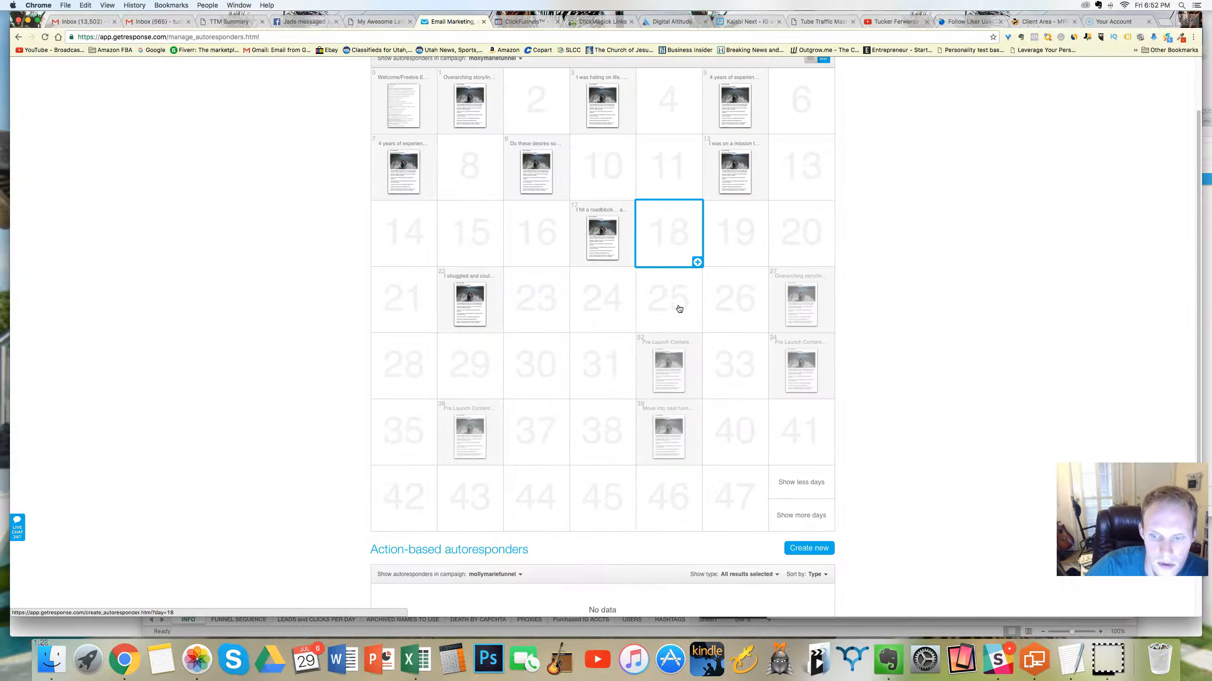
mouse_move(462, 196)
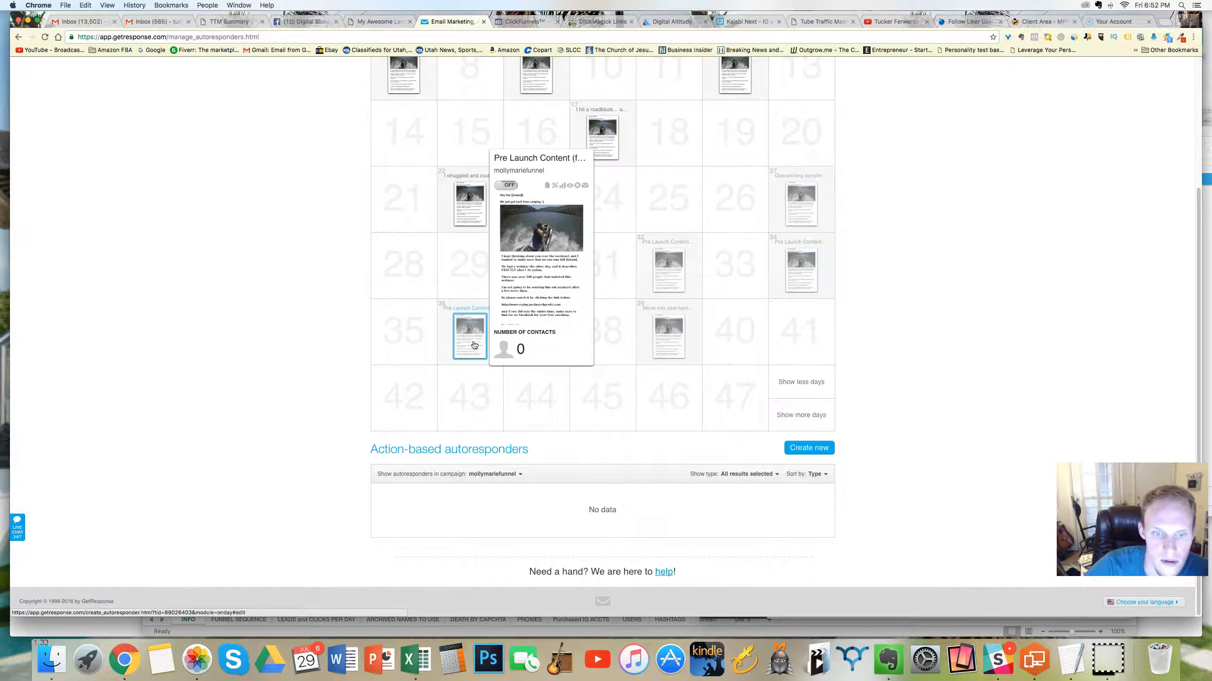
mouse_move(800, 207)
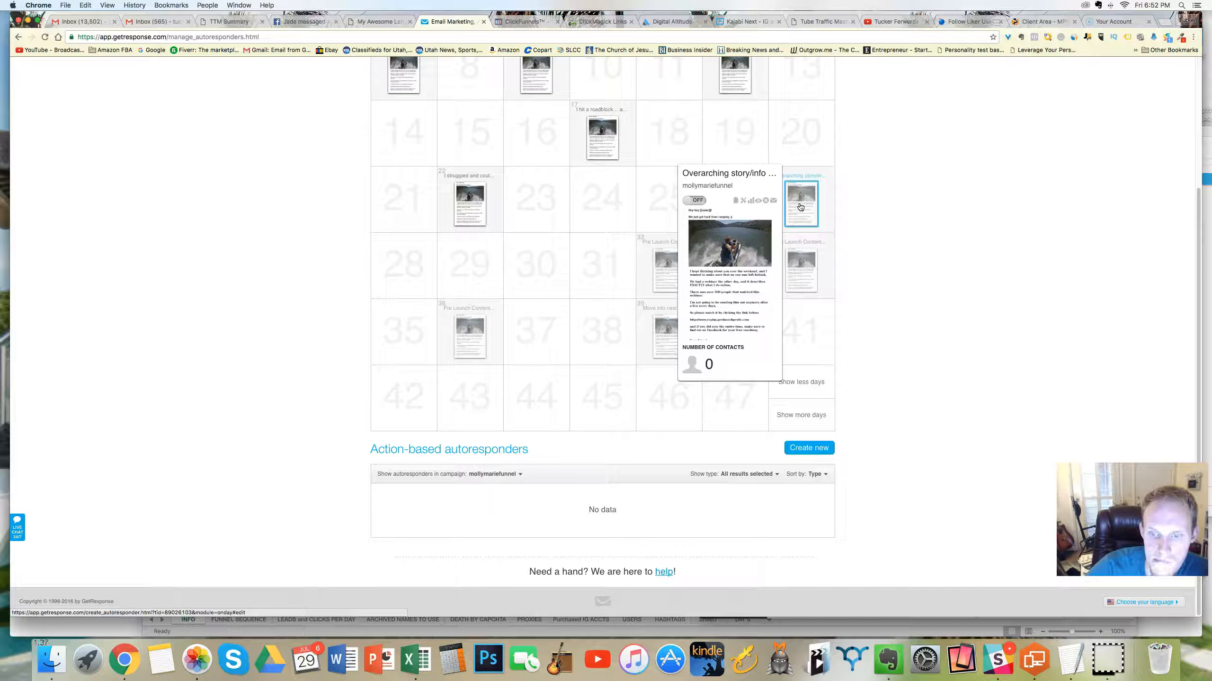
left_click(800, 207)
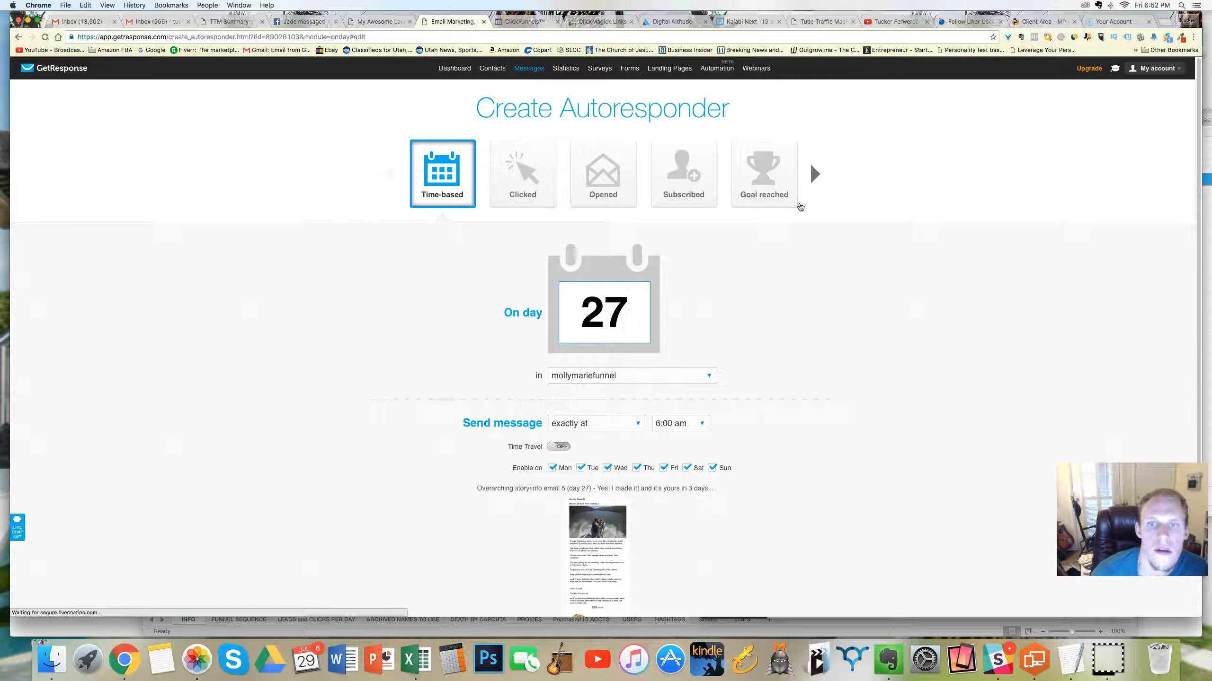
Step: Clear the existing autoresponder name of the day 27 message
scroll(760, 303, "down", 3)
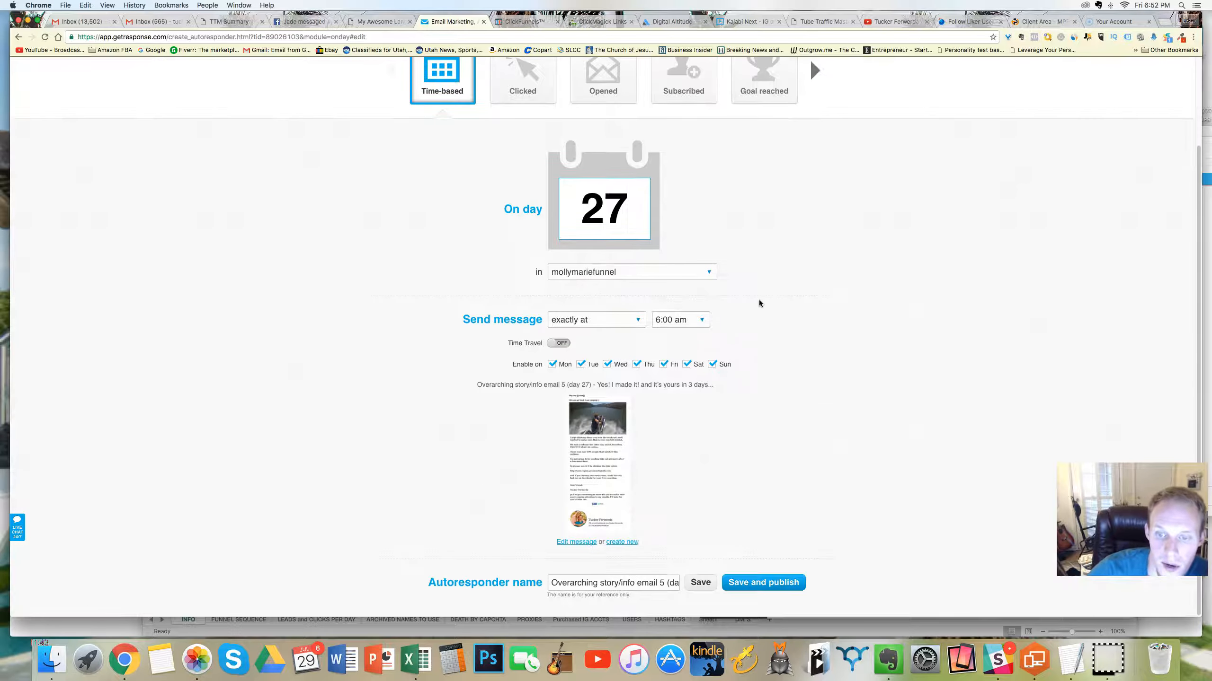
triple_click(621, 584)
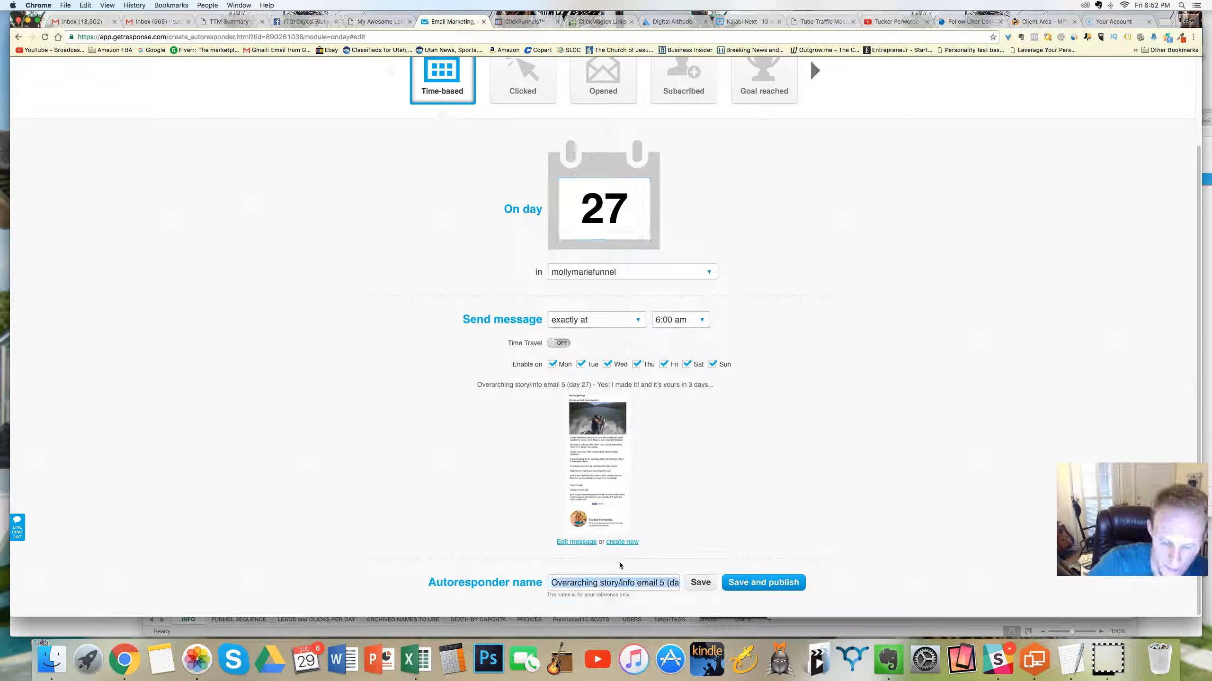
key("super+v")
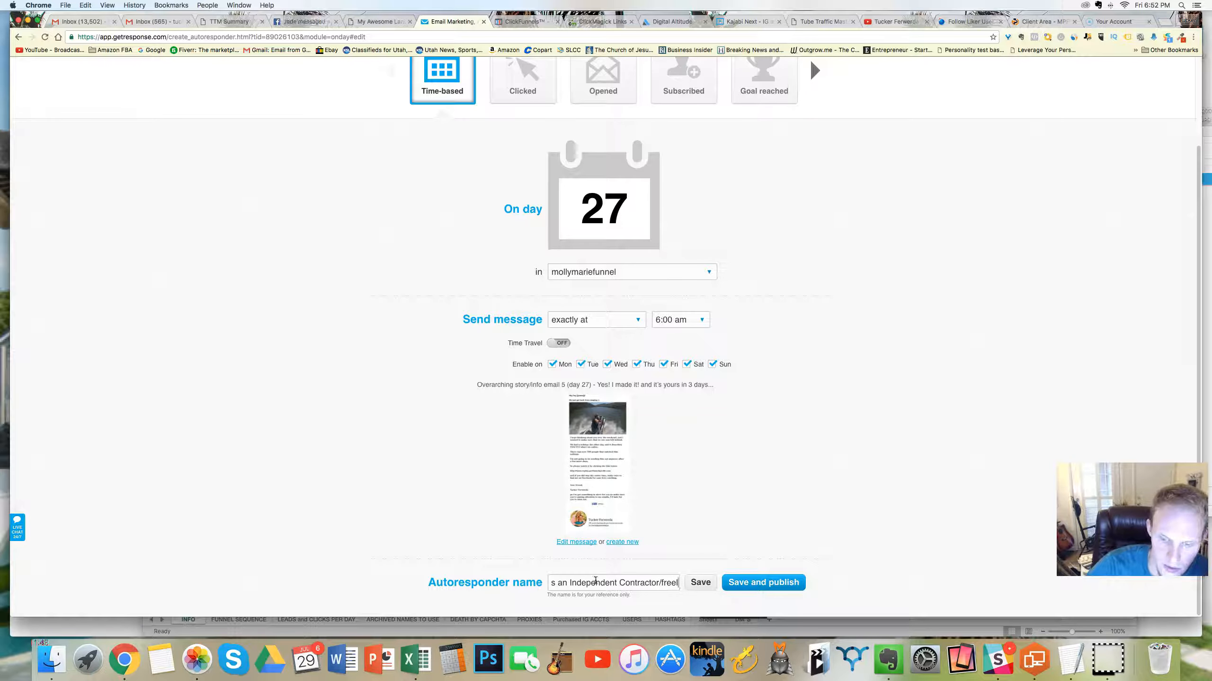
triple_click(633, 582)
key("BackSpace")
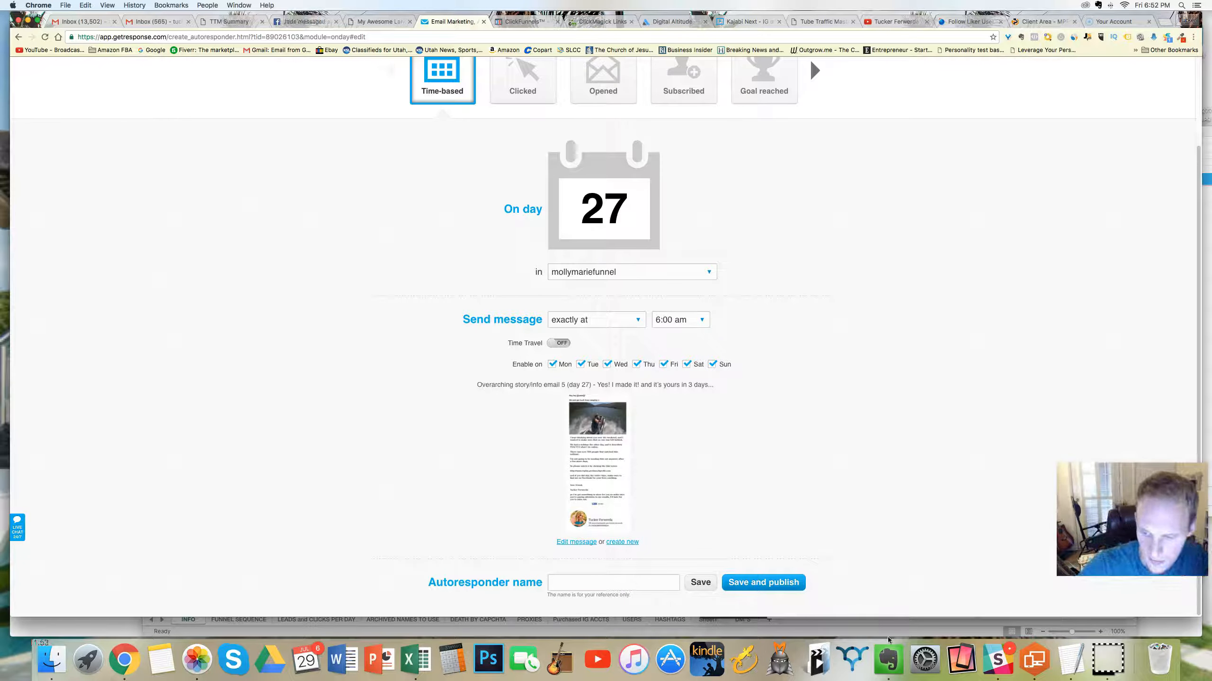
Step: Check the day 27 subject line in the Evernote funnel note and name the autoresponder "Yes! I made it, and it's yours in 3 days"
left_click(885, 652)
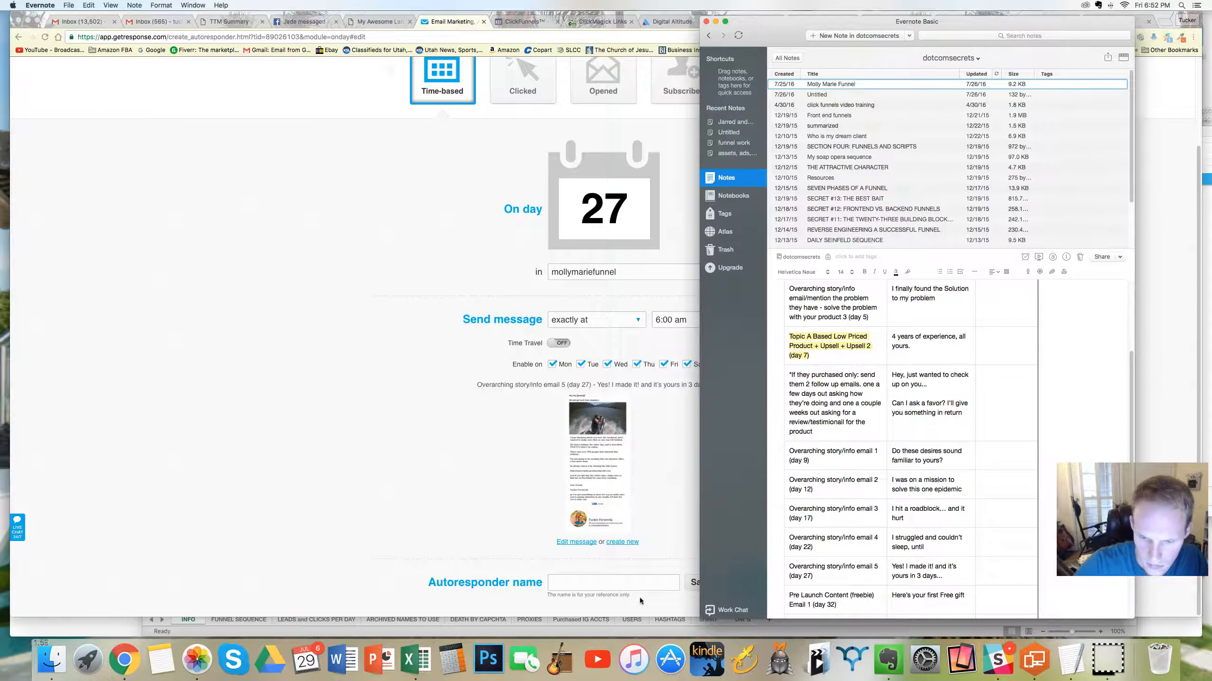
left_click(633, 584)
type("Yes")
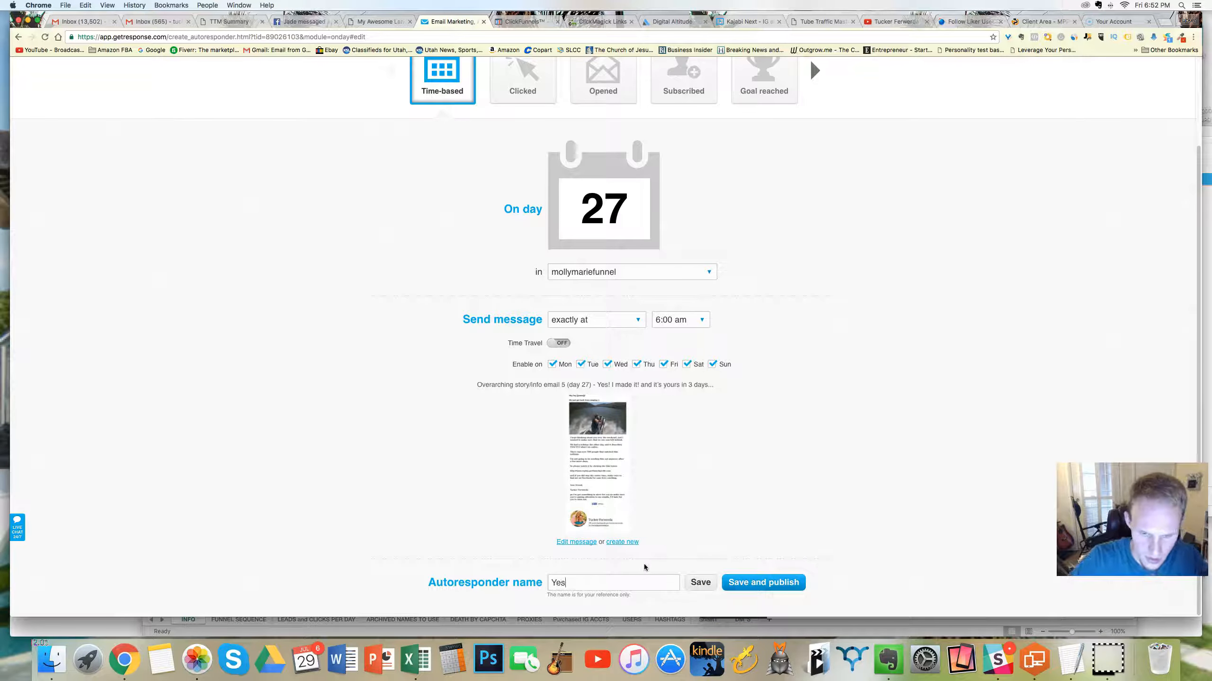
type("! I made it")
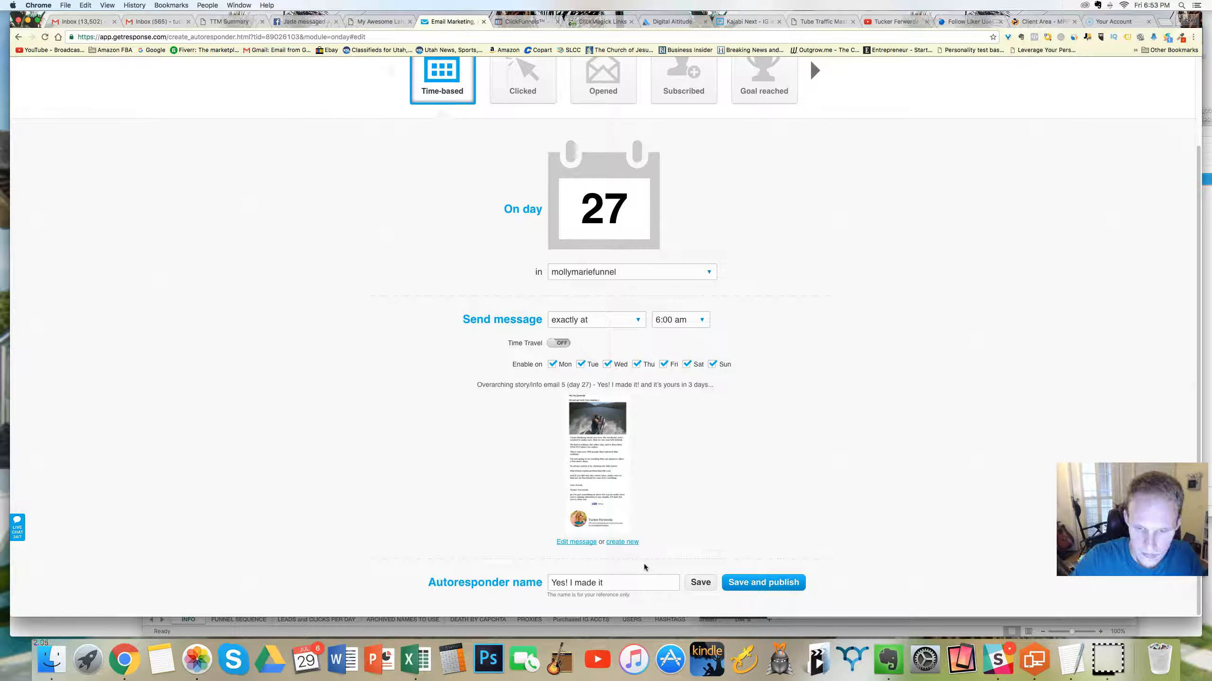
left_click(888, 660)
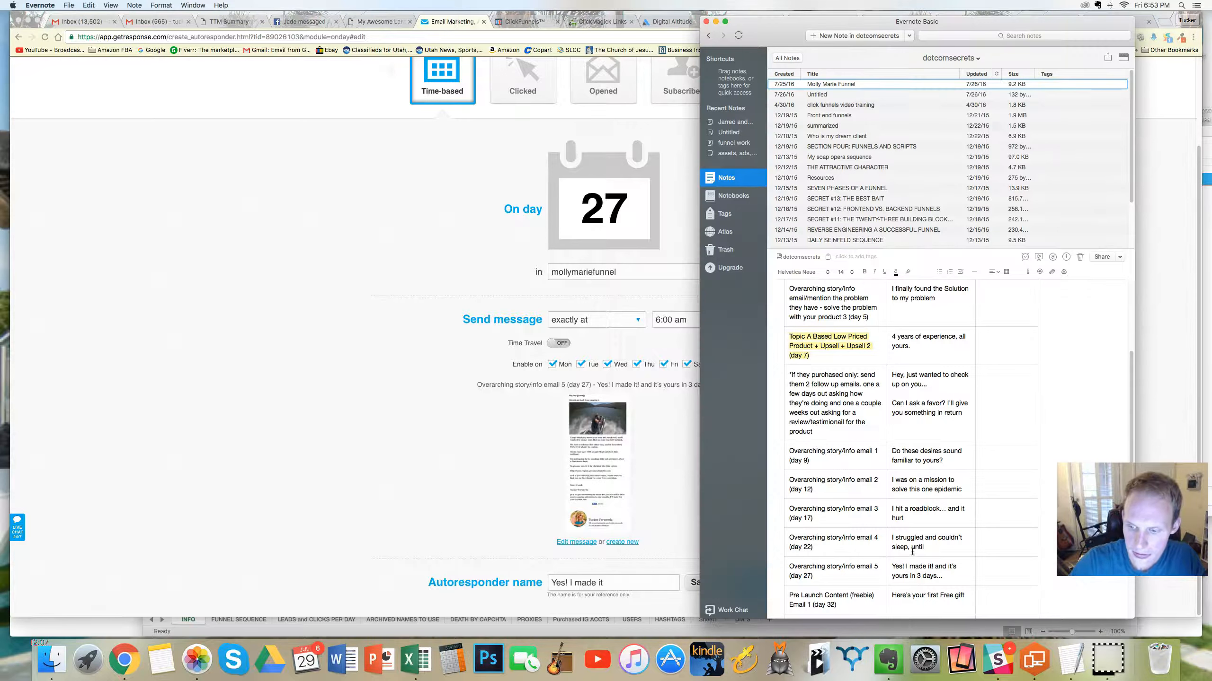
left_click(628, 578)
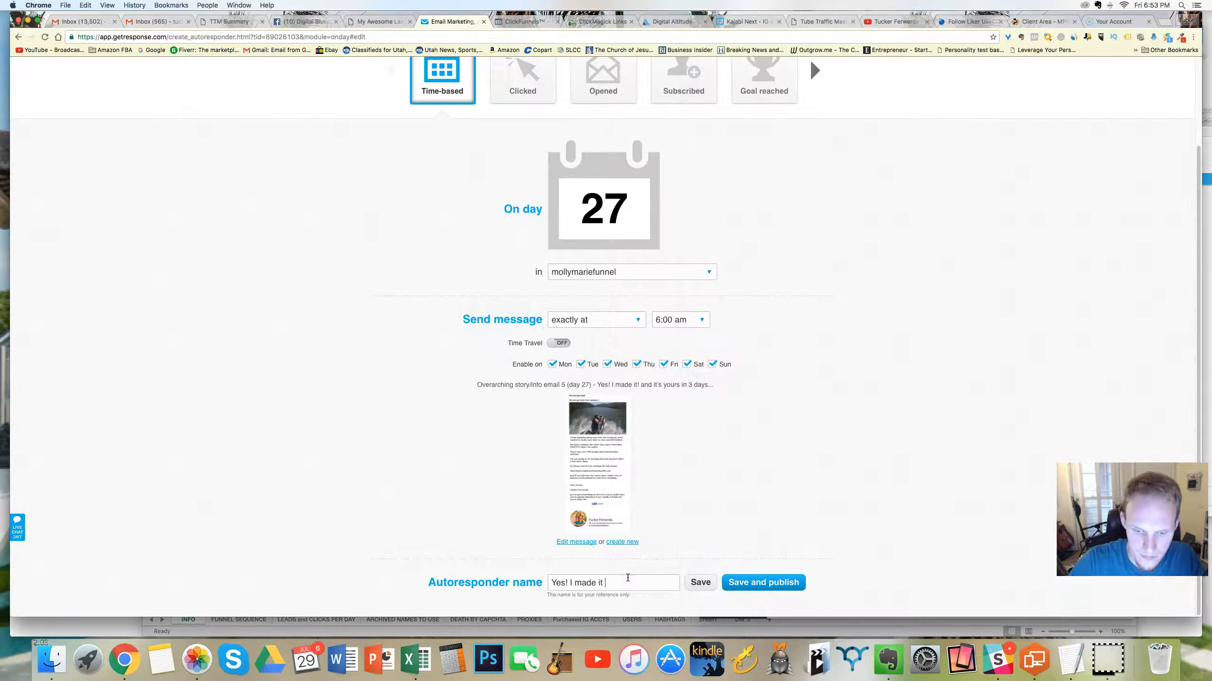
type(", and it's")
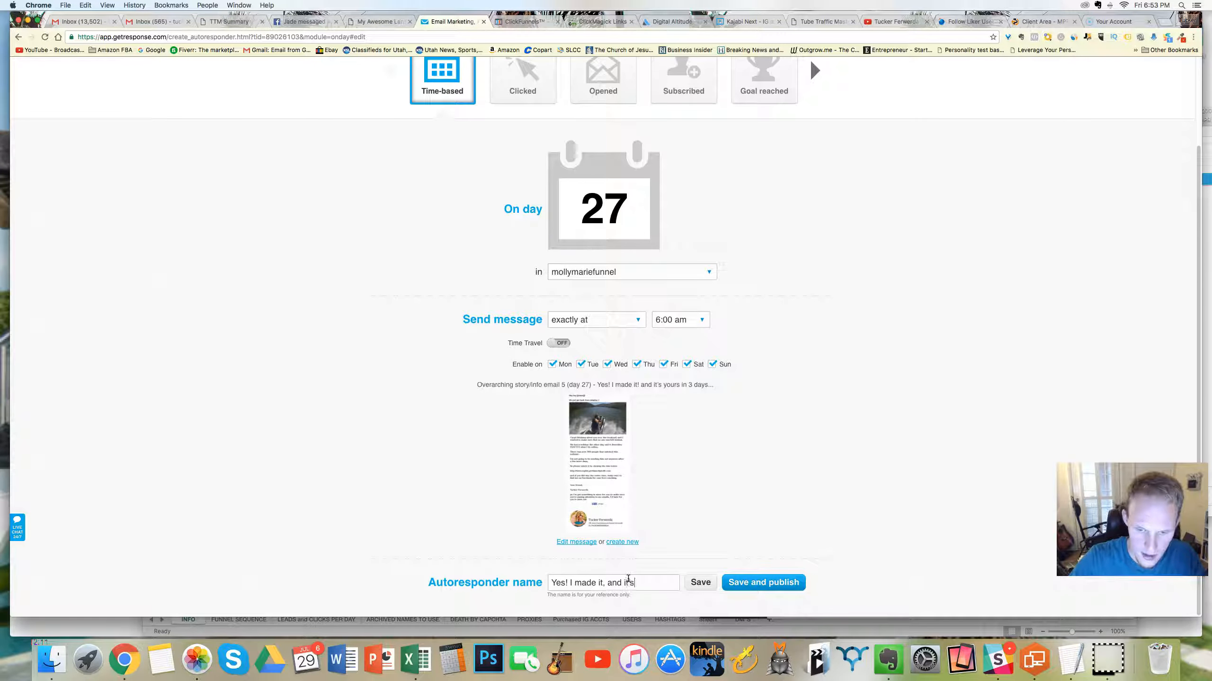
type(" yours in ")
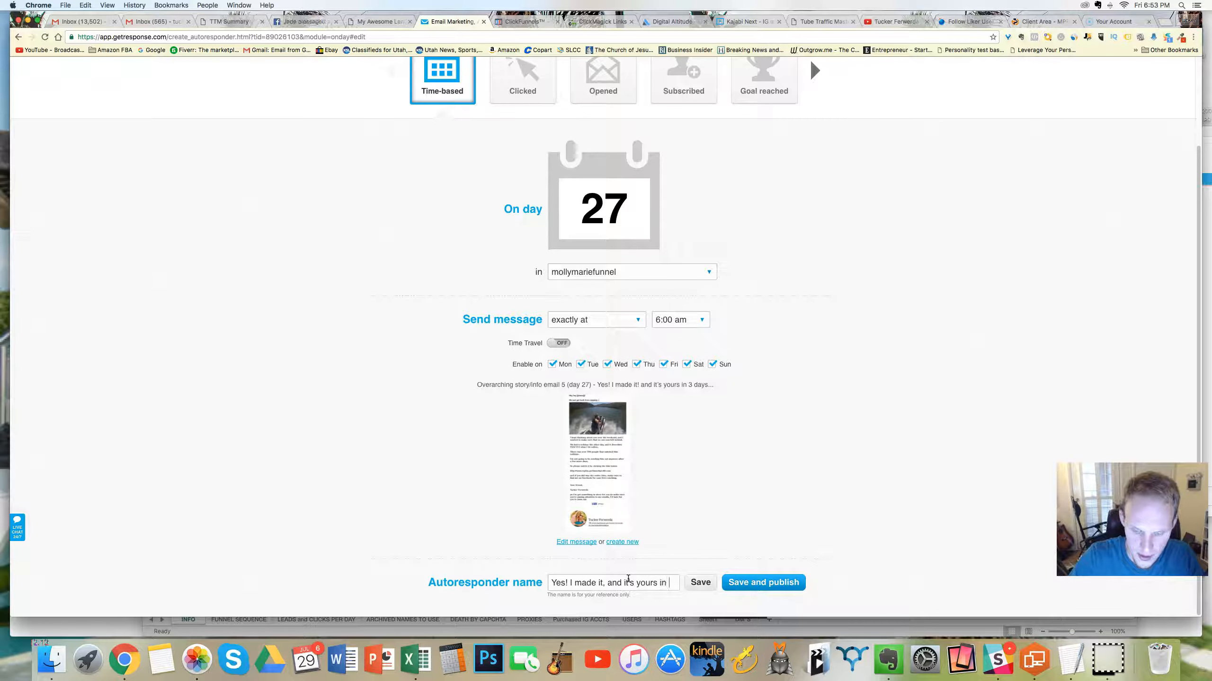
type("3 days")
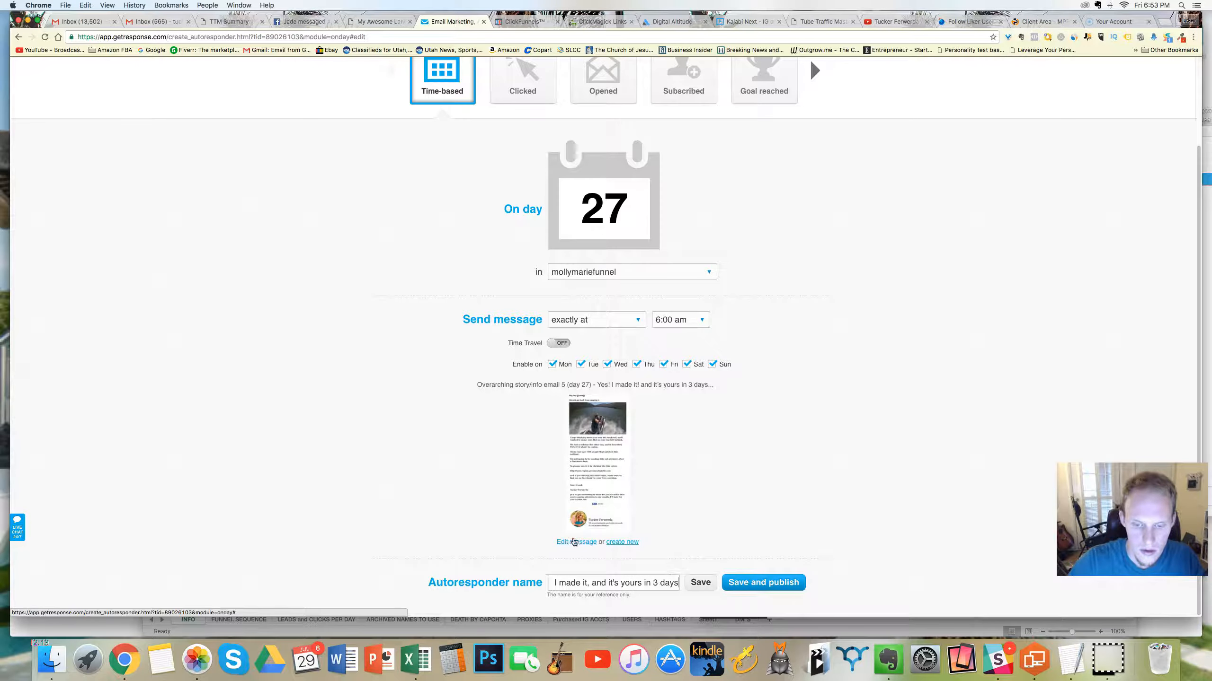
Step: Reuse the existing autoresponder message "4 years of experience, all yours." for day 27 and open it for editing
left_click(590, 478)
left_click(598, 264)
left_click(828, 344)
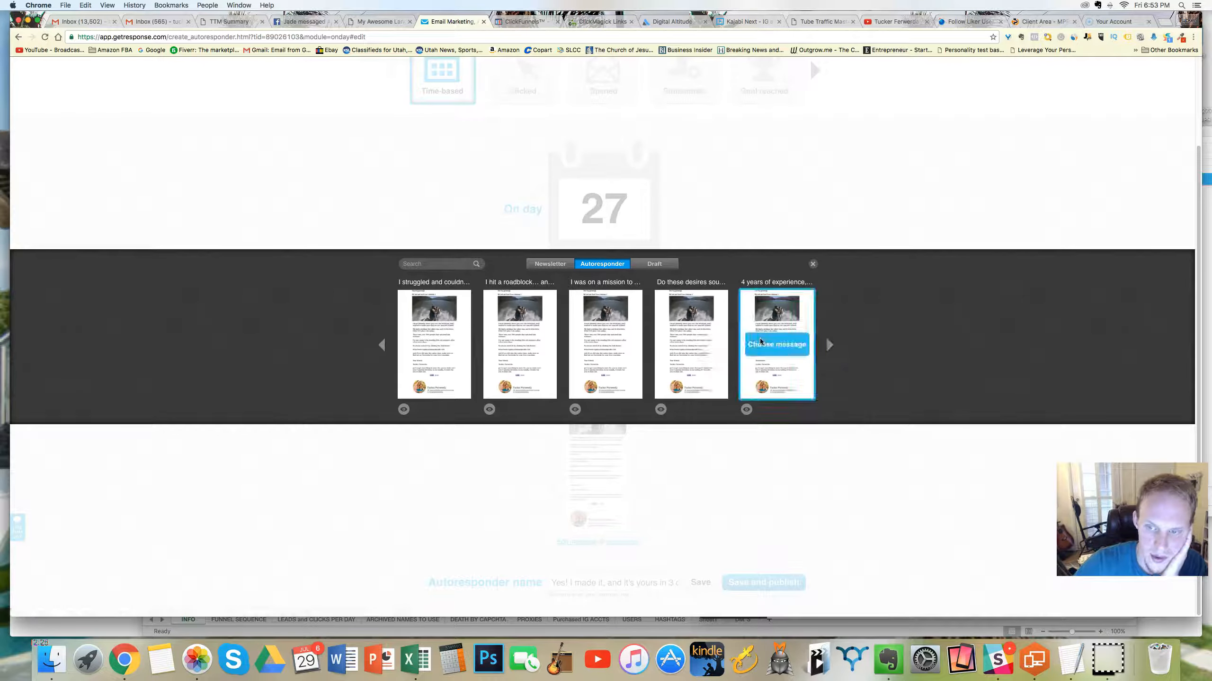
left_click(768, 344)
left_click(579, 543)
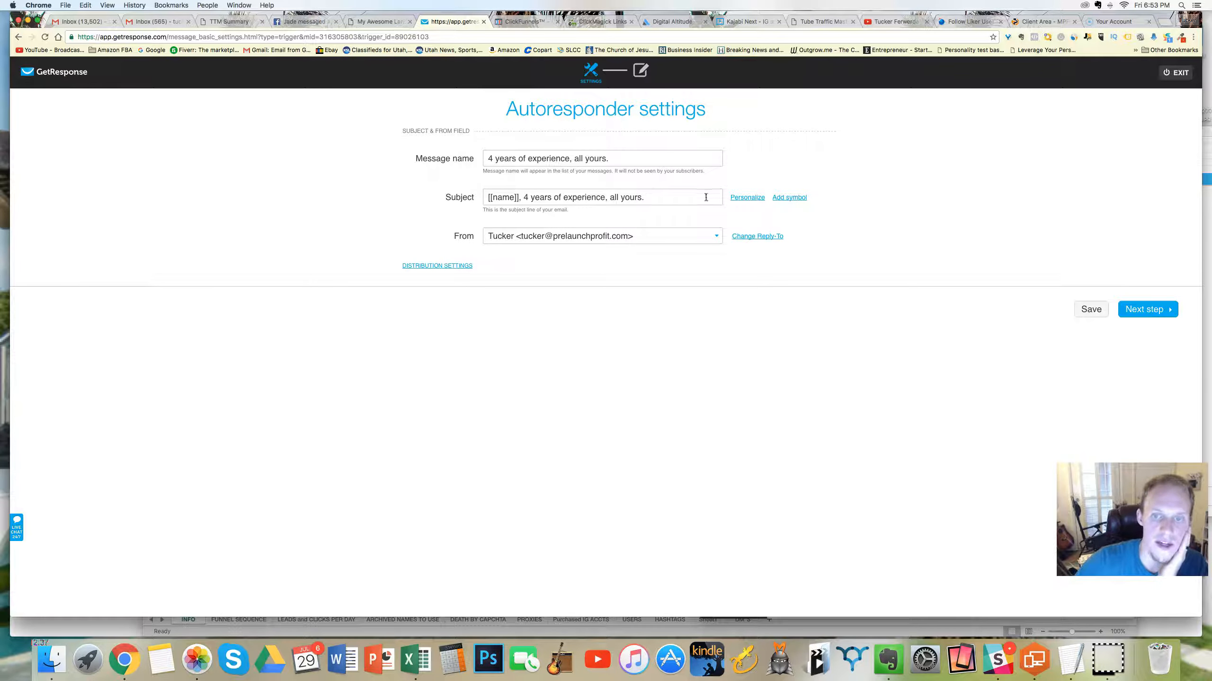
Step: Set the message name to "Yes, I made it, and it's yours in 3 days"
triple_click(561, 153)
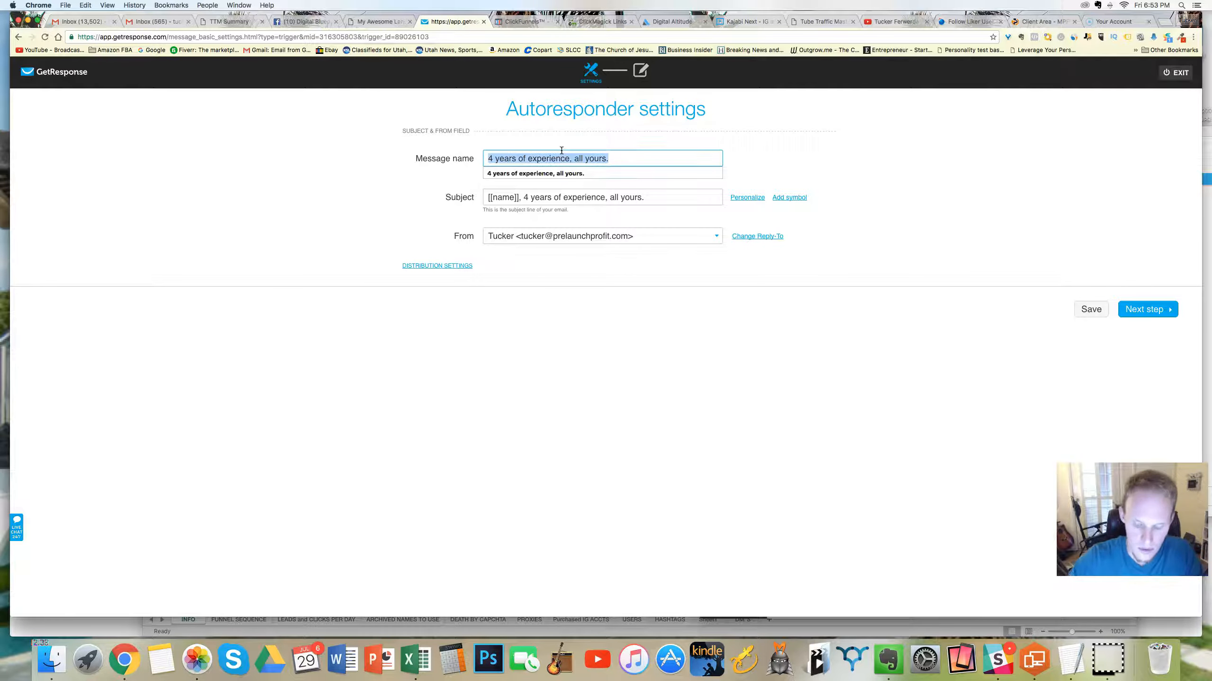
type("Yes, I made it, and it's yours in 3 day")
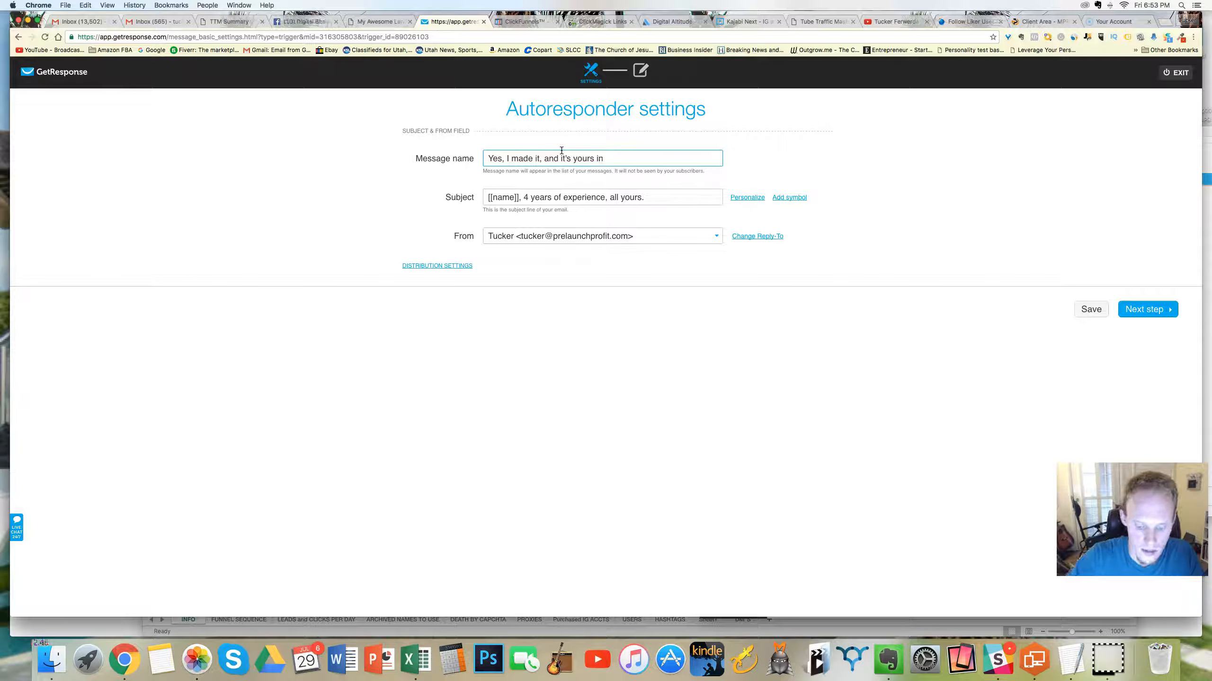
Step: Set the subject to "Yes, I made it, and it's yours in three days..." and continue to the message editor
left_click(555, 195)
key("super+a")
type("ye")
key("BackSpace")
key("BackSpace")
type("Yes, ")
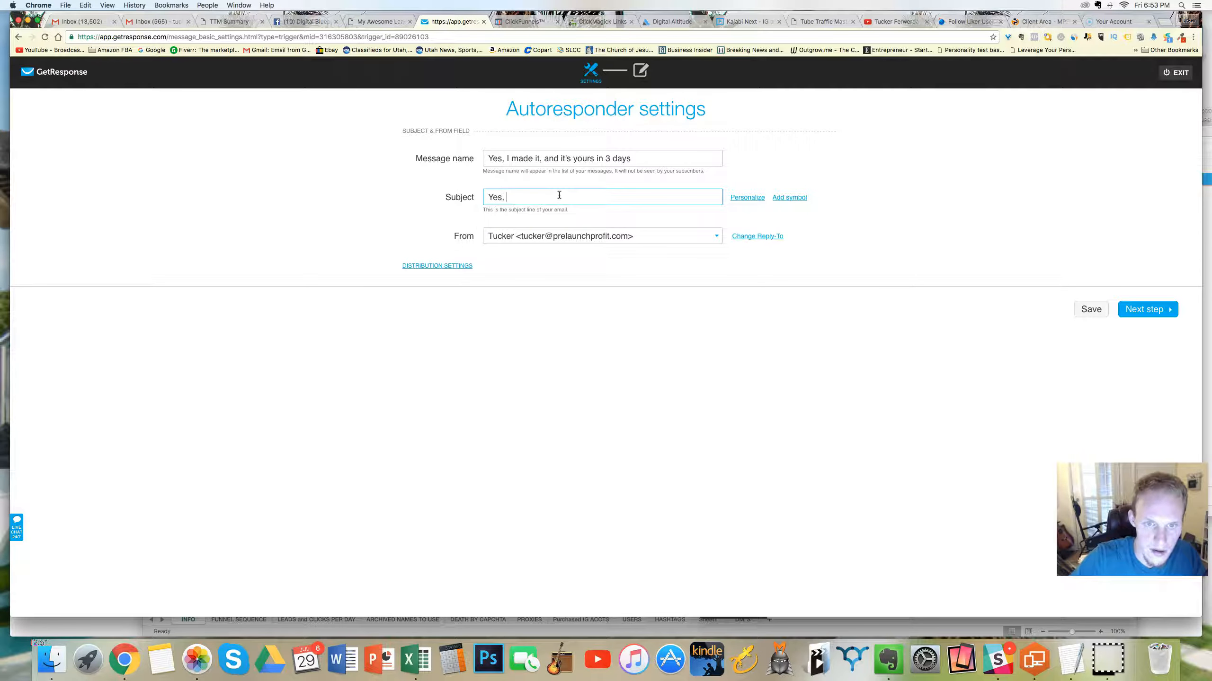
type("I made it")
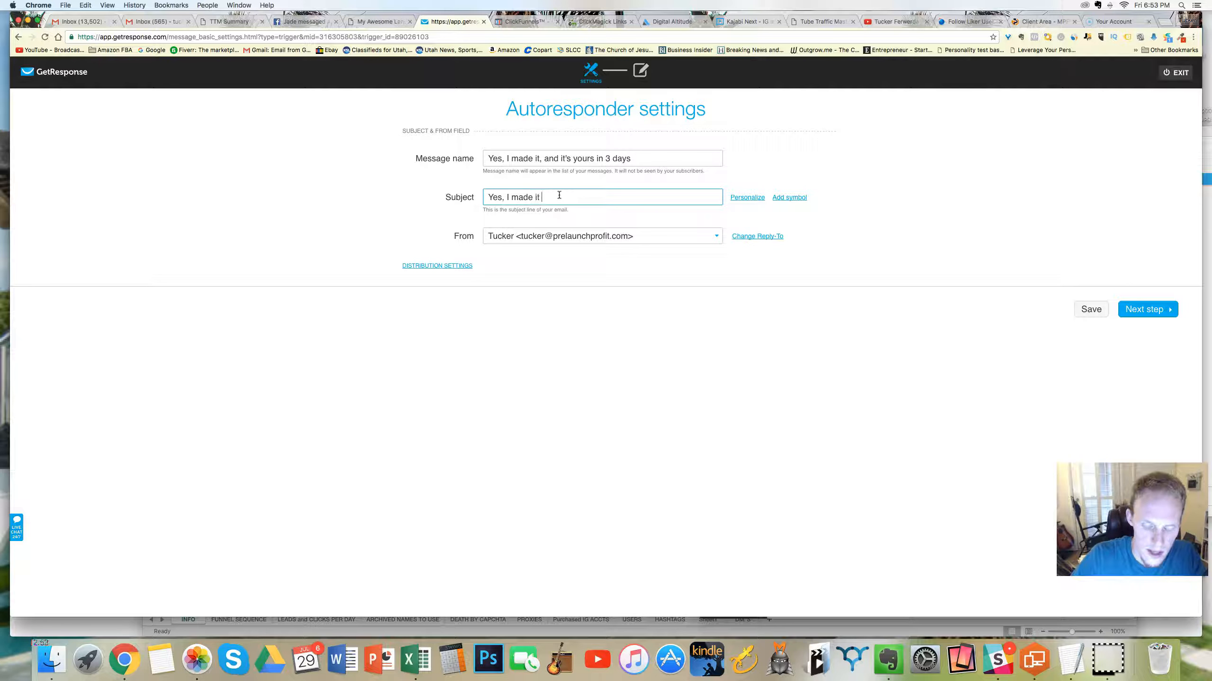
type(", and")
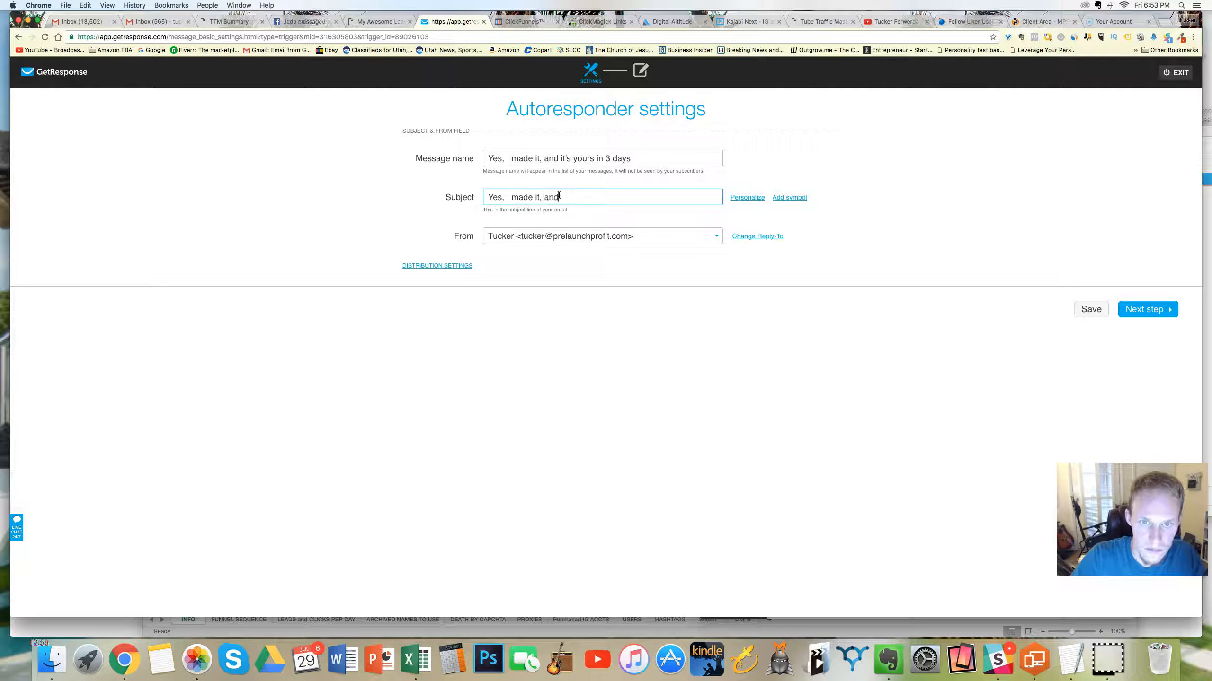
type(" it's yours in three da")
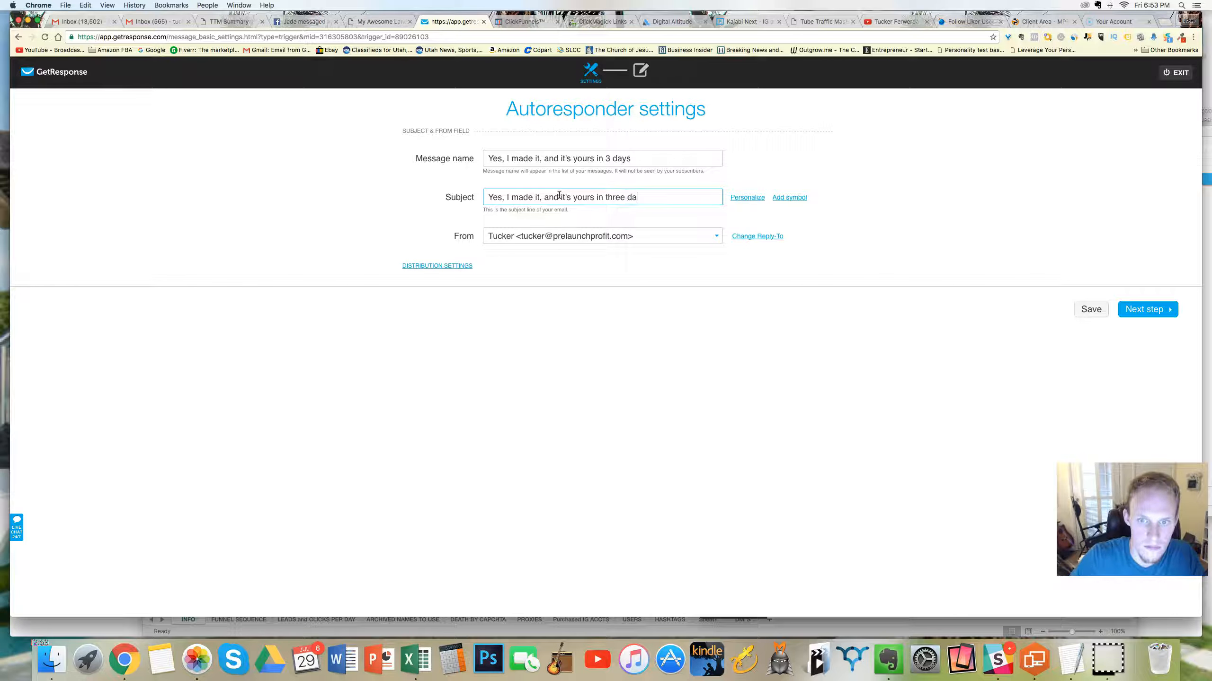
type("ys...")
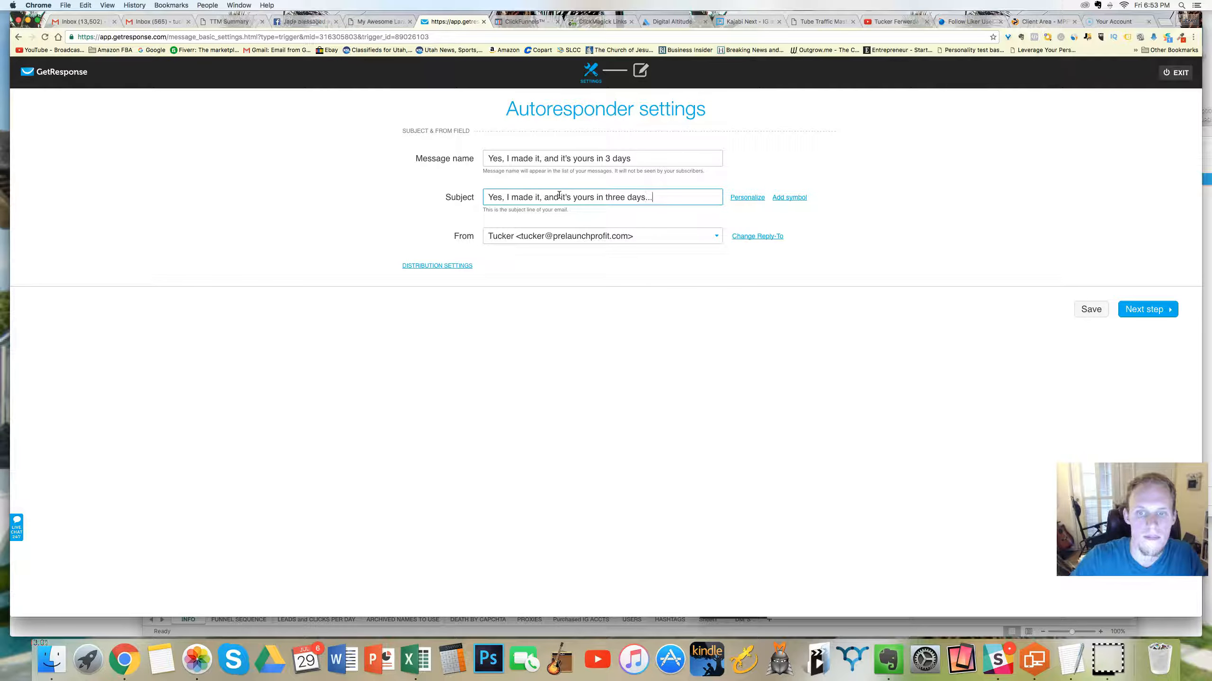
left_click(744, 196)
left_click(1135, 311)
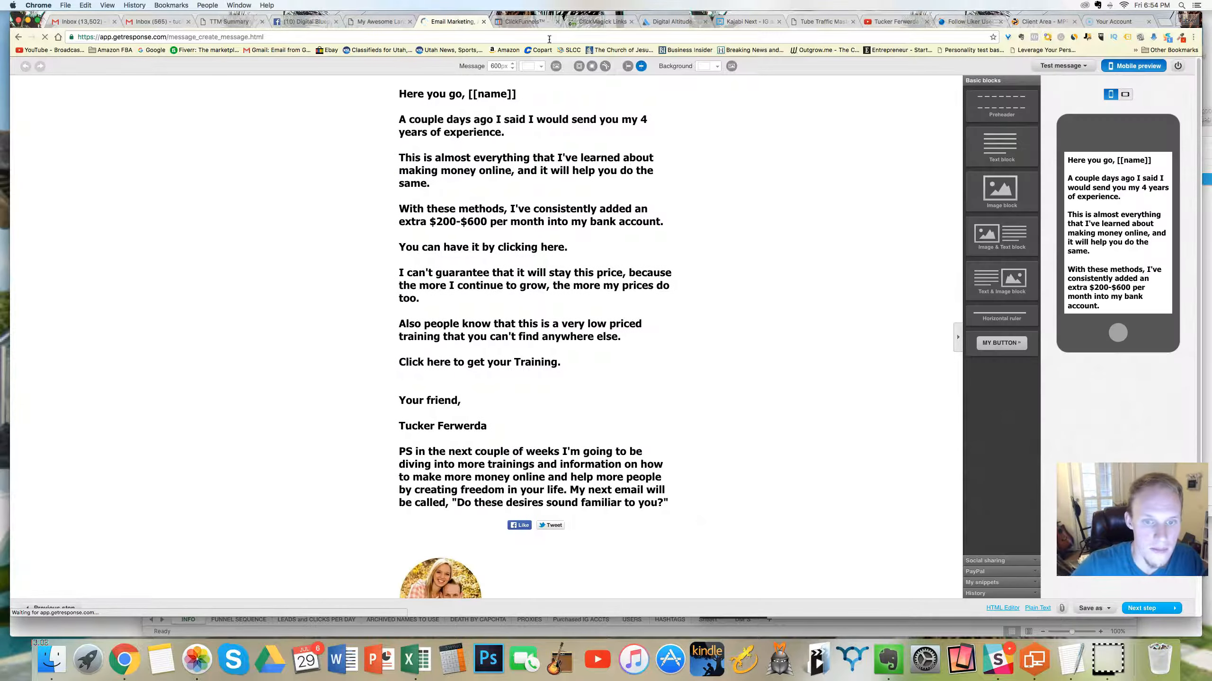
Step: Delete all reused body text above the "Your friend," sign-off, from the greeting through "Click here to get your Training."
left_click_drag(602, 245, 421, 96)
key("BackSpace")
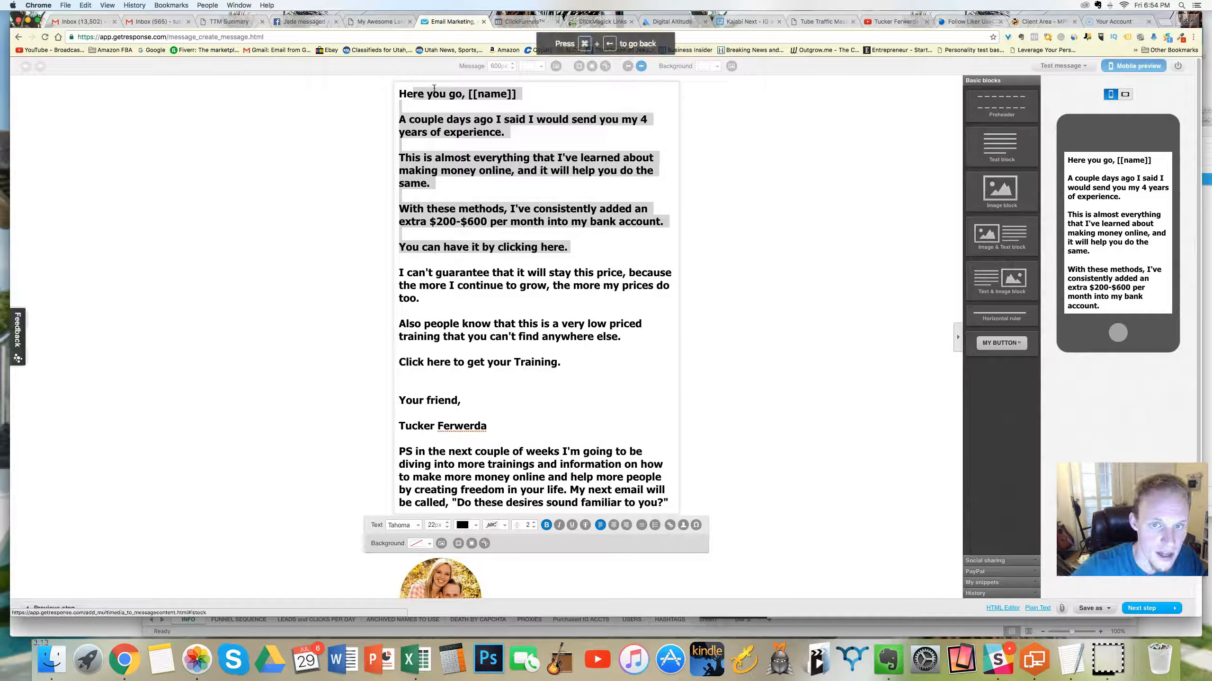
left_click(504, 176)
left_click_drag(579, 242, 441, 95)
key("BackSpace")
key("BackSpace")
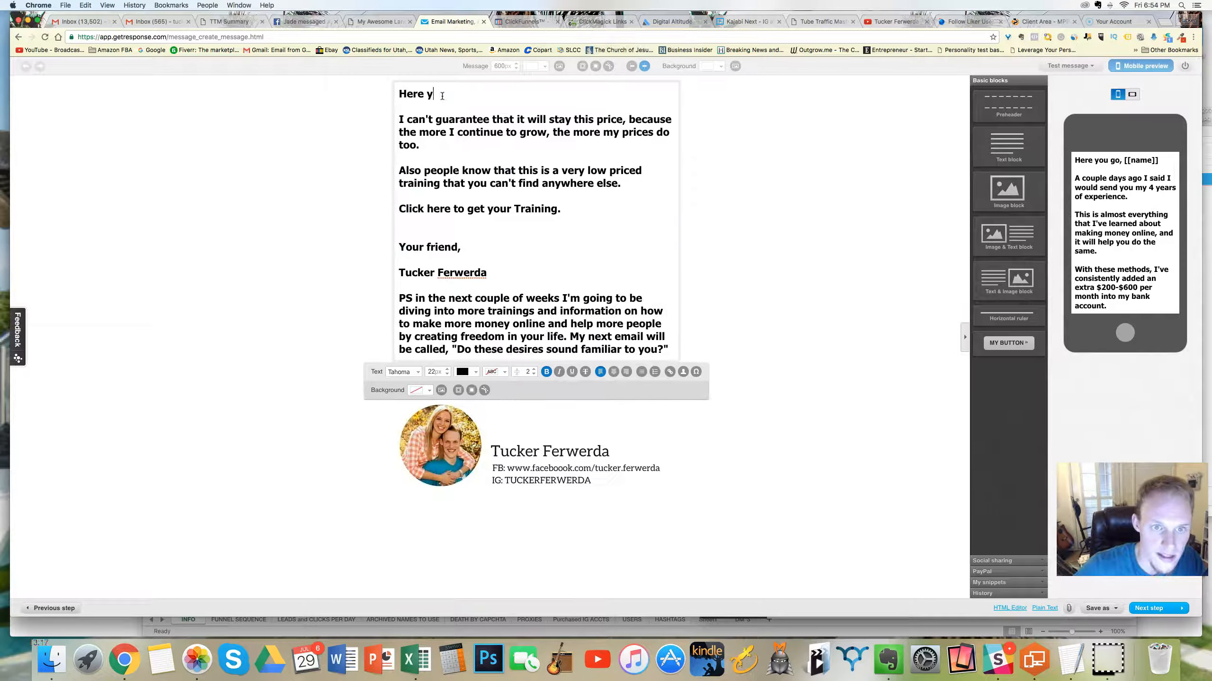
key("BackSpace")
key("BackSpace")
key("BackSpace")
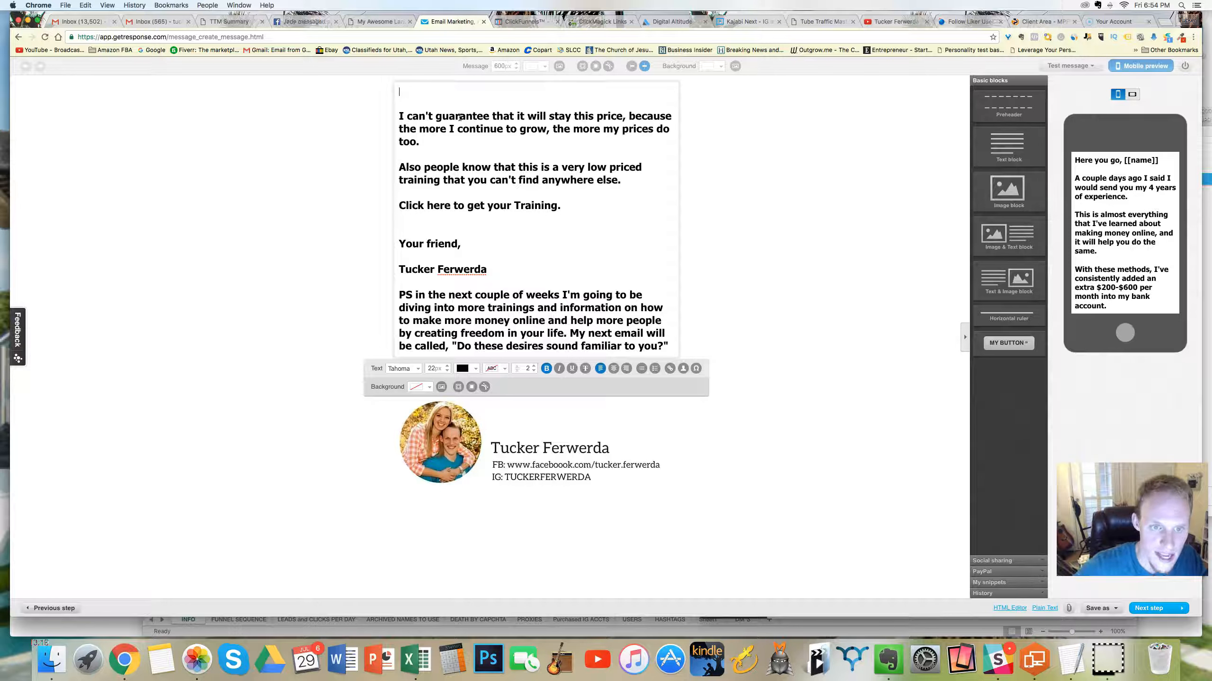
left_click_drag(572, 206, 399, 110)
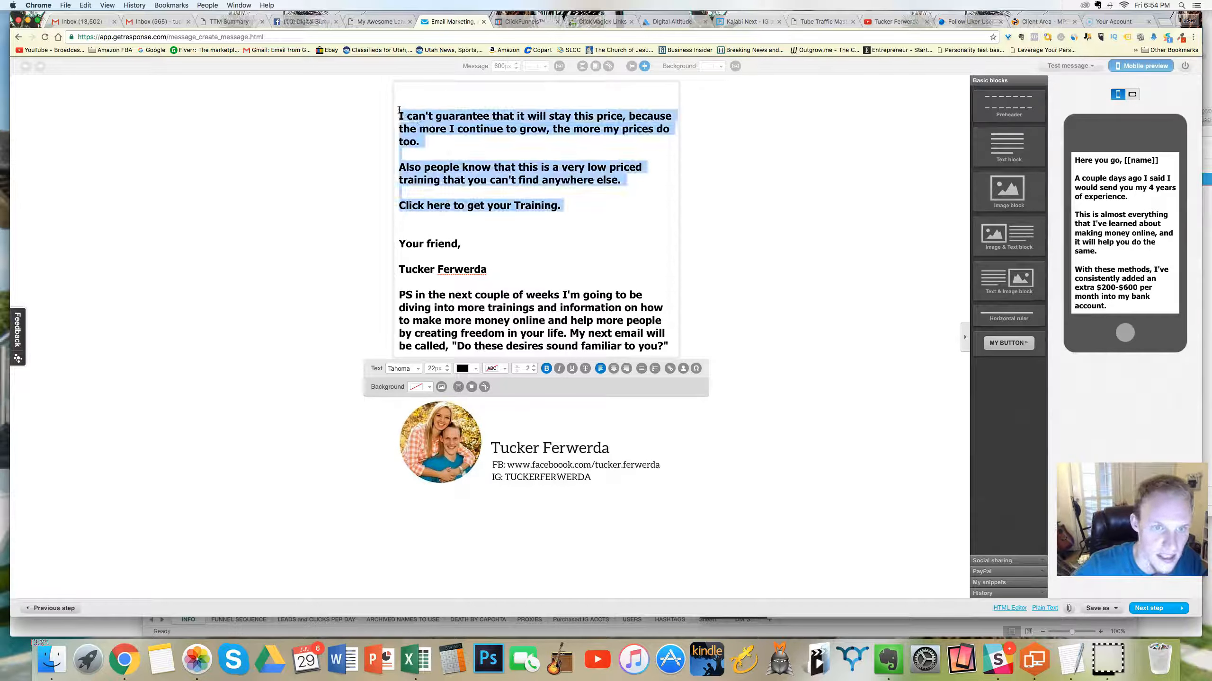
key("BackSpace")
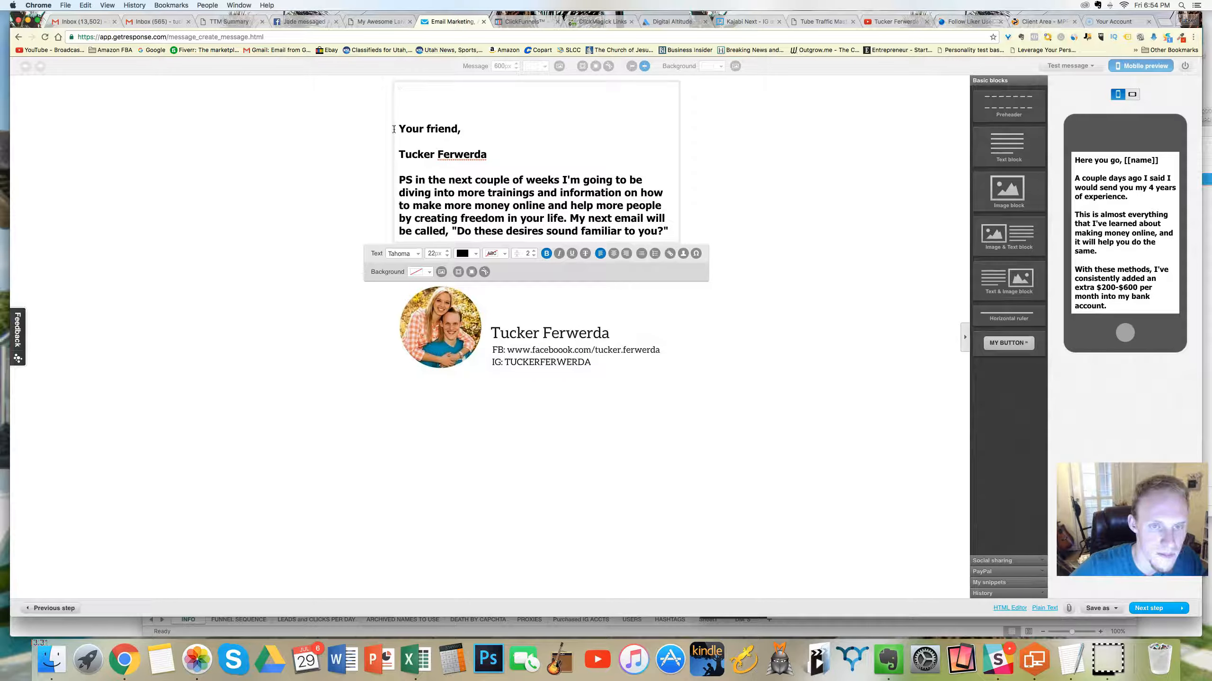
type("He")
key("BackSpace")
key("BackSpace")
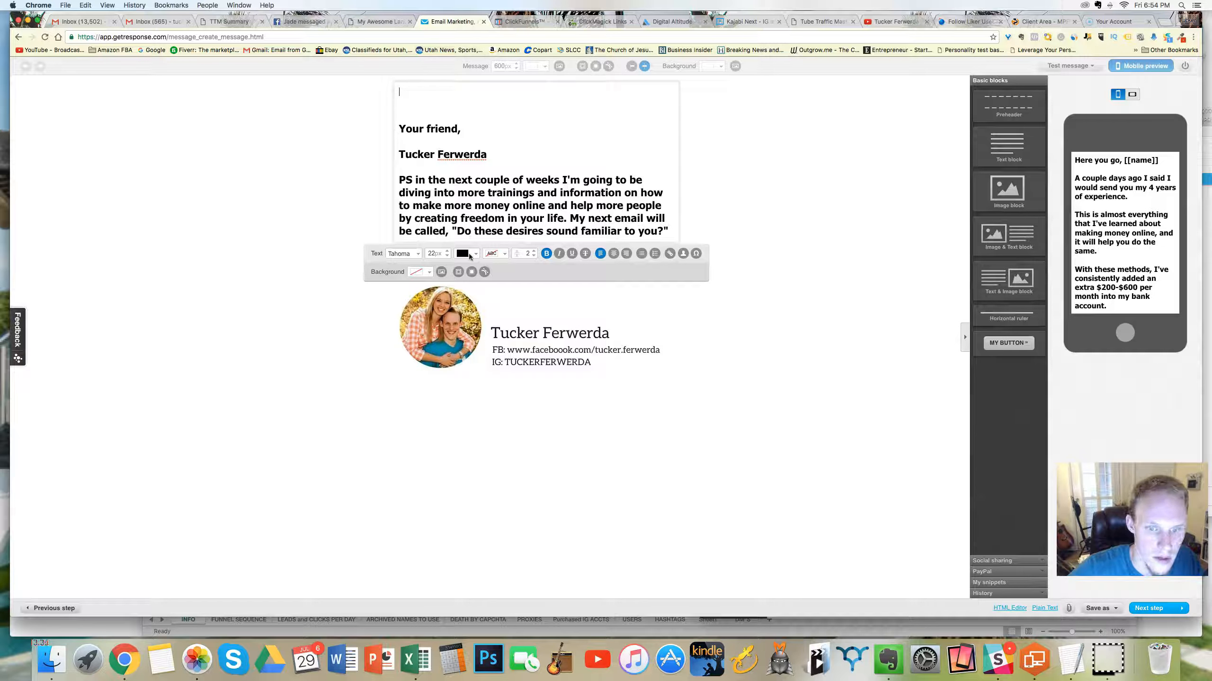
left_click(463, 92)
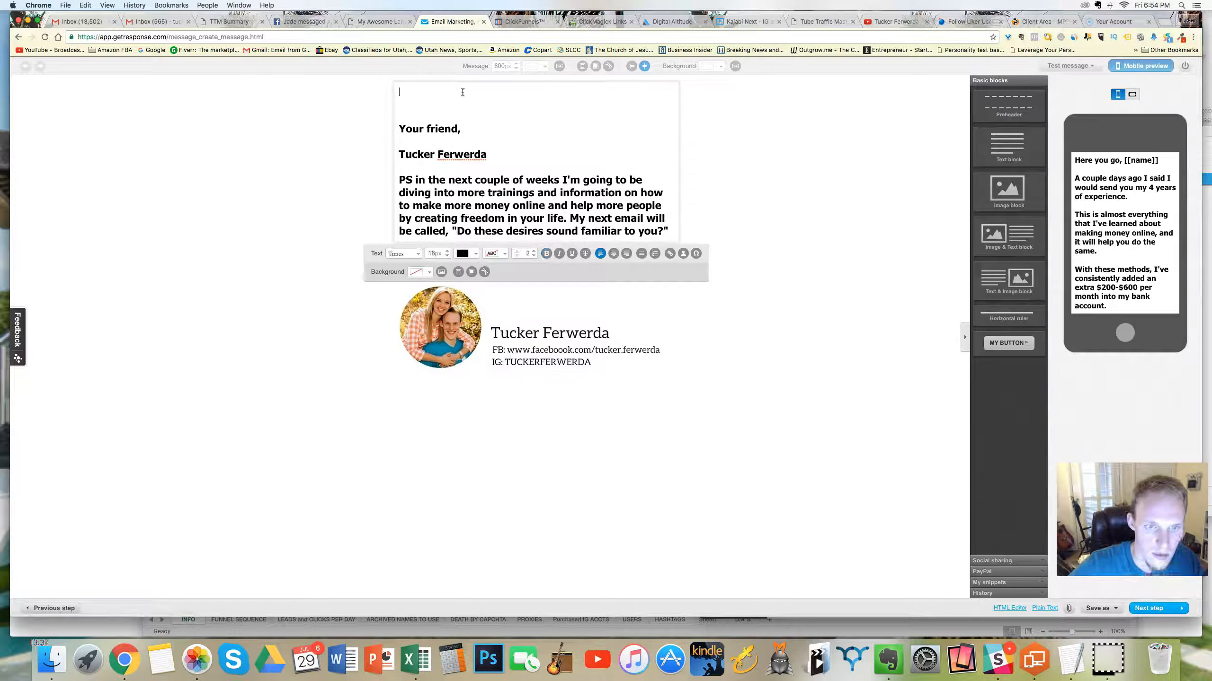
type("Hey")
key("BackSpace")
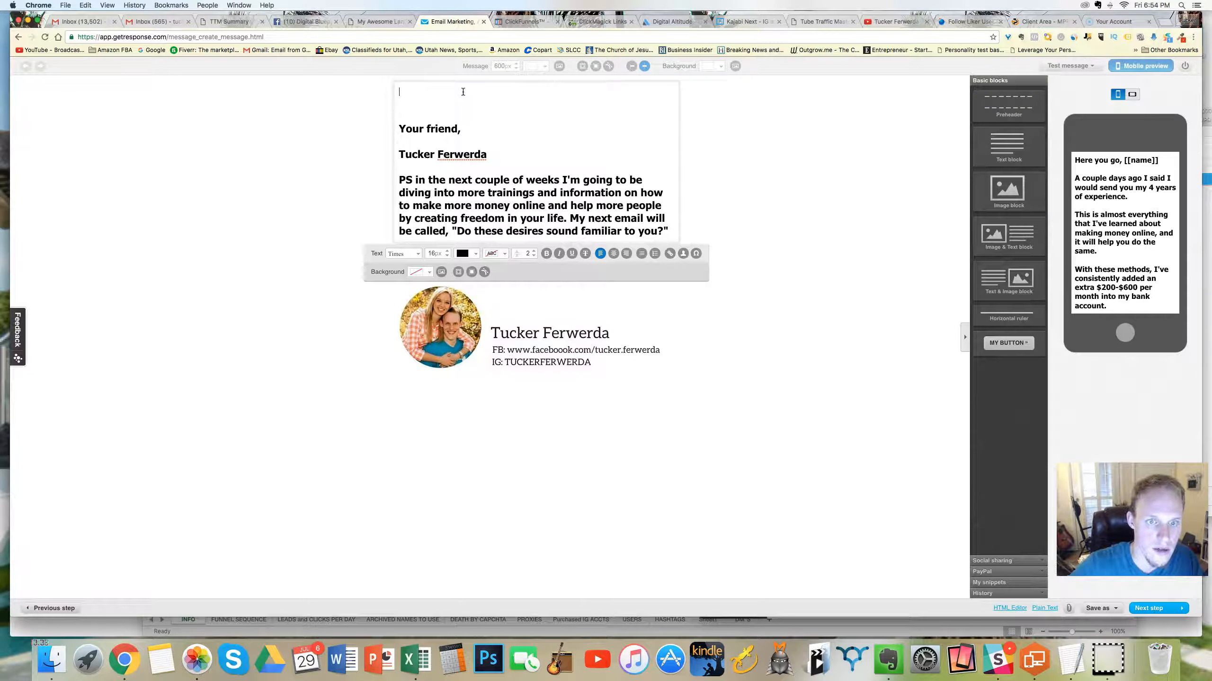
Step: Set the message text block's font to Tahoma and its size to 23 px
left_click(498, 194)
left_click(451, 93)
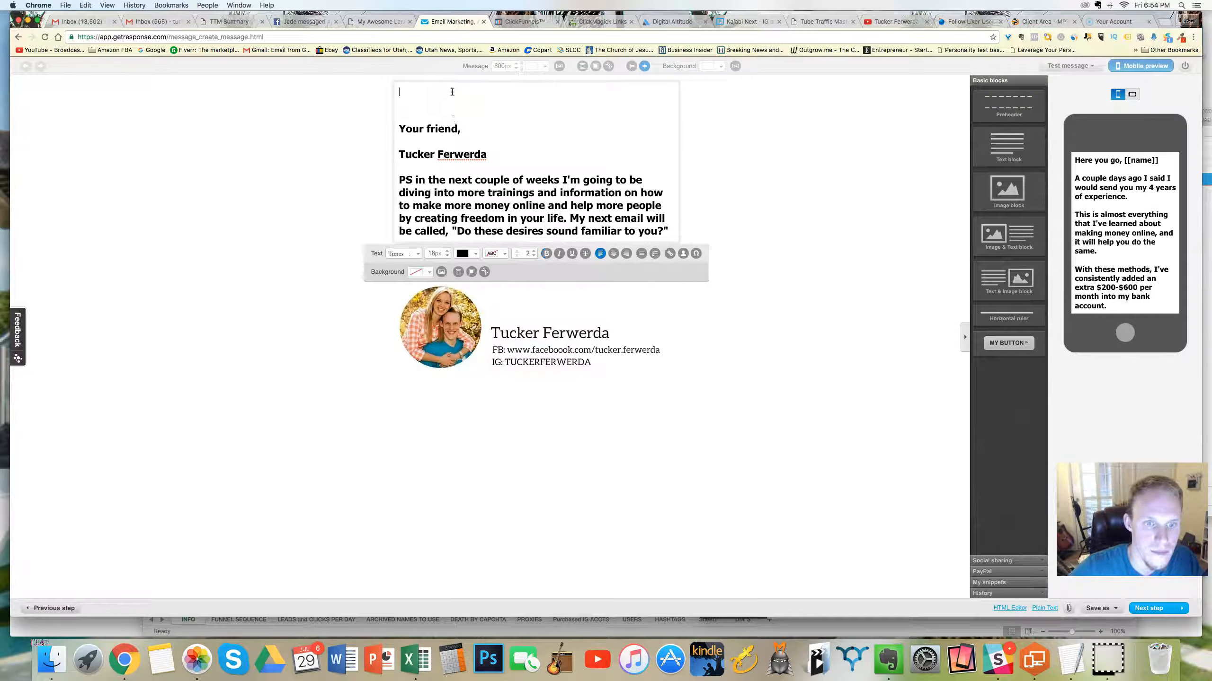
left_click(403, 253)
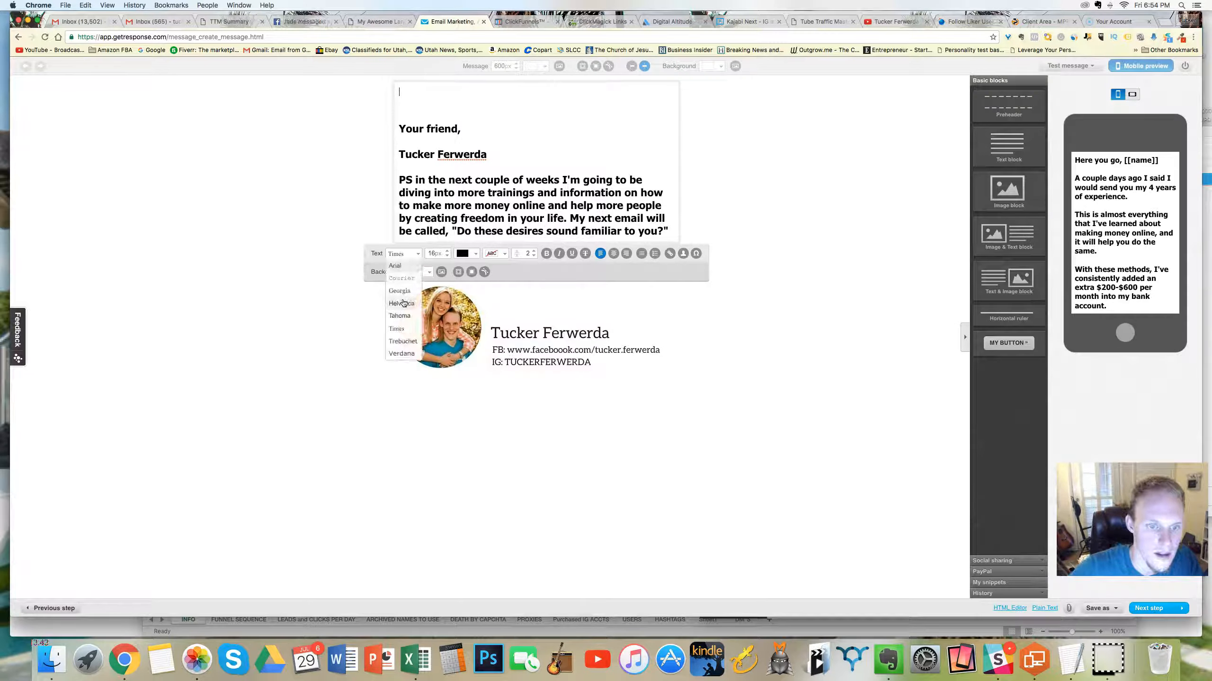
left_click(403, 315)
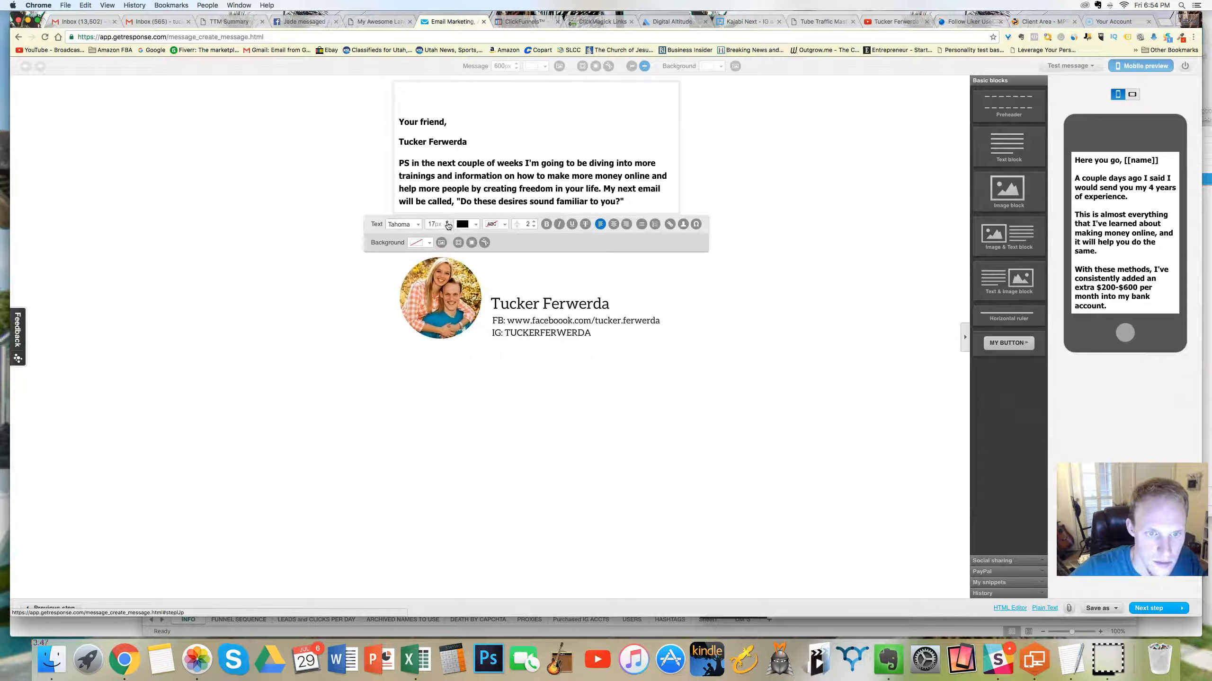
left_click(446, 221)
left_click(447, 226)
left_click(447, 237)
left_click(446, 248)
left_click(447, 252)
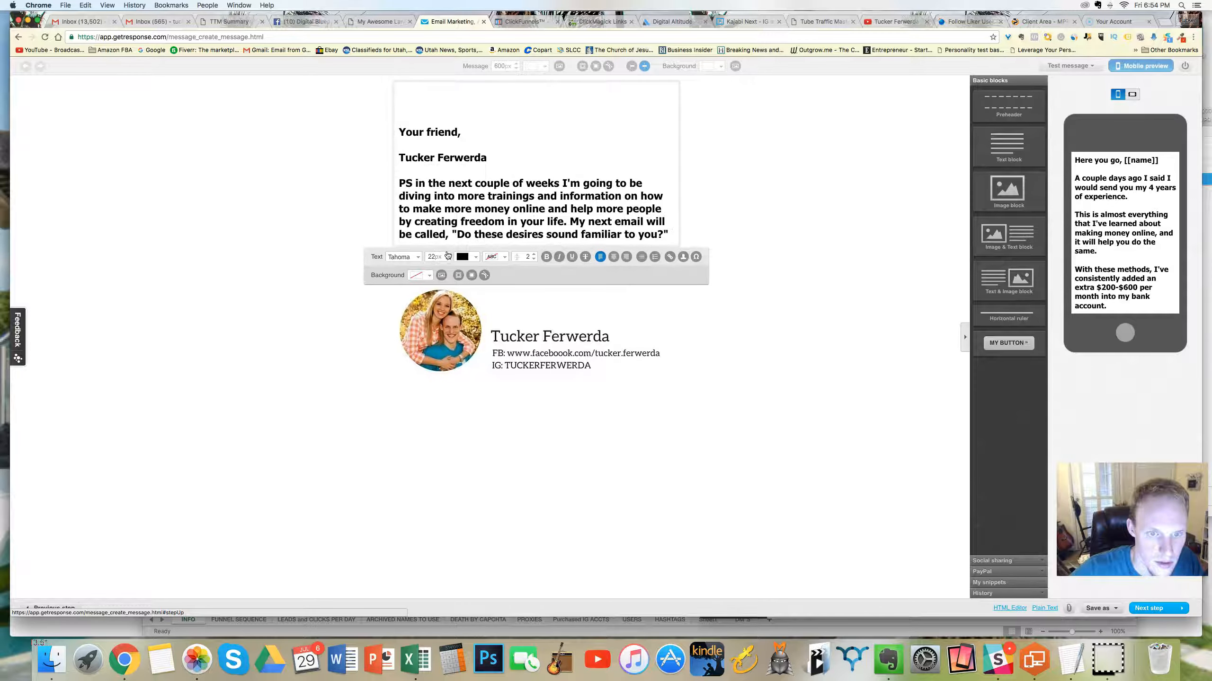
left_click(447, 254)
Step: Enter the greeting "Hey [[name]]" above the sign-off, inserting the name as a personalization field and making it bold
left_click(470, 92)
type("Hey")
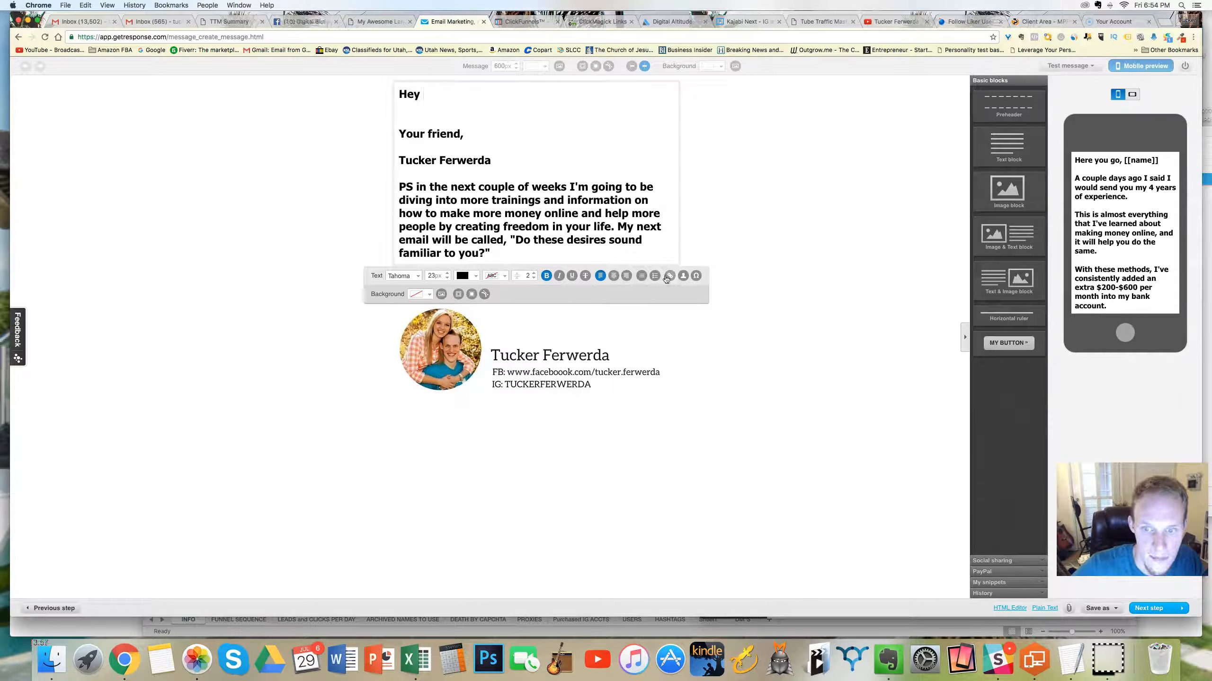
left_click(683, 276)
left_click(676, 304)
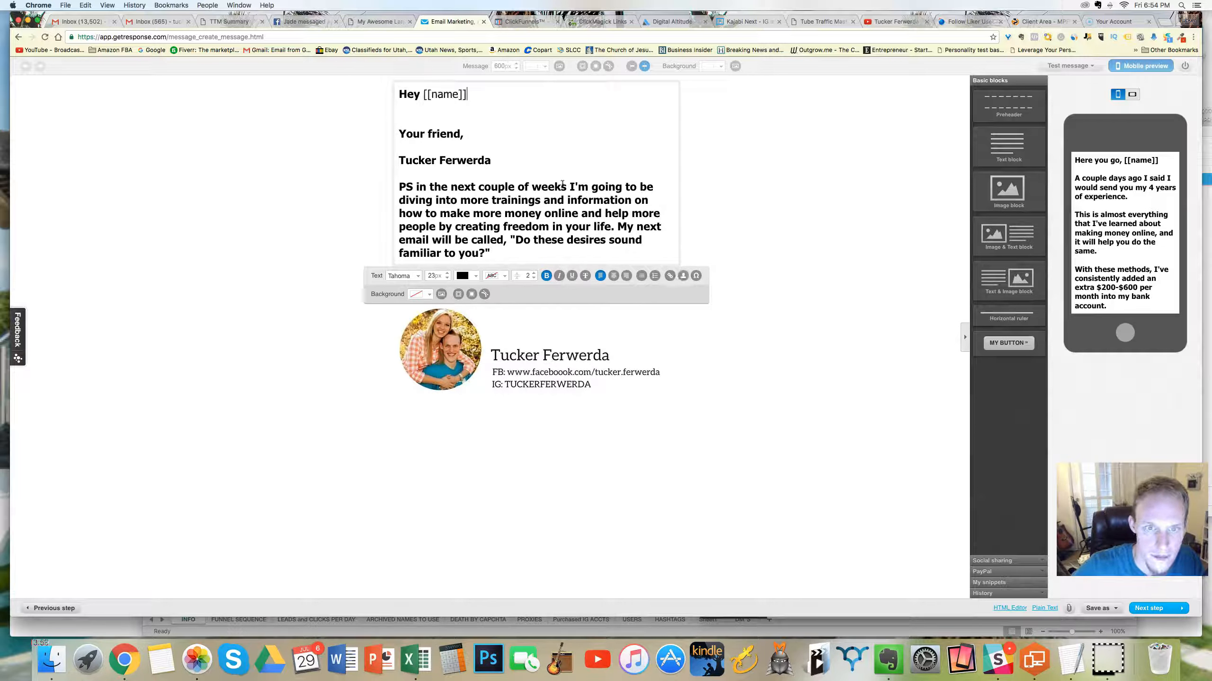
left_click_drag(491, 82, 423, 95)
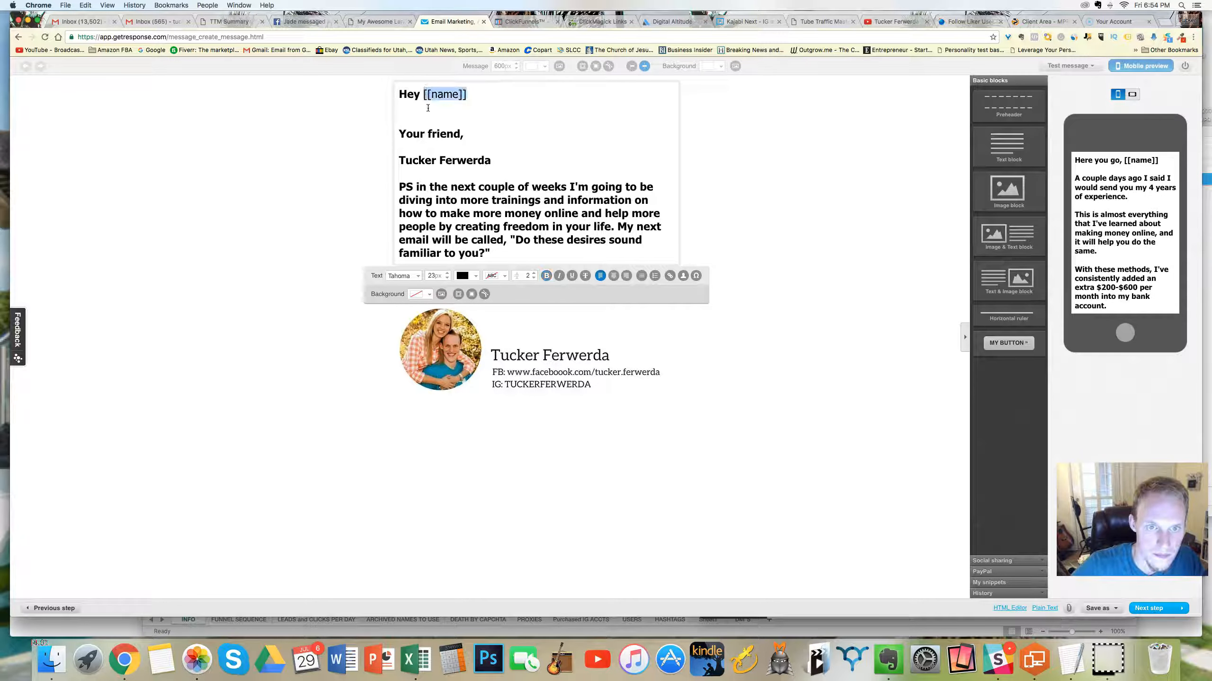
left_click(546, 276)
left_click(485, 108)
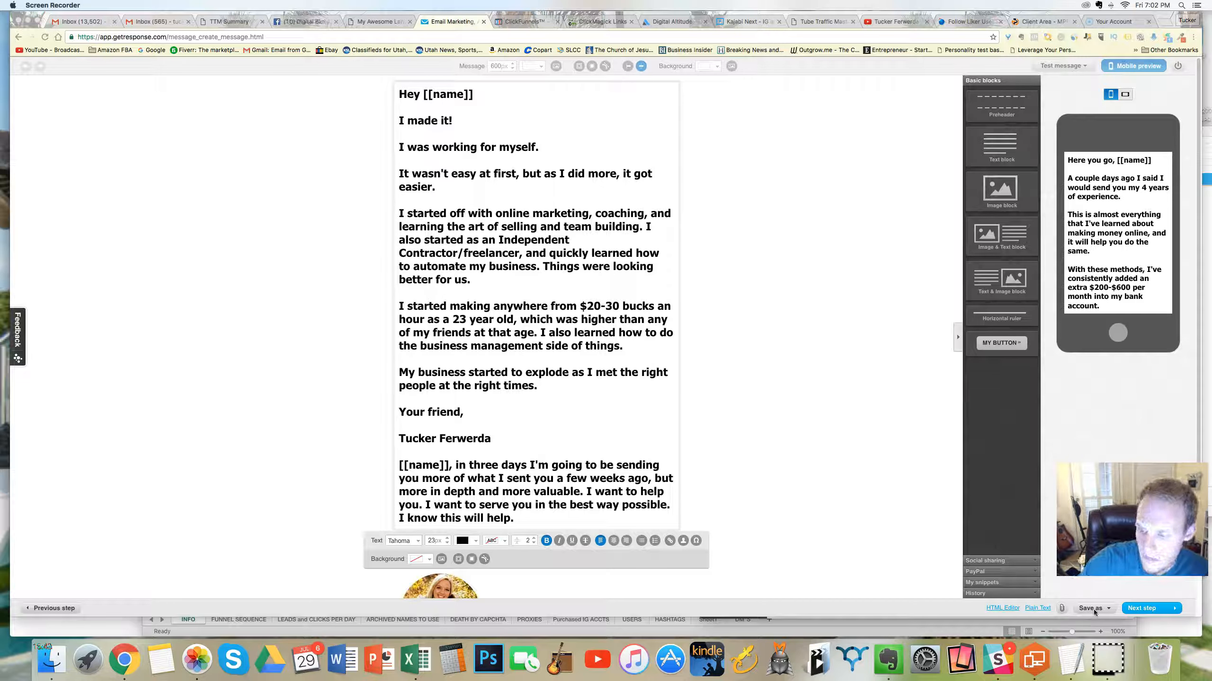
Step: Delete the Like and Tweet social sharing block between the closing paragraph and the signature image
left_click(830, 528)
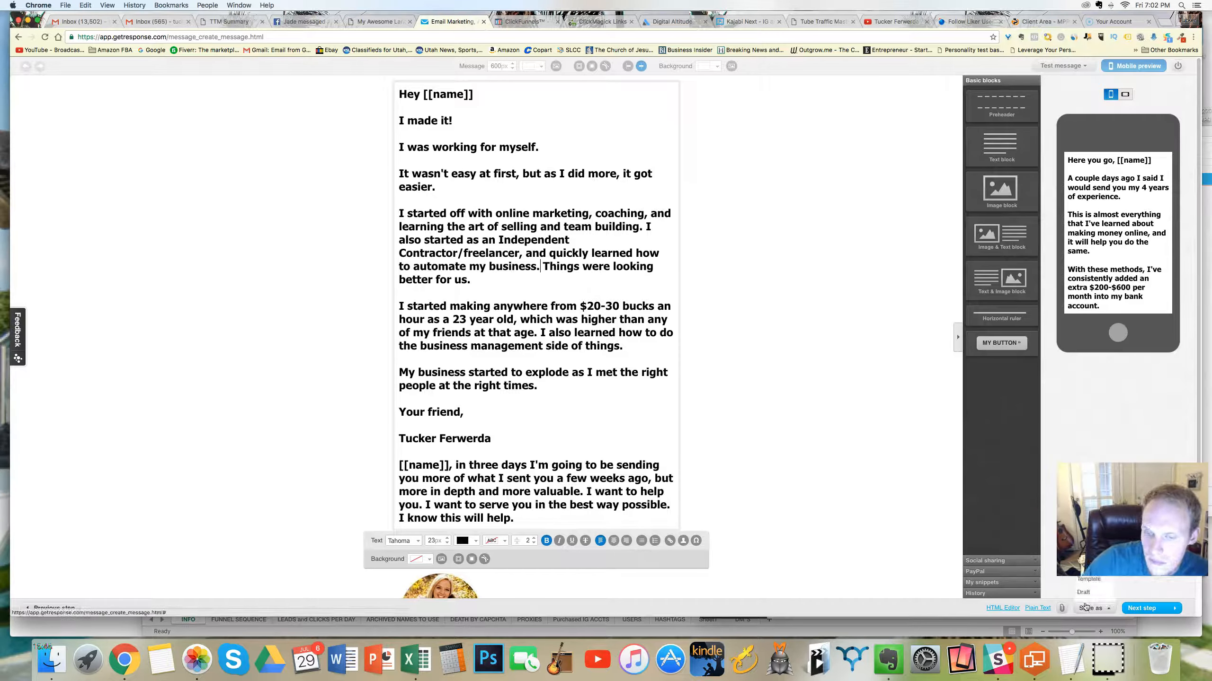
scroll(541, 362, "down", 3)
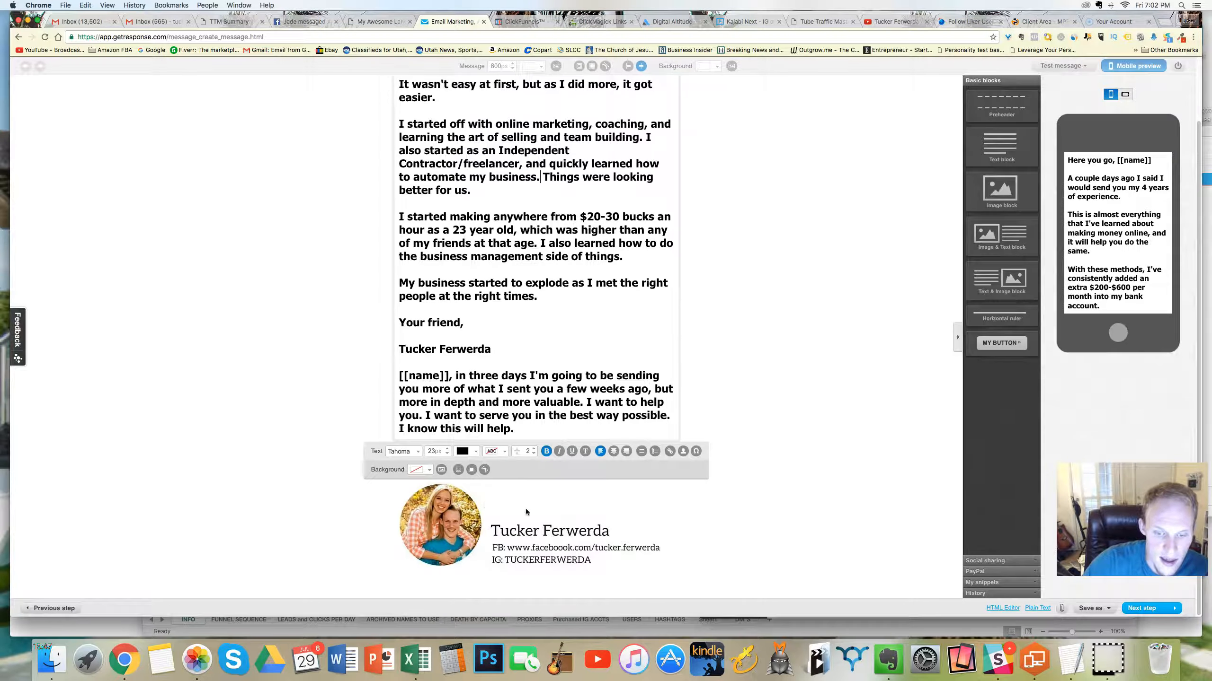
left_click(957, 336)
left_click(790, 277)
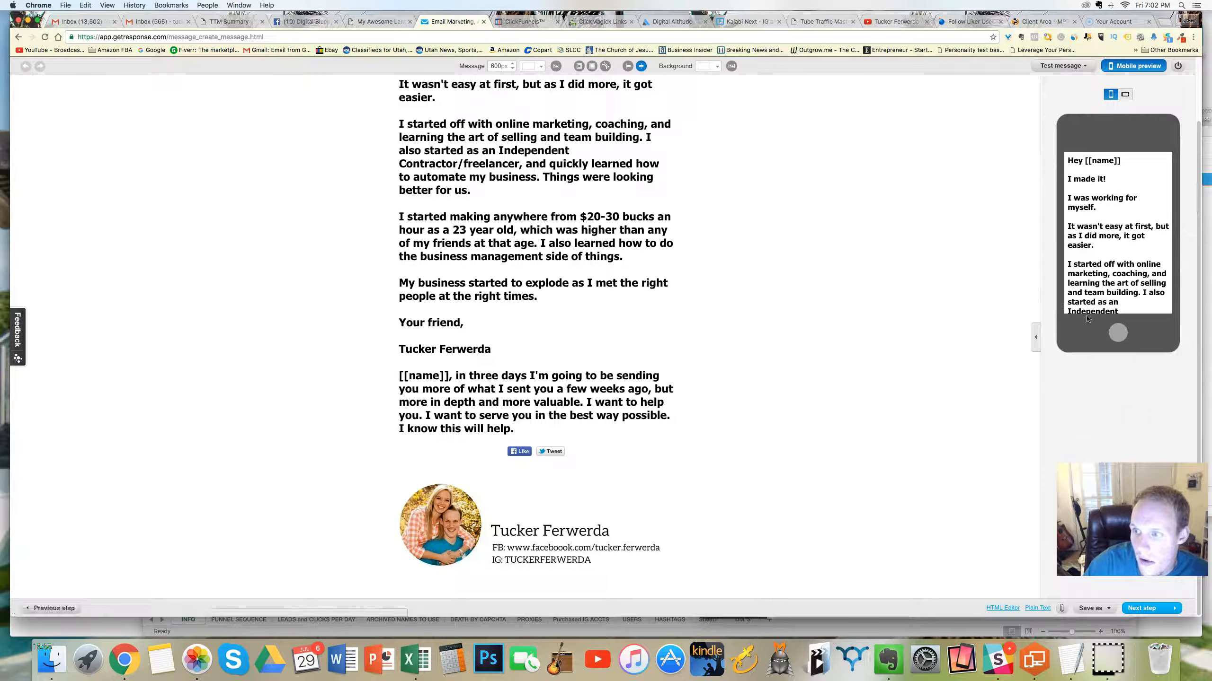
left_click(1036, 337)
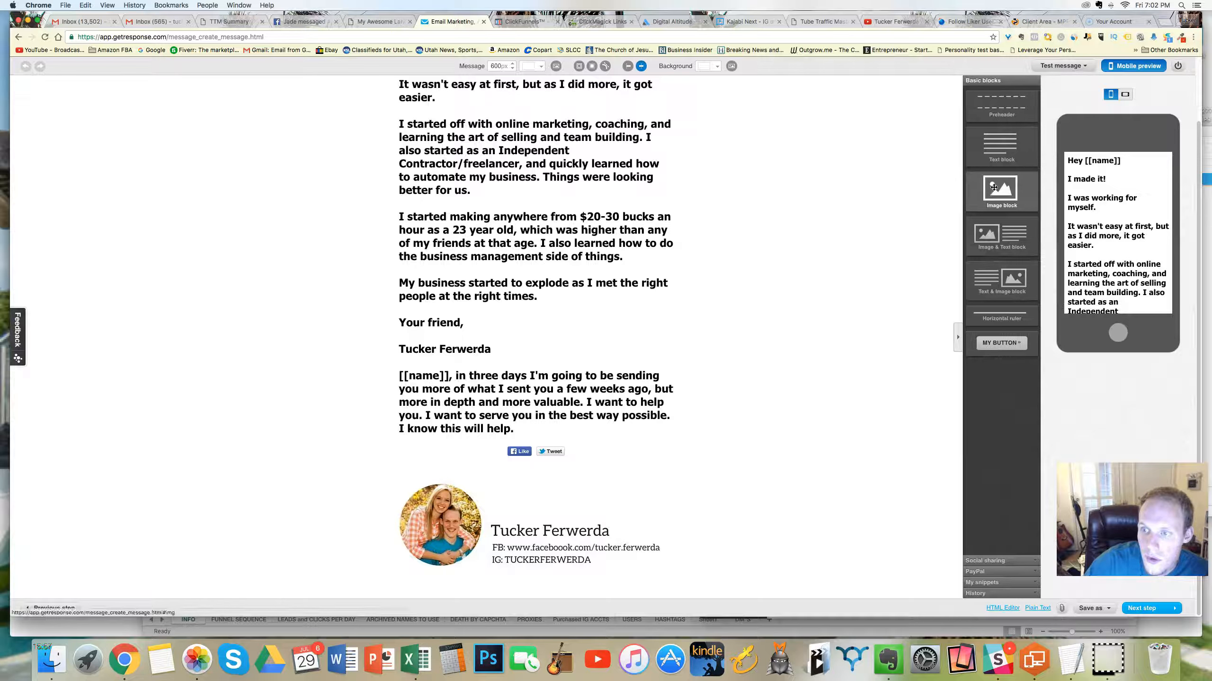
mouse_move(995, 187)
left_mouse_down()
mouse_move(903, 193)
mouse_move(763, 233)
mouse_move(760, 274)
mouse_move(535, 347)
mouse_move(557, 493)
mouse_move(518, 313)
mouse_move(1005, 193)
left_mouse_up()
scroll(760, 274, "up", 2)
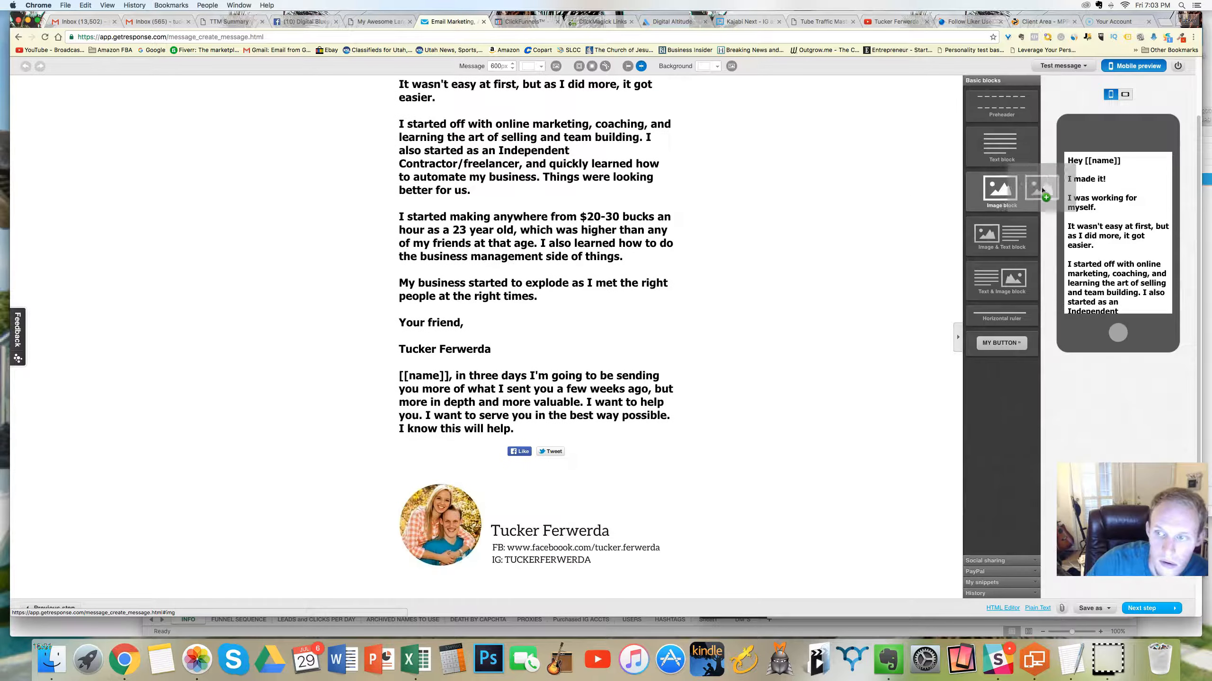
left_click(573, 438)
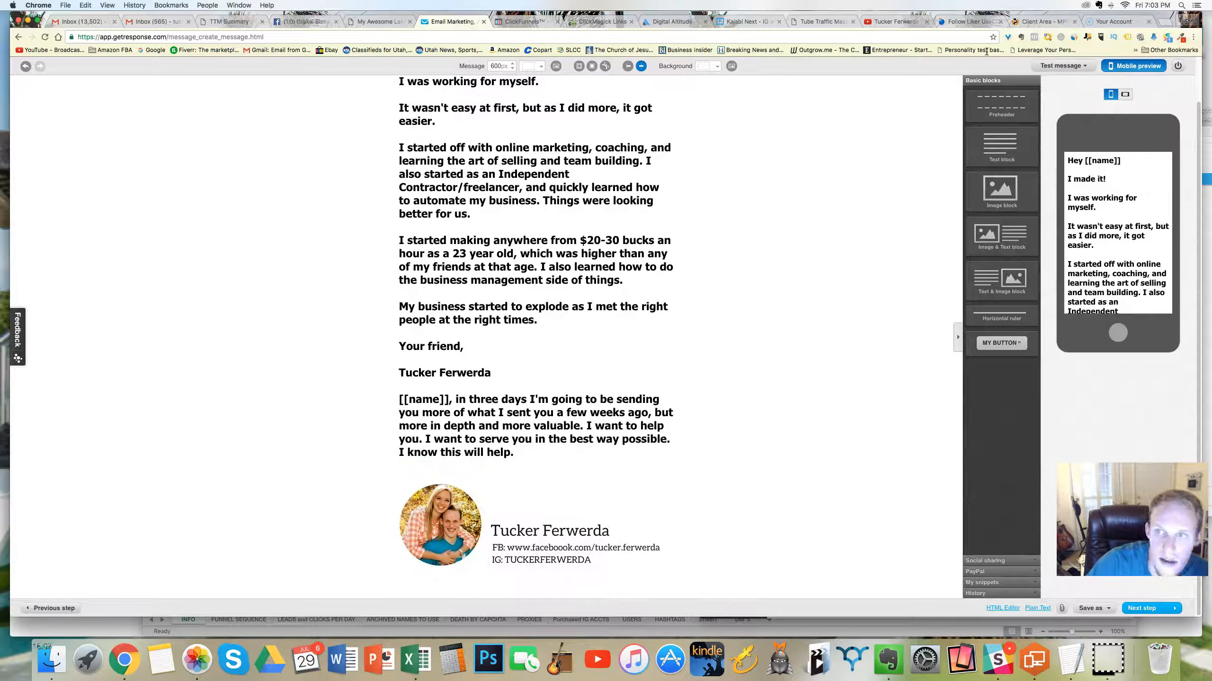
Step: Open canva.com in a new browser tab
left_click(1165, 22)
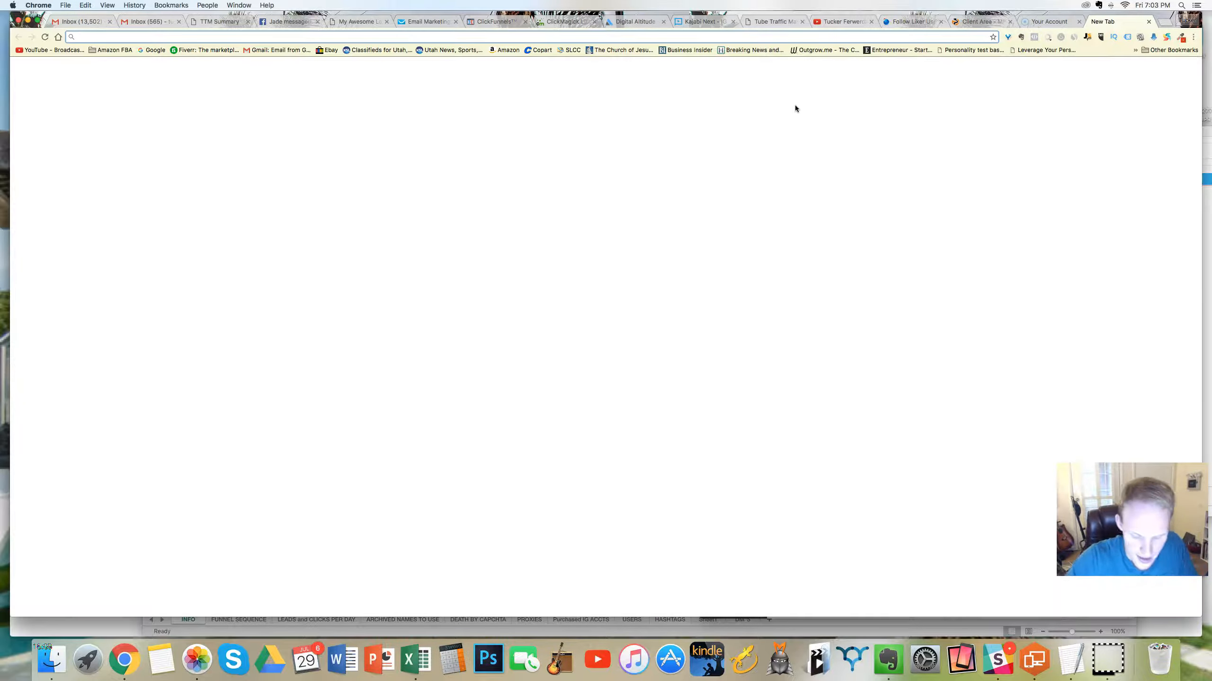
type("can")
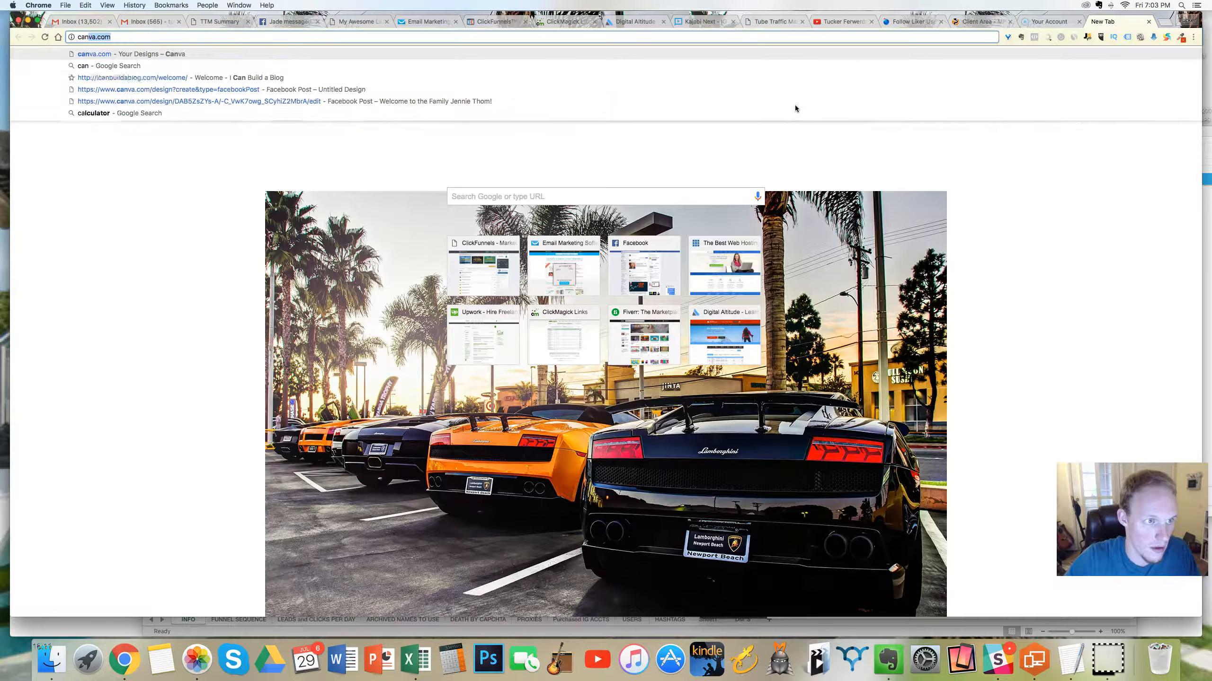
type("va.com")
key("Return")
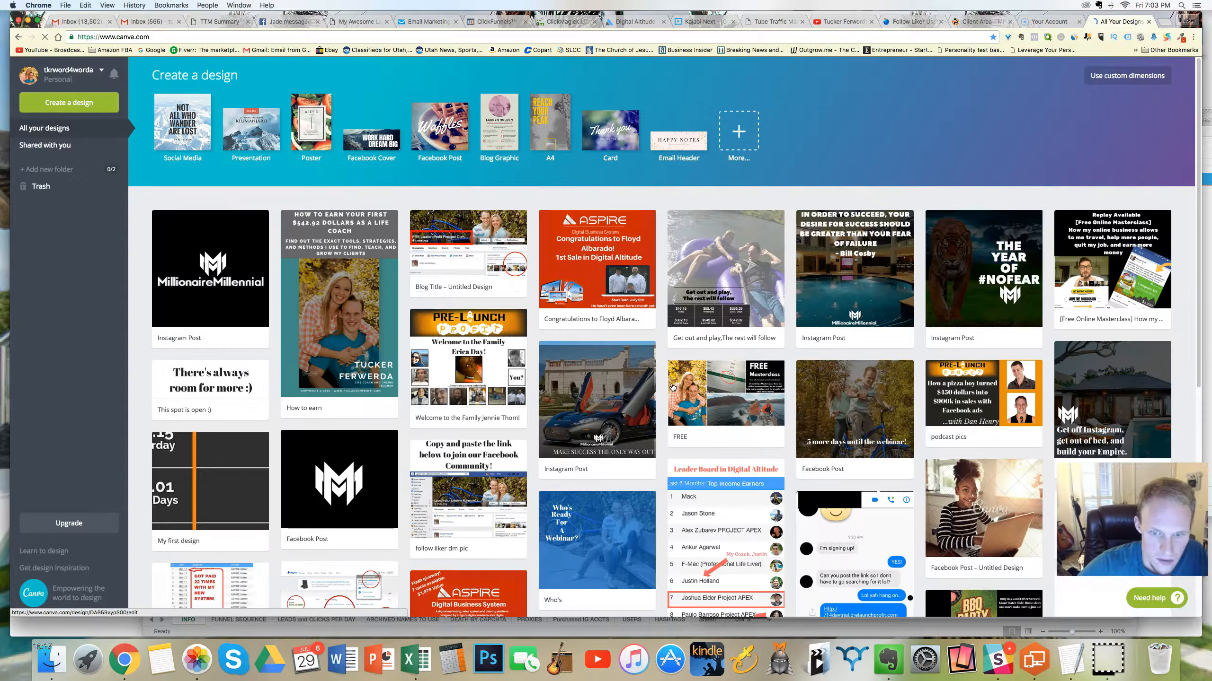
Step: Look through the saved Canva designs for an image to use in the email and return to the GetResponse message
scroll(672, 386, "down", 10)
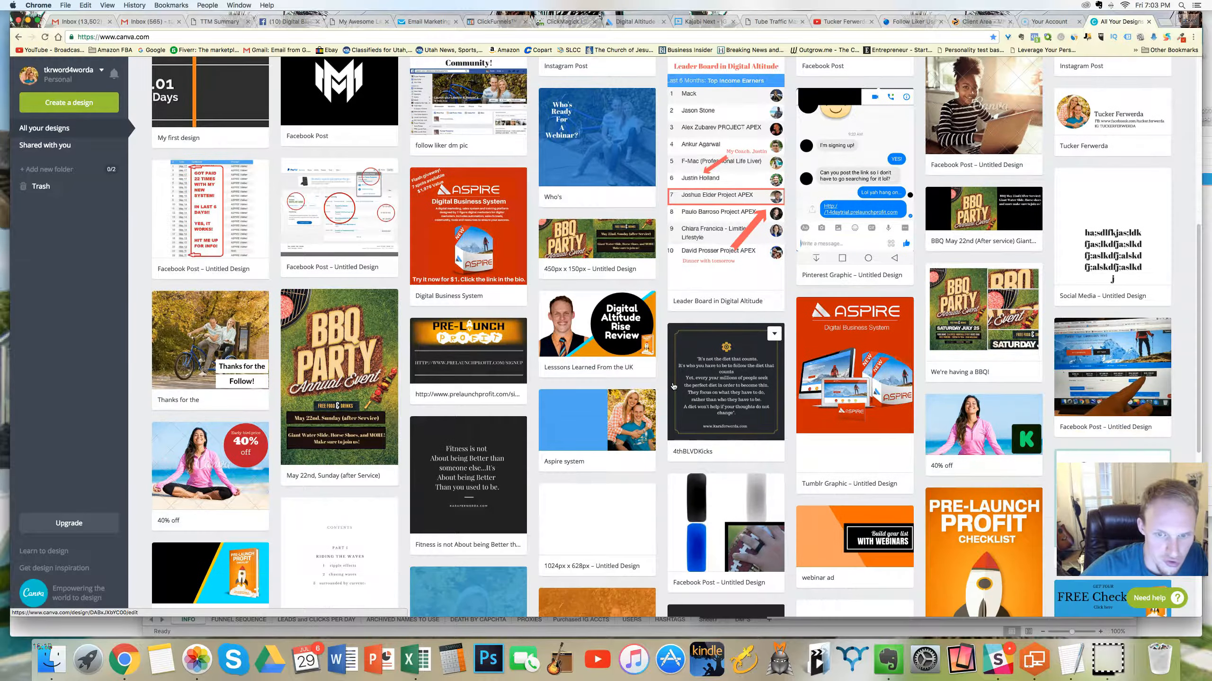
scroll(673, 387, "down", 5)
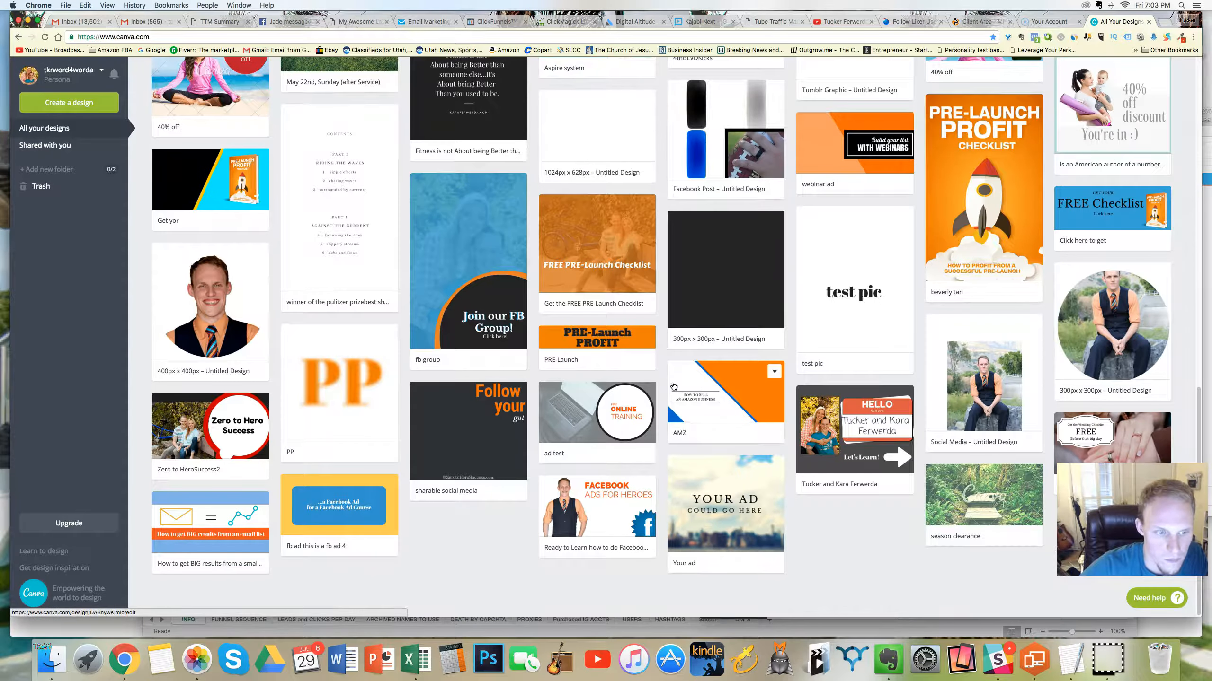
scroll(673, 386, "up", 5)
scroll(673, 386, "up", 10)
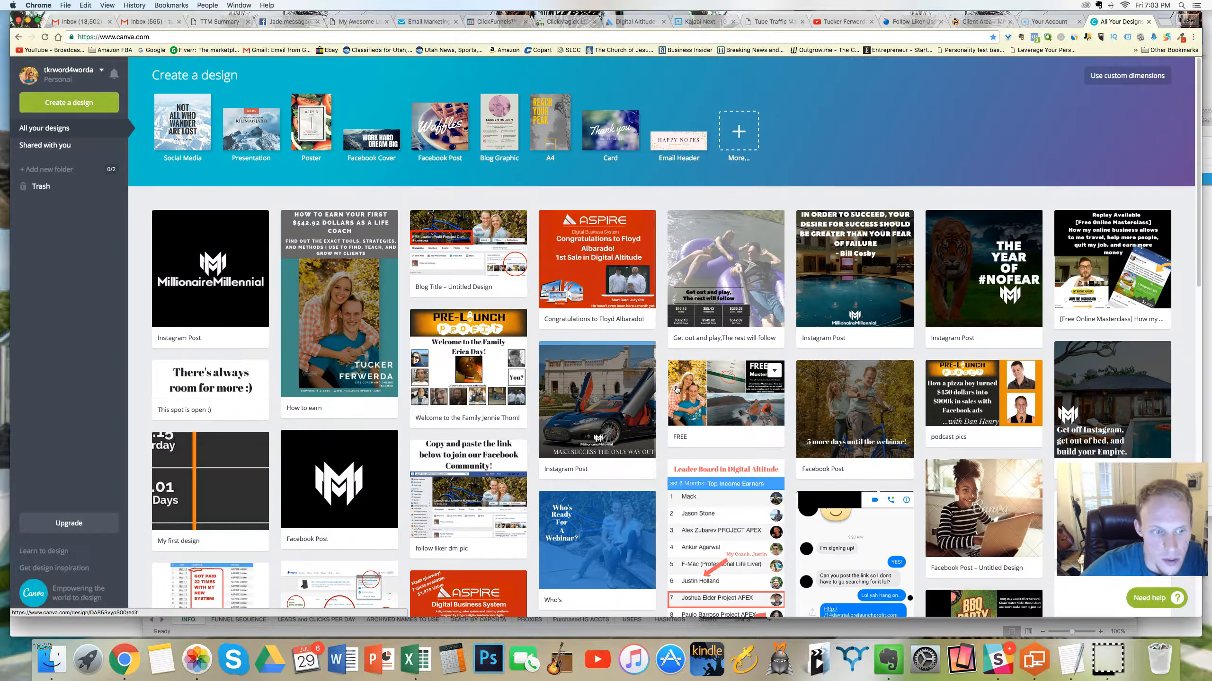
scroll(598, 469, "down", 8)
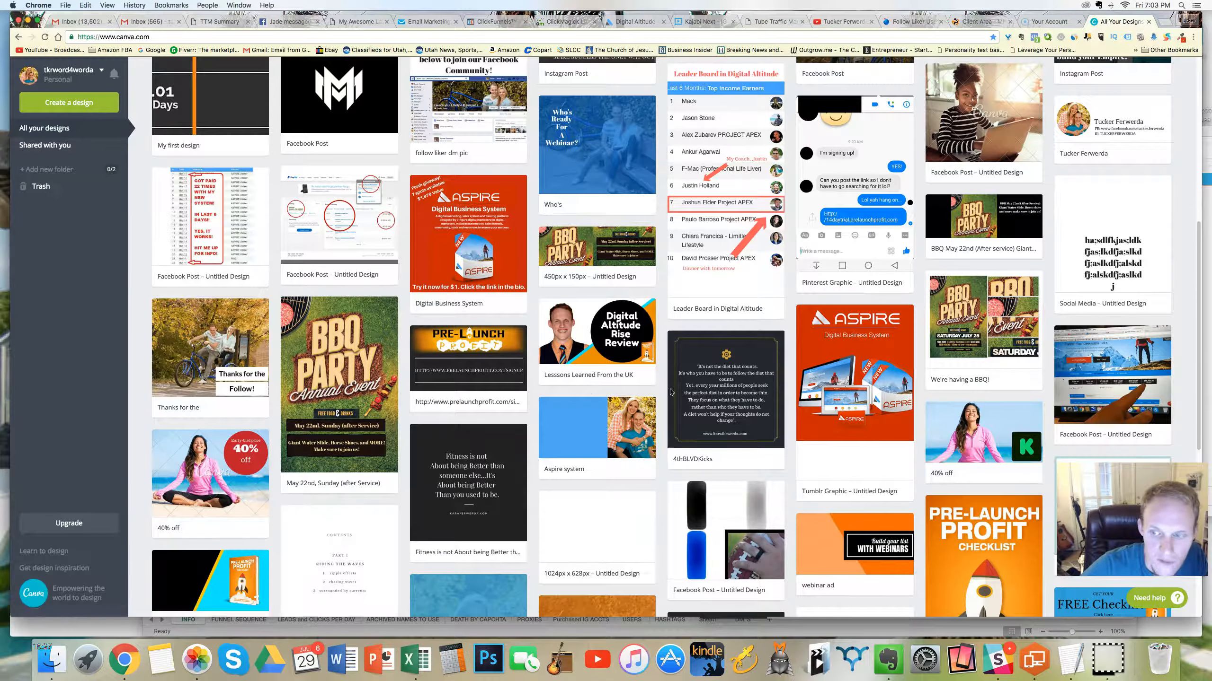
scroll(672, 392, "down", 4)
scroll(643, 374, "down", 5)
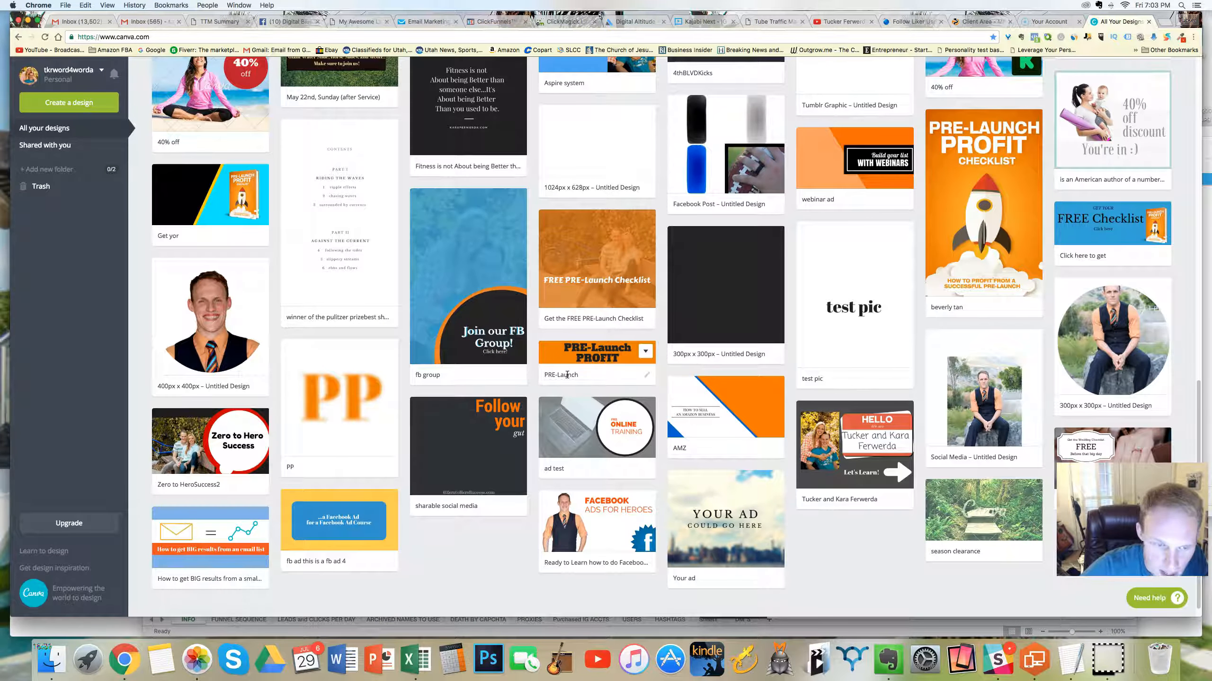
scroll(639, 357, "up", 8)
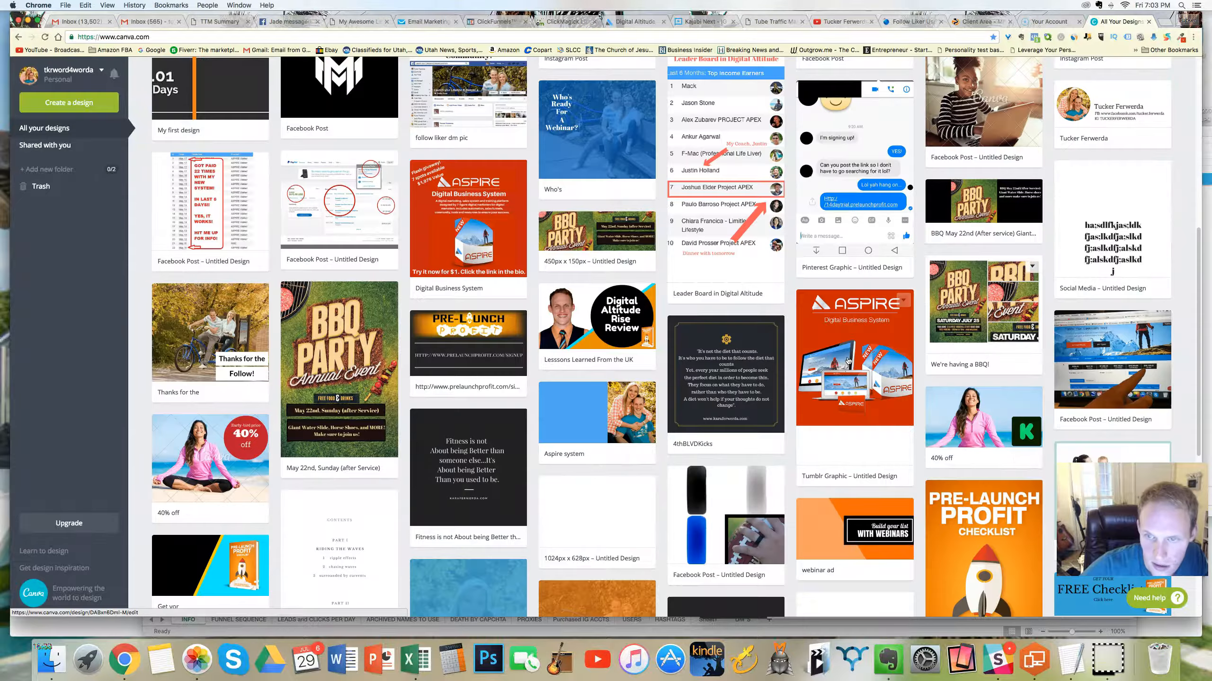
scroll(265, 382, "up", 5)
scroll(266, 382, "up", 3)
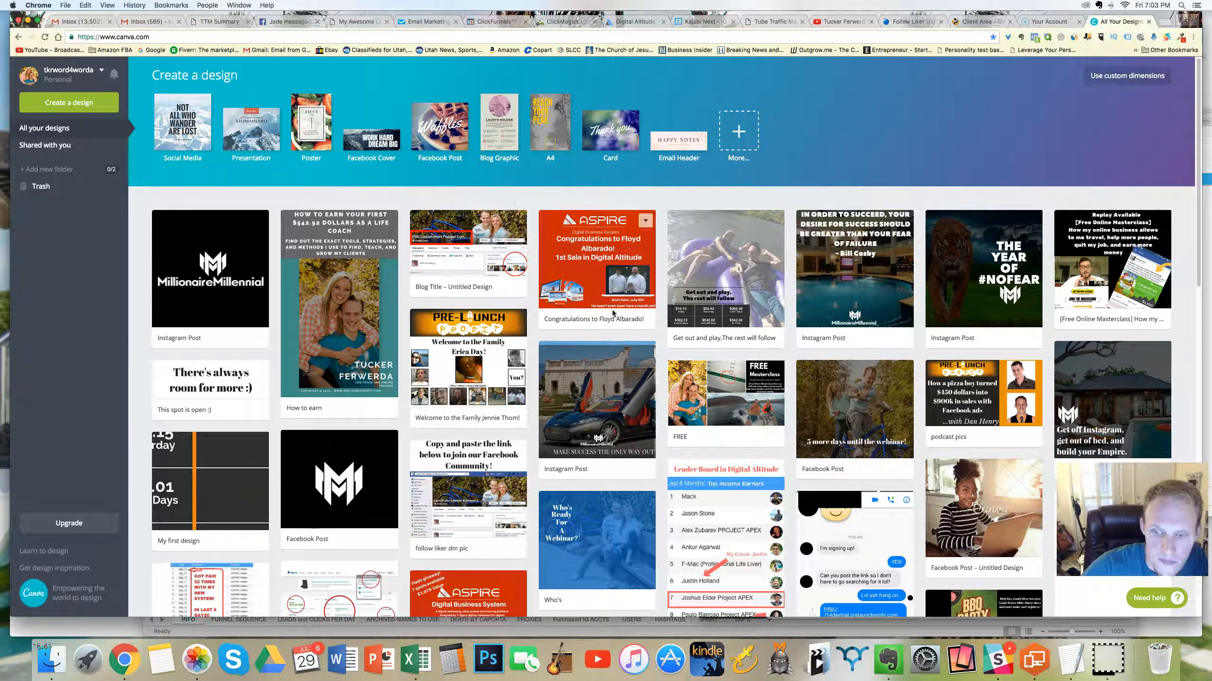
scroll(527, 272, "down", 8)
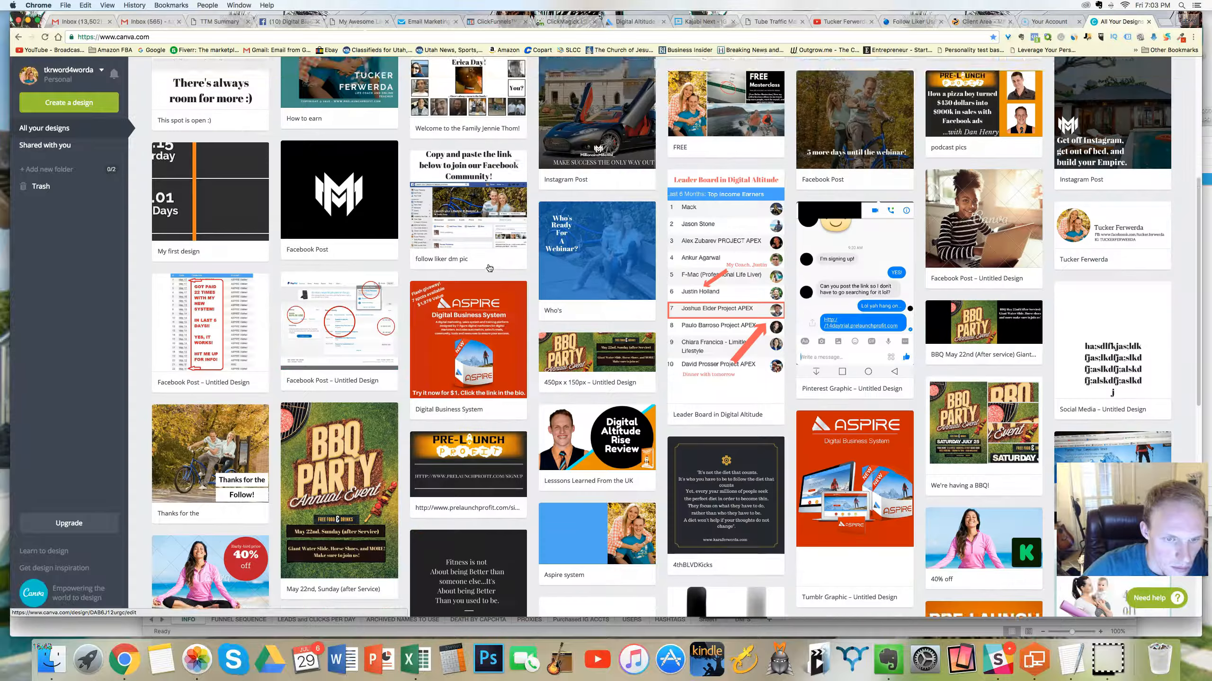
scroll(489, 265, "up", 8)
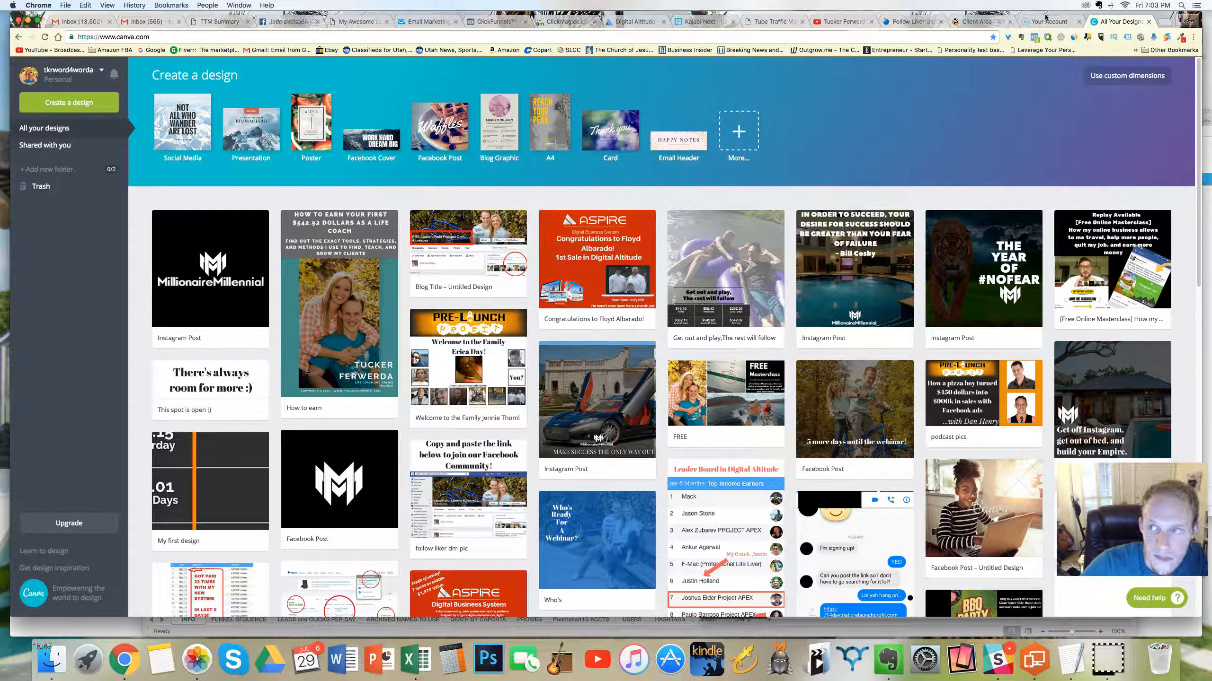
left_click(426, 21)
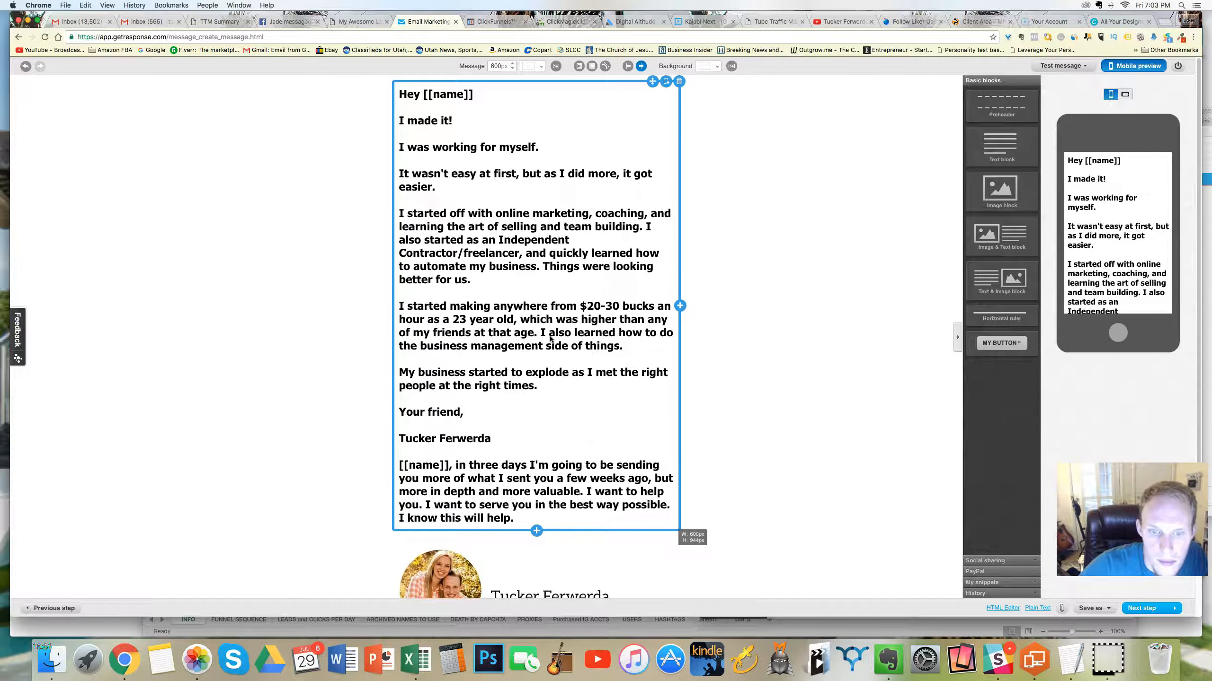
scroll(551, 339, "down", 3)
left_click_drag(990, 193, 582, 438)
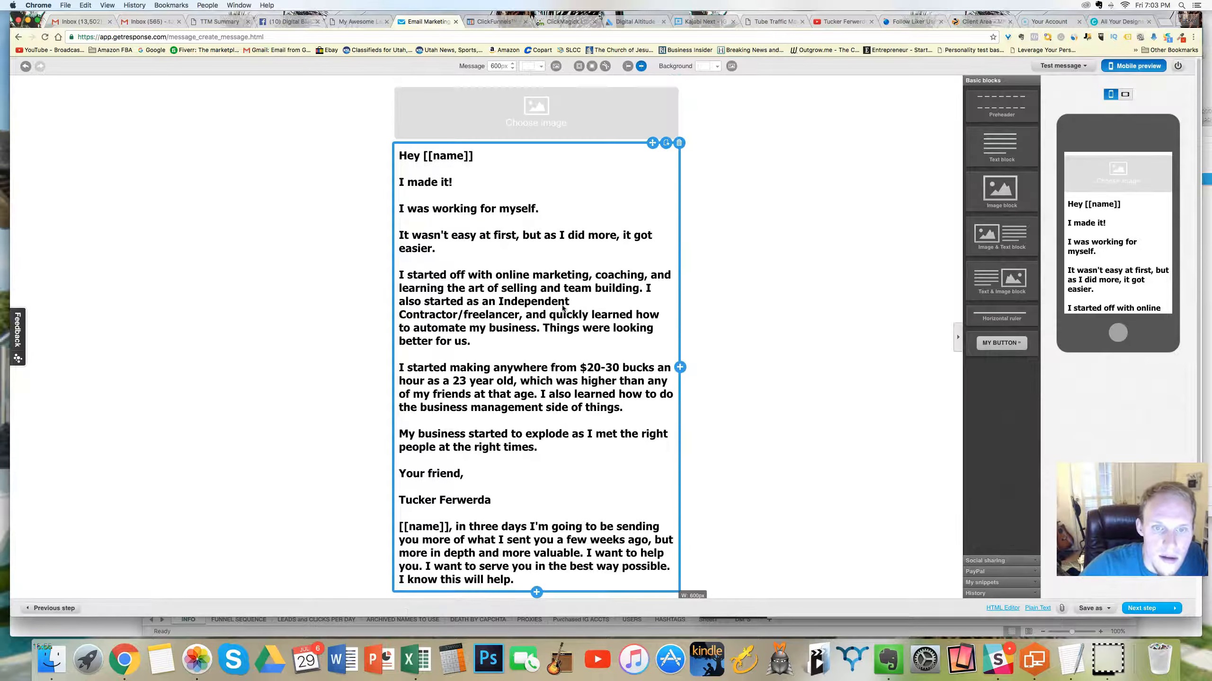
left_click(539, 112)
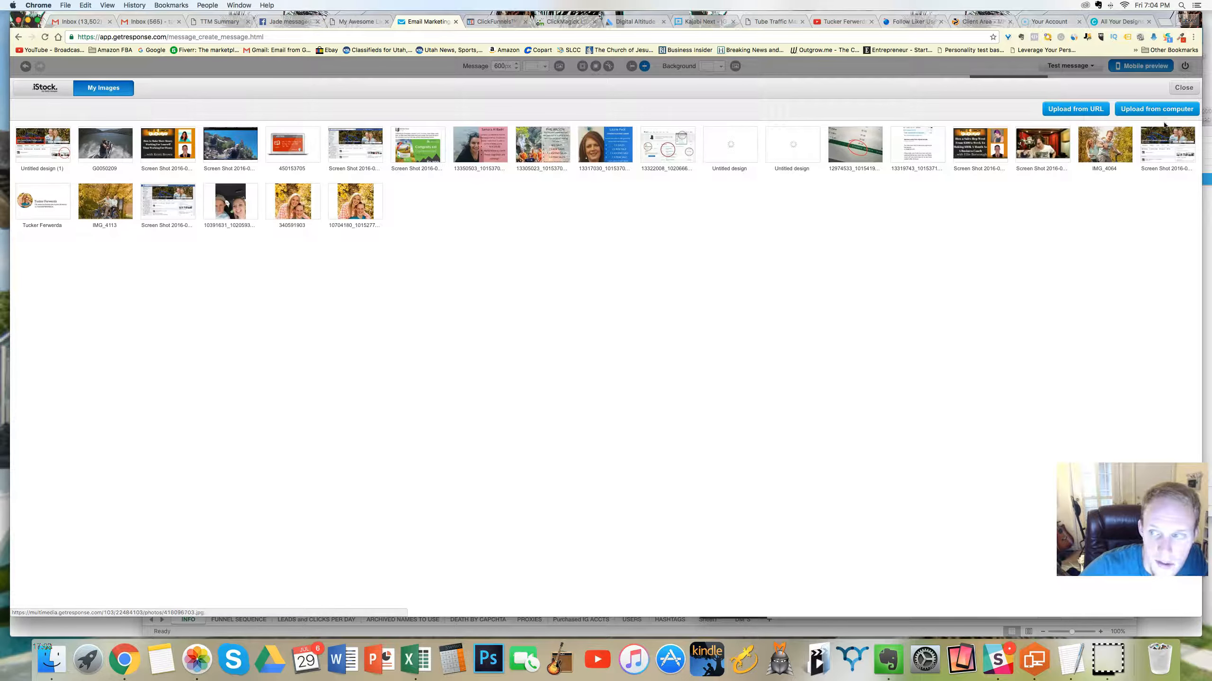
left_click(1184, 88)
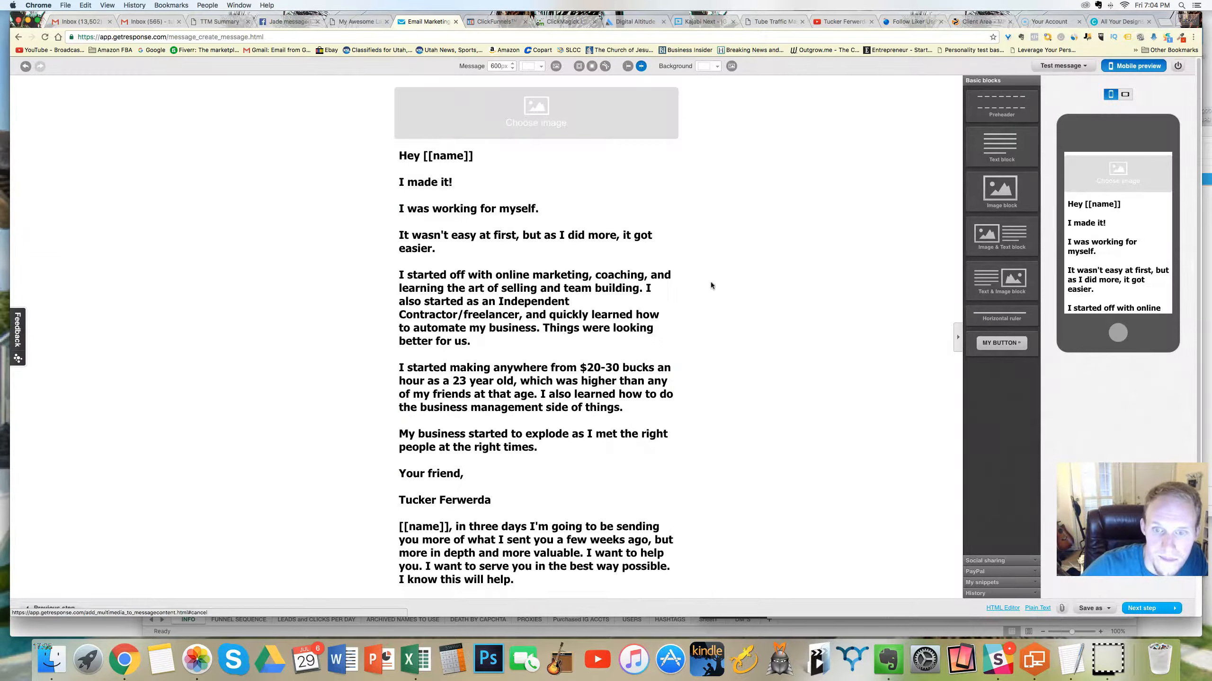
left_click(677, 81)
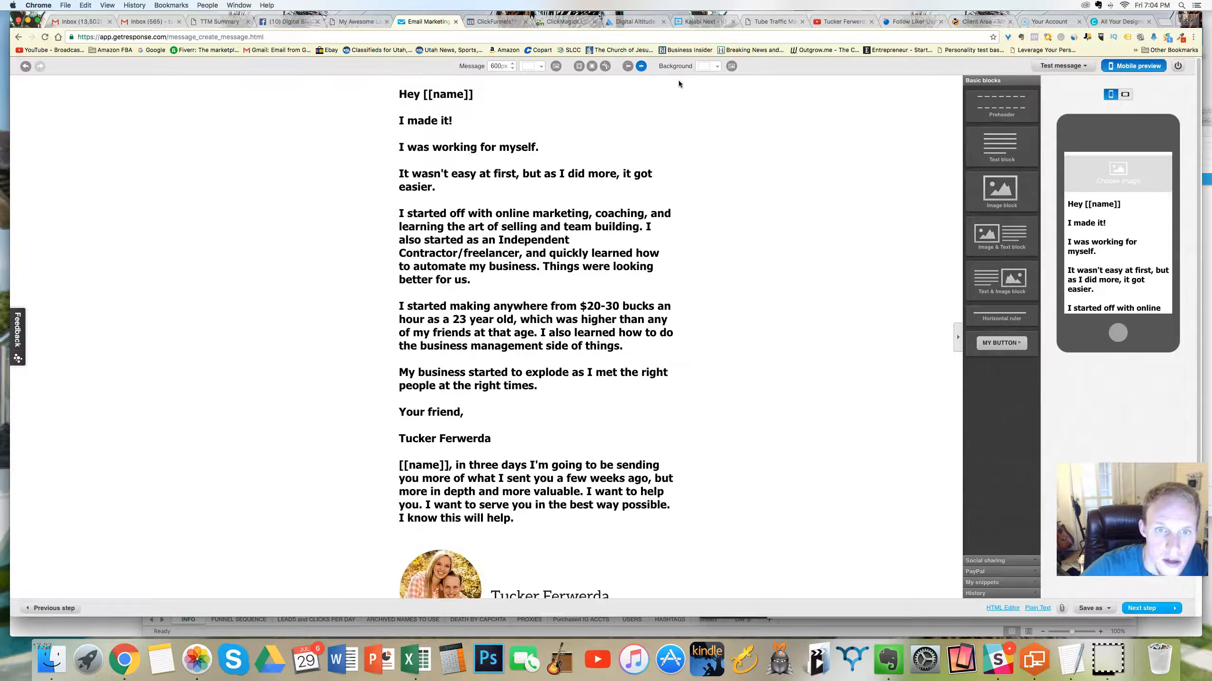
Step: Save the finished message as a template
scroll(827, 344, "down", 3)
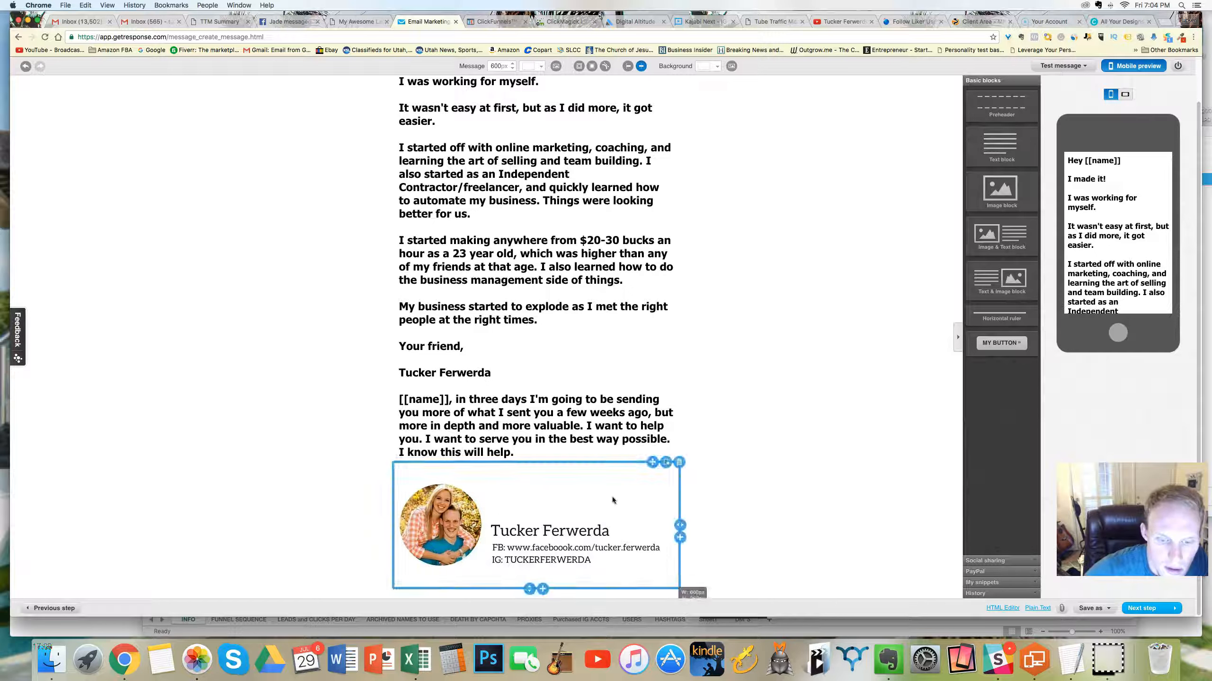
left_click(1093, 608)
left_click(1087, 575)
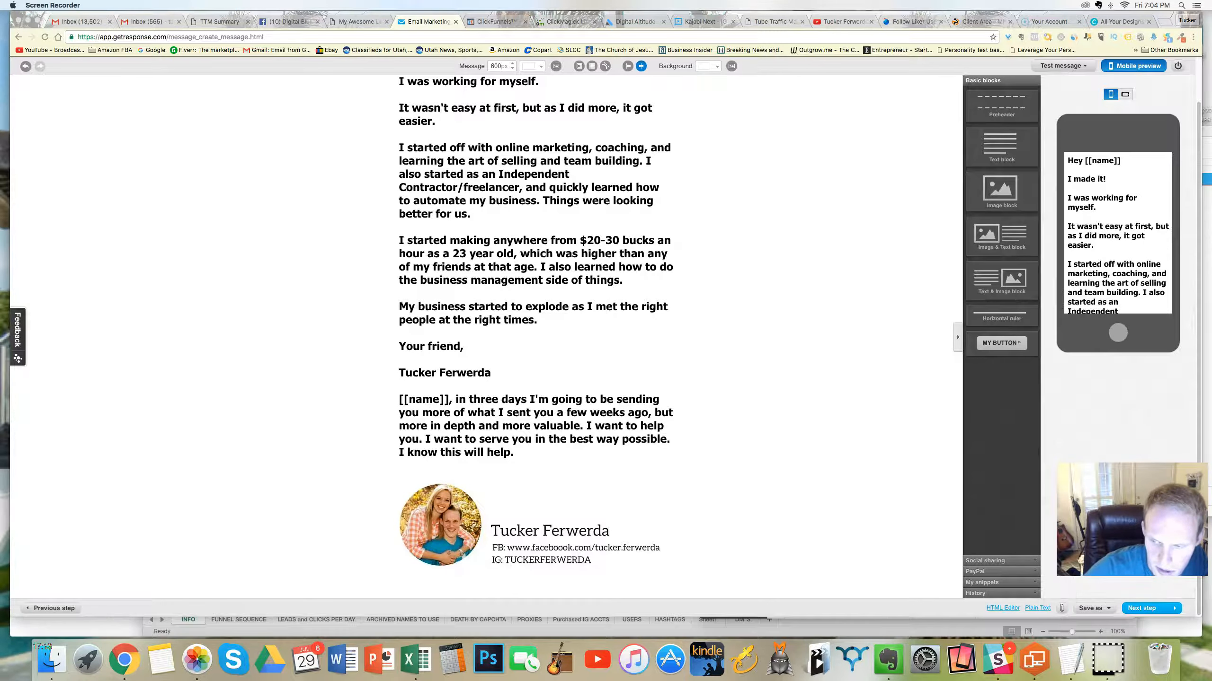
left_click(1092, 607)
left_click(1088, 579)
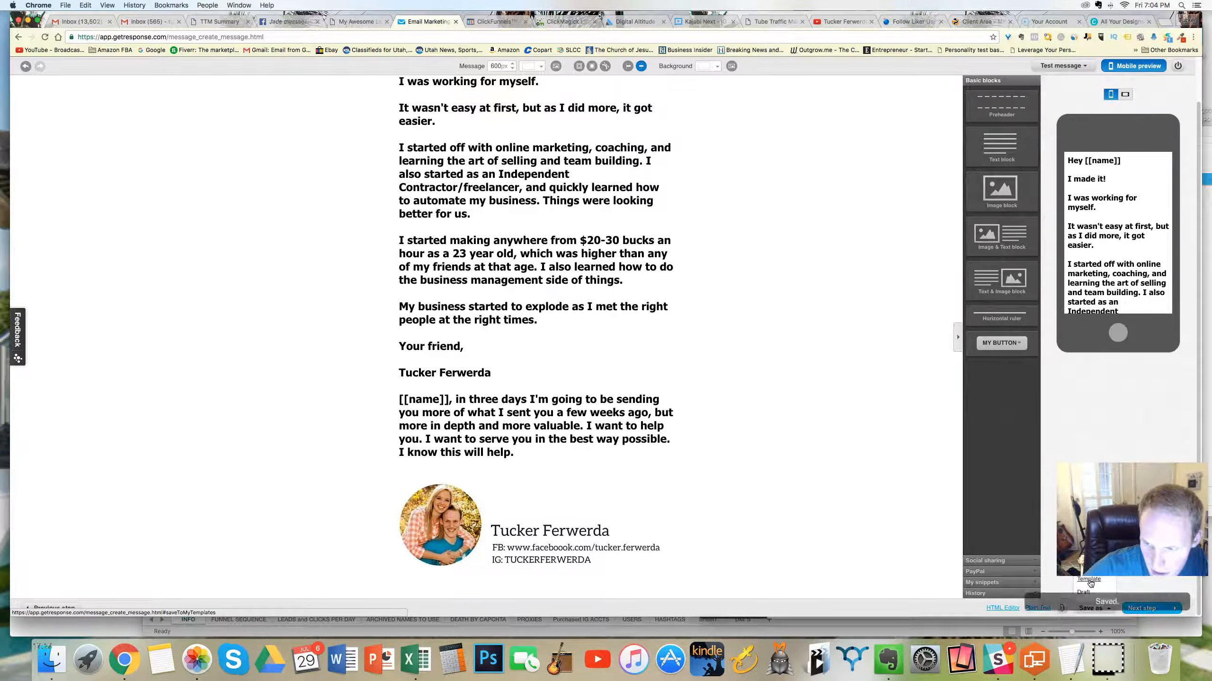
Step: Check the finished message's SpamScore, and save and publish the day 27 autoresponder
left_click(1063, 66)
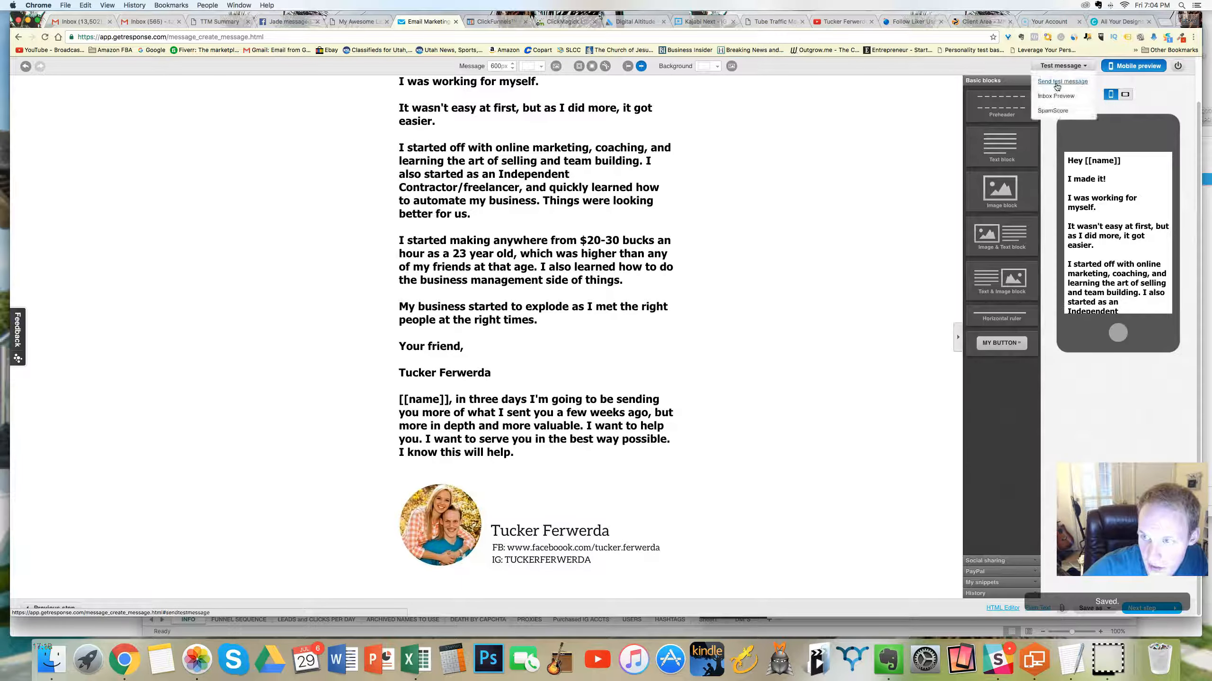
left_click(1052, 110)
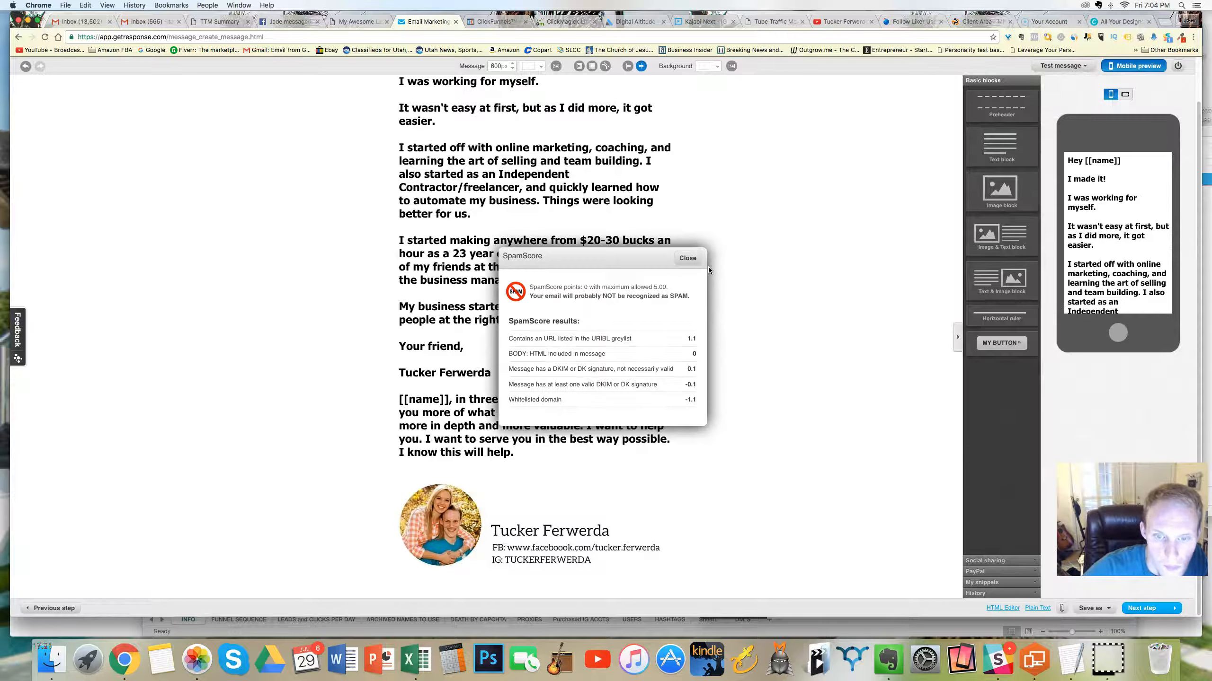
left_click(680, 255)
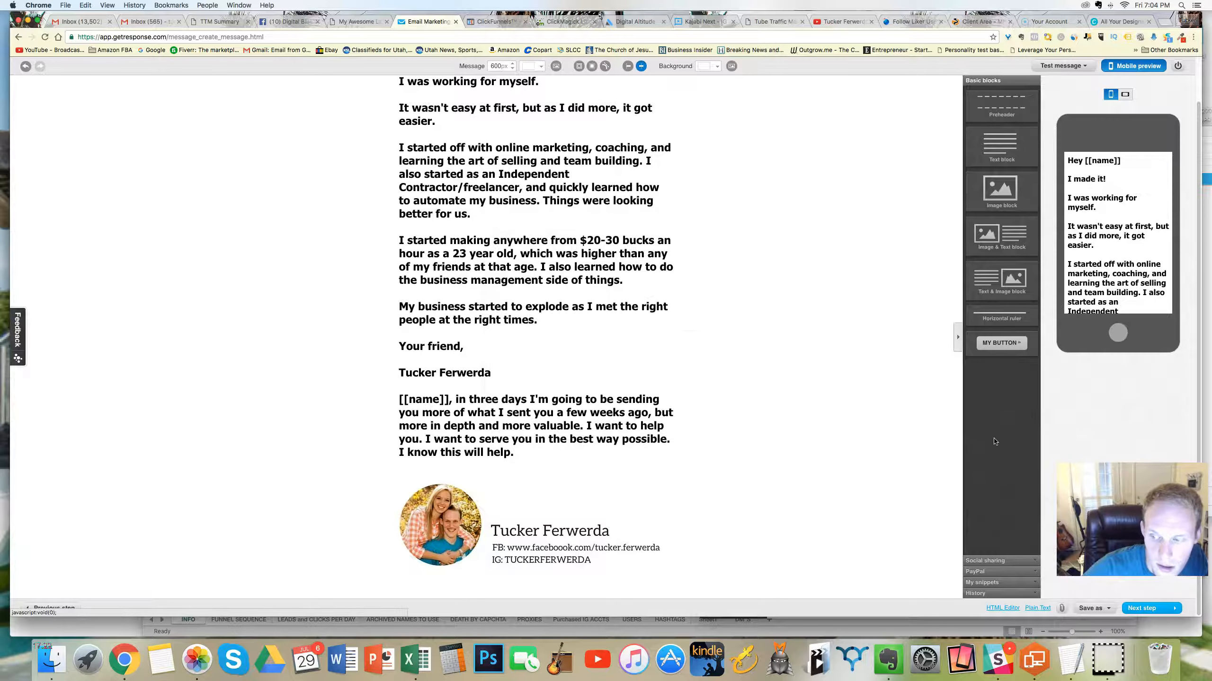
left_click(1140, 608)
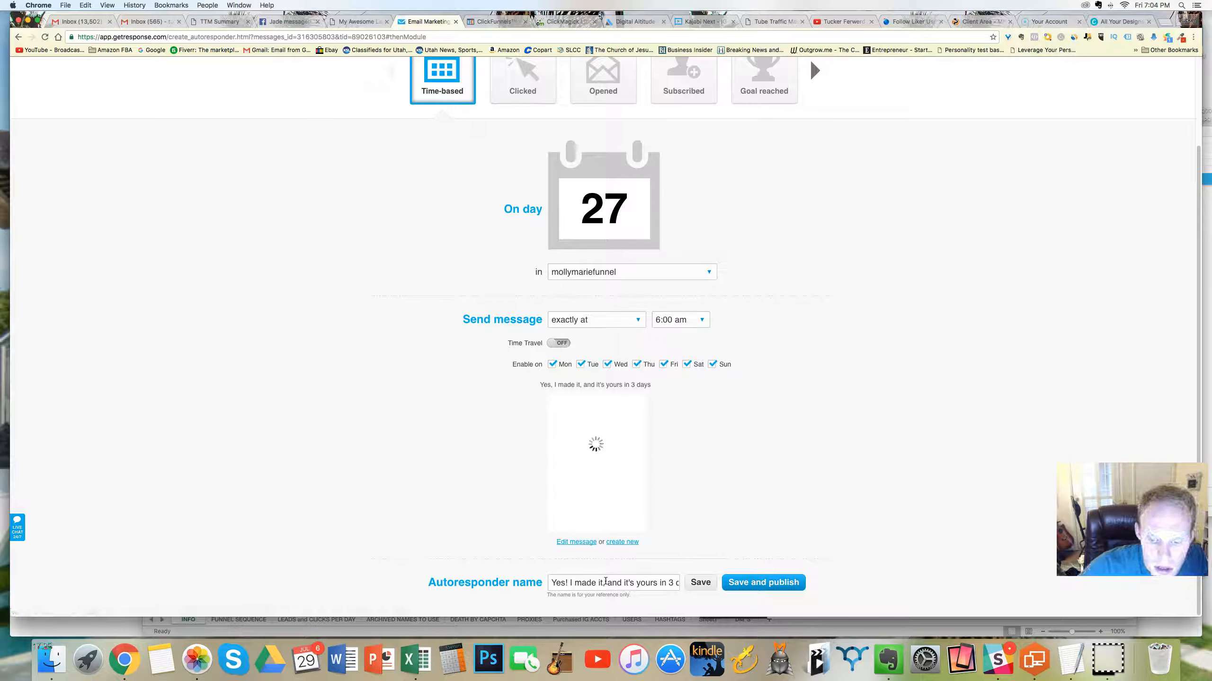
left_click(766, 582)
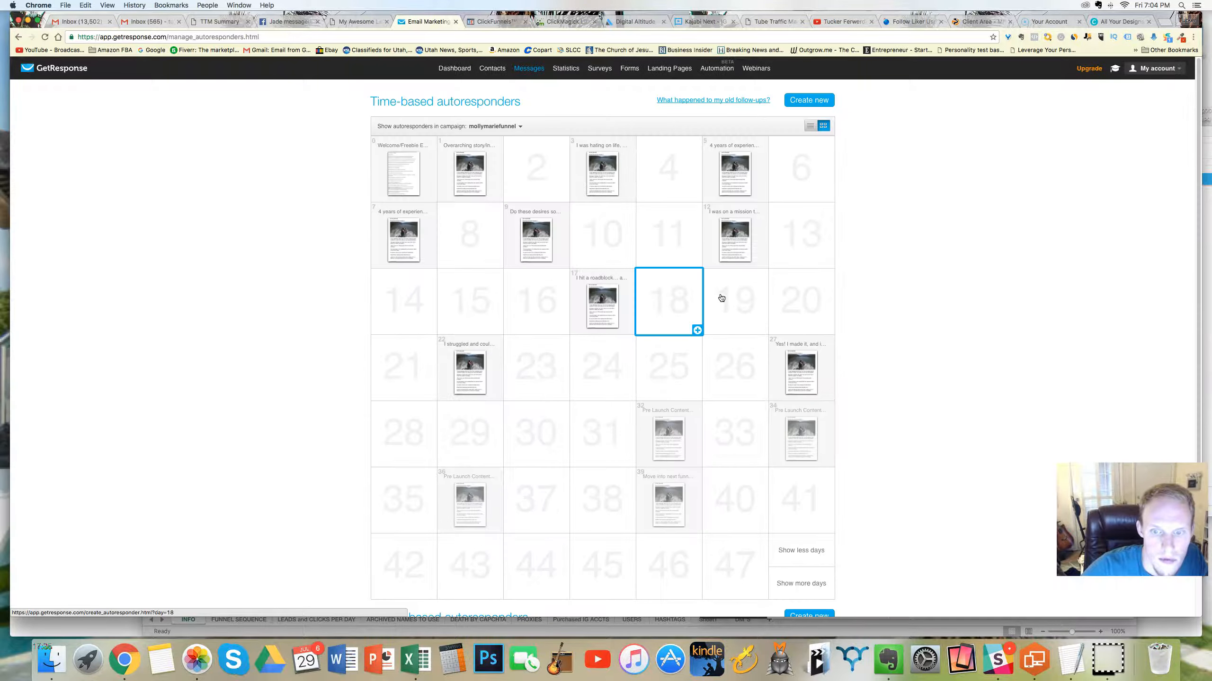
Step: Preview the remaining unpublished autoresponders in the calendar and open the day 32 autoresponder for editing
scroll(691, 358, "down", 3)
mouse_move(663, 267)
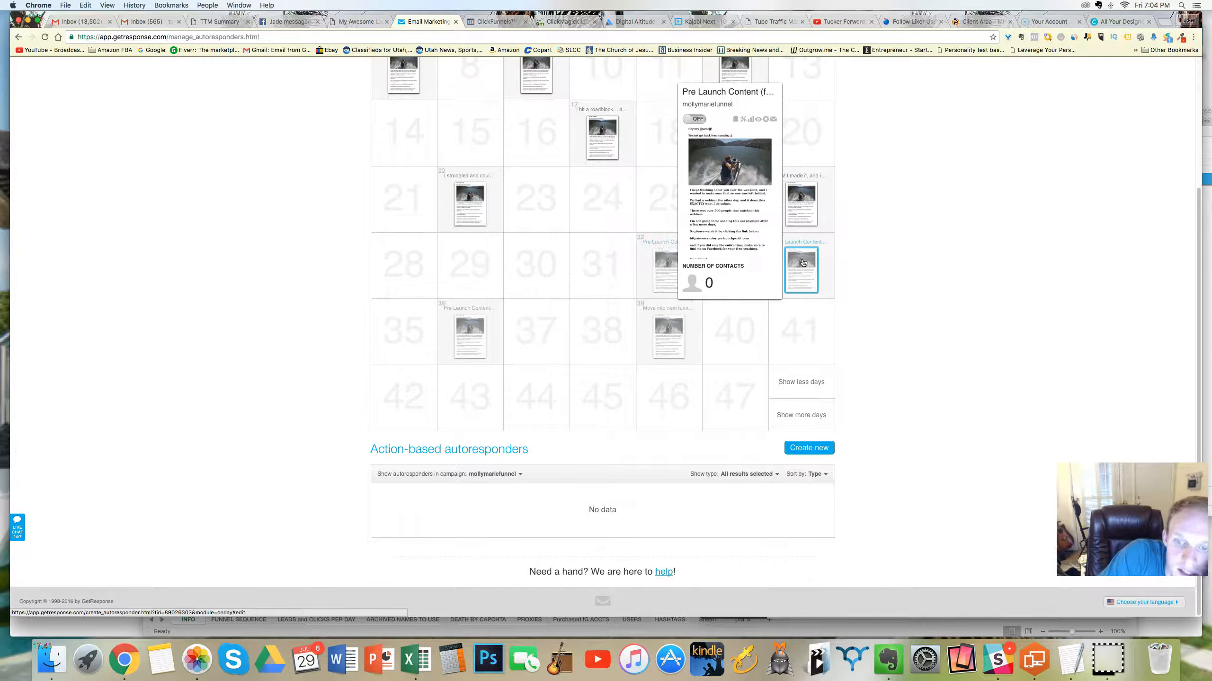
mouse_move(465, 354)
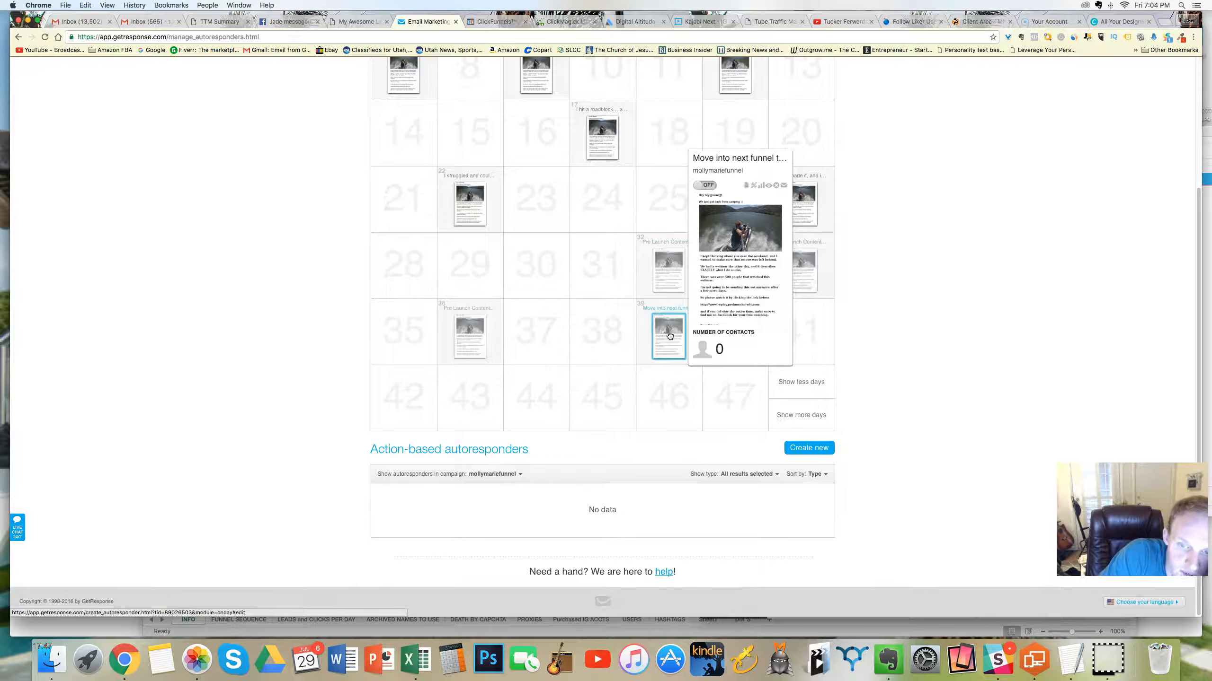
left_click(668, 261)
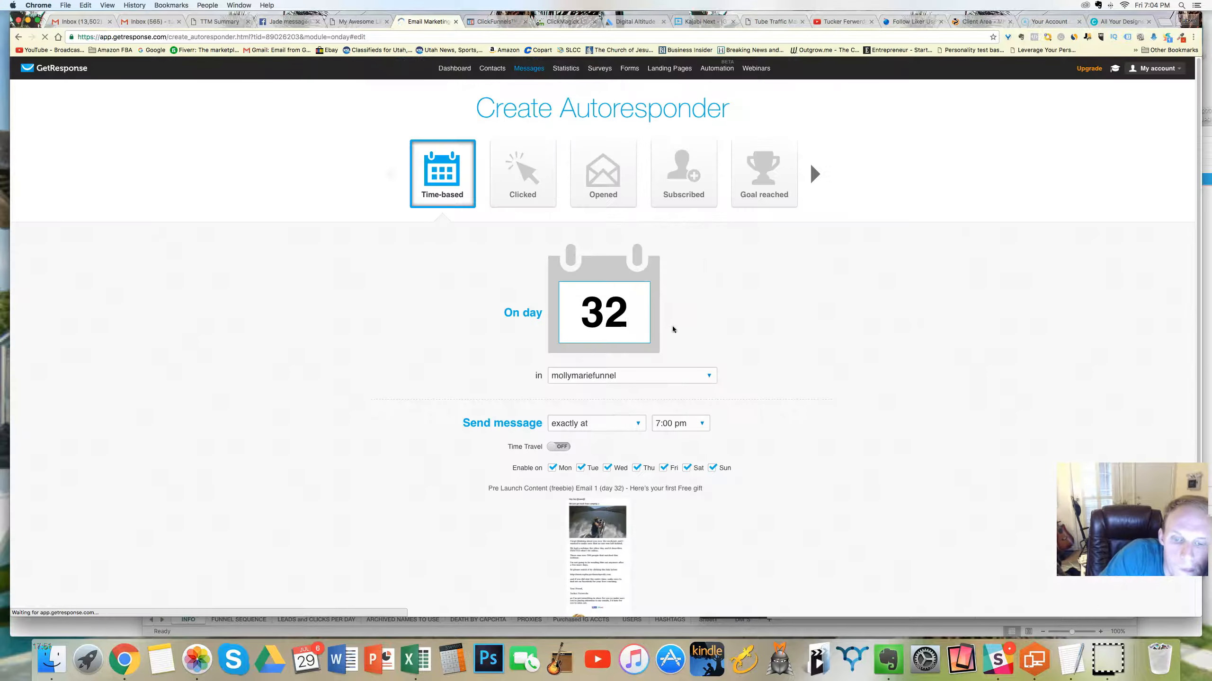
Step: Replace the day 32 message with the existing autoresponder message "I was hating on life, I couldn't take it any more.."
scroll(660, 462, "down", 3)
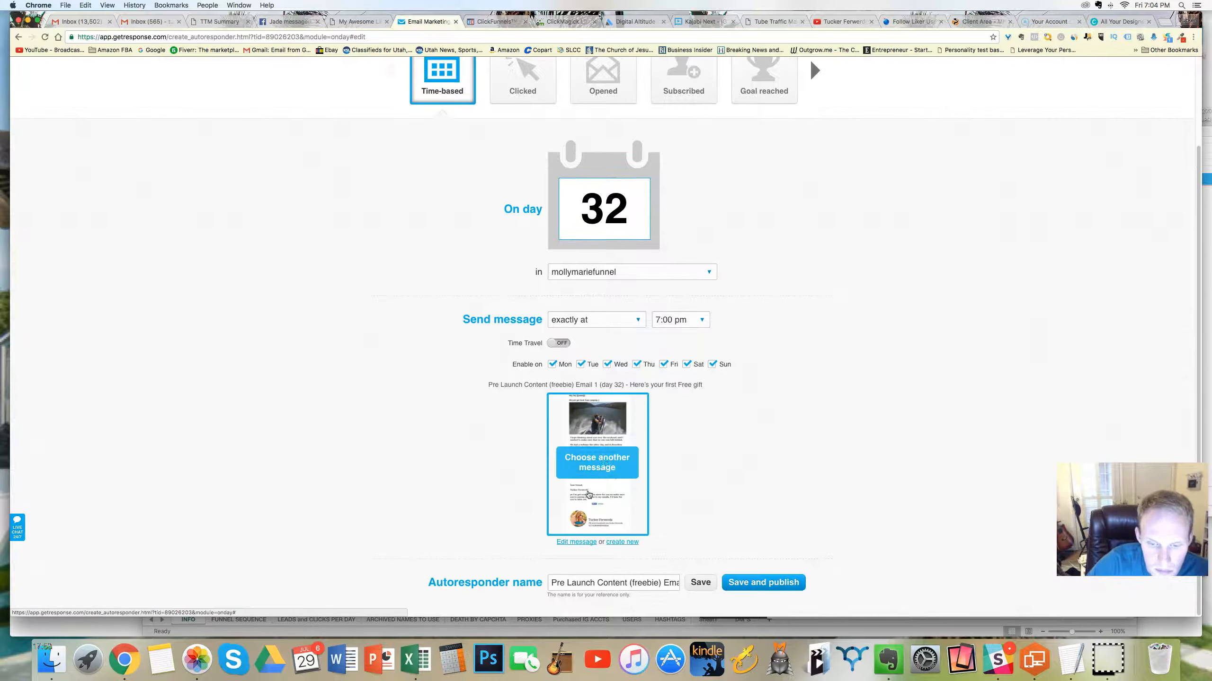
left_click(563, 441)
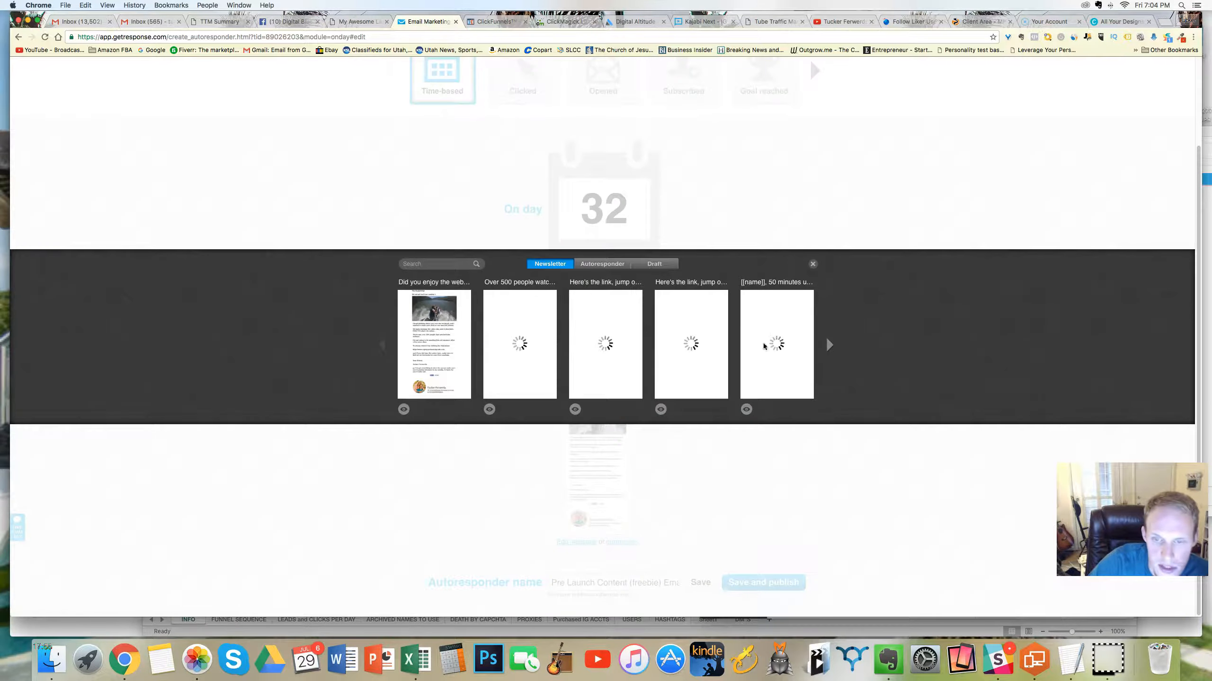
left_click(603, 264)
left_click(828, 344)
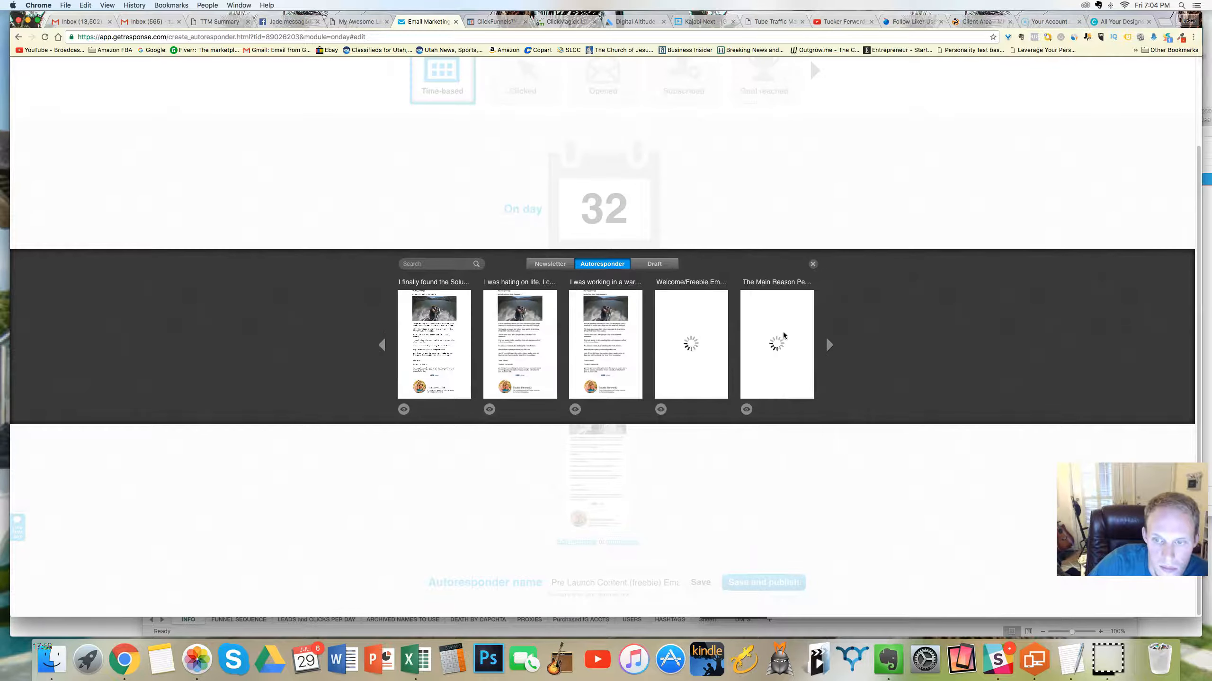
left_click(383, 342)
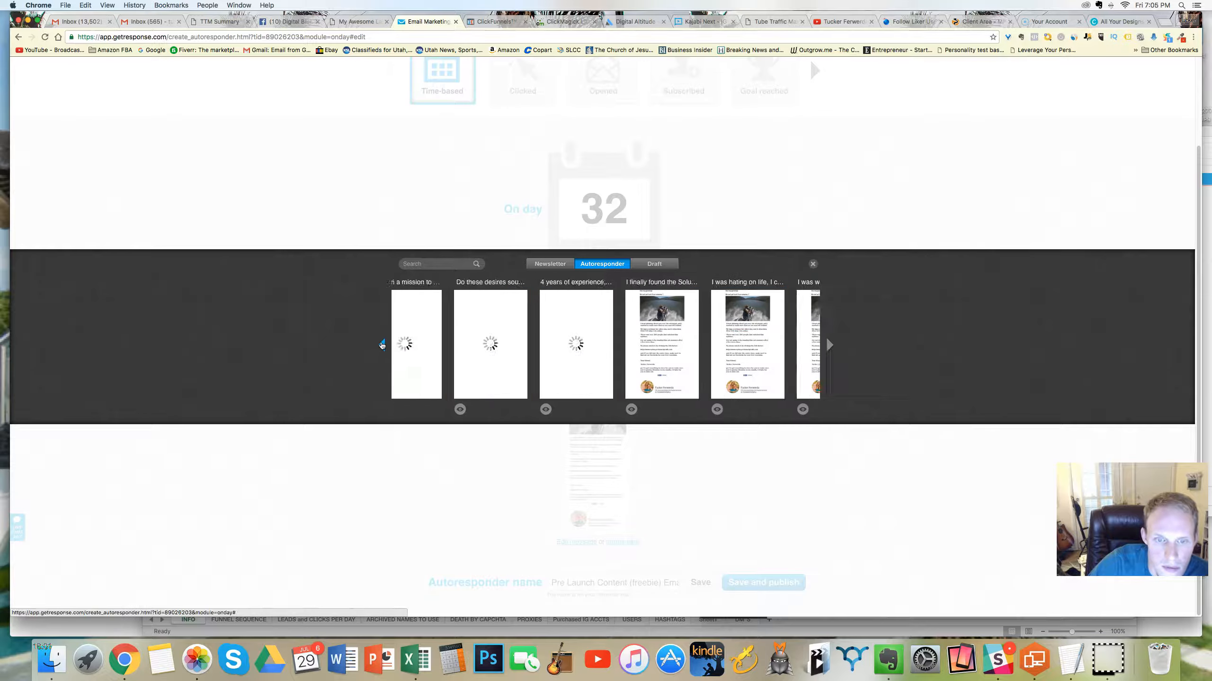
left_click(829, 345)
mouse_move(423, 353)
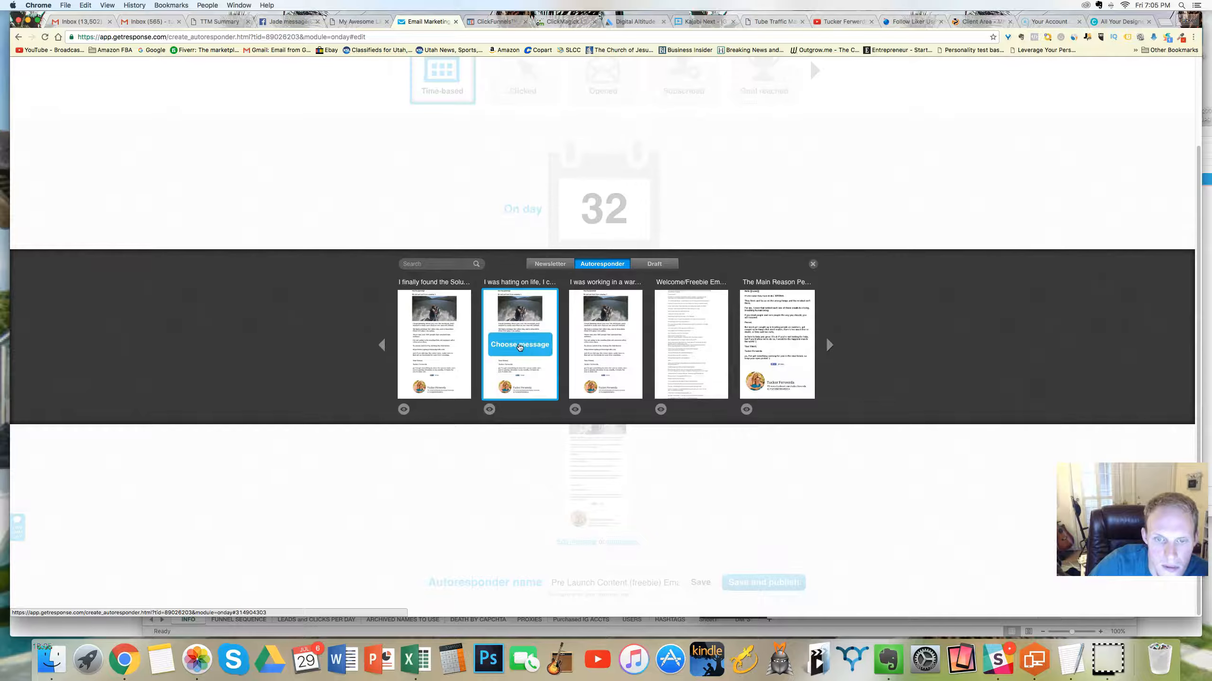
left_click(519, 345)
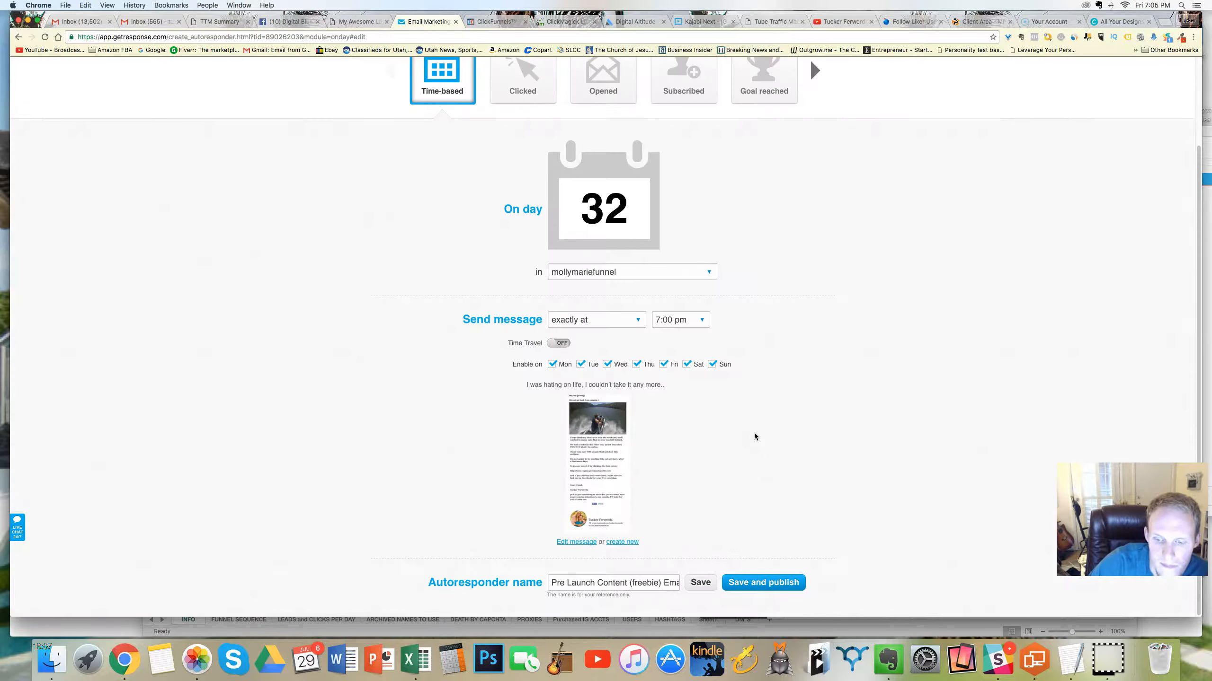
Step: Shorten the day 32 autoresponder name to "Here's your first Free gift"
left_click_drag(673, 581, 533, 587)
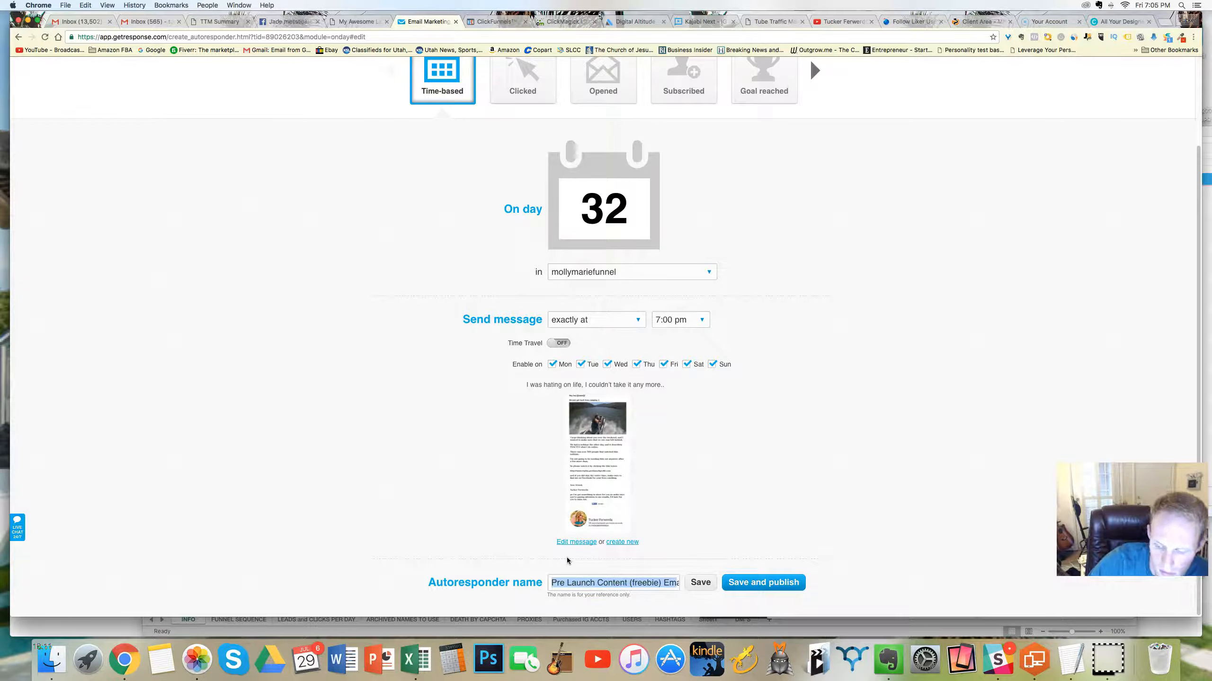
key("BackSpace")
left_click_drag(606, 583, 537, 586)
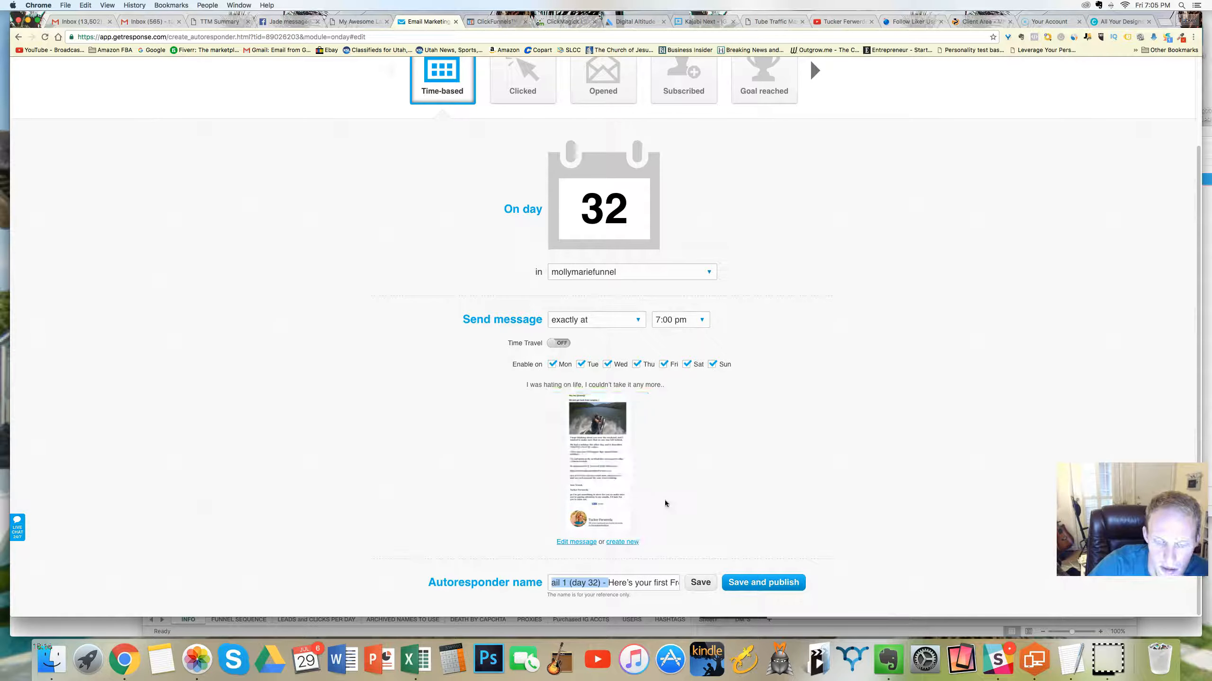
key("BackSpace")
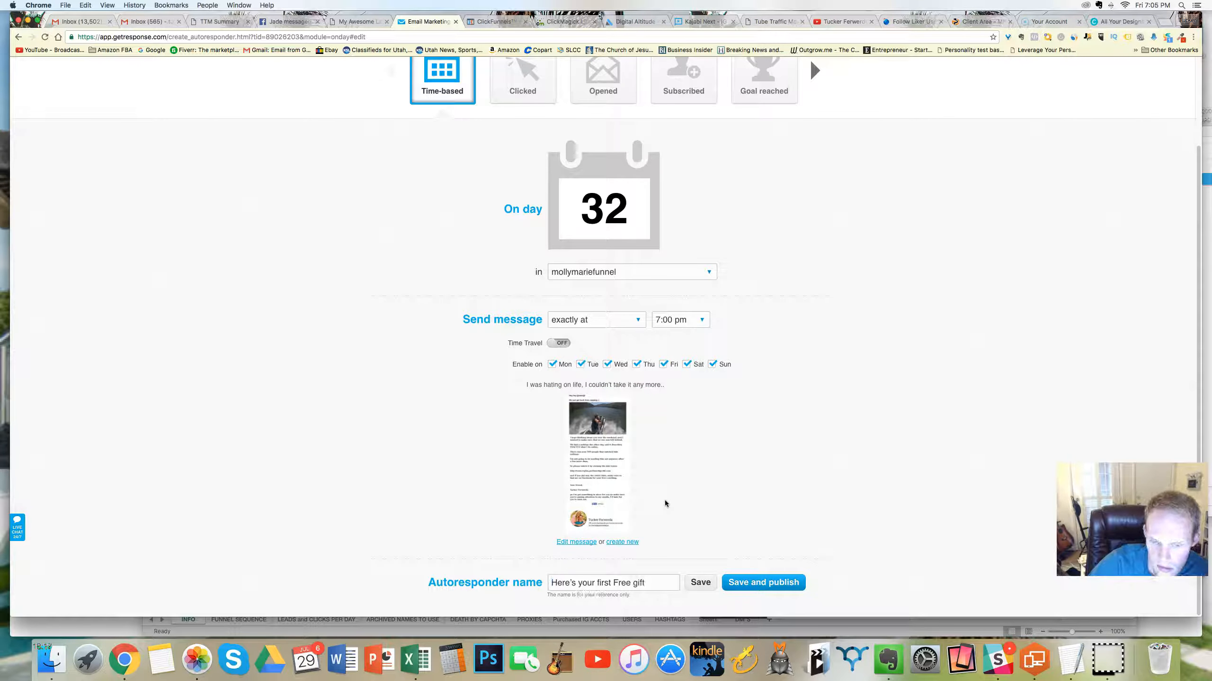
Step: Switch to Evernote to check the funnel note's planned emails from day 27 onward, and return to GetResponse
left_click(889, 660)
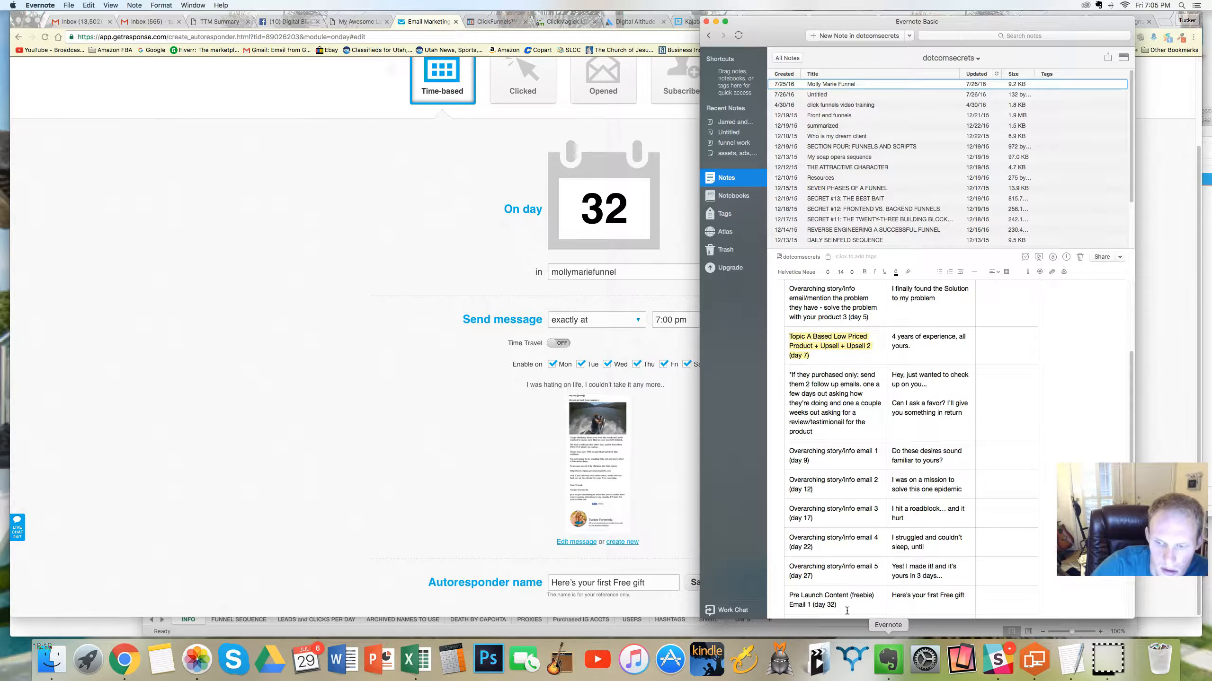
scroll(957, 528, "down", 5)
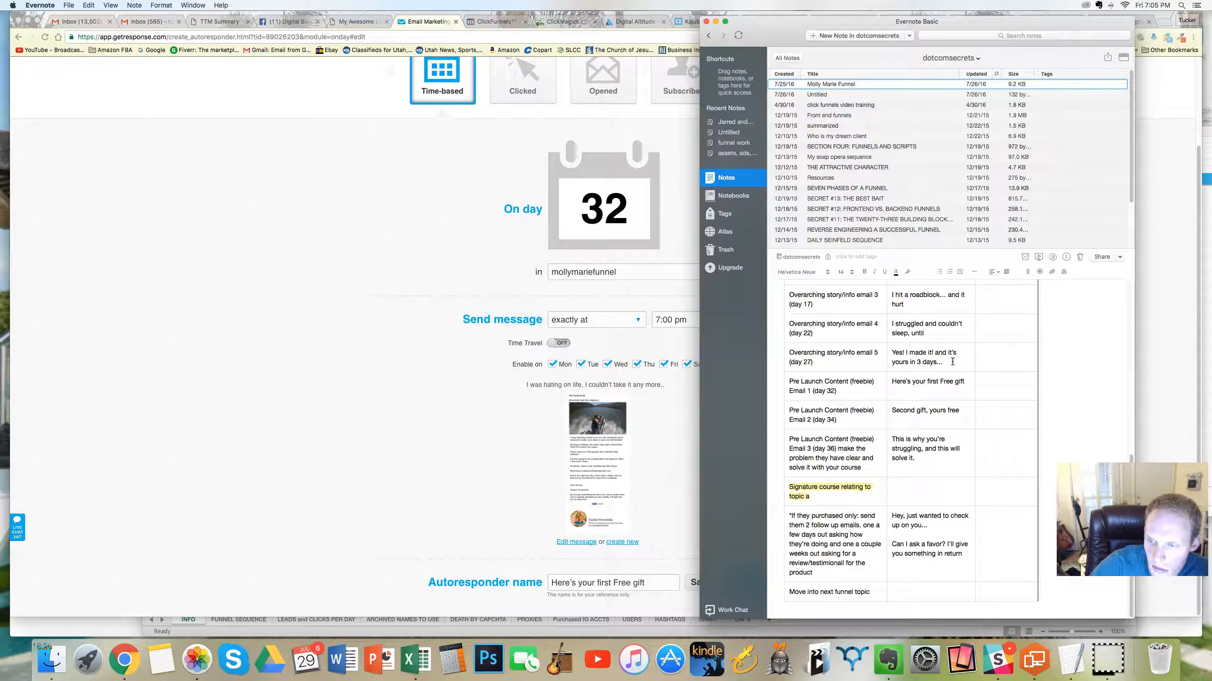
left_click(642, 450)
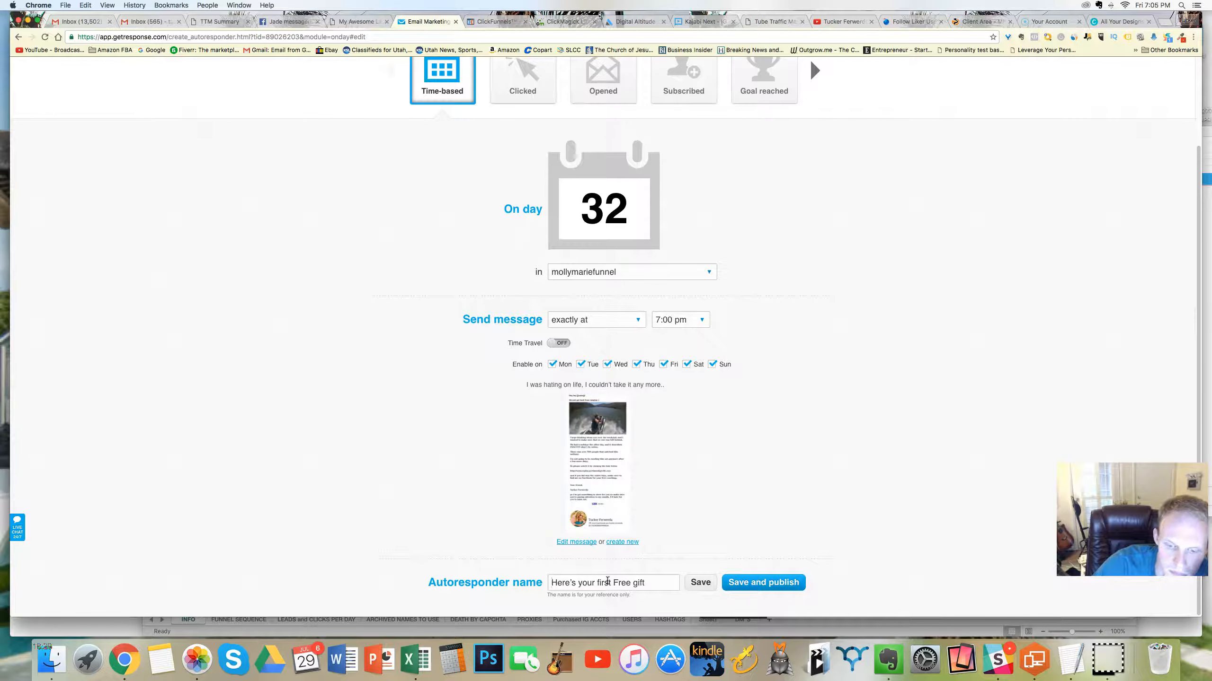
Step: Try to replace the autoresponder name with the copied text, and clear the name field
left_click_drag(657, 582, 533, 578)
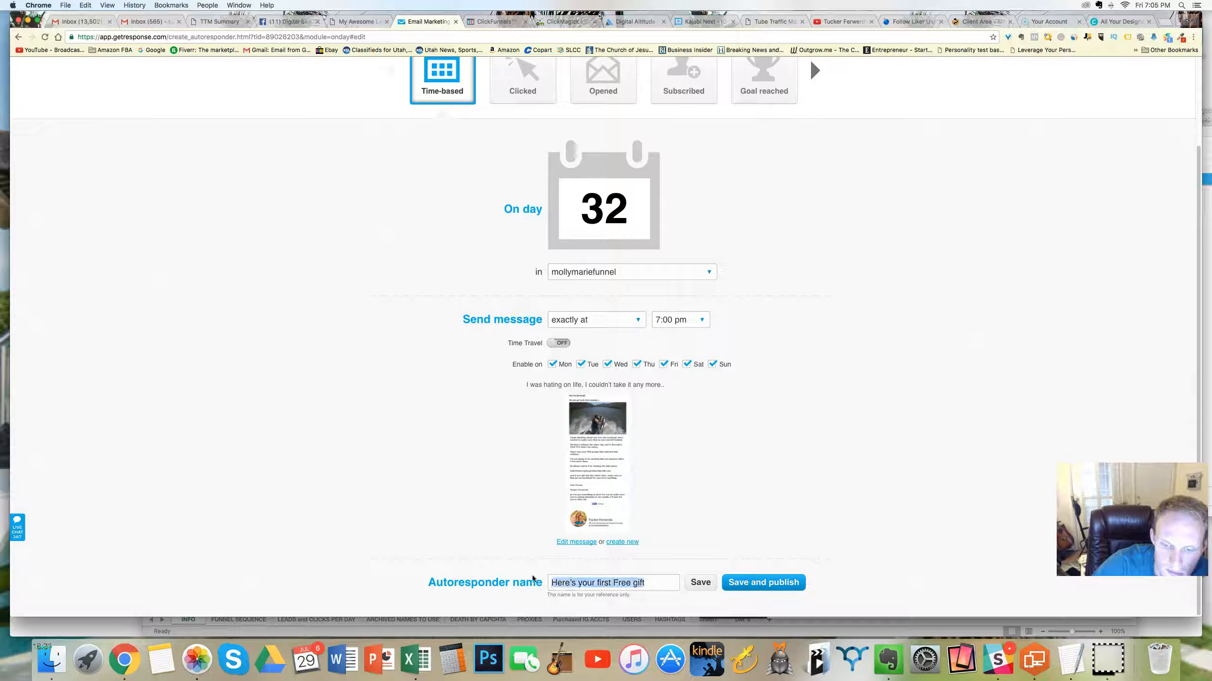
key("super+v")
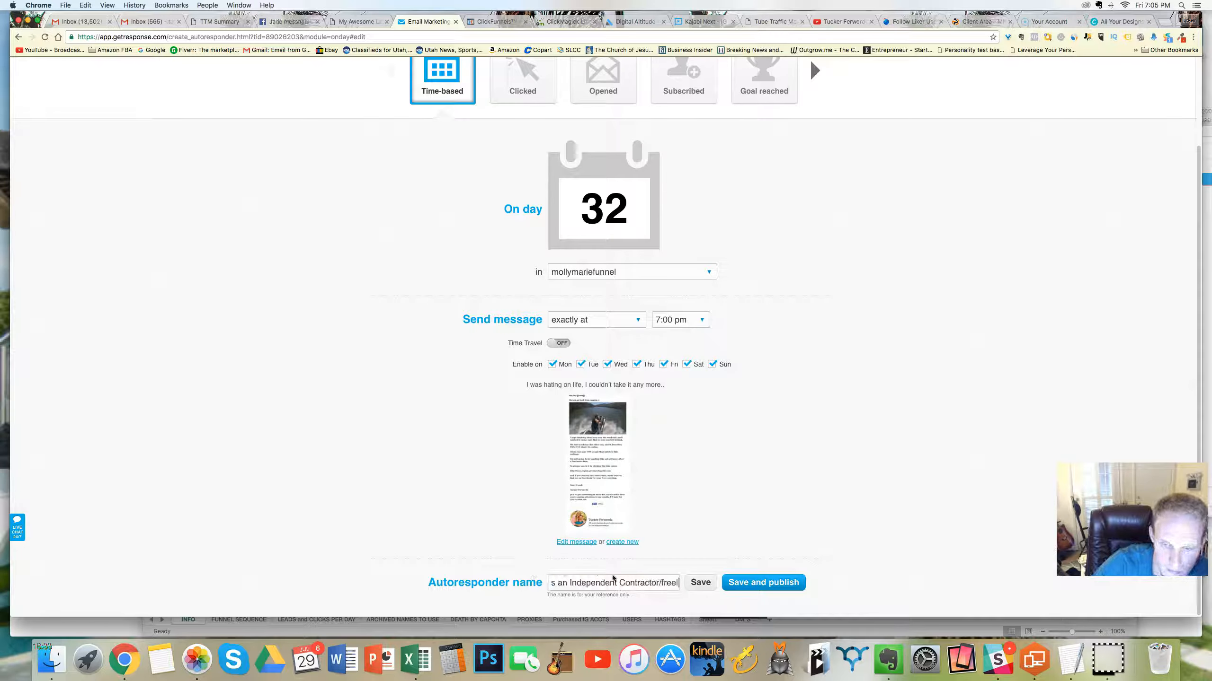
key("super+a")
key("BackSpace")
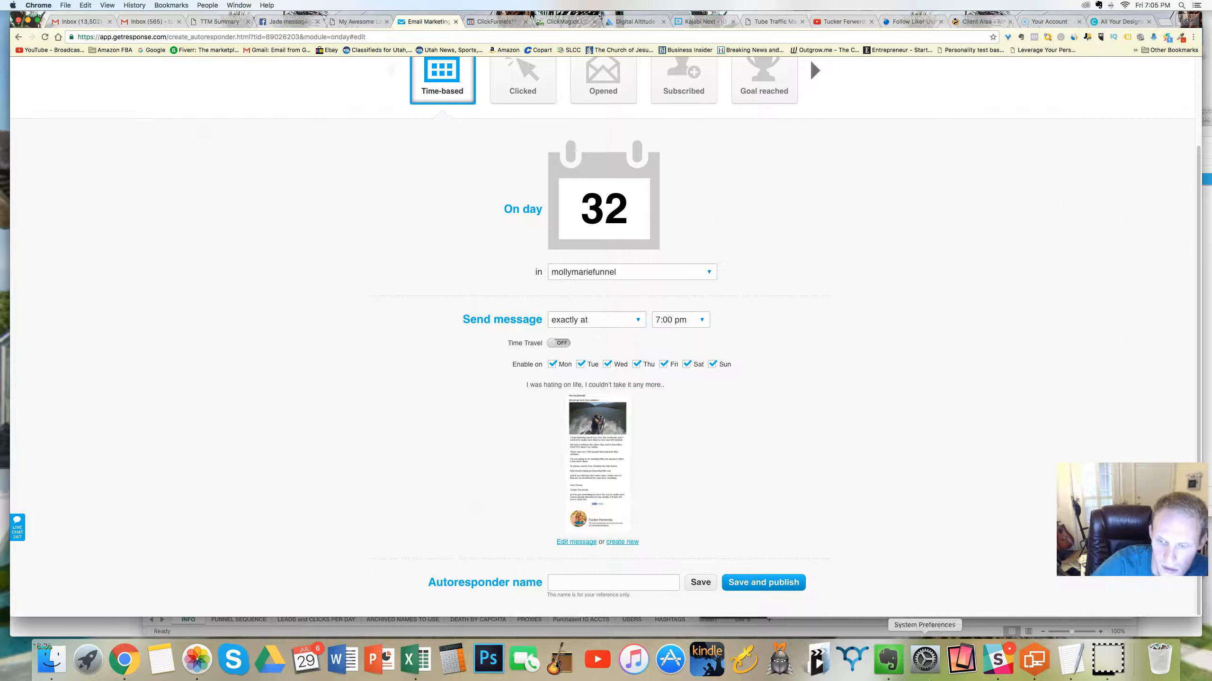
Step: Copy "Yes! I made it! and it's yours in 3 days..." from the Evernote note into the day 32 autoresponder name and save the autoresponder
left_click(889, 660)
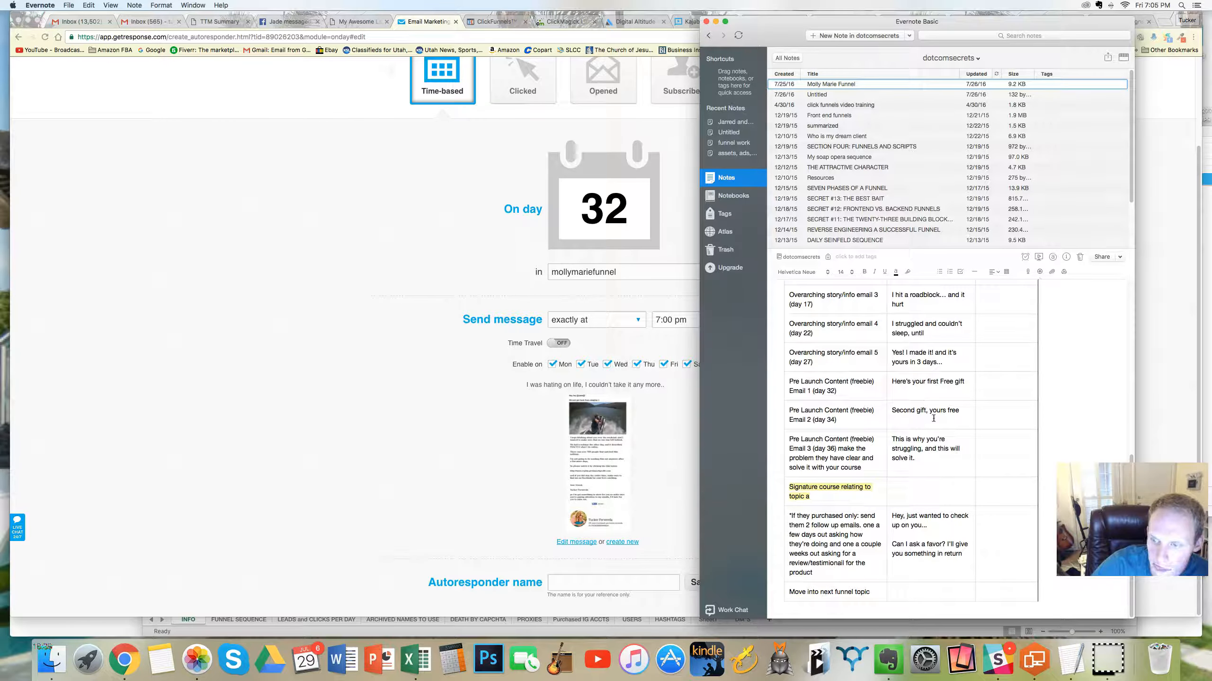
left_click_drag(940, 363, 891, 352)
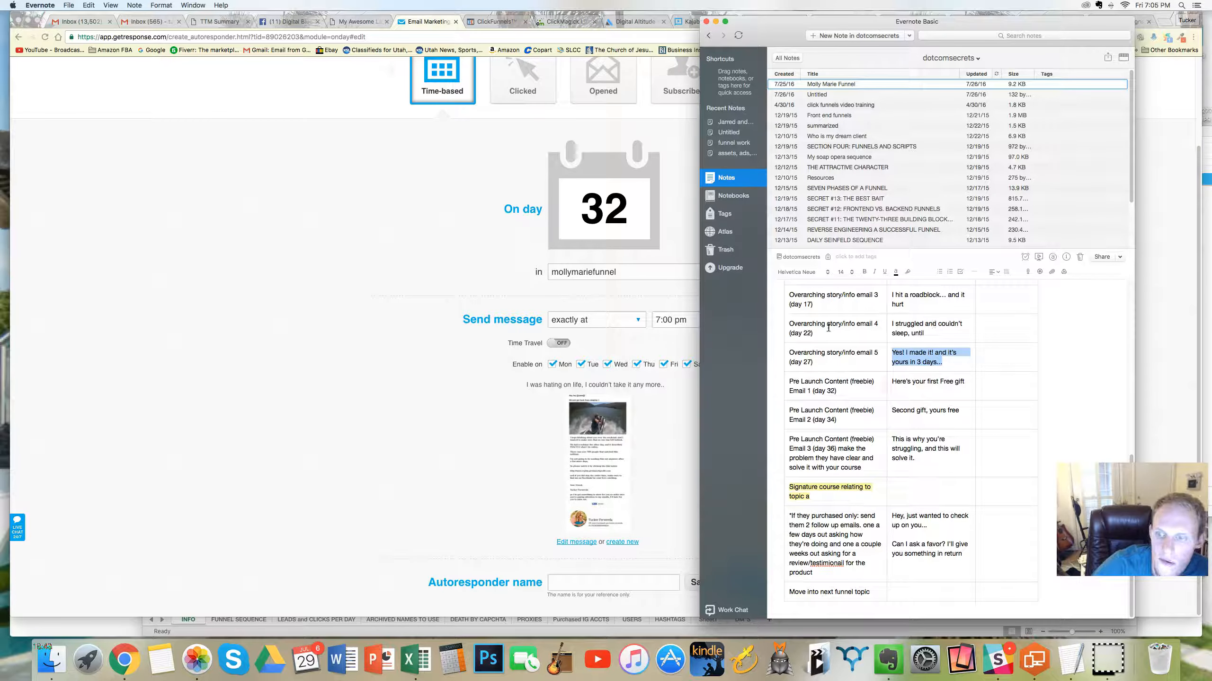
left_click(667, 428)
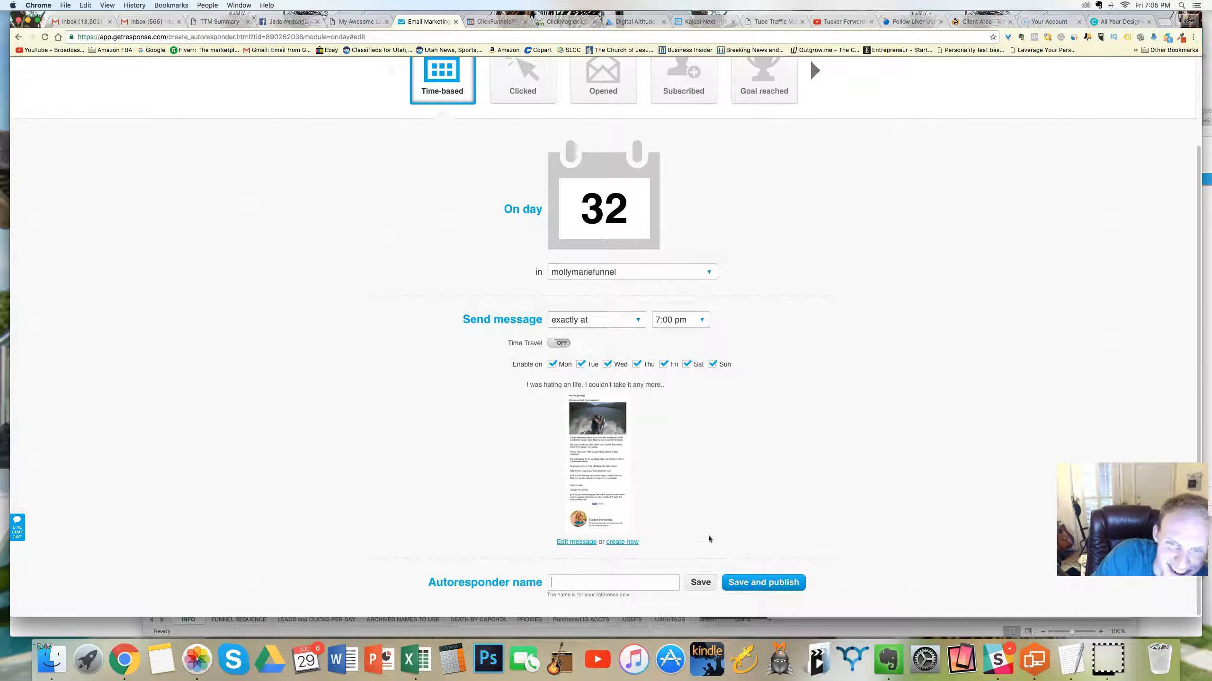
scroll(789, 292, "up", 3)
scroll(738, 301, "down", 3)
left_click(698, 583)
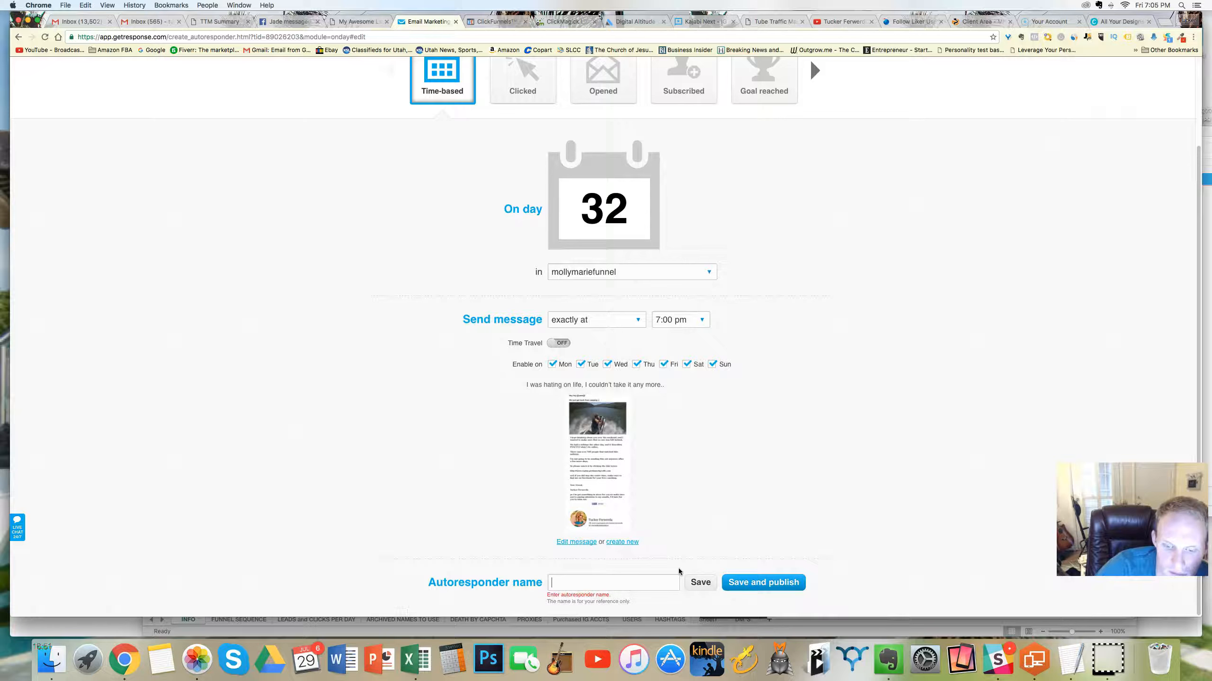
key("super+v")
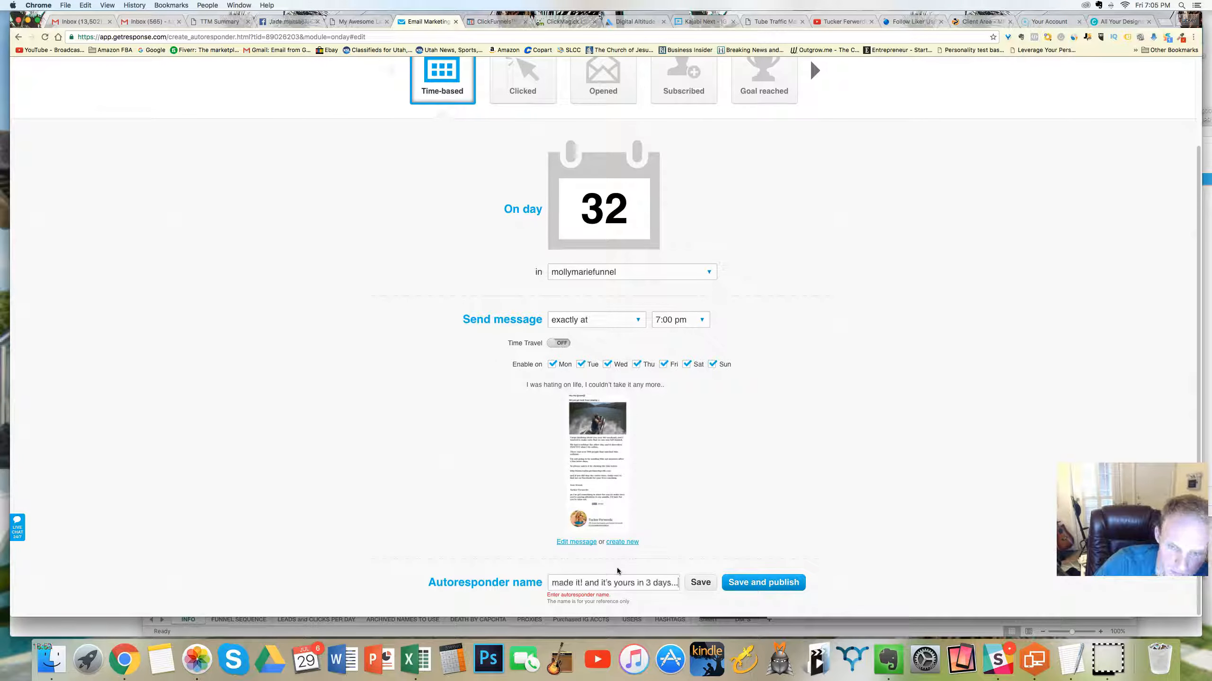
left_click(700, 582)
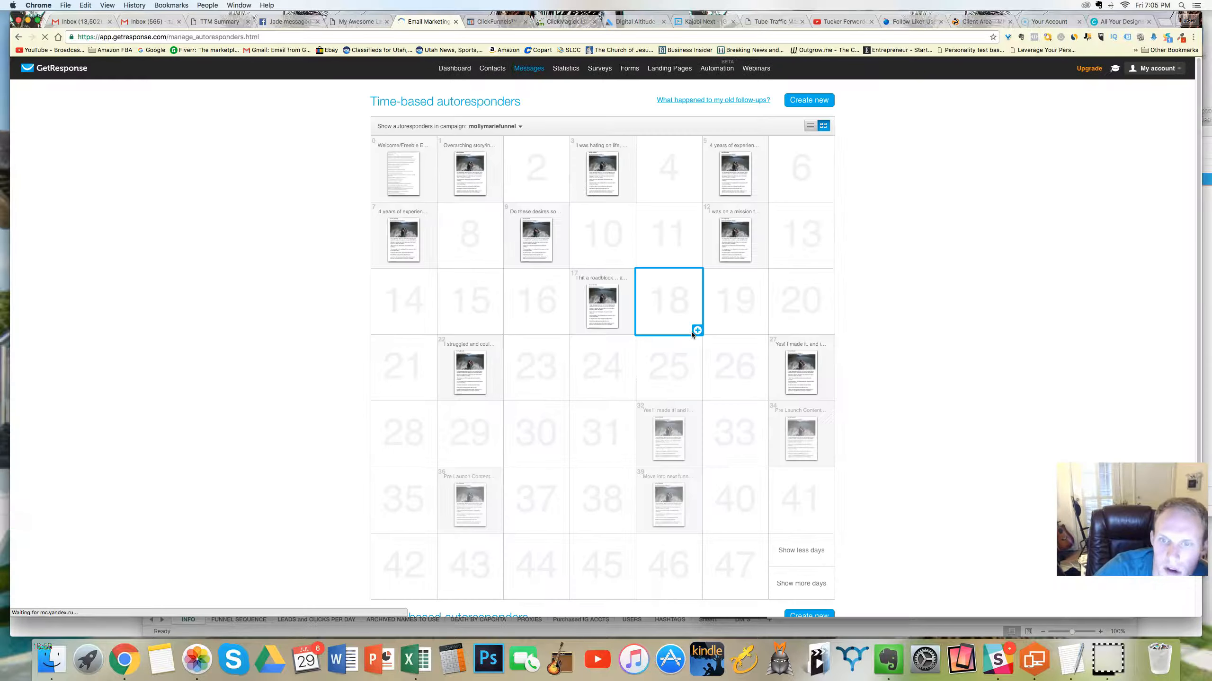
Step: Compare the autoresponder calendar's days 27 and 32 with the subject lines planned in the Evernote note
mouse_move(800, 381)
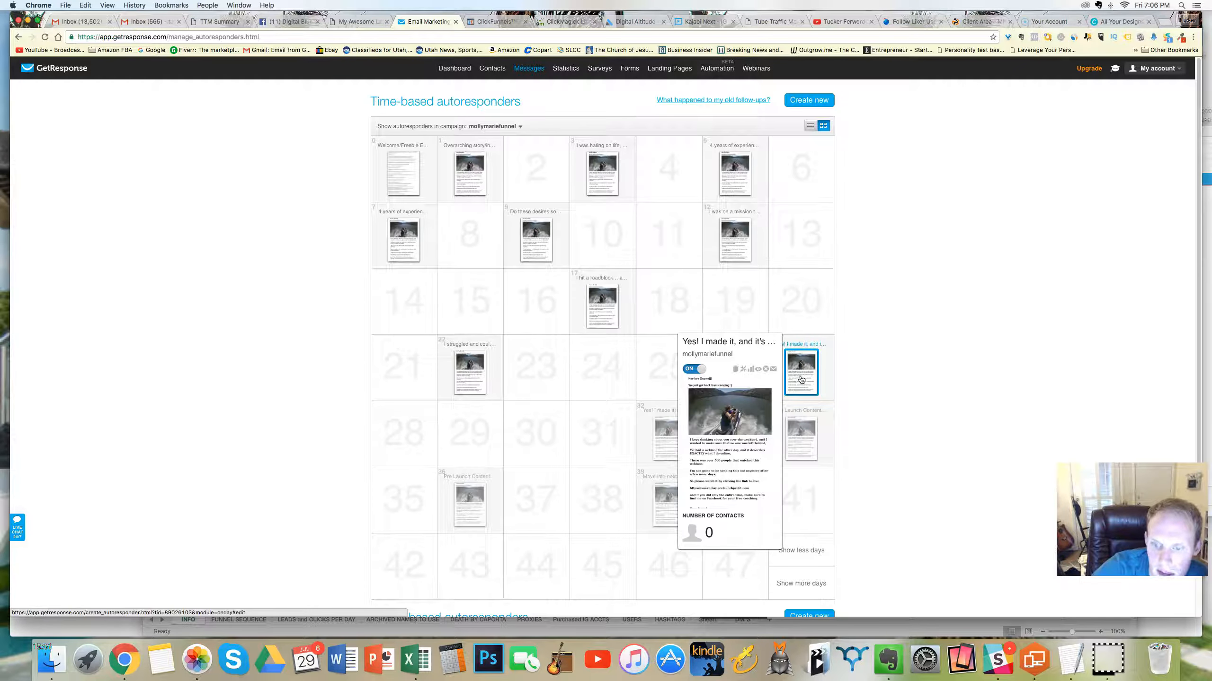
left_click(882, 657)
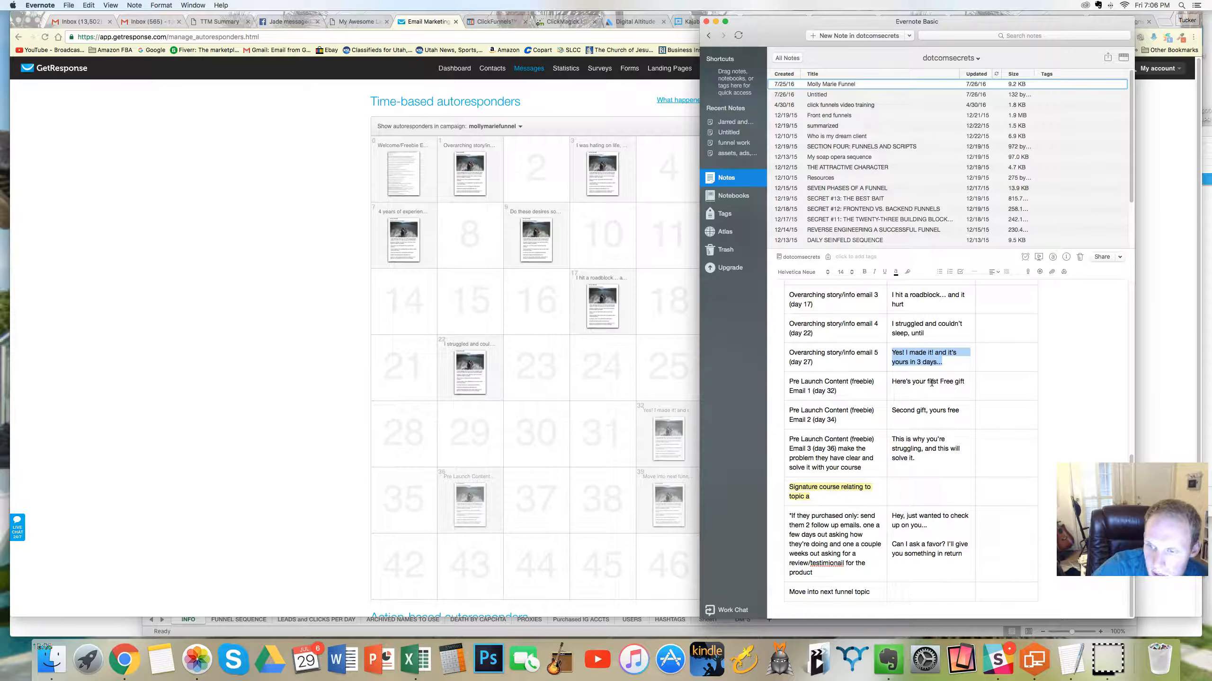
left_click(670, 370)
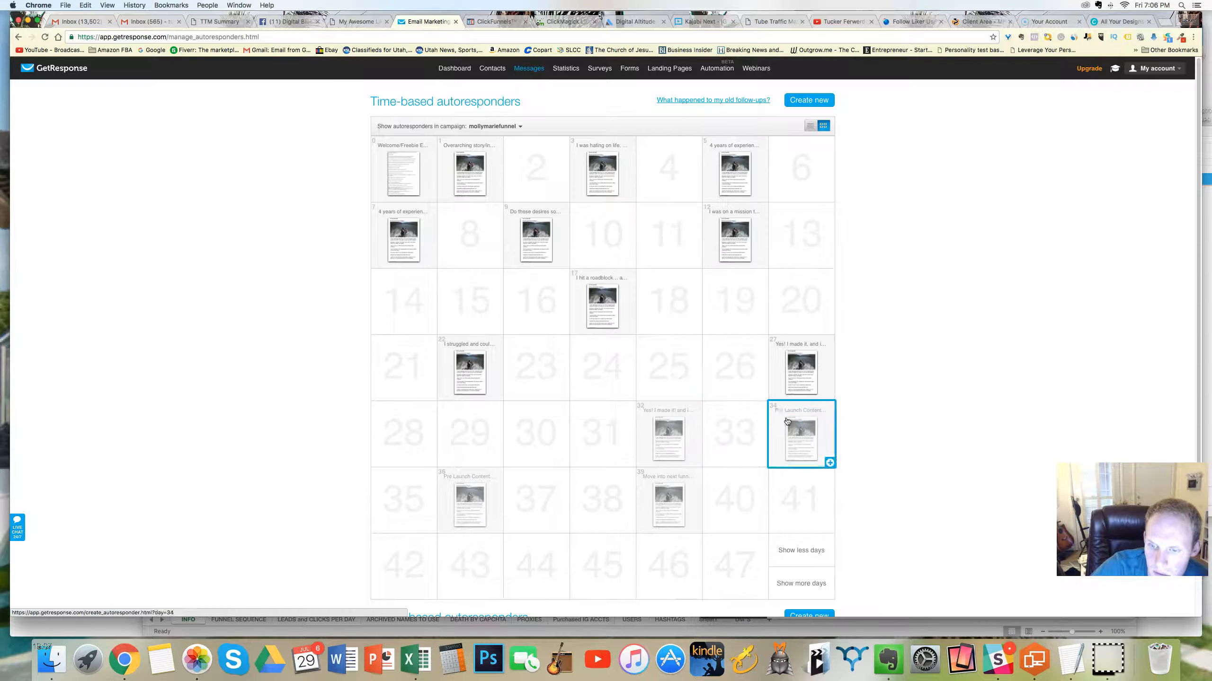
Step: Open the day 27 autoresponder and look at the messages available to replace its current one, without choosing any
left_click(801, 365)
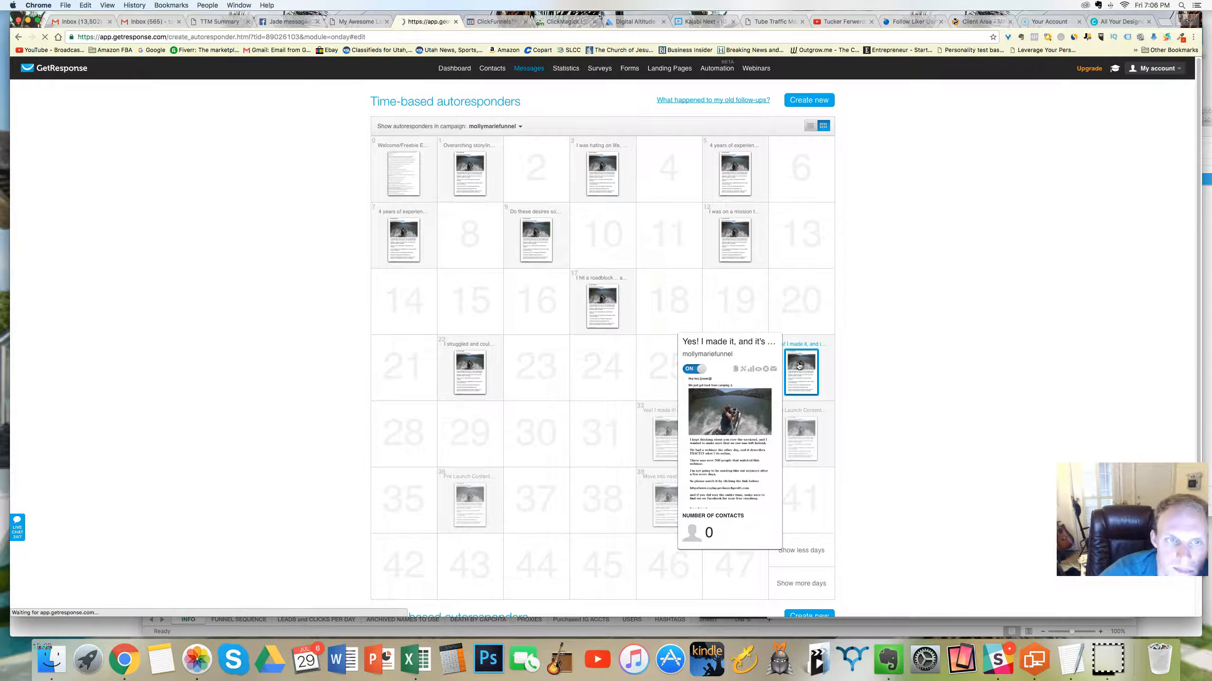
scroll(500, 276, "down", 2)
left_click(599, 453)
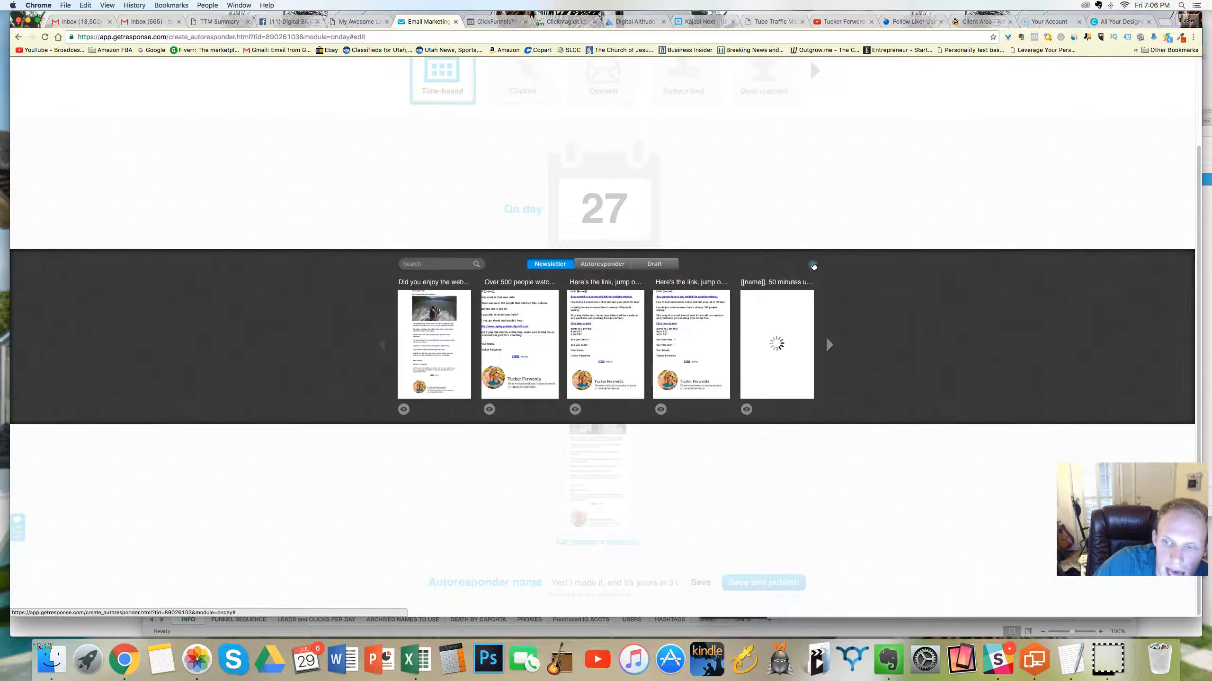
left_click(812, 265)
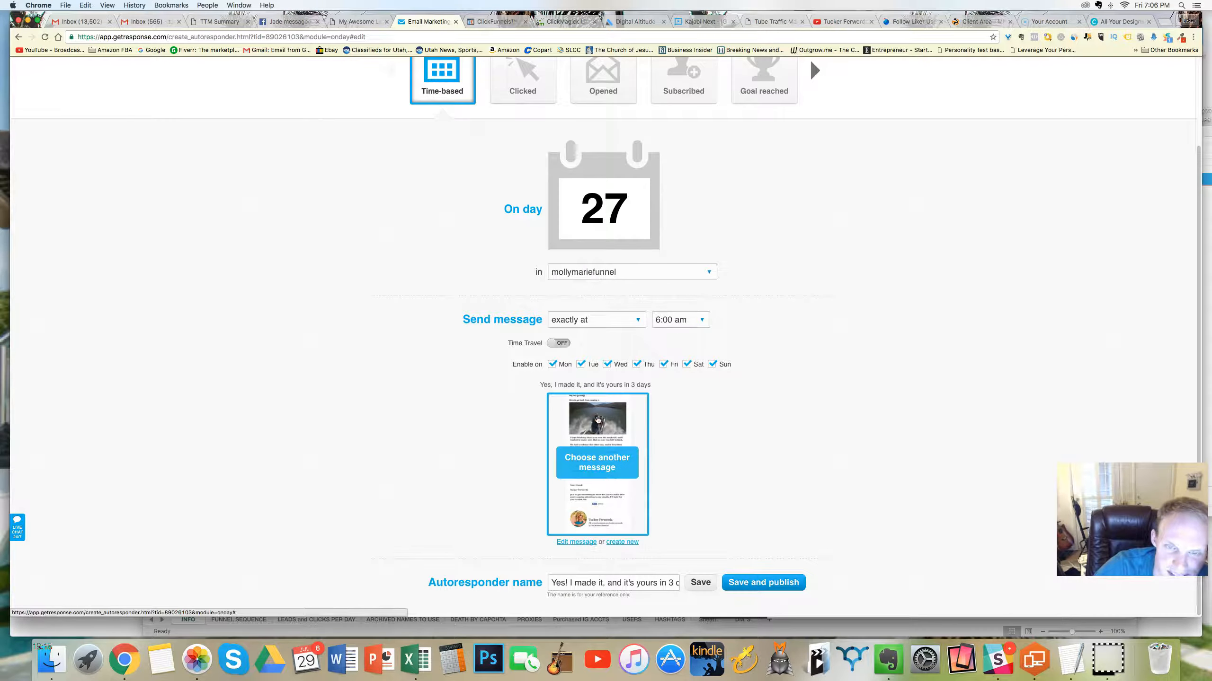
Step: Append "It's a free gift :)" to the postscript of the day 27 message, and save and publish its autoresponder
left_click(597, 420)
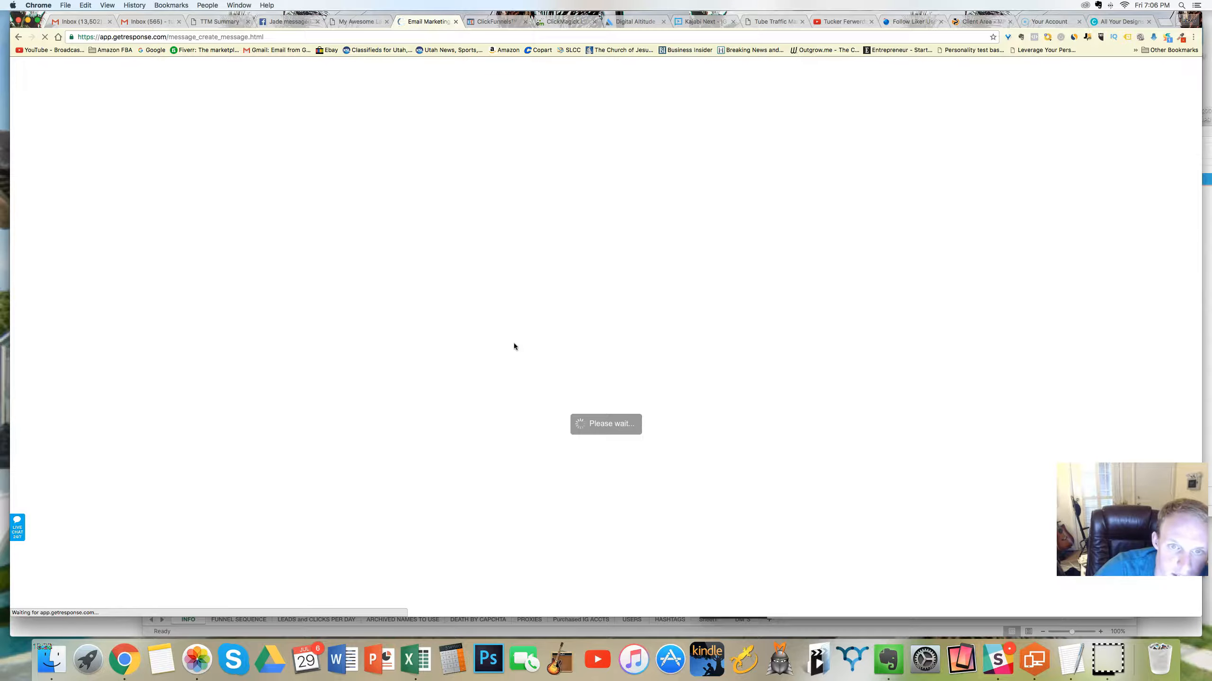
scroll(534, 345, "down", 3)
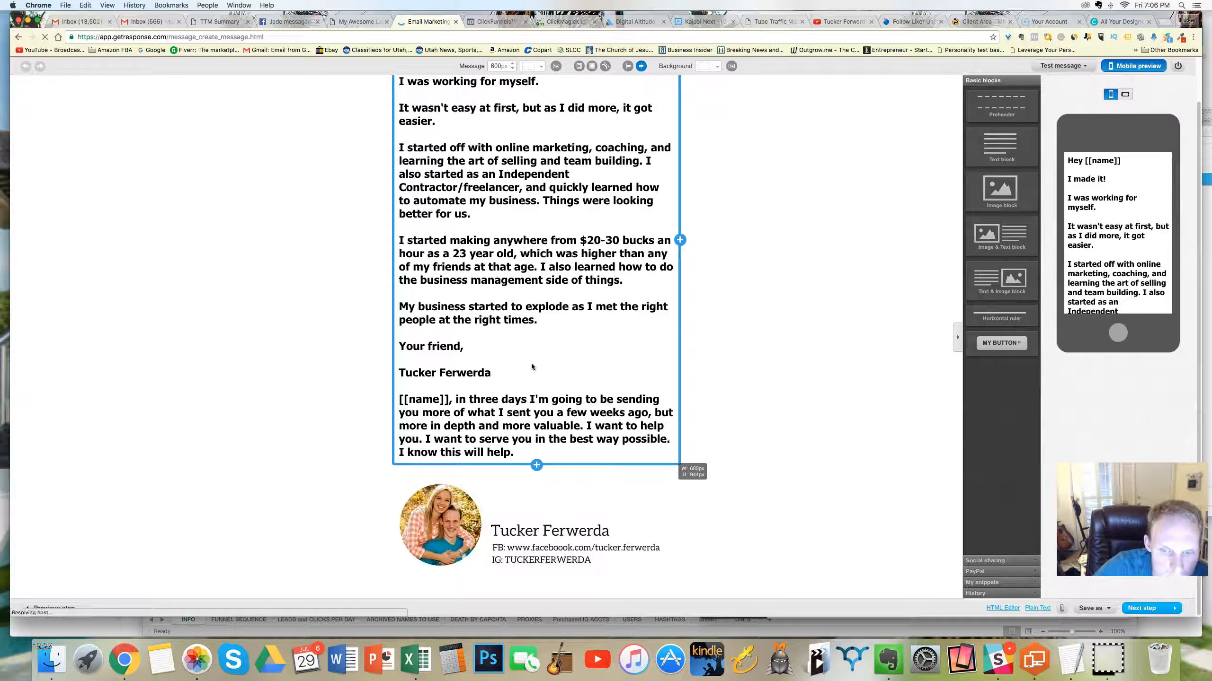
left_click(517, 455)
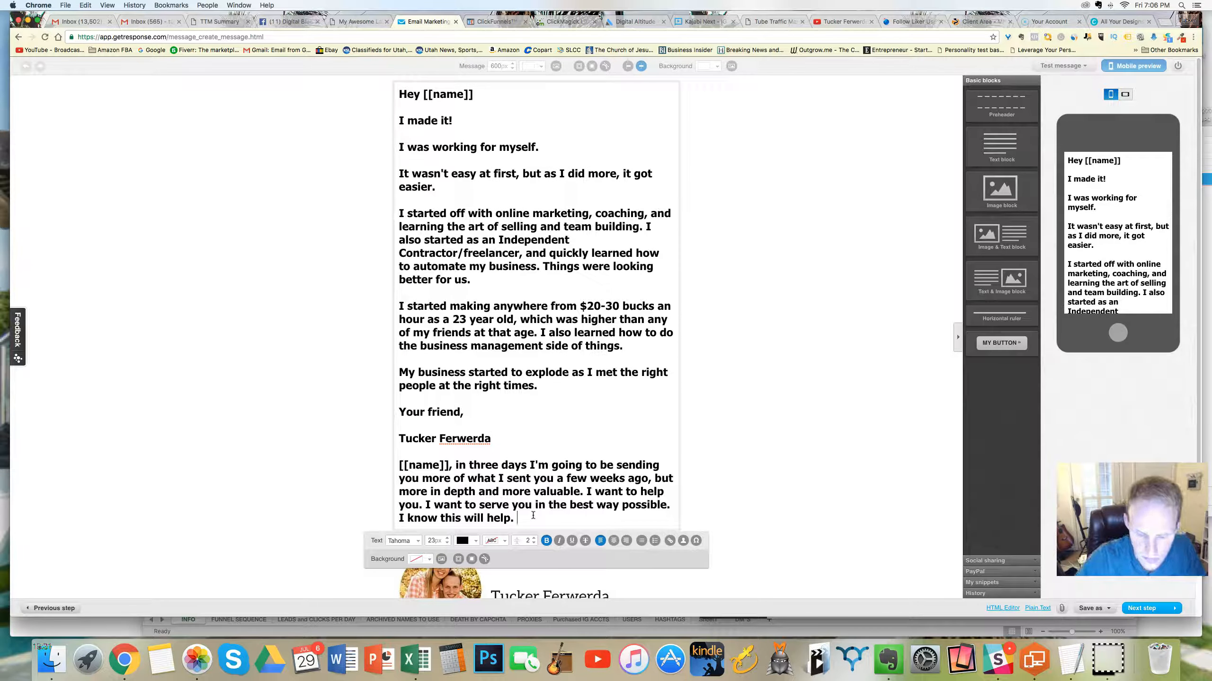
type("itIt's a free gift :")
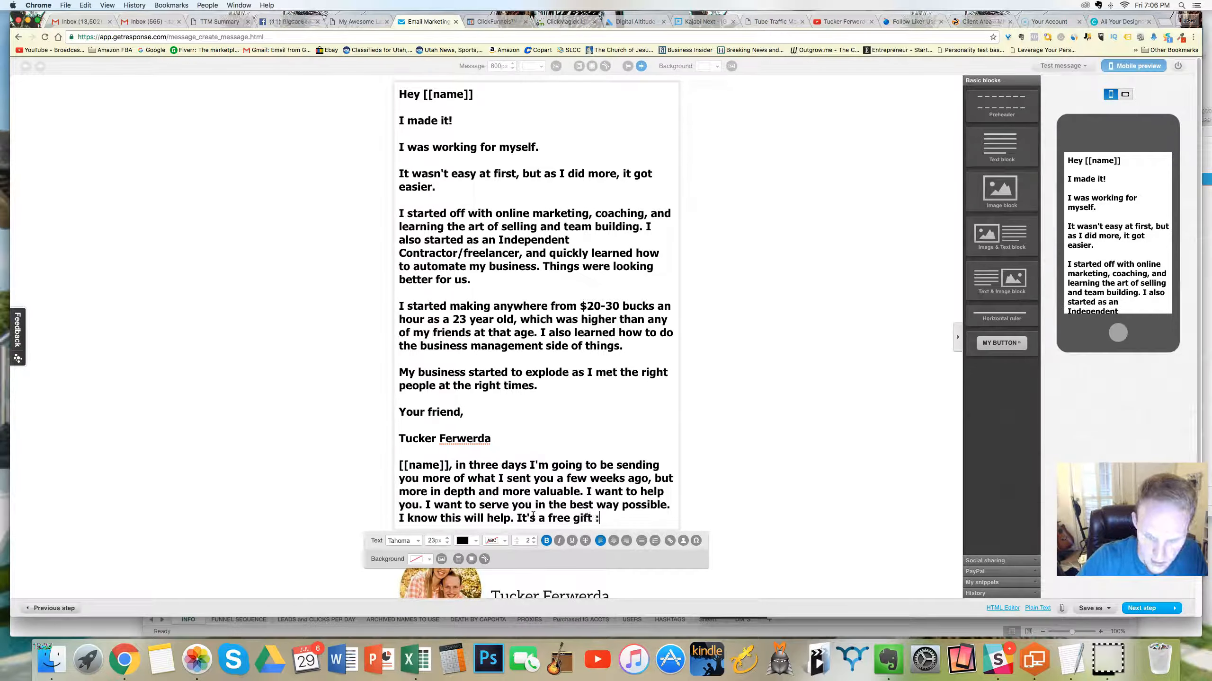
type(")")
scroll(822, 504, "down", 3)
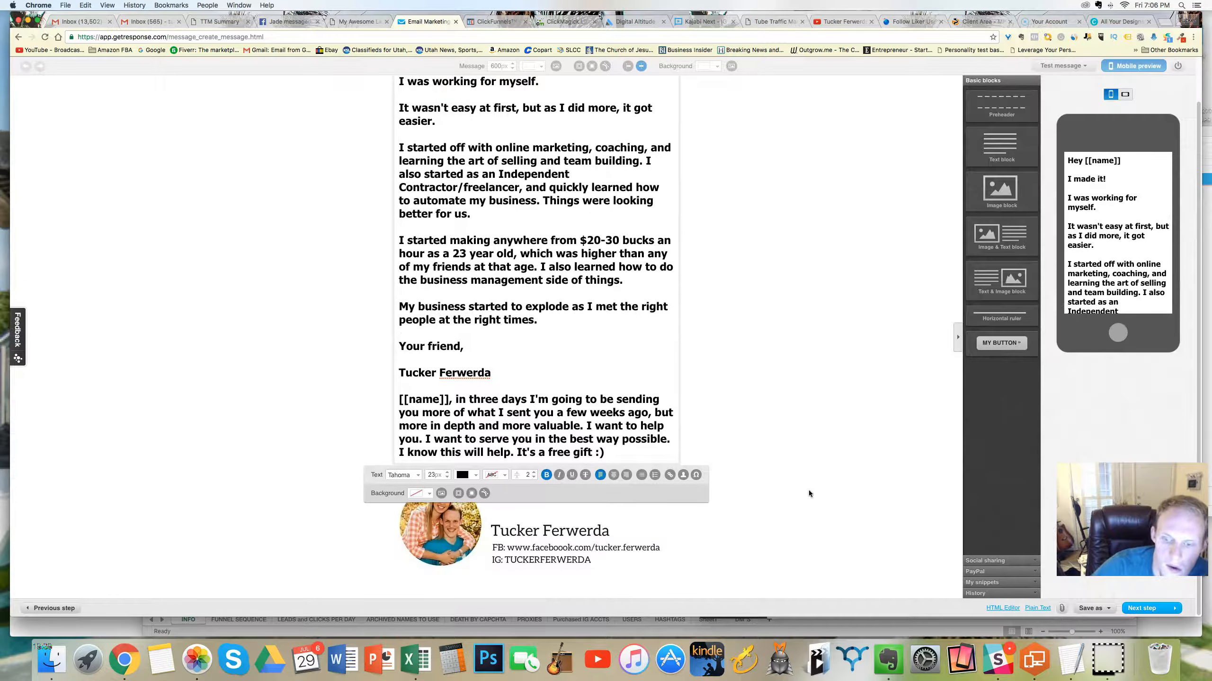
left_click(1145, 608)
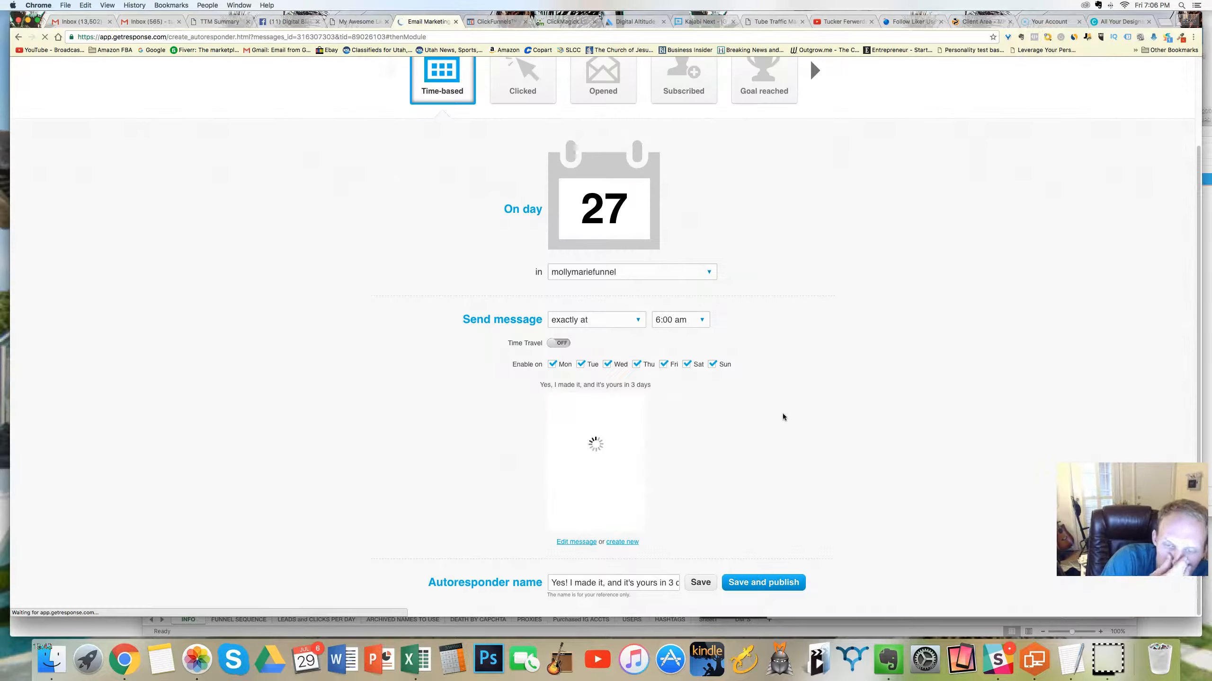
left_click(749, 581)
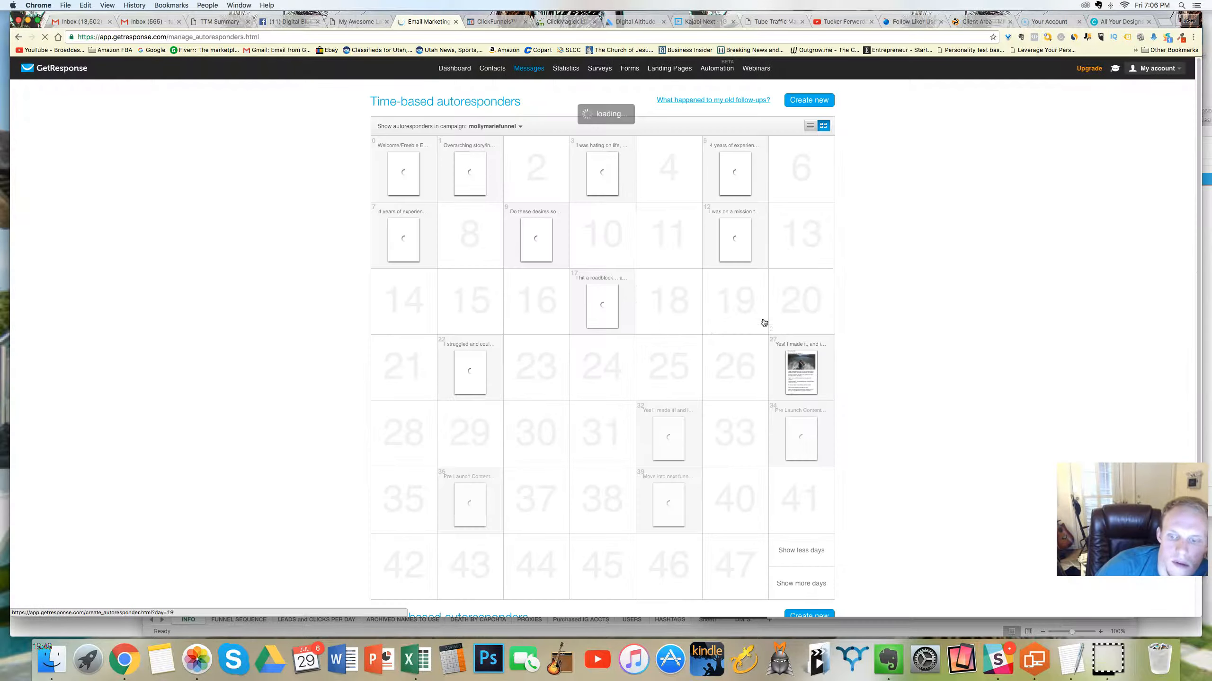
Step: Open the day 32 autoresponder and replace its name with "Here's your first Free gift", copied from the Evernote note
left_click(666, 440)
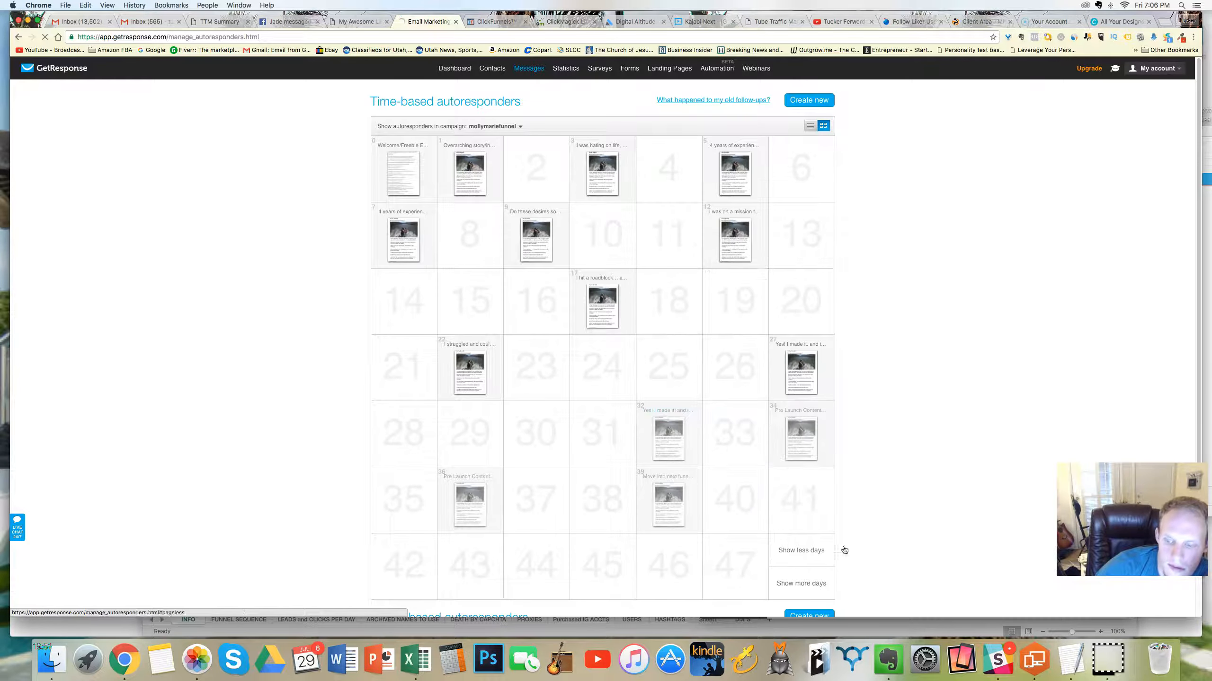
left_click(889, 659)
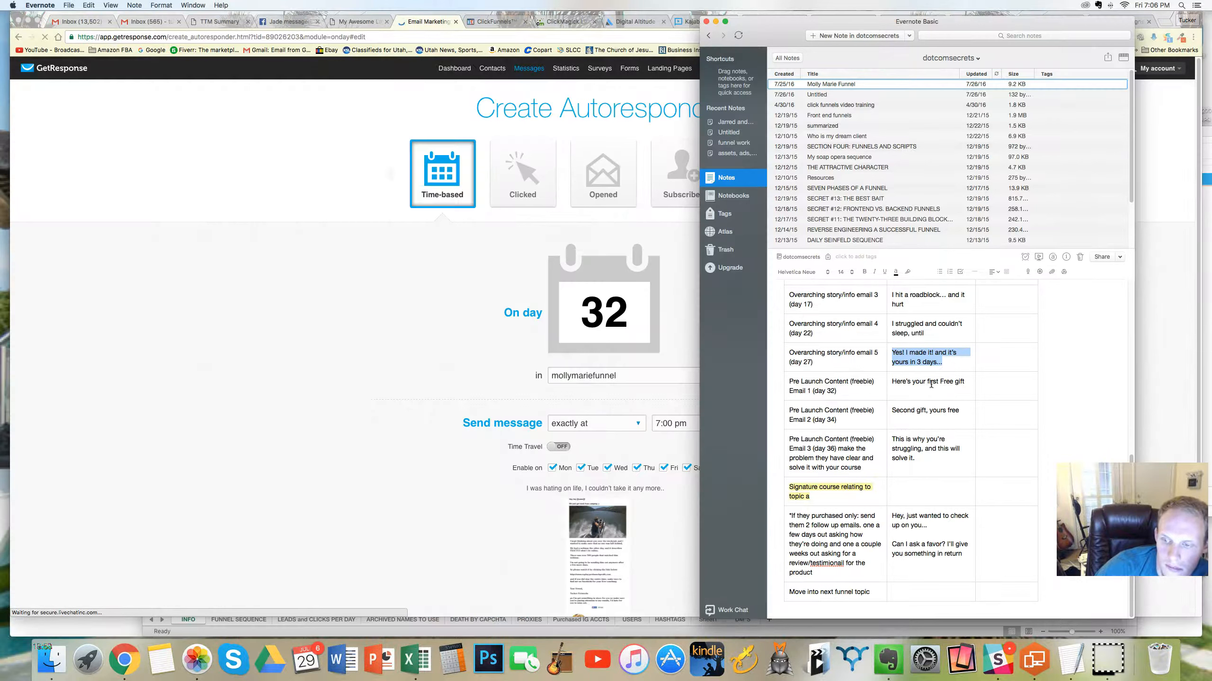
left_click_drag(966, 382, 898, 379)
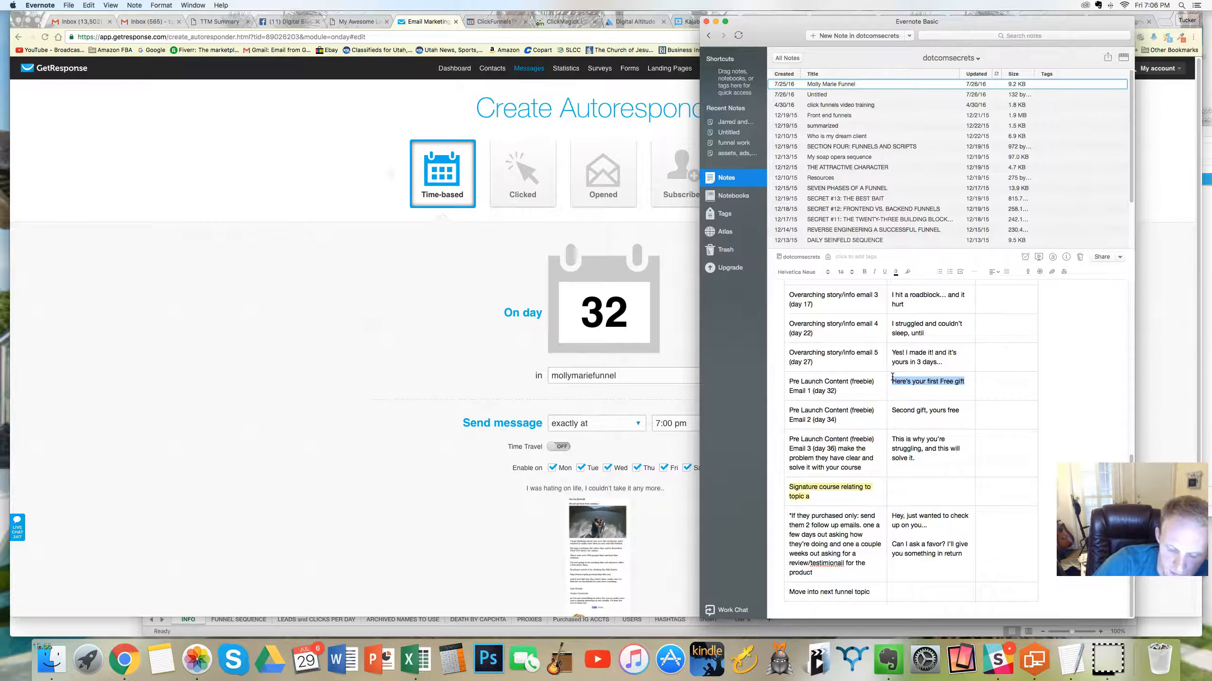
left_click(376, 358)
scroll(397, 352, "down", 3)
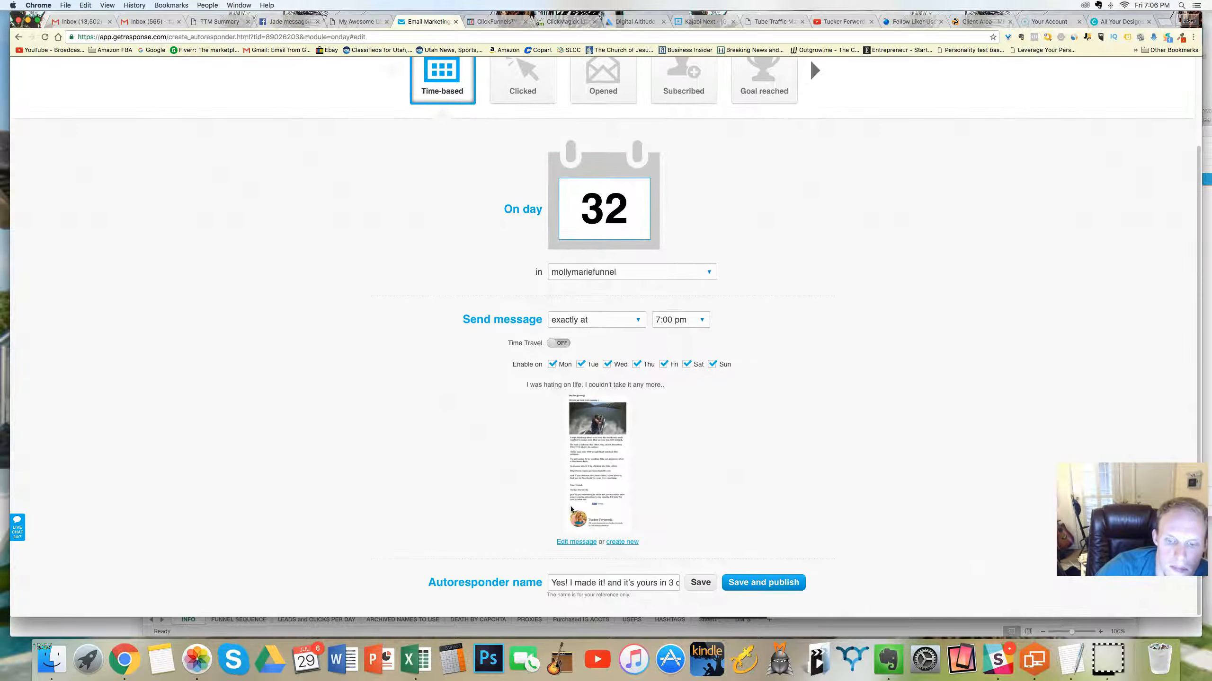
left_click(611, 579)
key("super+a")
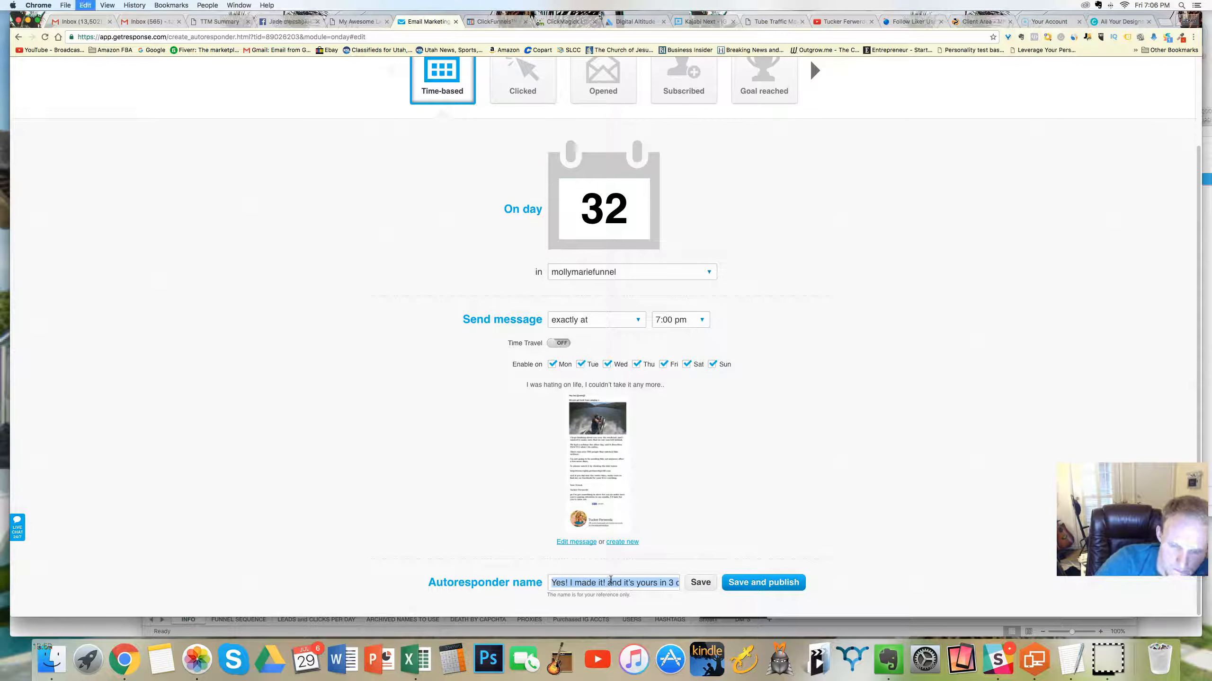
type("Here's your first Free gift")
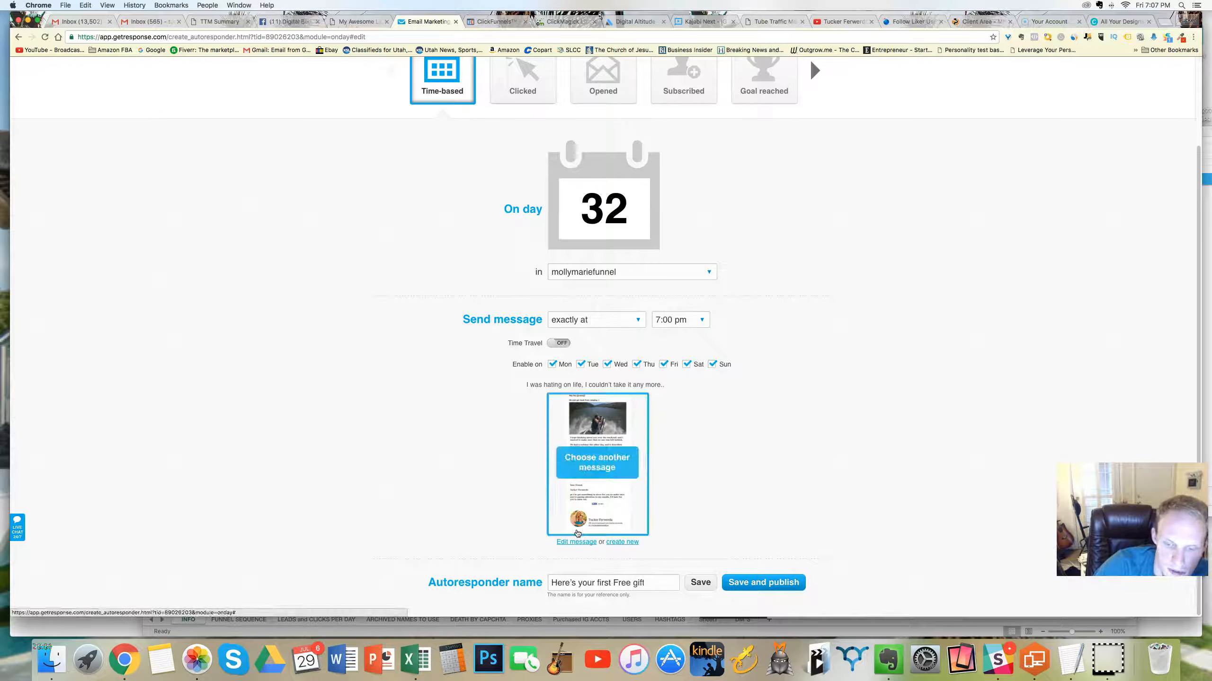
Step: Choose the existing "Yes, I made it, and it's yours in 3 days" autoresponder message for day 32 and open its settings
left_click(598, 449)
left_click(602, 265)
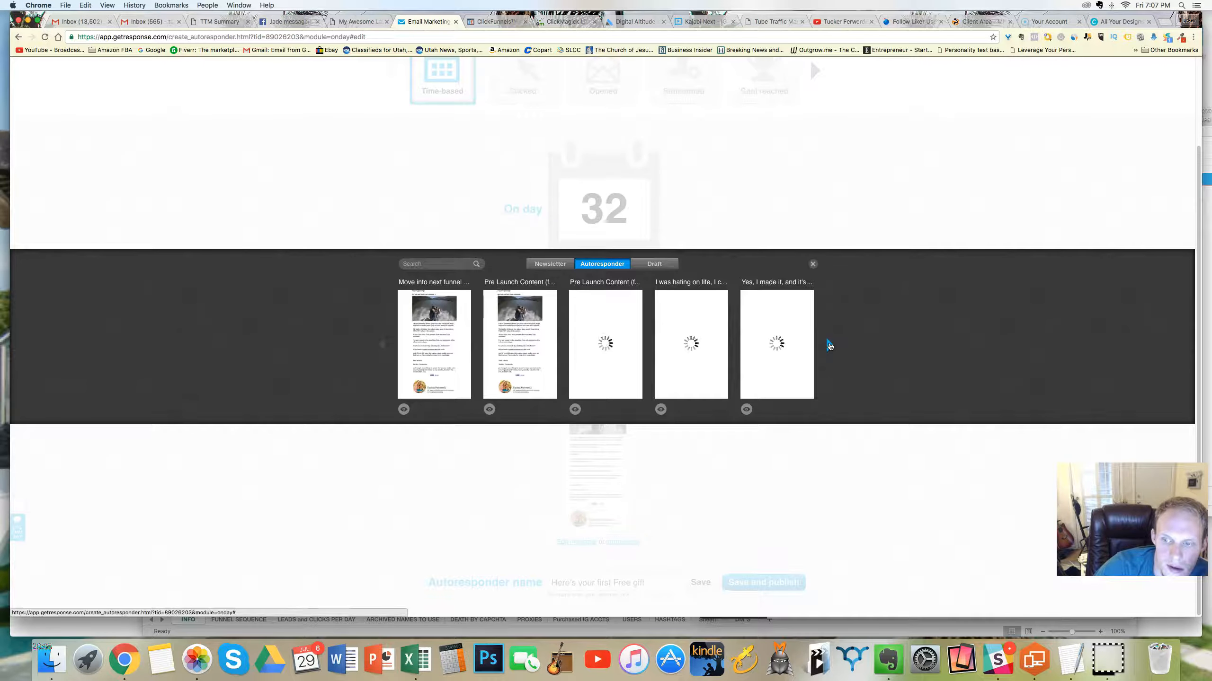
left_click(777, 344)
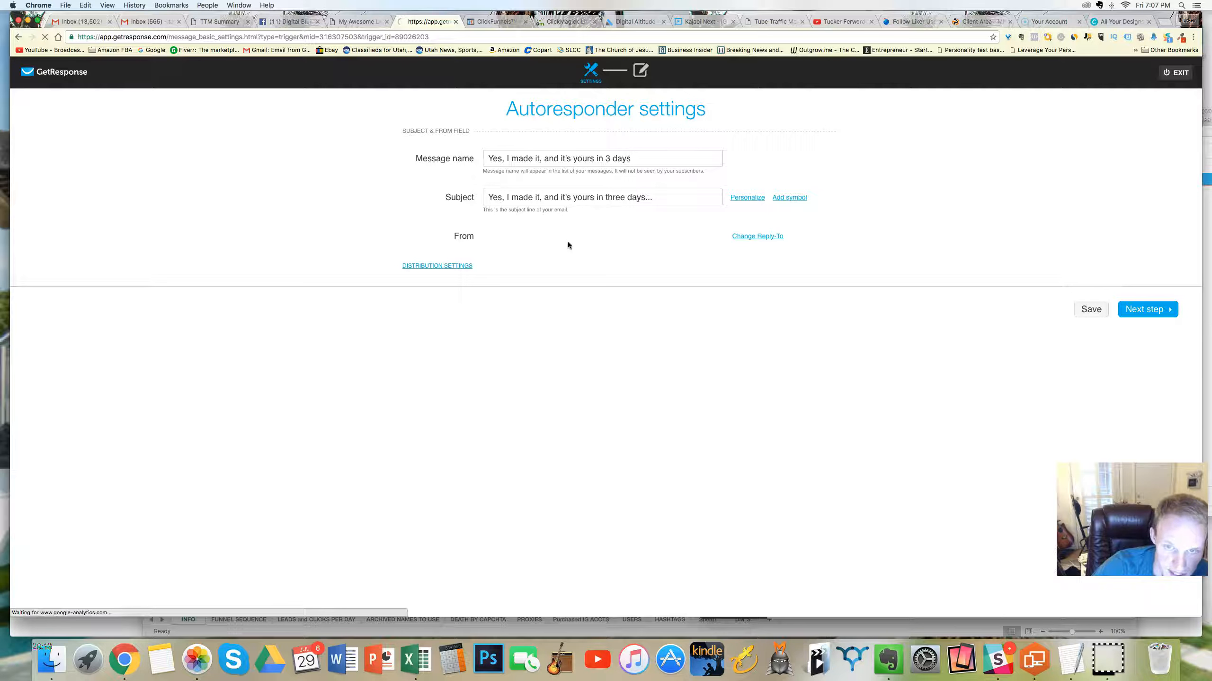
Step: Set both the message name and the subject to "Here's your first Free gift"
triple_click(580, 157)
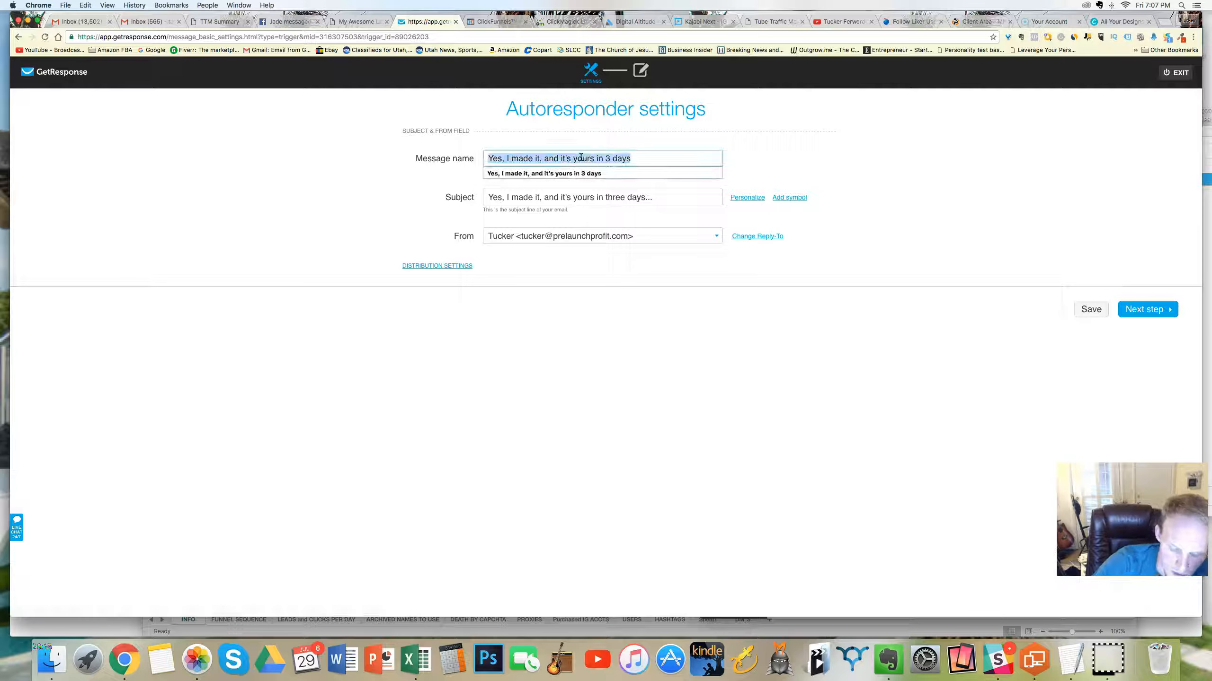
type("Here’s your first Free gift")
double_click(574, 197)
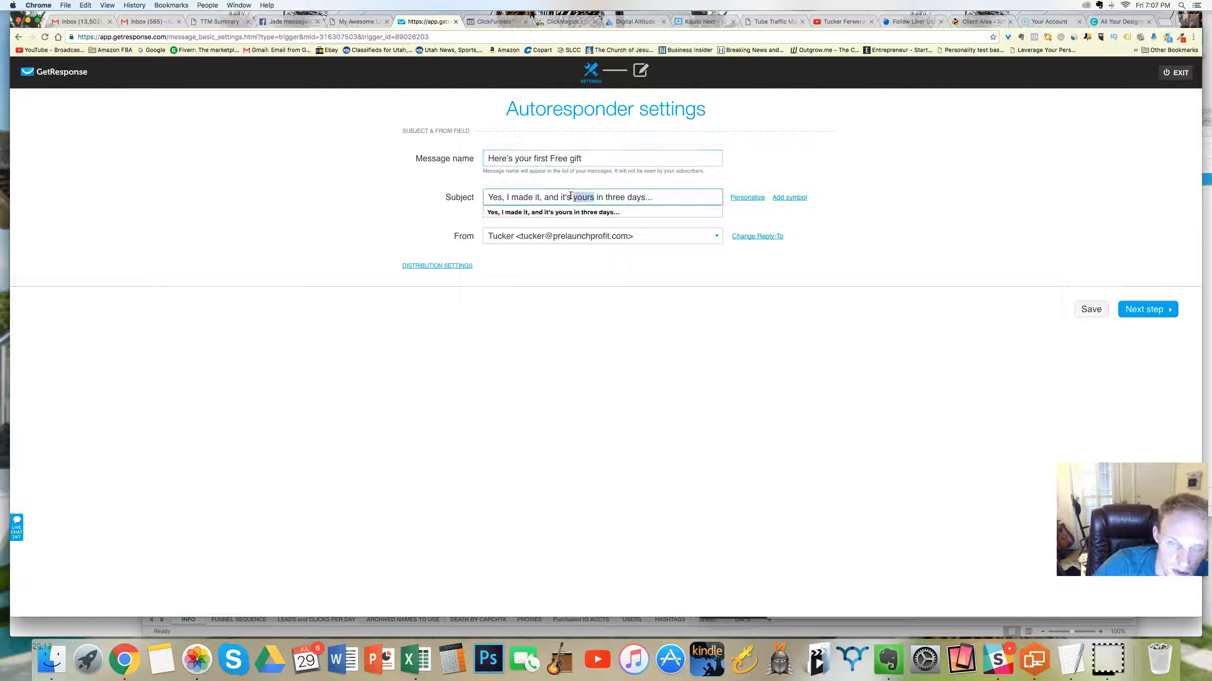
left_click(556, 196)
triple_click(556, 197)
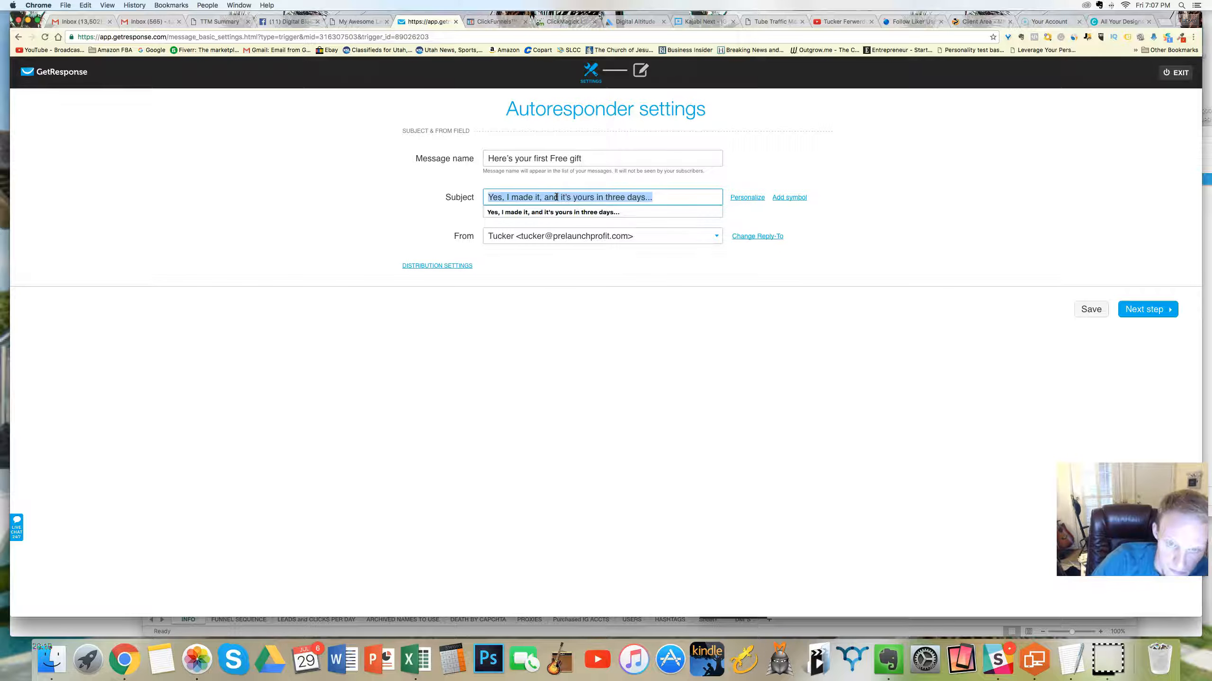
type("Here’s your first Free gift")
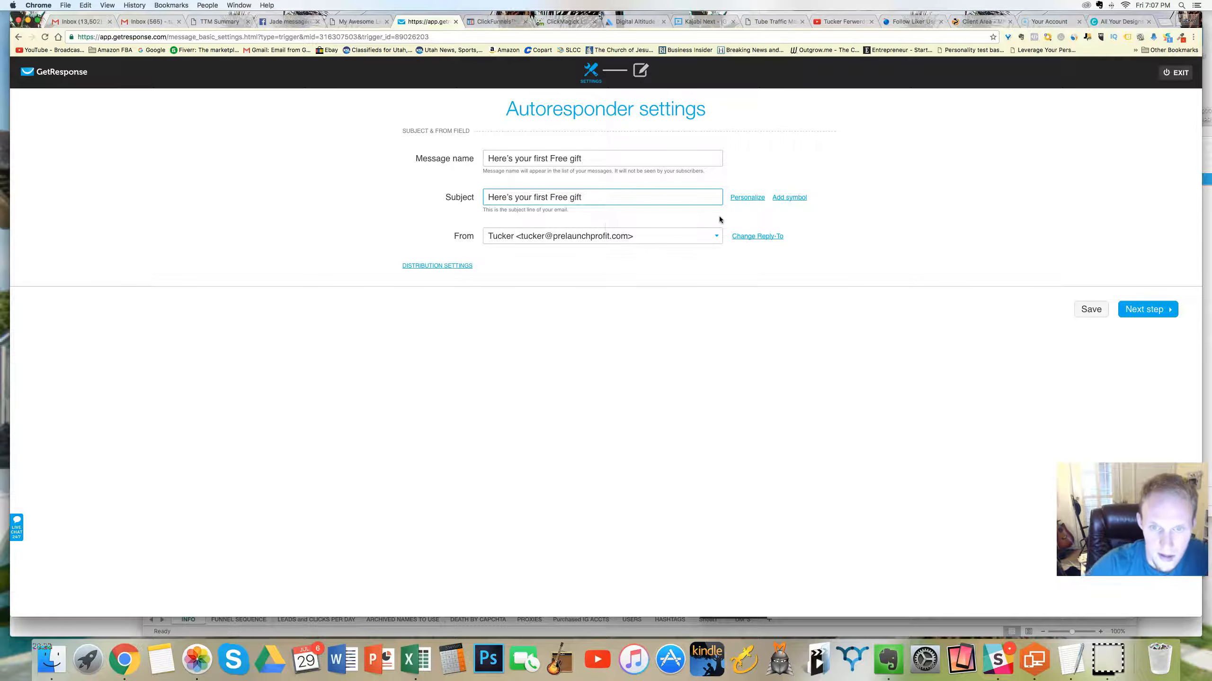
Step: Personalize the subject by inserting [[name]] and a comma before "Here's your first Free gift", and continue to the message editor
left_click(745, 197)
left_click(752, 231)
left_click(517, 198)
type(",")
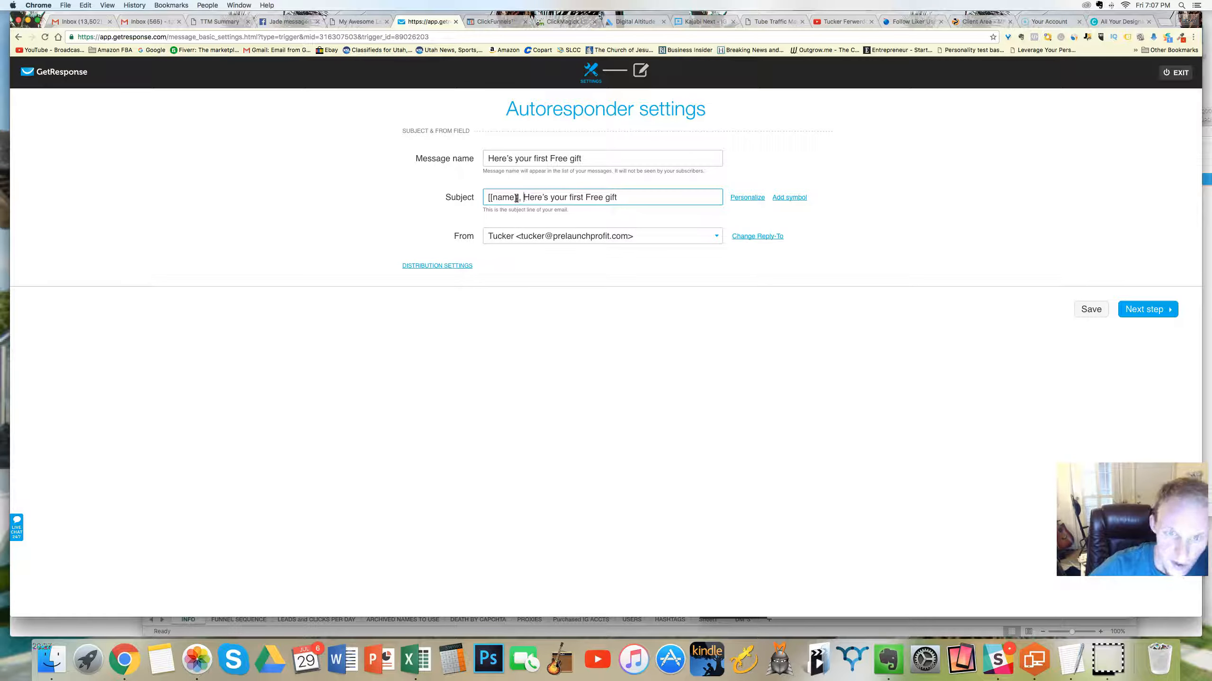
left_click(1145, 309)
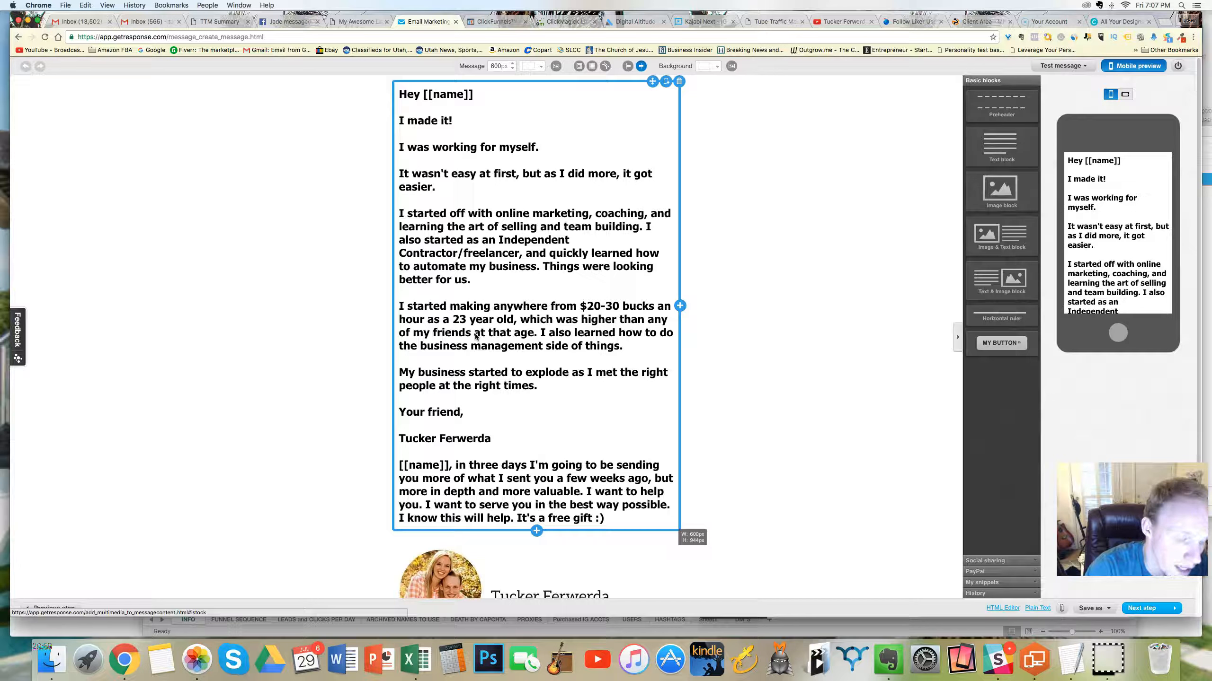
Step: Delete the old story paragraphs and the postscript wording, keeping the greeting, the sign-off and the closing [[name]] placeholder
left_click_drag(487, 292, 414, 102)
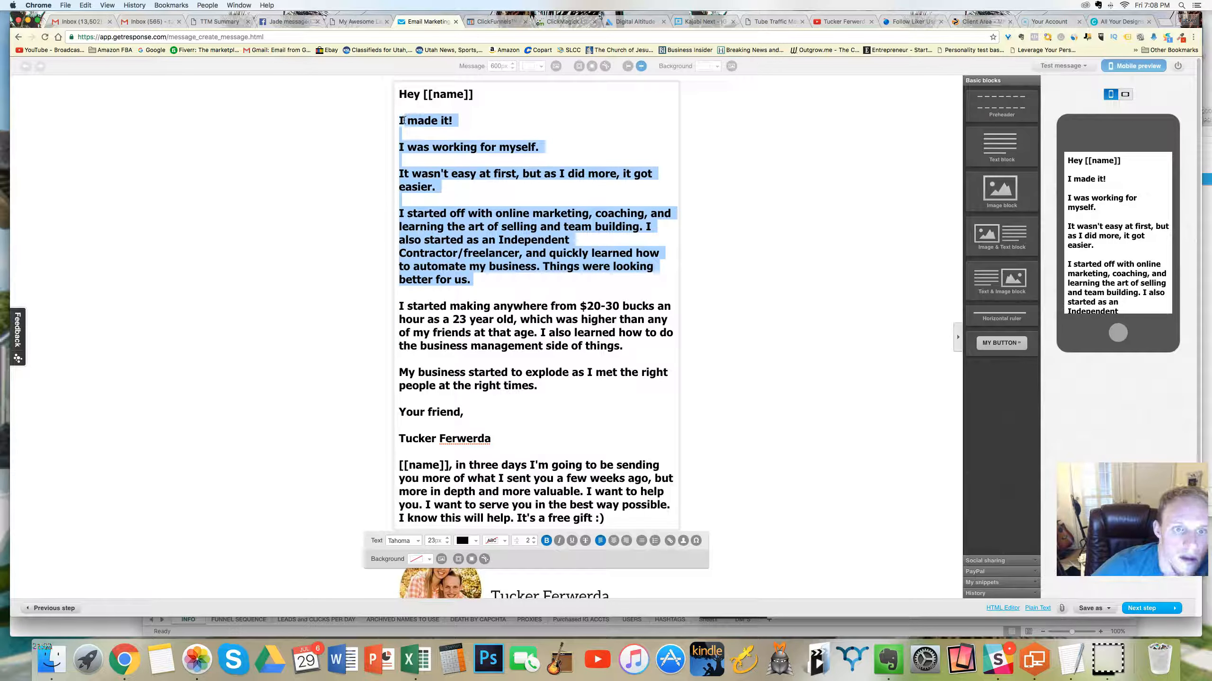
key("BackSpace")
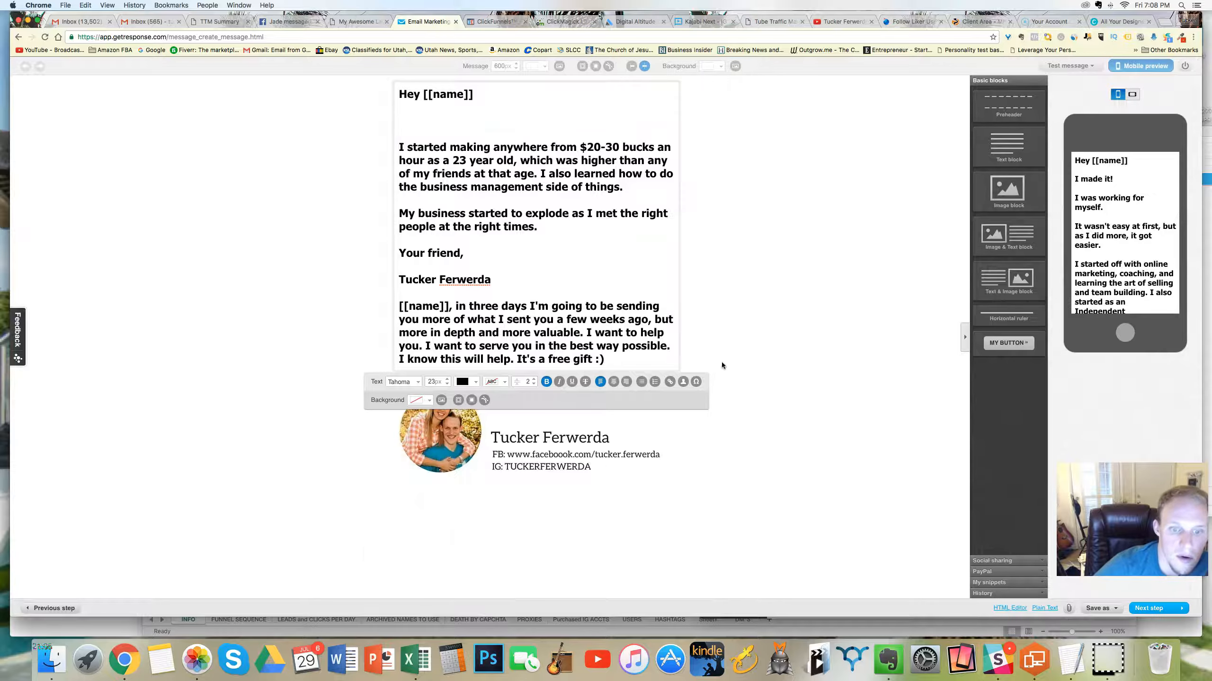
left_click_drag(613, 360, 583, 320)
left_click(613, 360)
left_click_drag(613, 361, 456, 309)
key("BackSpace")
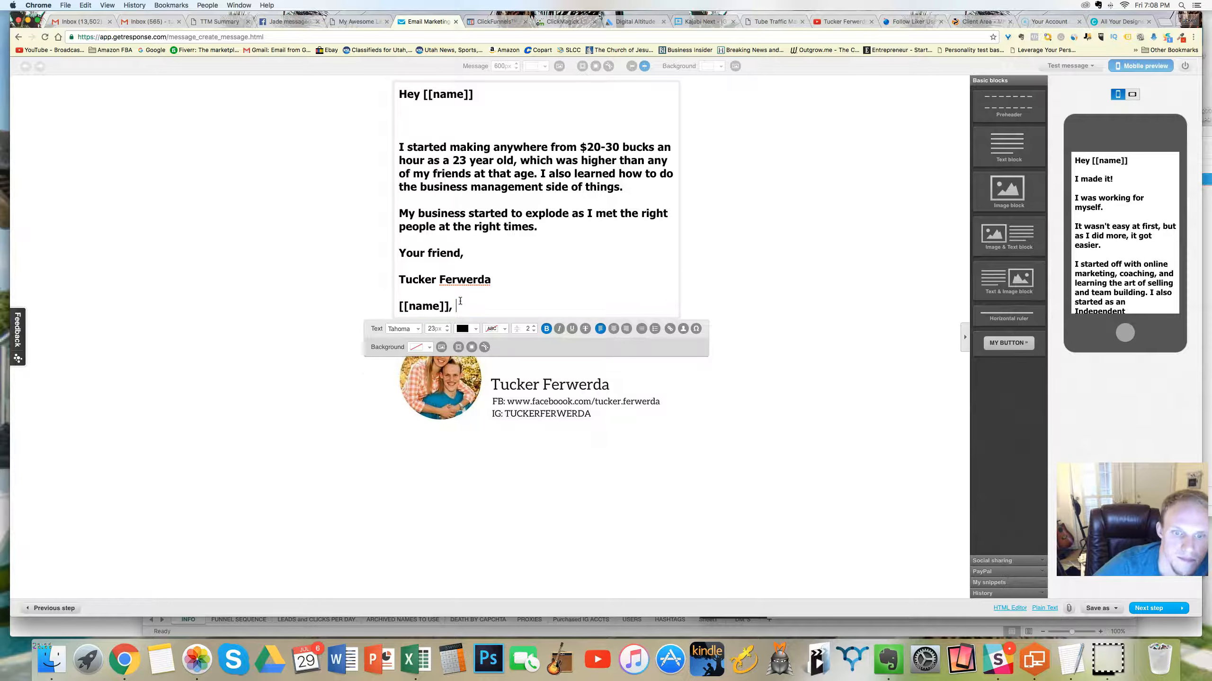
left_click_drag(546, 230, 401, 136)
key("BackSpace")
Step: Change the greeting to "Here you go, [[name]]", add "Just like I told you, here is your free gift." and write a postscript announcing another gift
key("BackSpace")
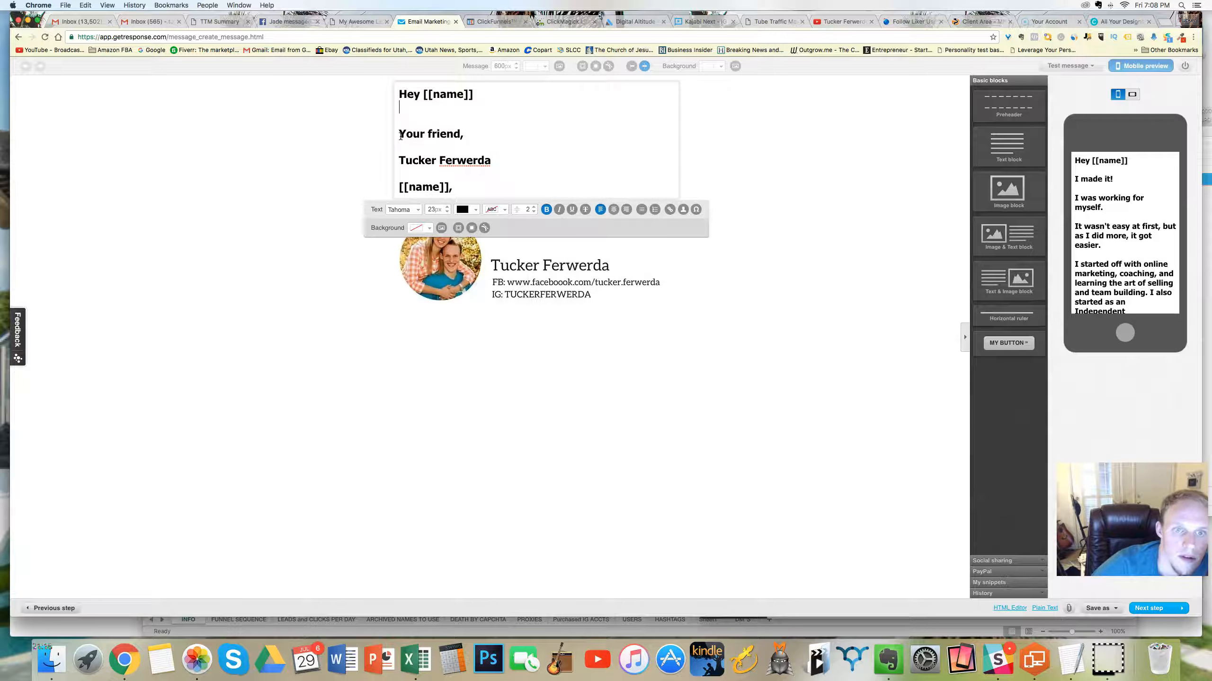
key("BackSpace")
type("rew a ton after using it.")
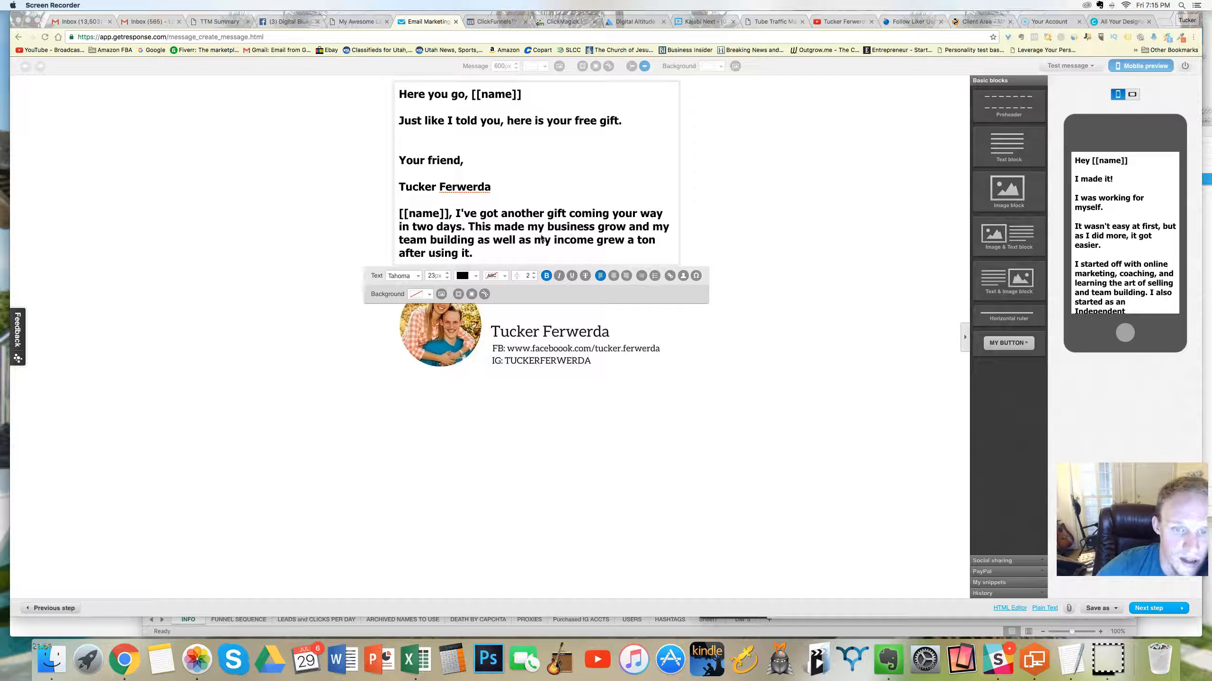
Step: Reword the postscript sentence to "This made my business and my team grow, as well as my income grew a ton after using it."
left_click(598, 231)
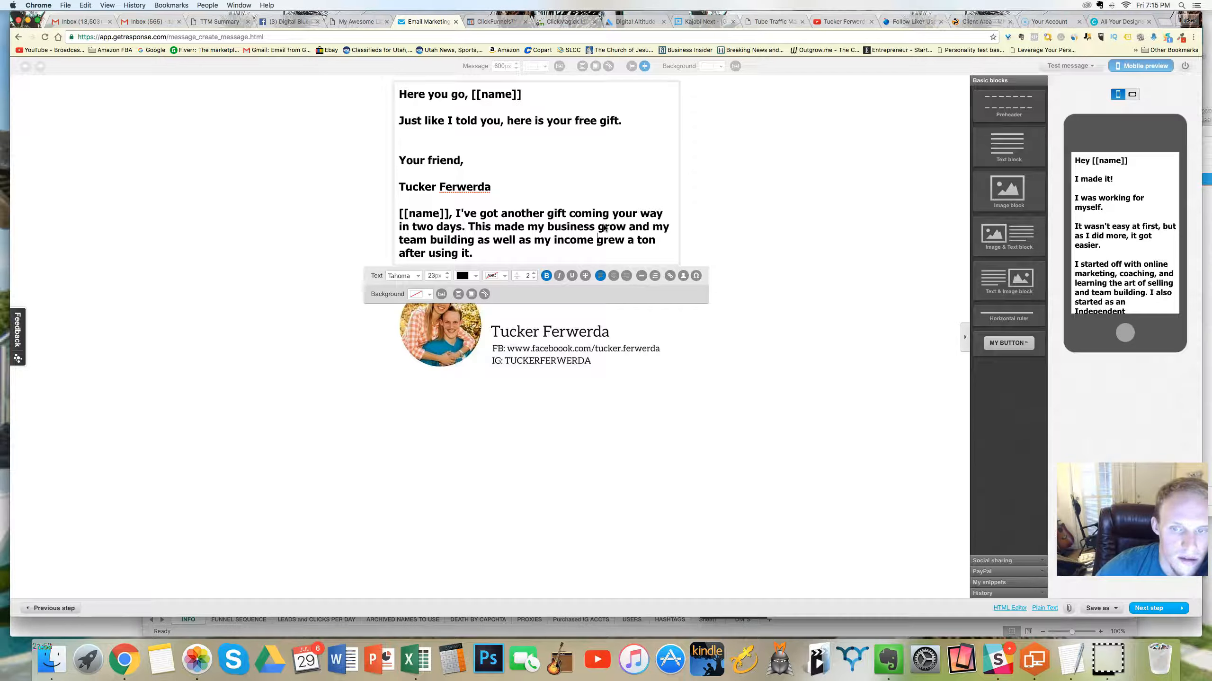
left_click(631, 226)
type(",")
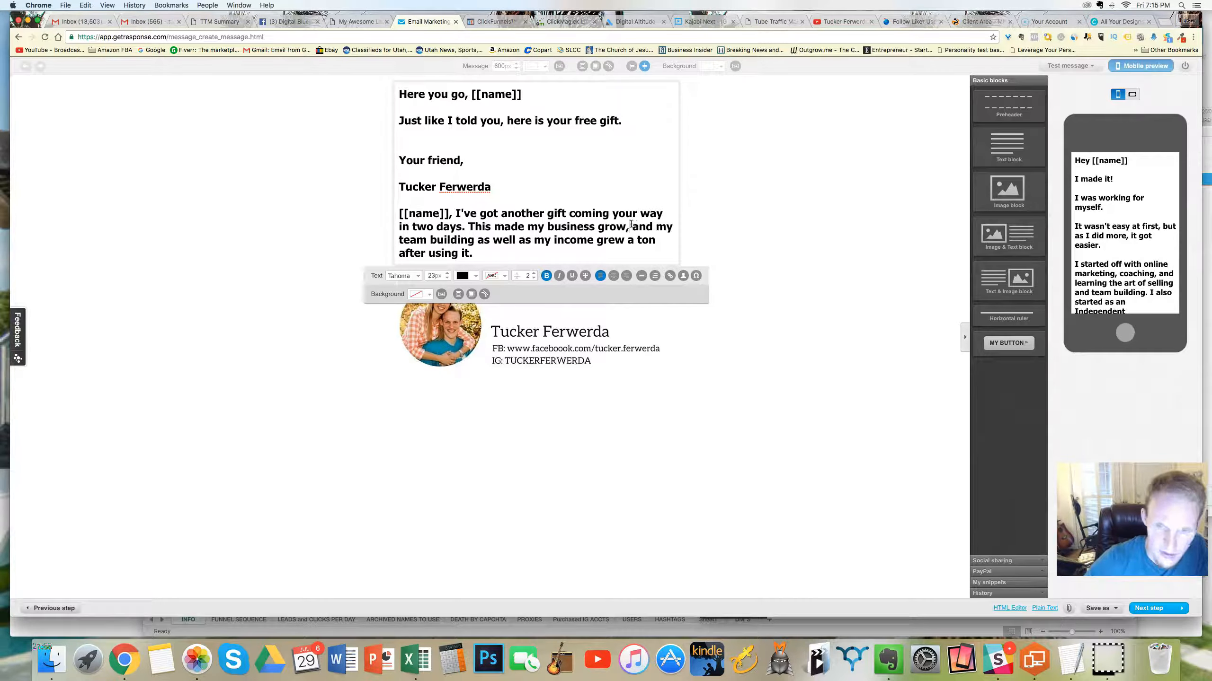
left_click_drag(657, 225, 634, 226)
key("BackSpace")
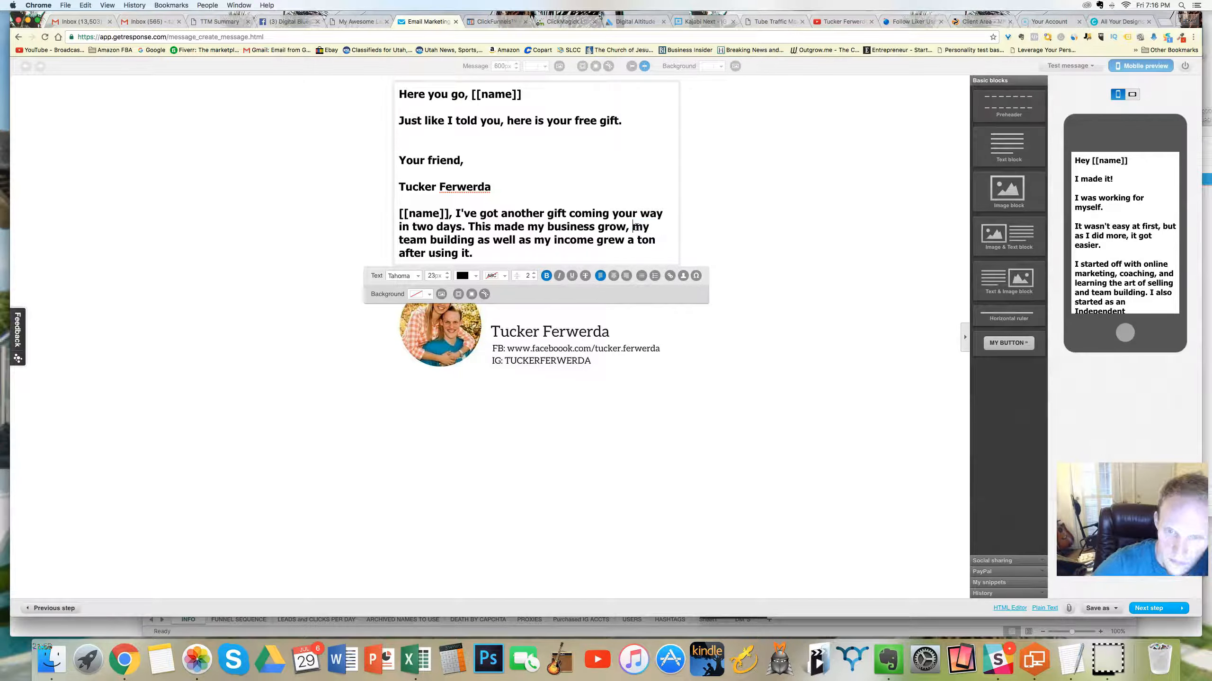
left_click_drag(598, 226, 474, 241)
key("BackSpace")
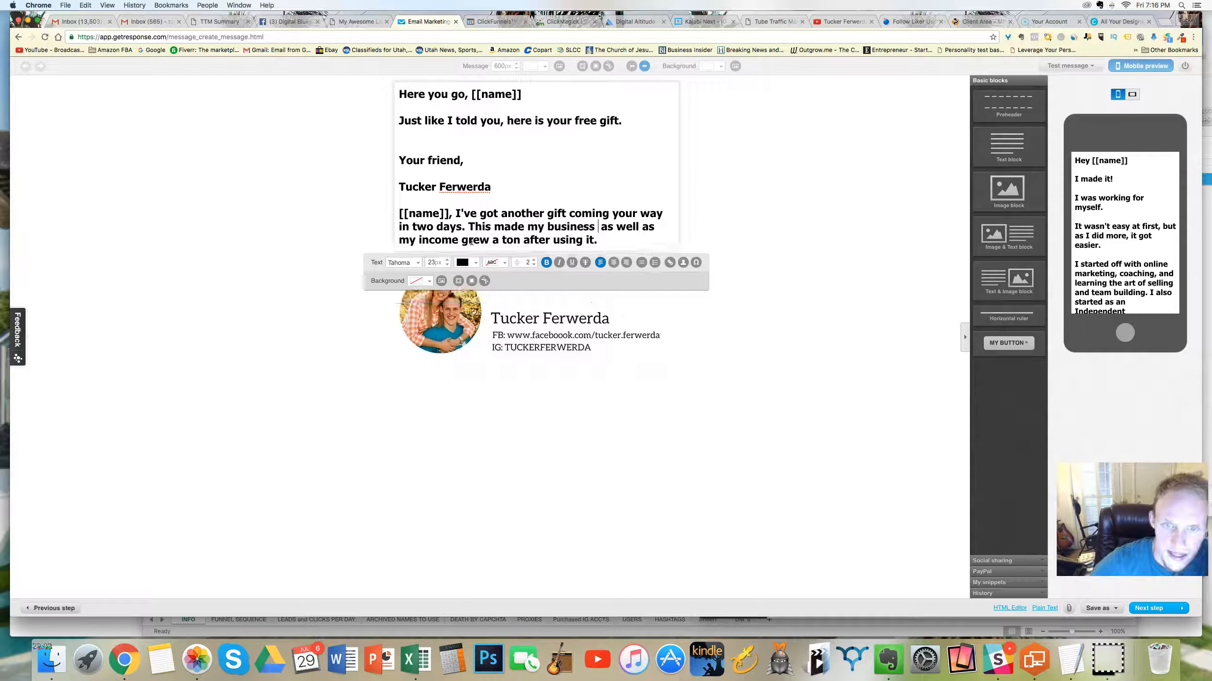
type("and my team ")
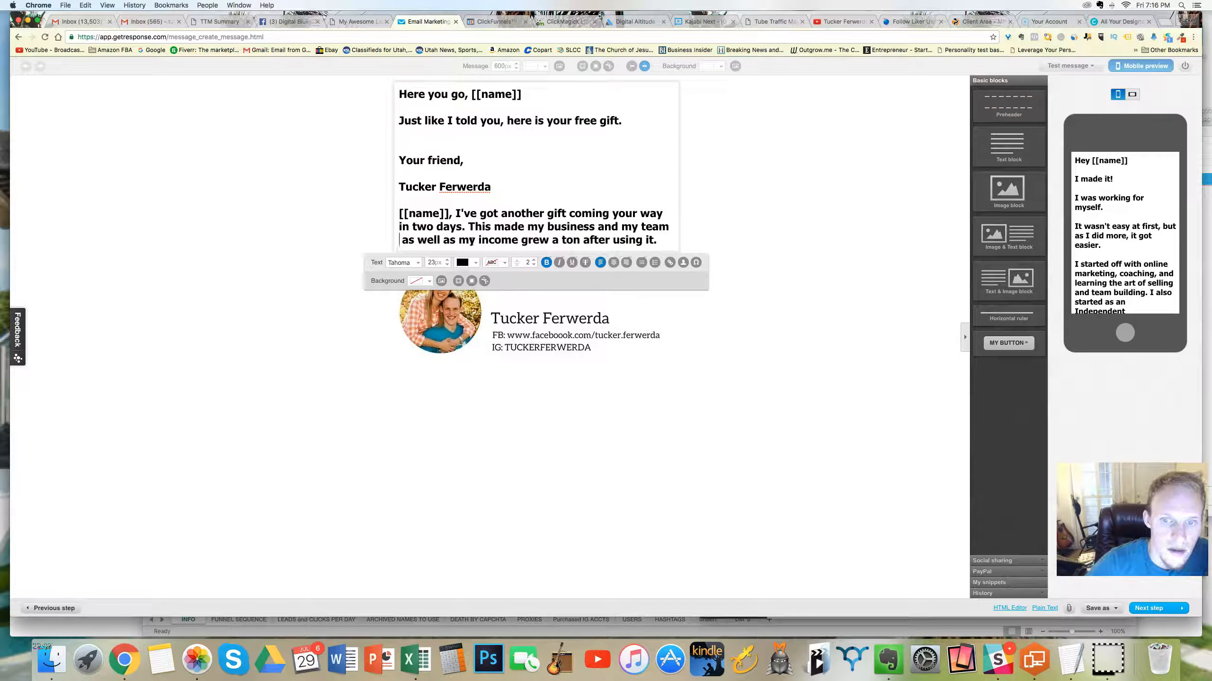
type(" grow,")
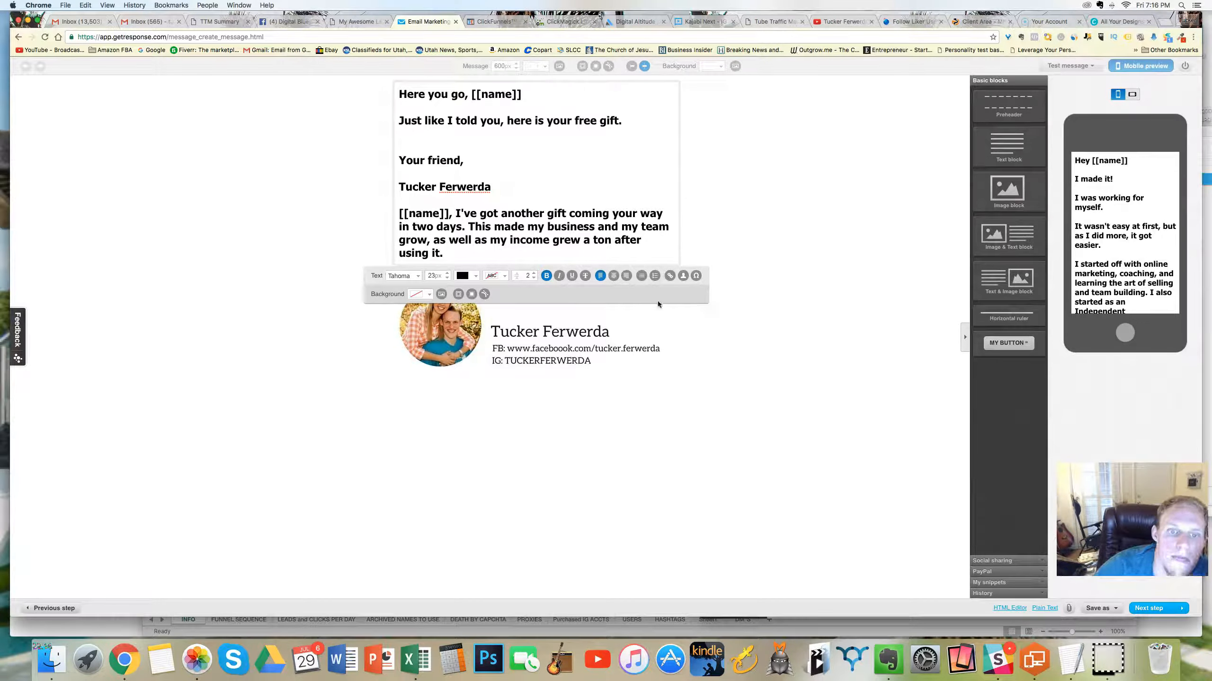
Step: Save the day 32 message, run a spam score check on it and return to its text block
left_click(1099, 608)
left_click(1094, 580)
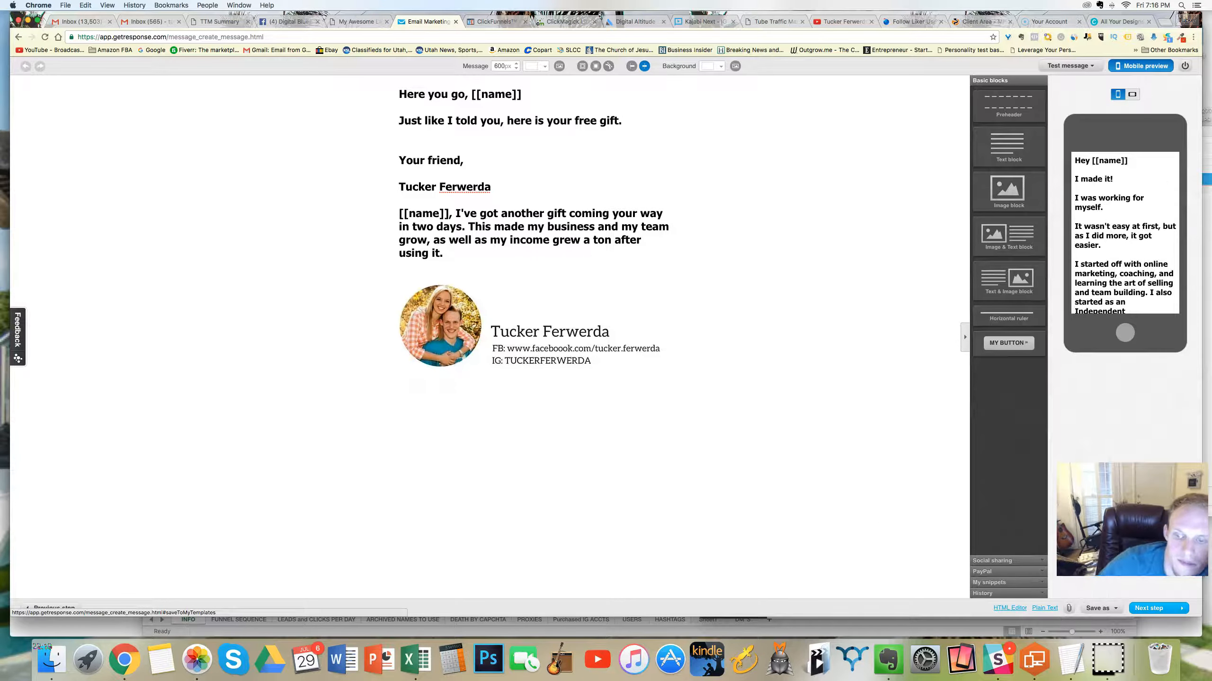
left_click(1070, 66)
left_click(1058, 111)
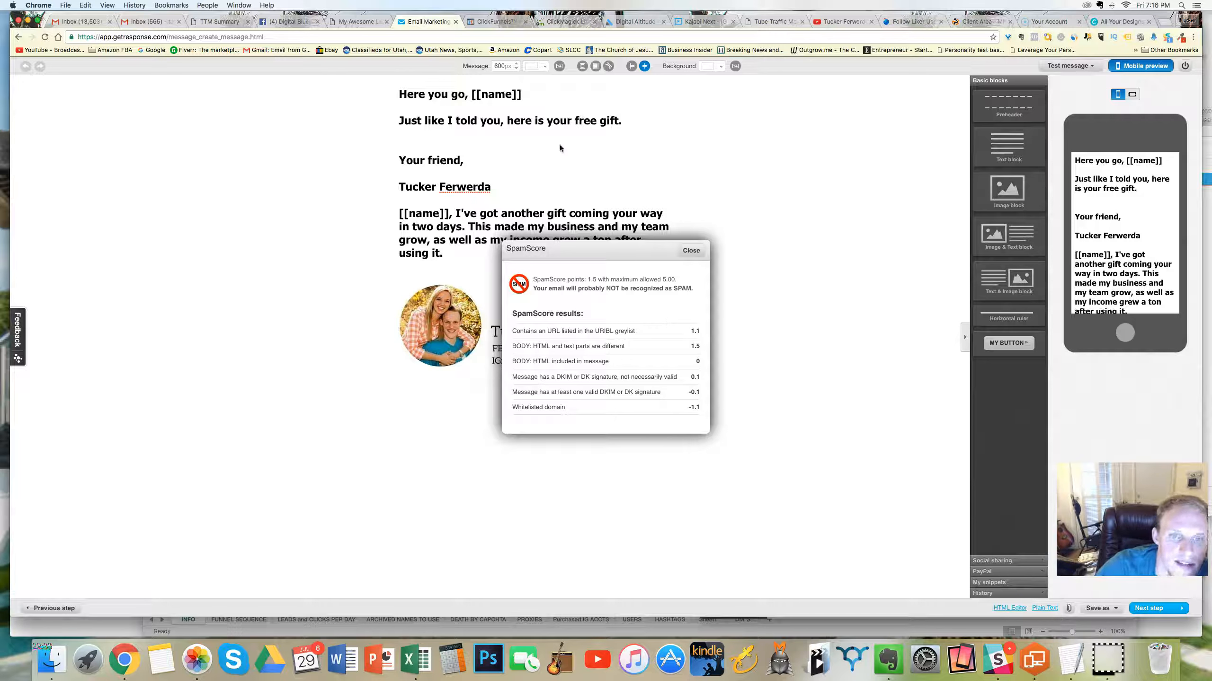
left_click(690, 250)
left_click(500, 175)
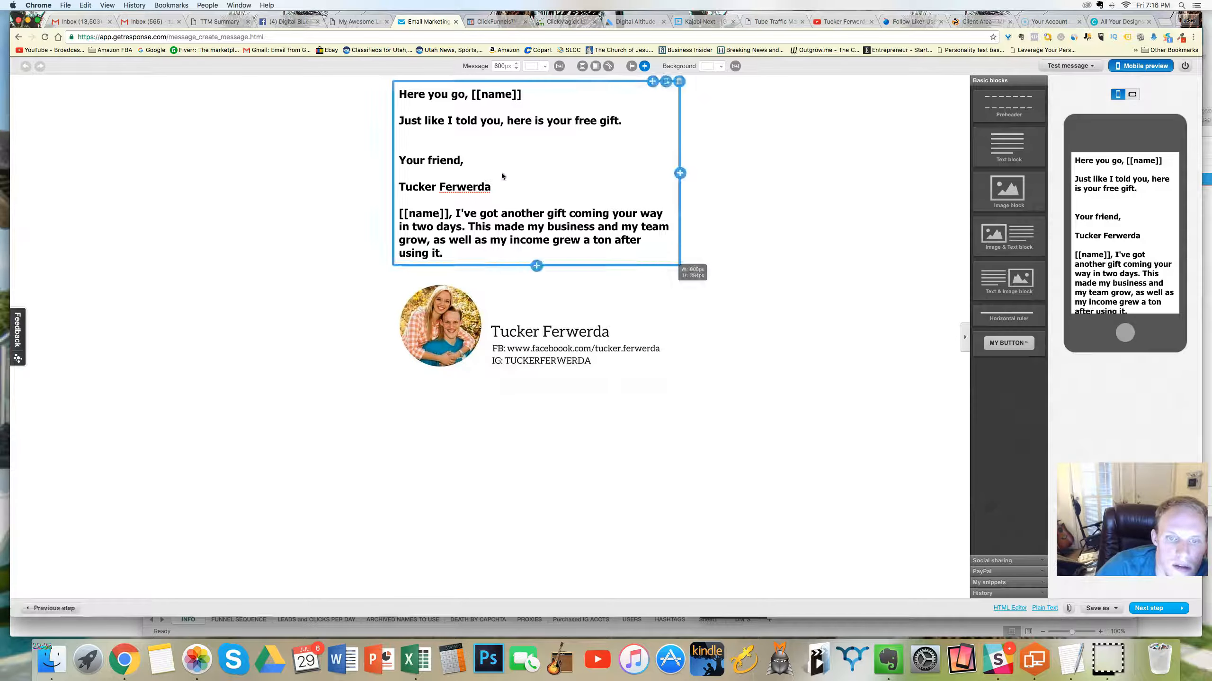
Step: Add the line "It's called," below the free gift sentence, followed by a blank line
left_click(509, 155)
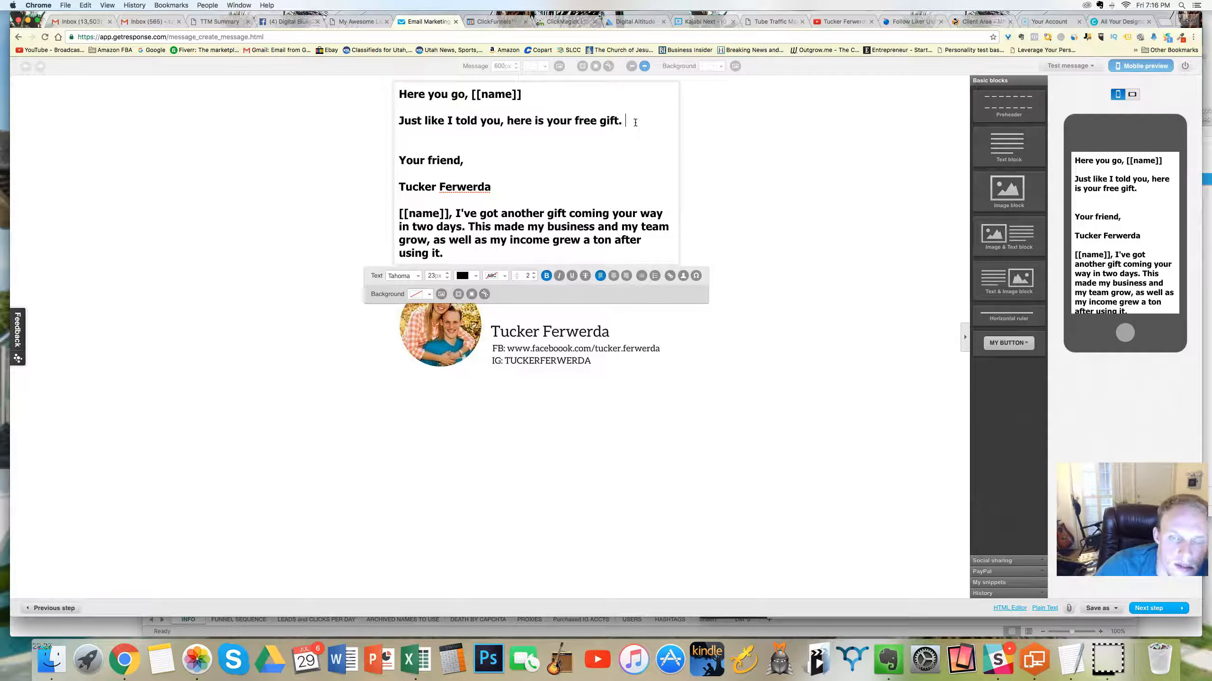
key("Return")
key("Return")
type("it'")
key("BackSpace")
key("BackSpace")
key("BackSpace")
type("It")
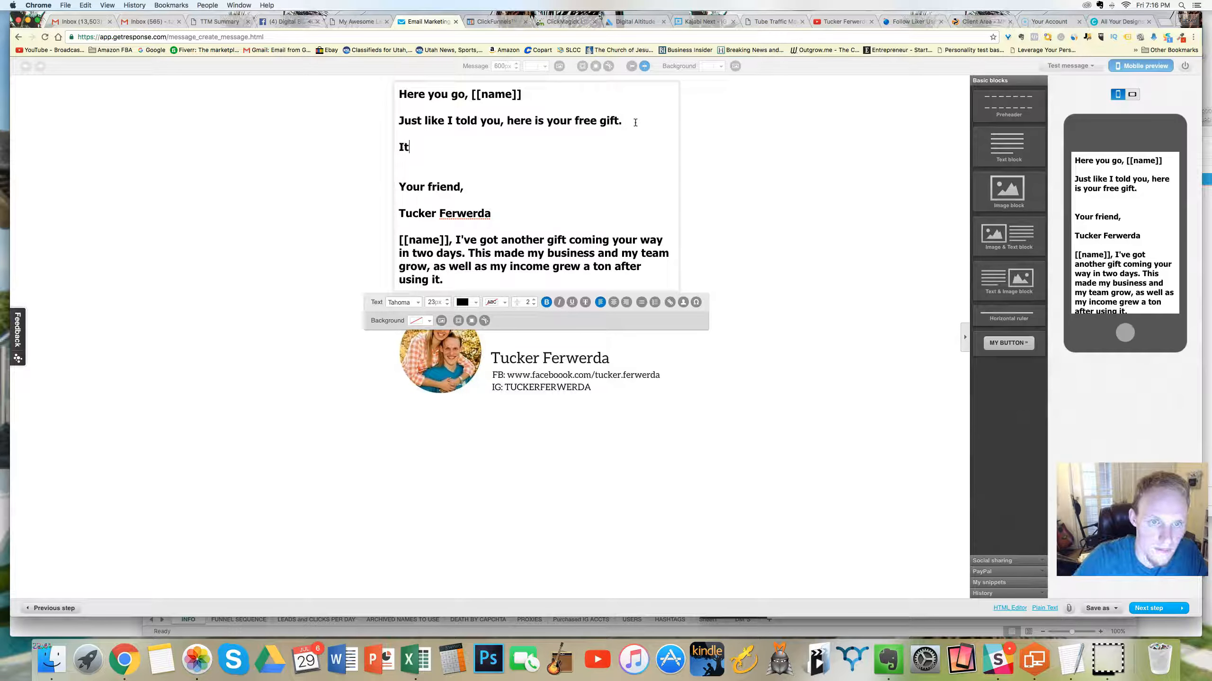
type("'s called")
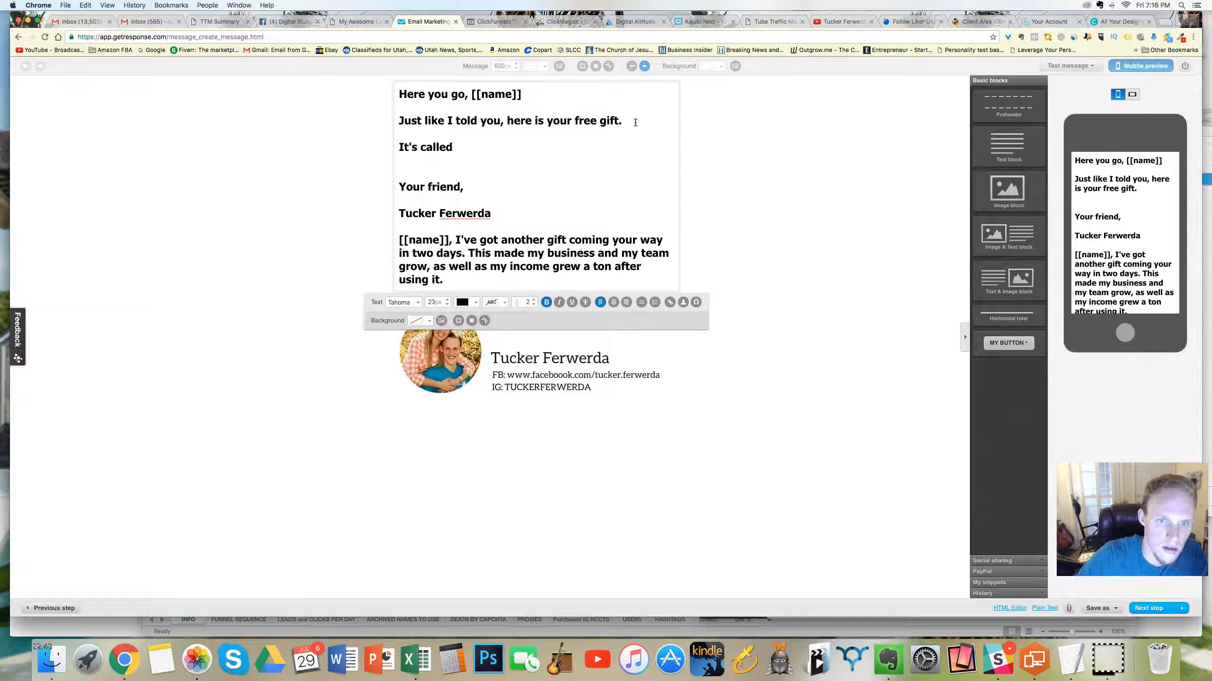
type(",")
key("Return")
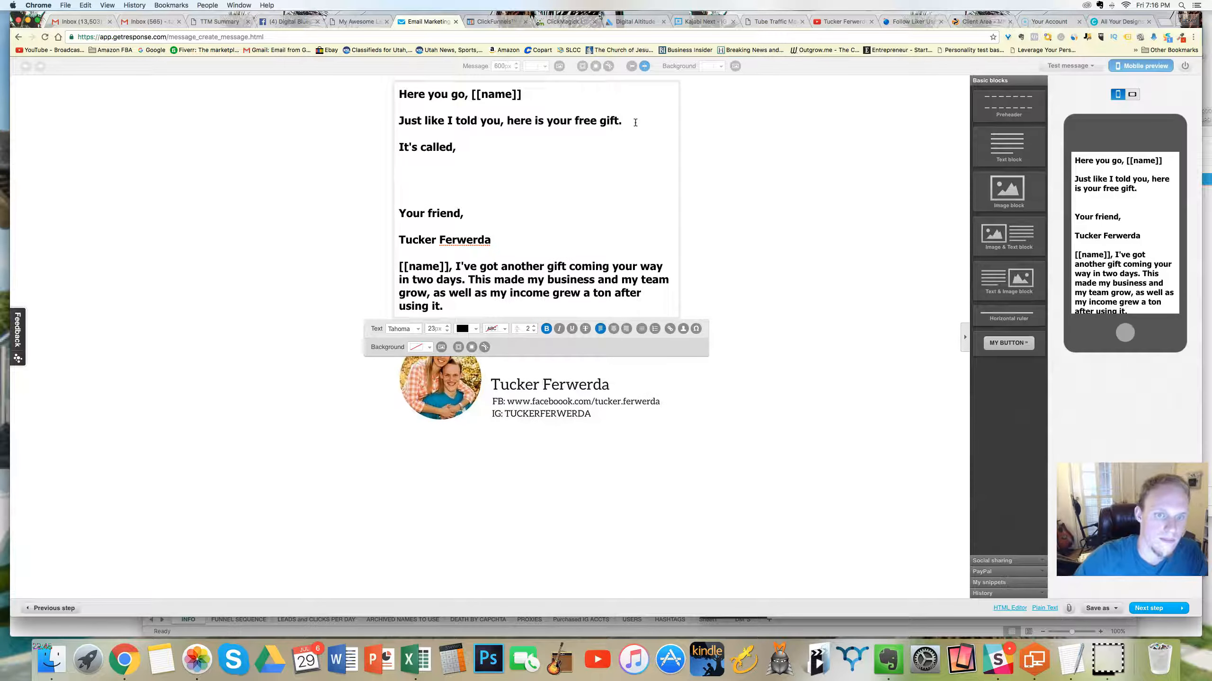
Step: Save the message as a draft, check its spam score and return to the text block
left_click(1098, 609)
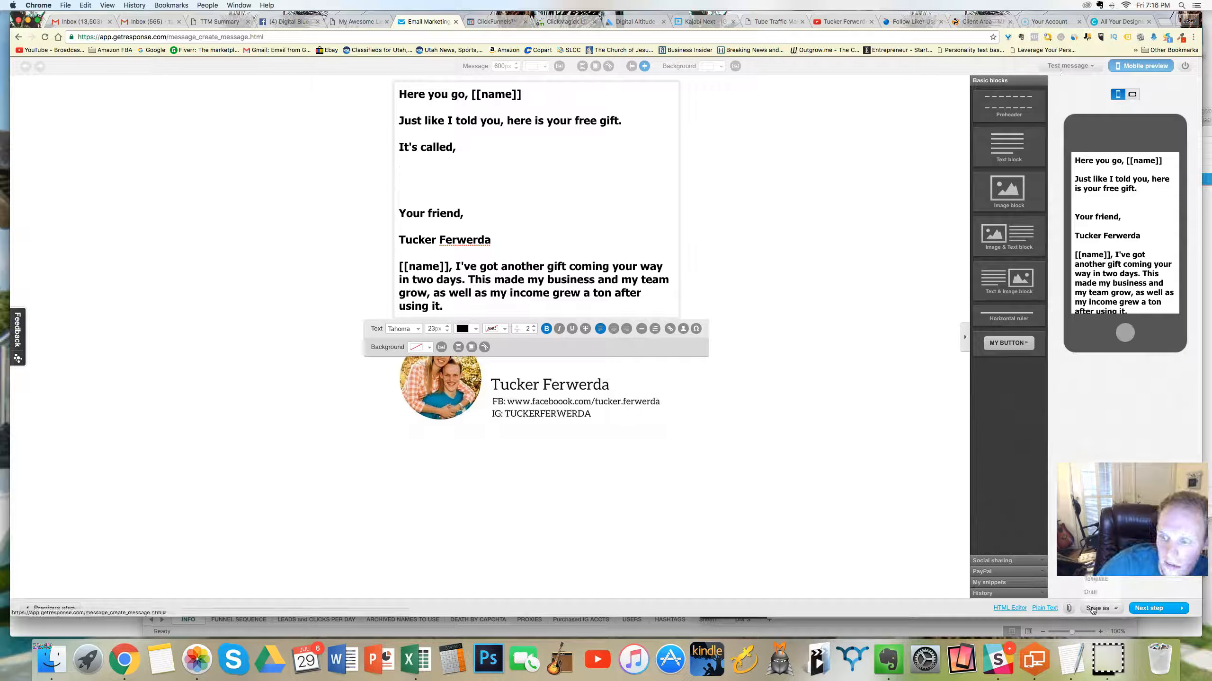
left_click(1093, 592)
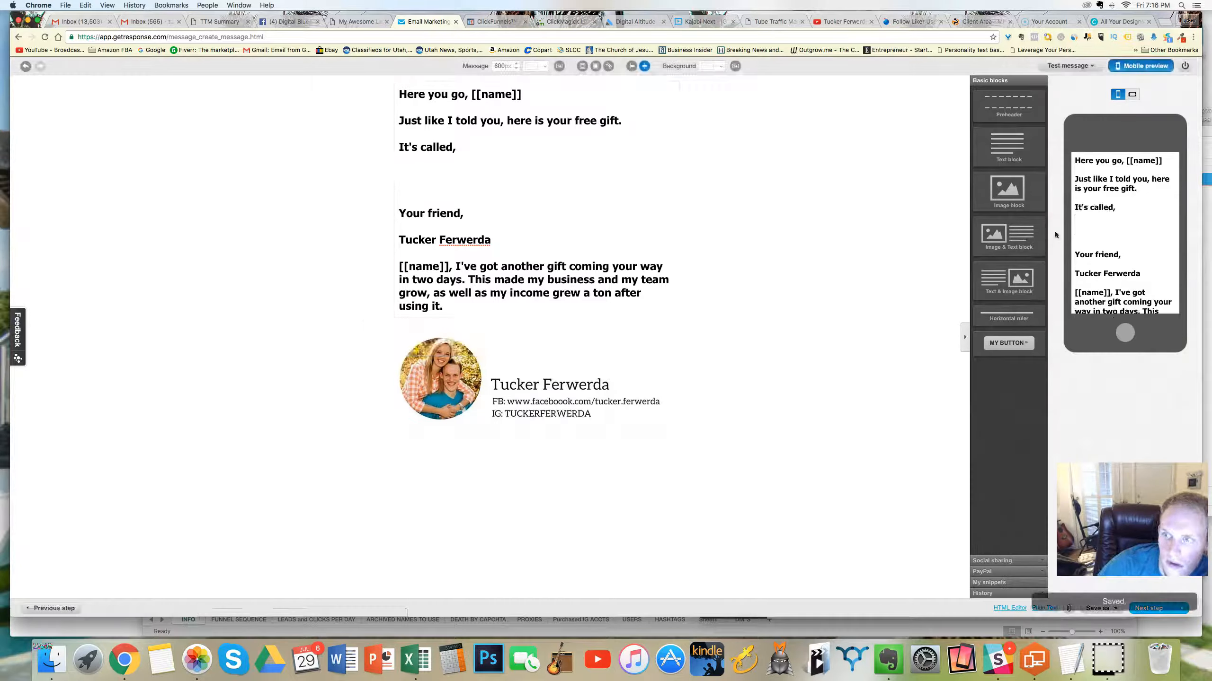
left_click(1063, 70)
left_click(1073, 111)
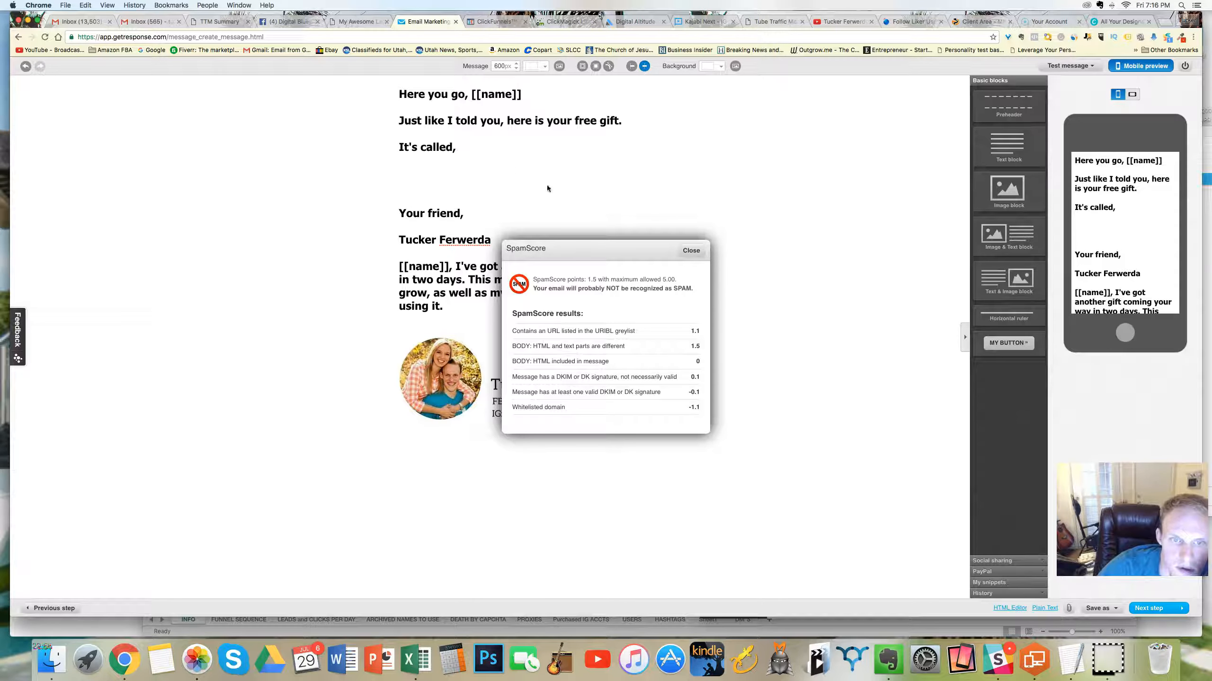
left_click(691, 250)
left_click(496, 175)
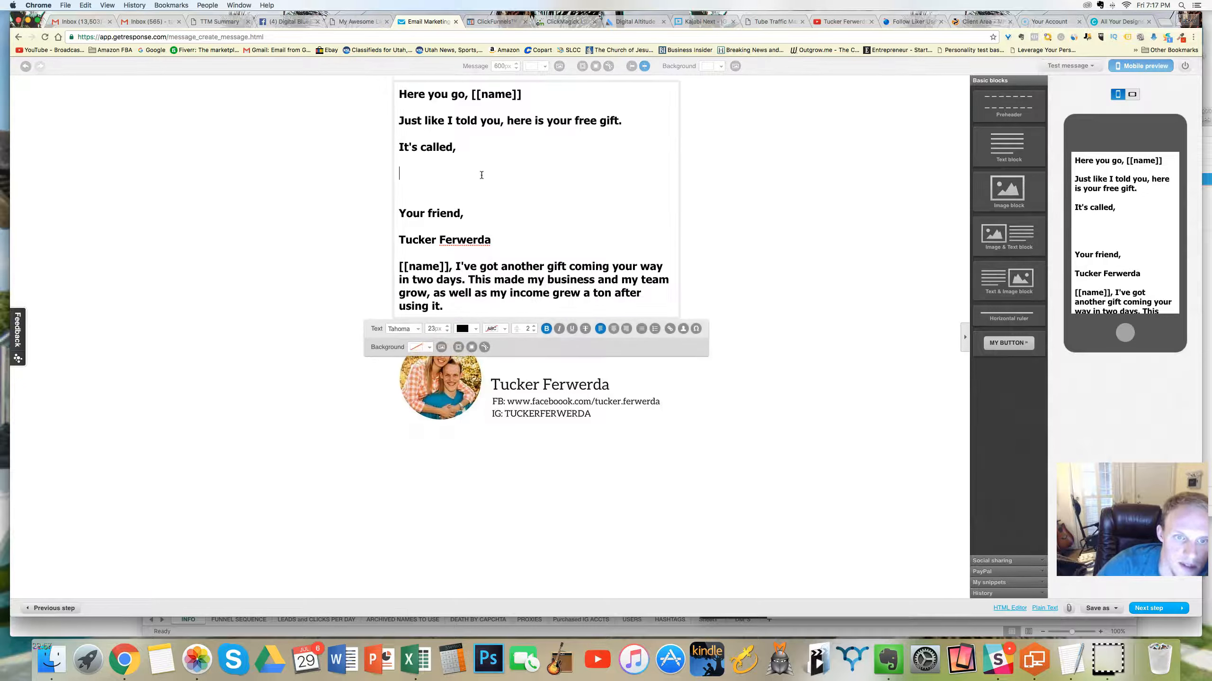
Step: Insert the line "I want to make sure that you are taken care of," between the free gift sentence and "It's called,"
left_click(533, 89)
left_click(628, 122)
key("Return")
type("I wa")
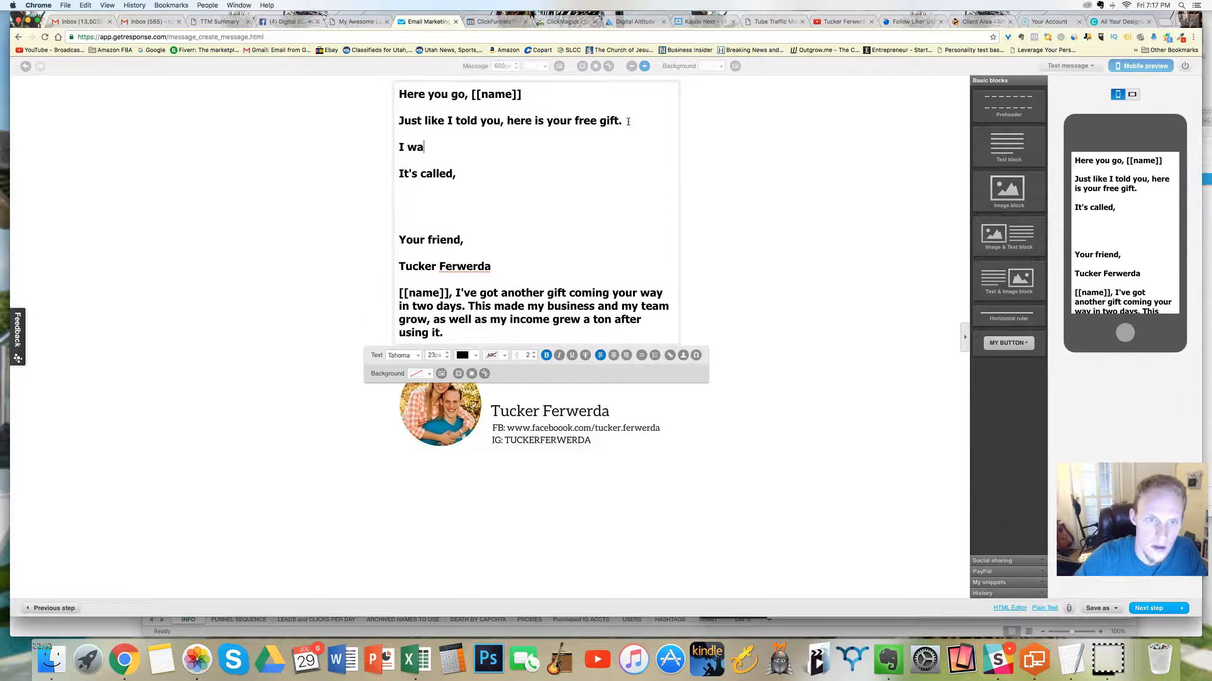
type("nted to make")
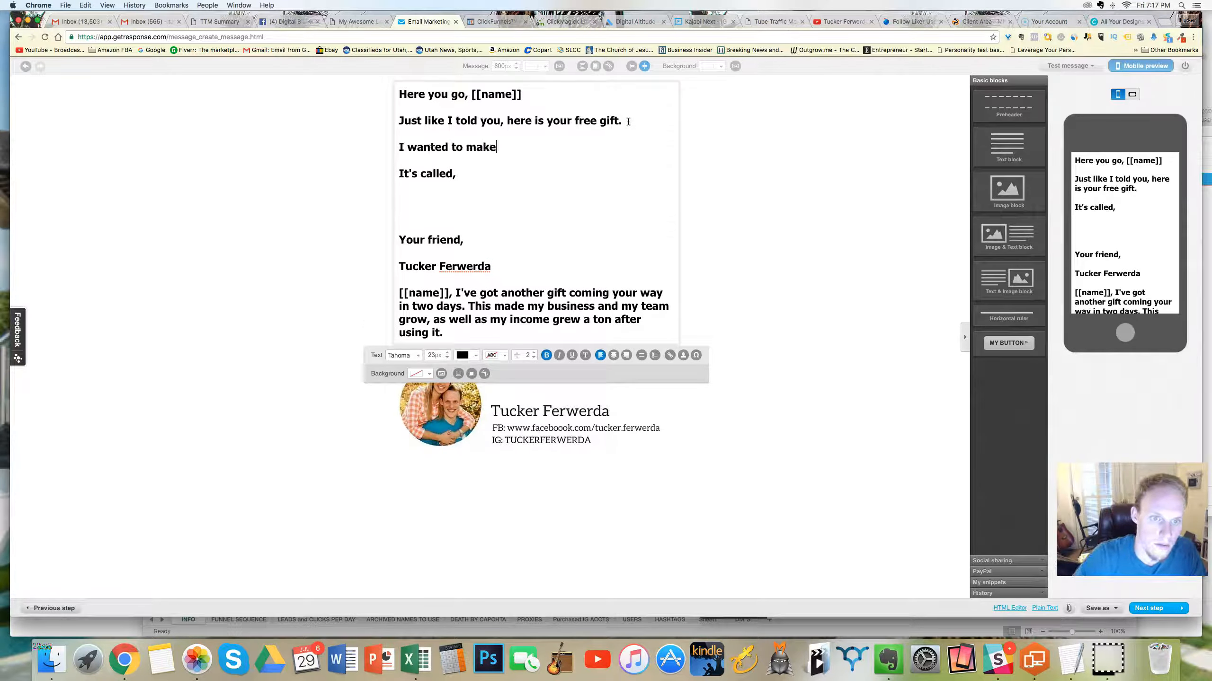
type(" sure you")
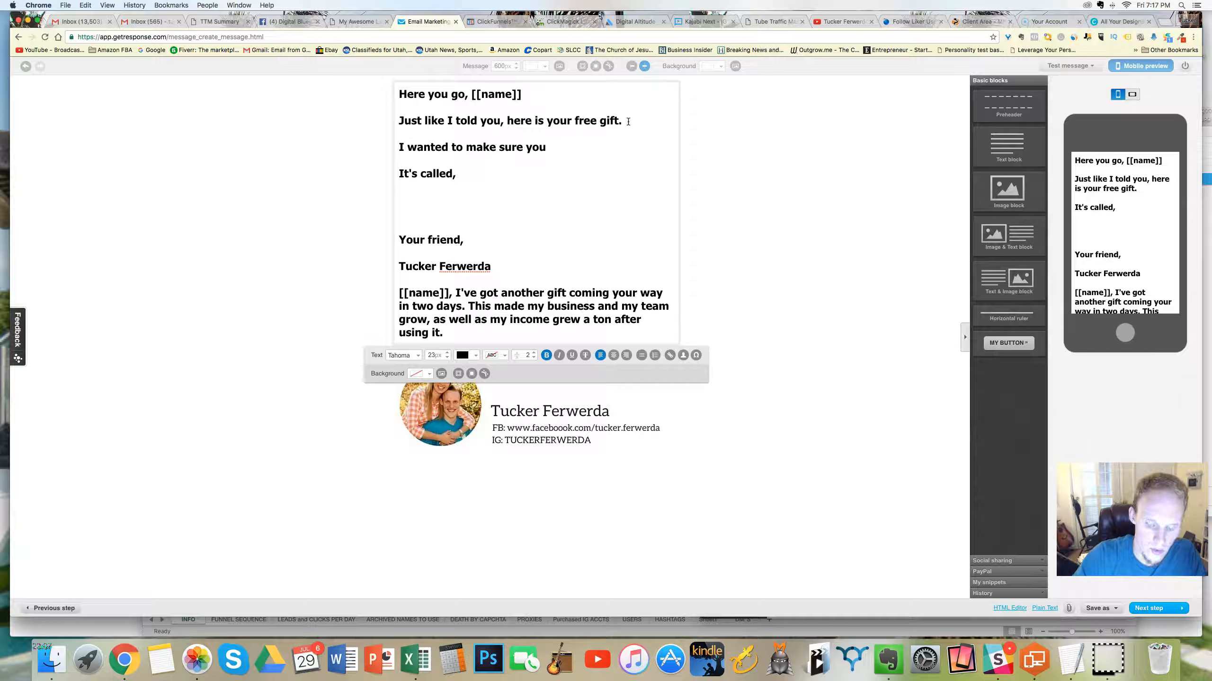
left_click_drag(609, 135, 408, 144)
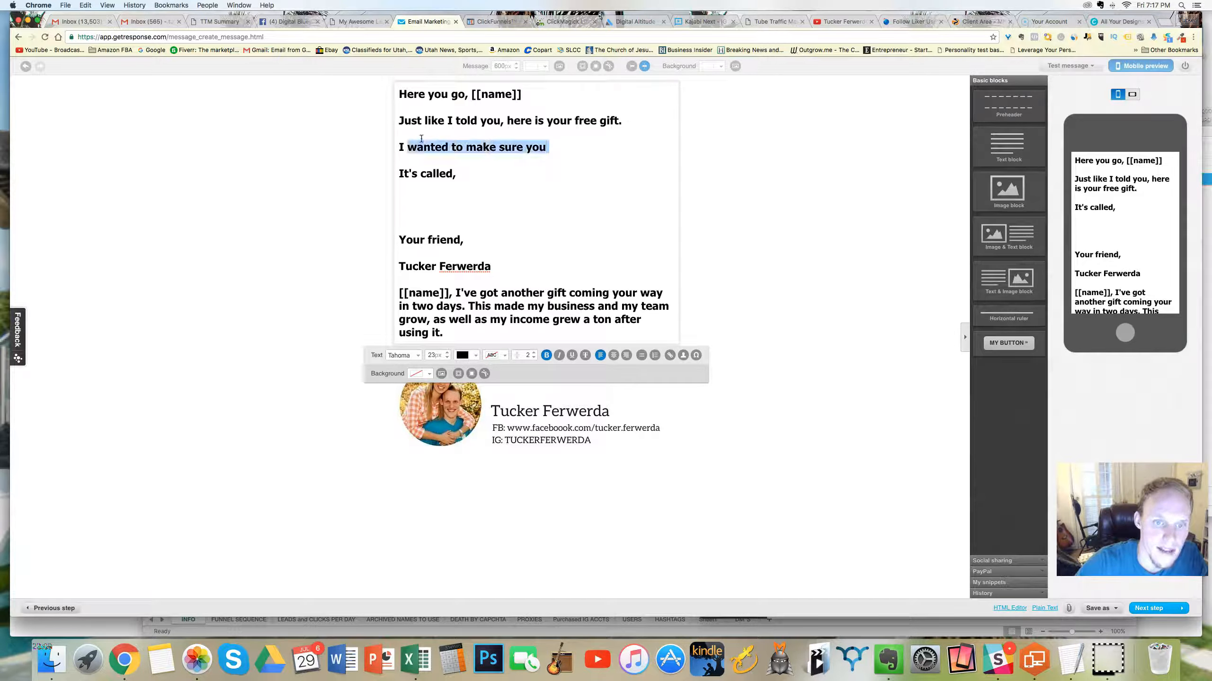
type("want to make sure")
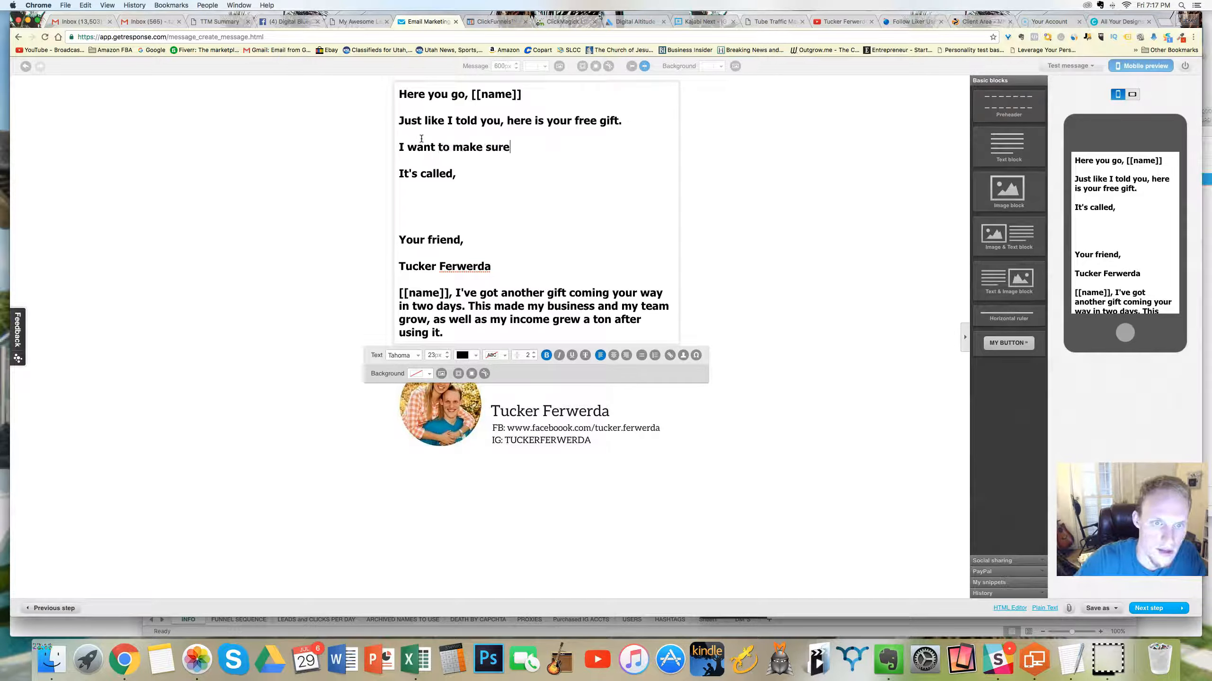
type(" that you")
key("BackSpace")
key("BackSpace")
key("BackSpace")
key("BackSpace")
type("t you ")
type("are tak")
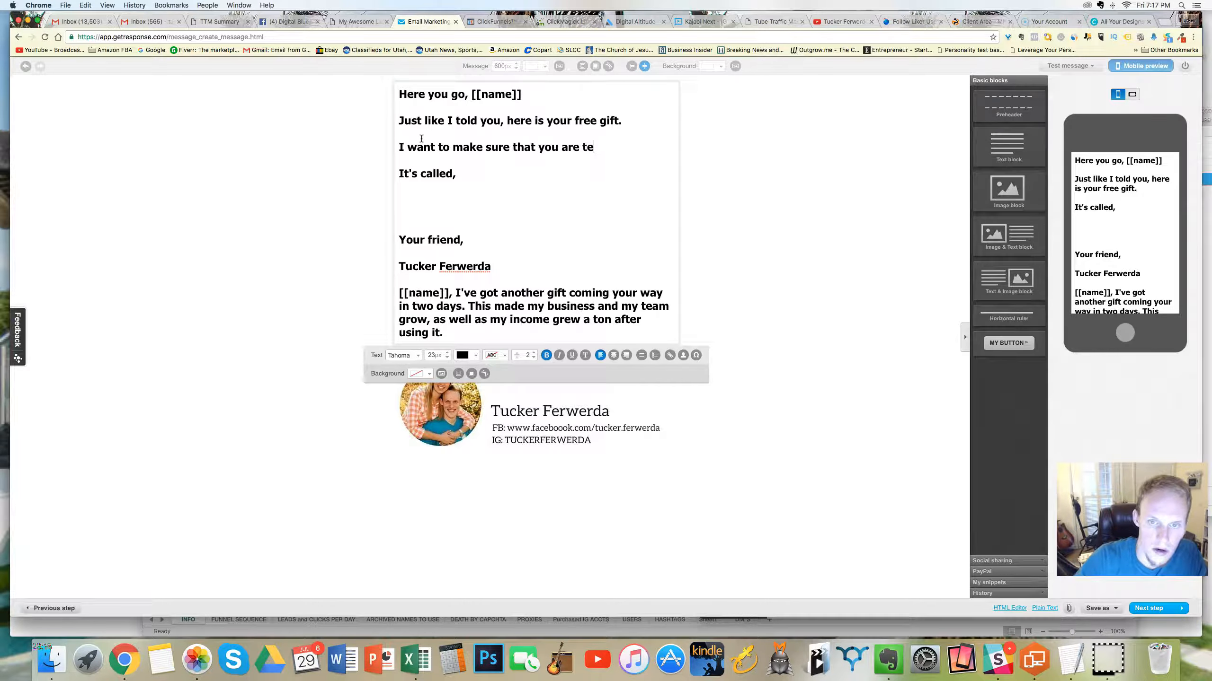
type("en care of")
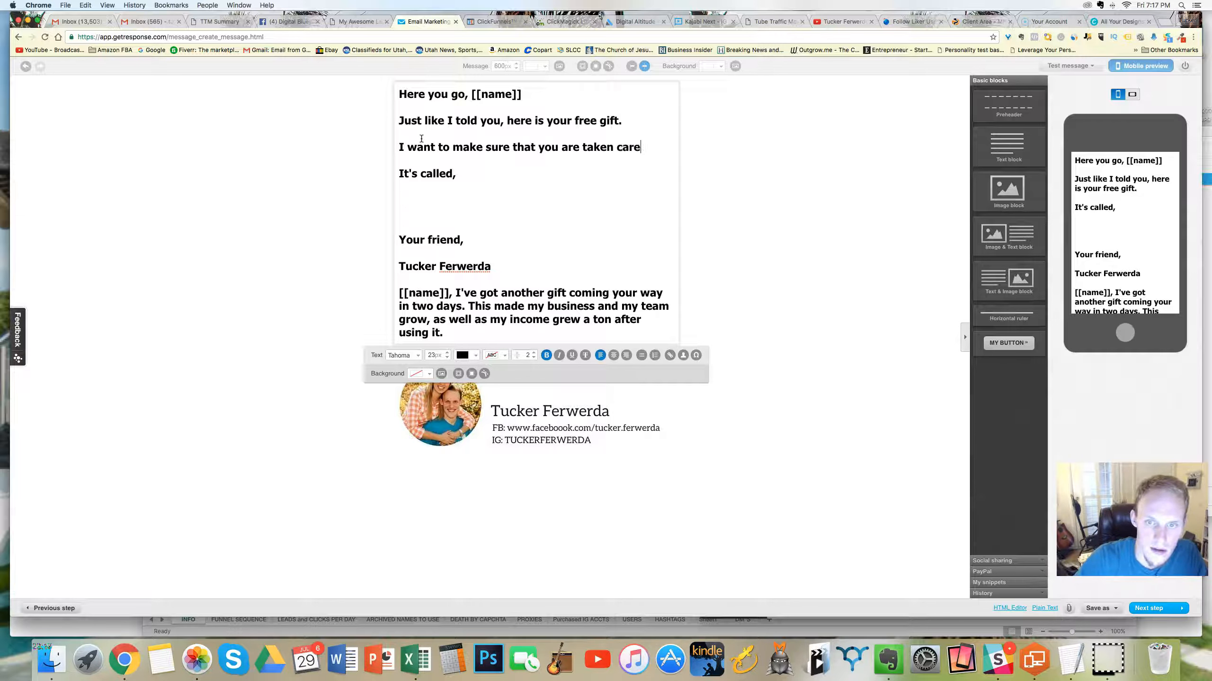
type(",")
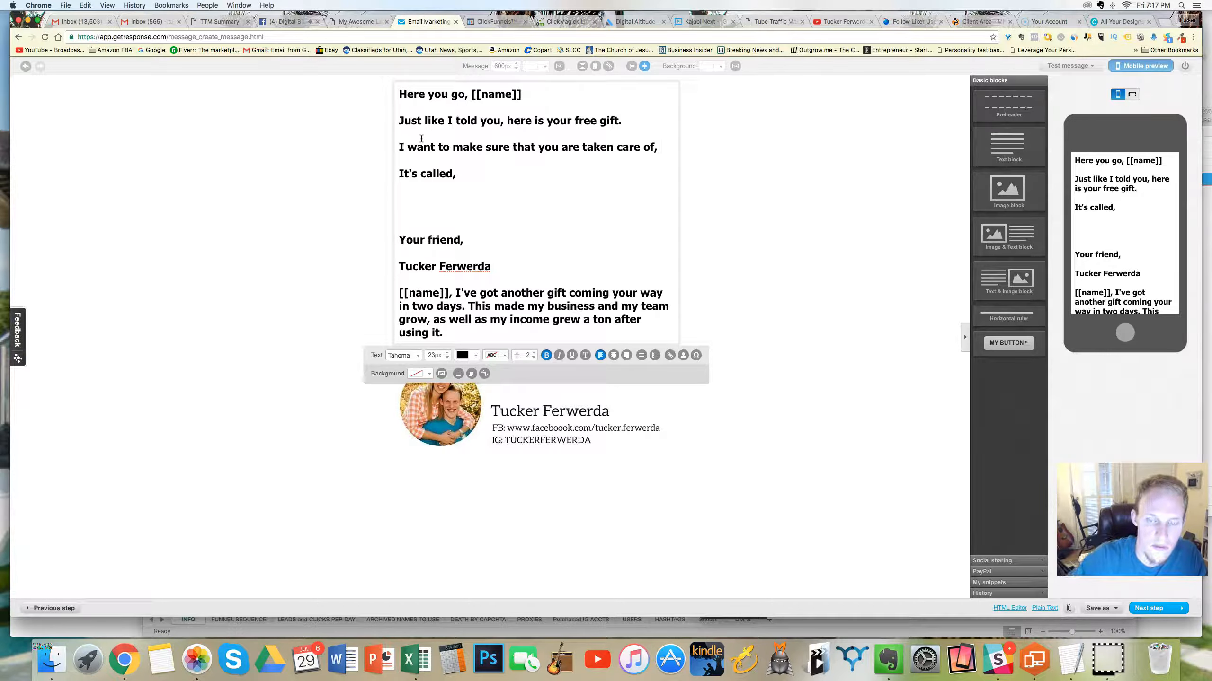
Step: Continue the sentence on a new line with "and this is my free gift, from me to you."
key("Return")
type("and this is ")
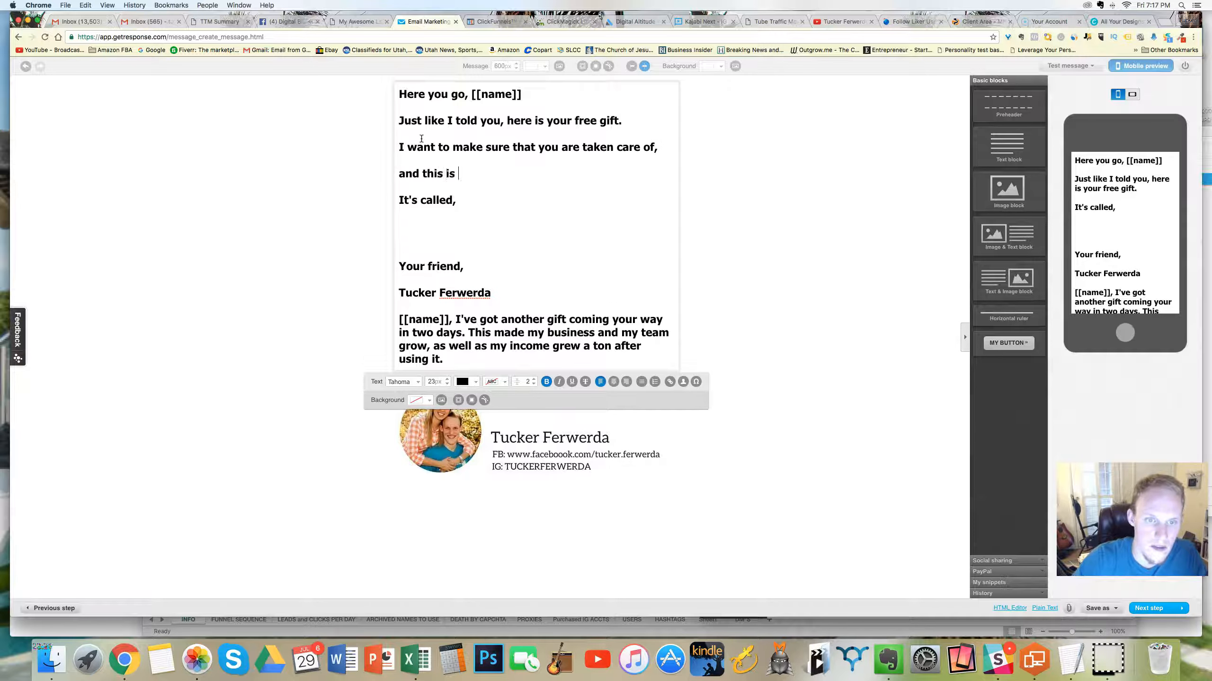
type("my free gif")
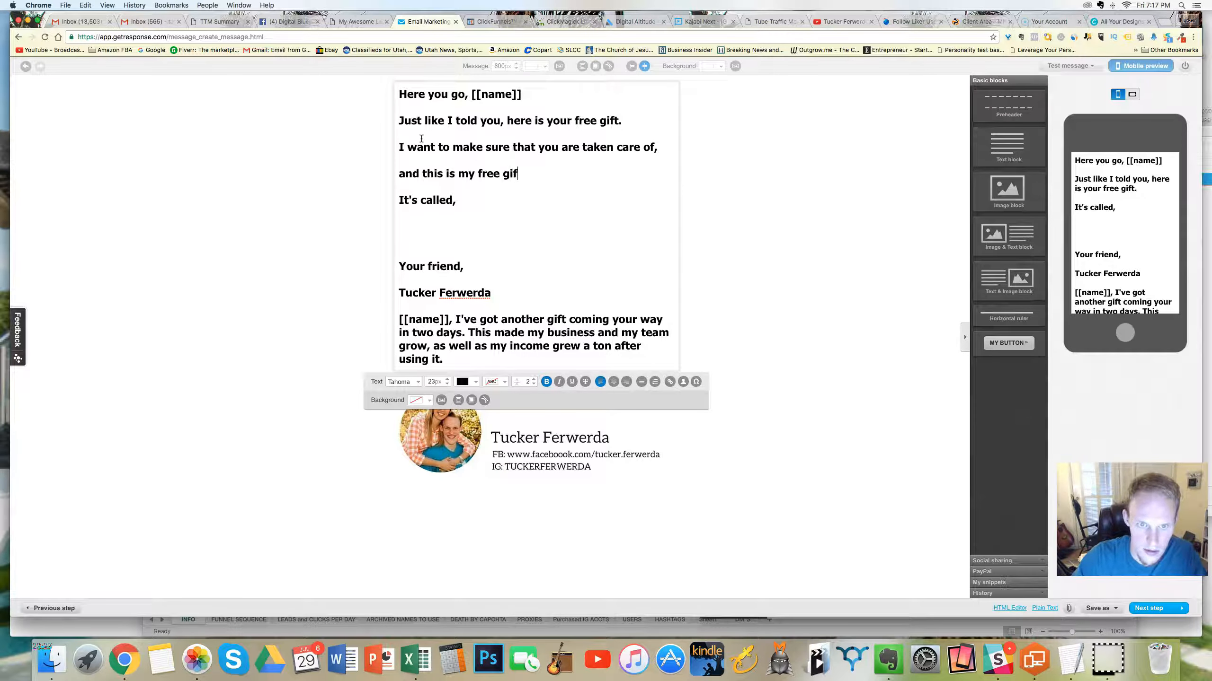
type("t, from me to you.")
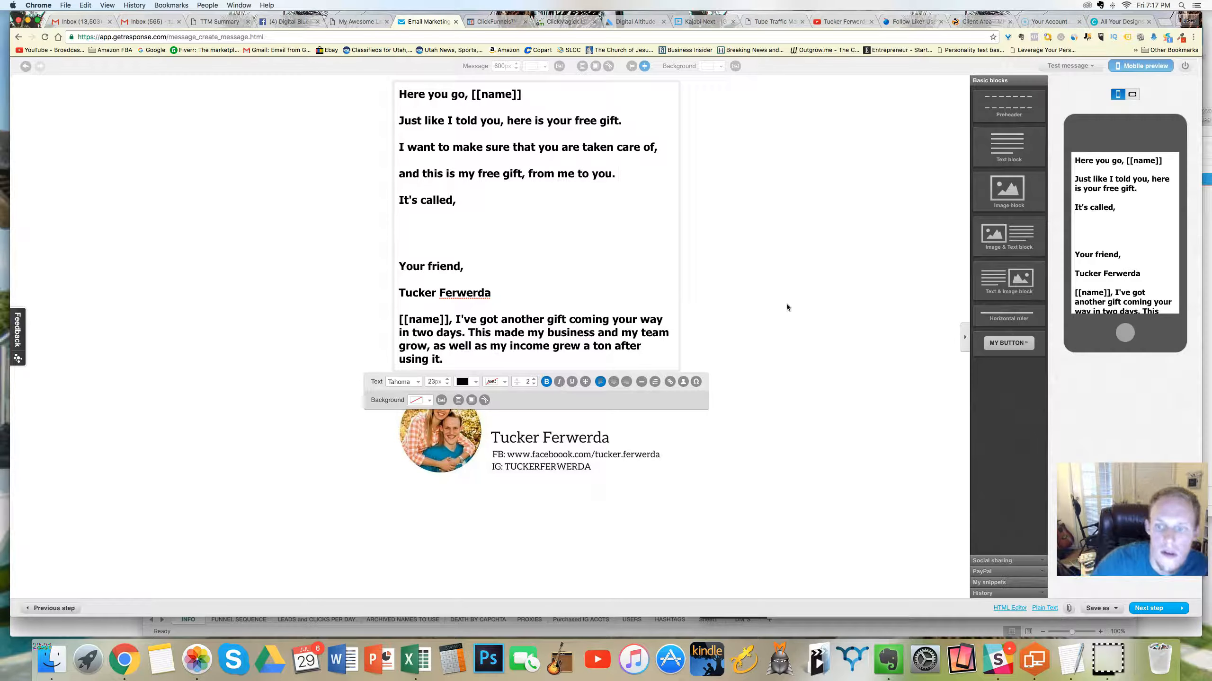
Step: Save the day 32 message as a draft, recheck its spam score and finish editing to return to the autoresponder calendar
left_click(1095, 607)
left_click(1091, 592)
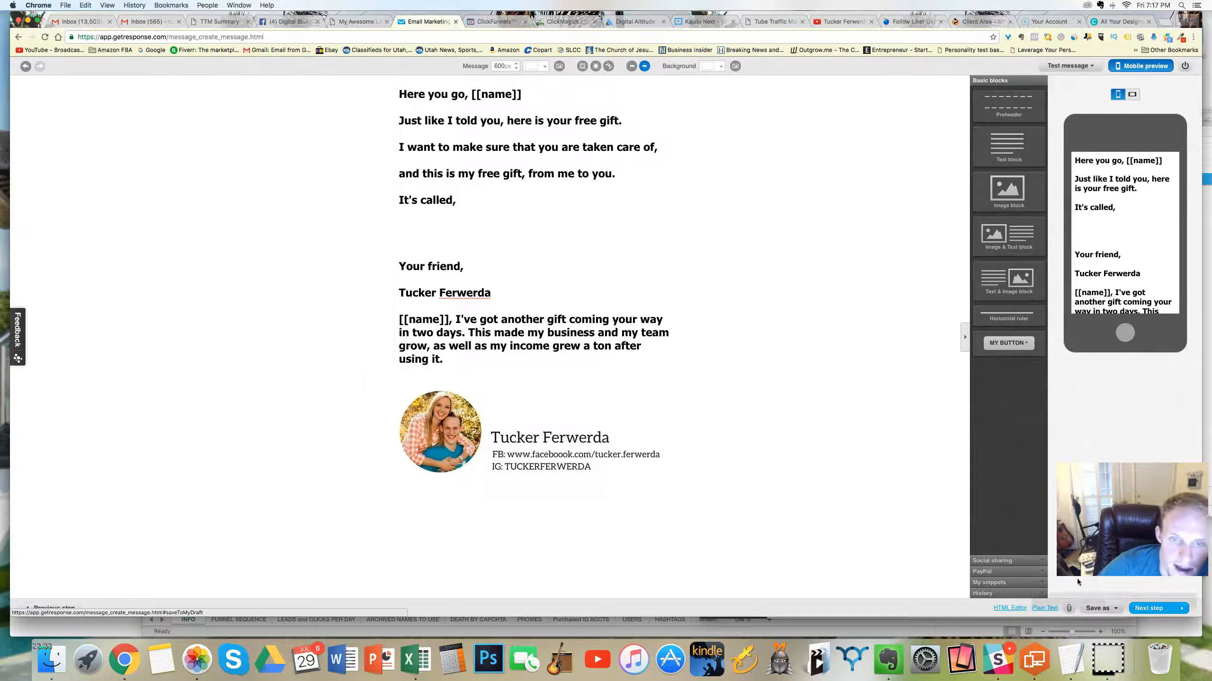
left_click(1058, 67)
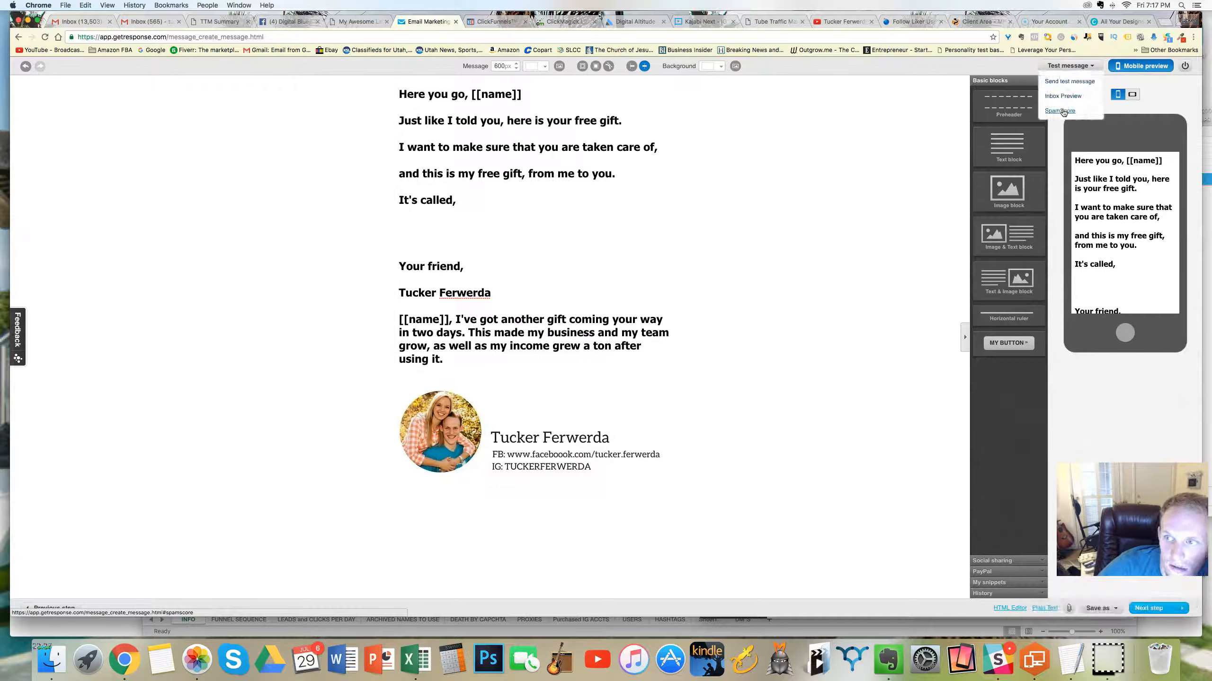
left_click(1069, 81)
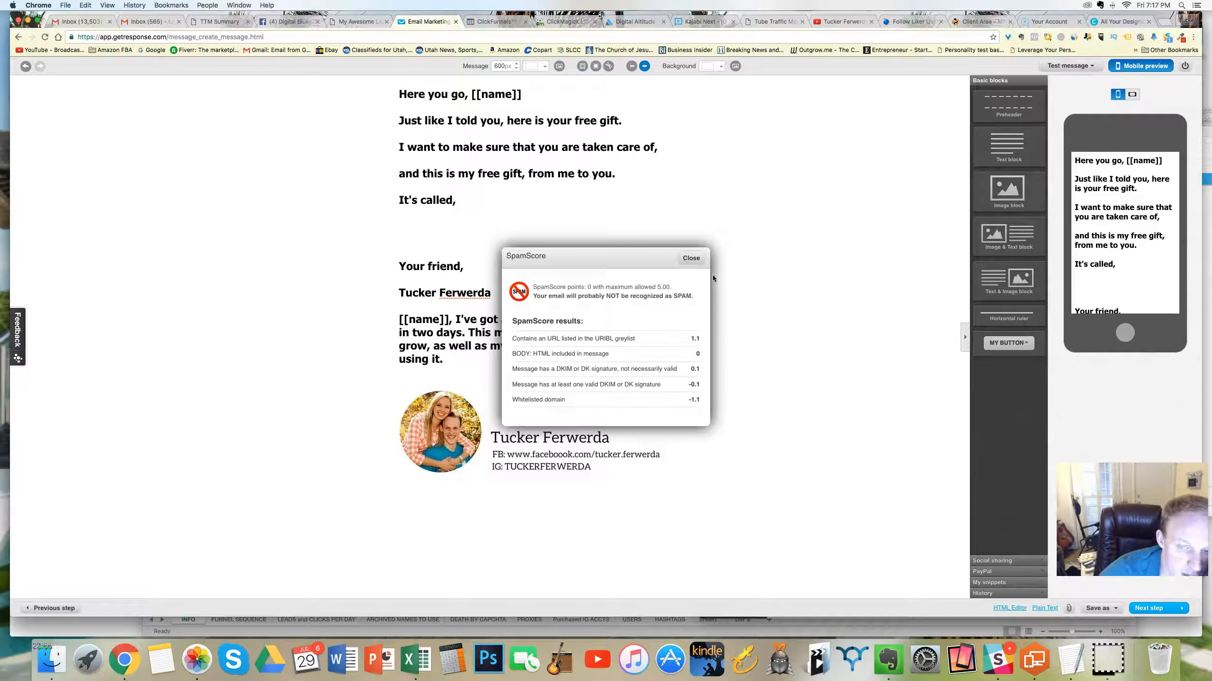
left_click(690, 258)
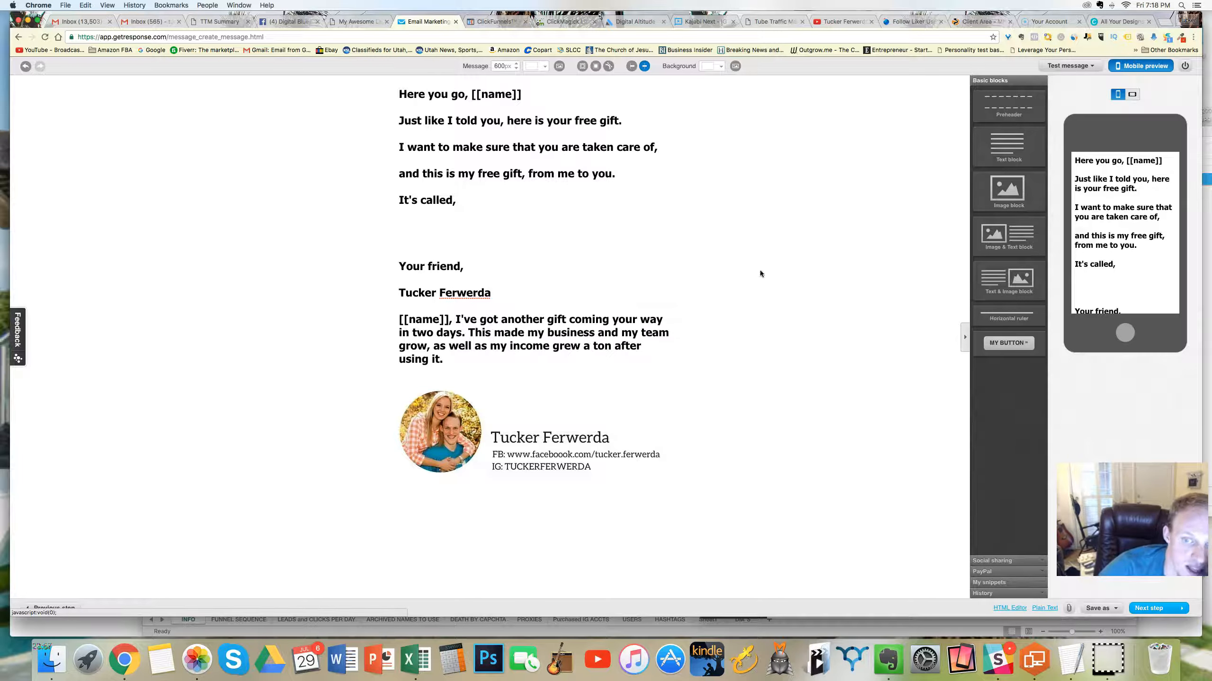
left_click(1098, 608)
left_click(1151, 604)
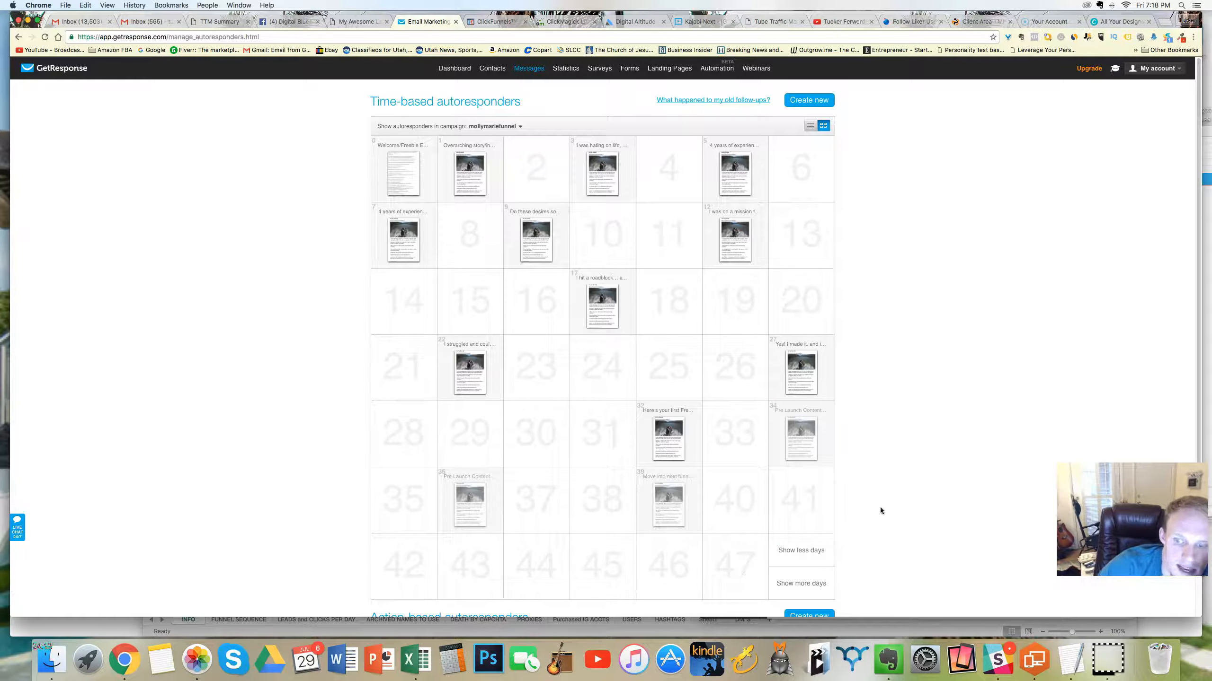
Step: Open the day 34 autoresponder and choose the existing "Here's your first Free gift" message as its content
mouse_move(799, 424)
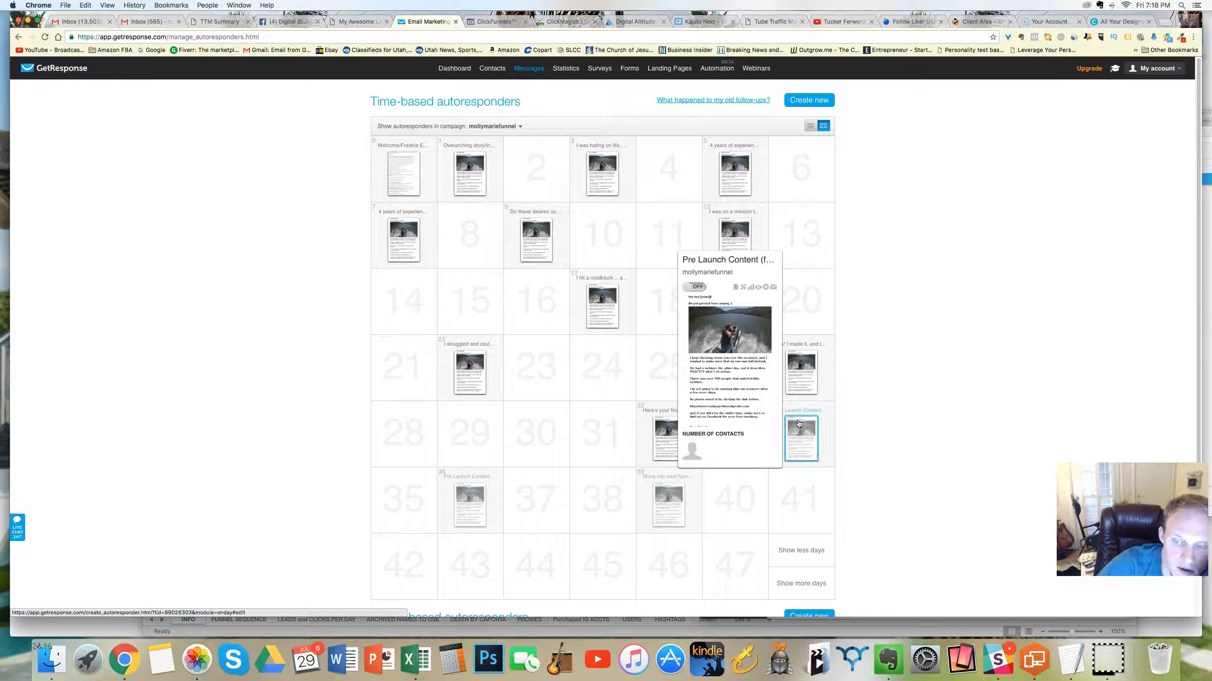
left_click(801, 434)
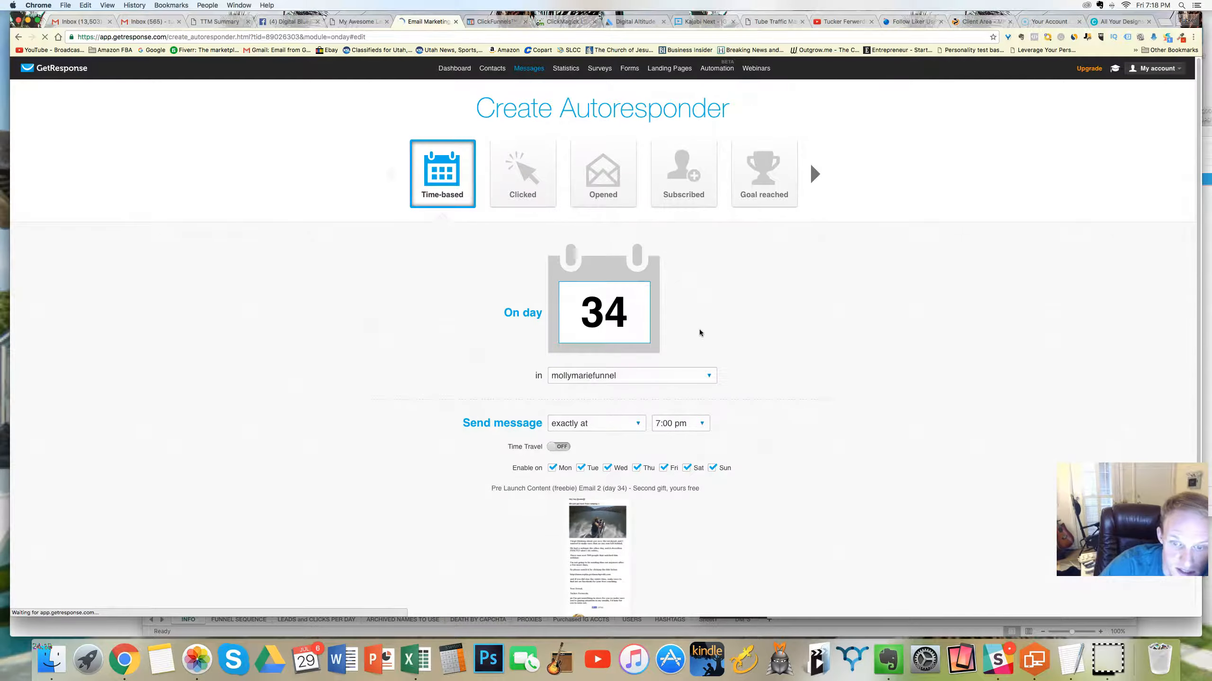
scroll(700, 333, "down", 3)
left_click(601, 467)
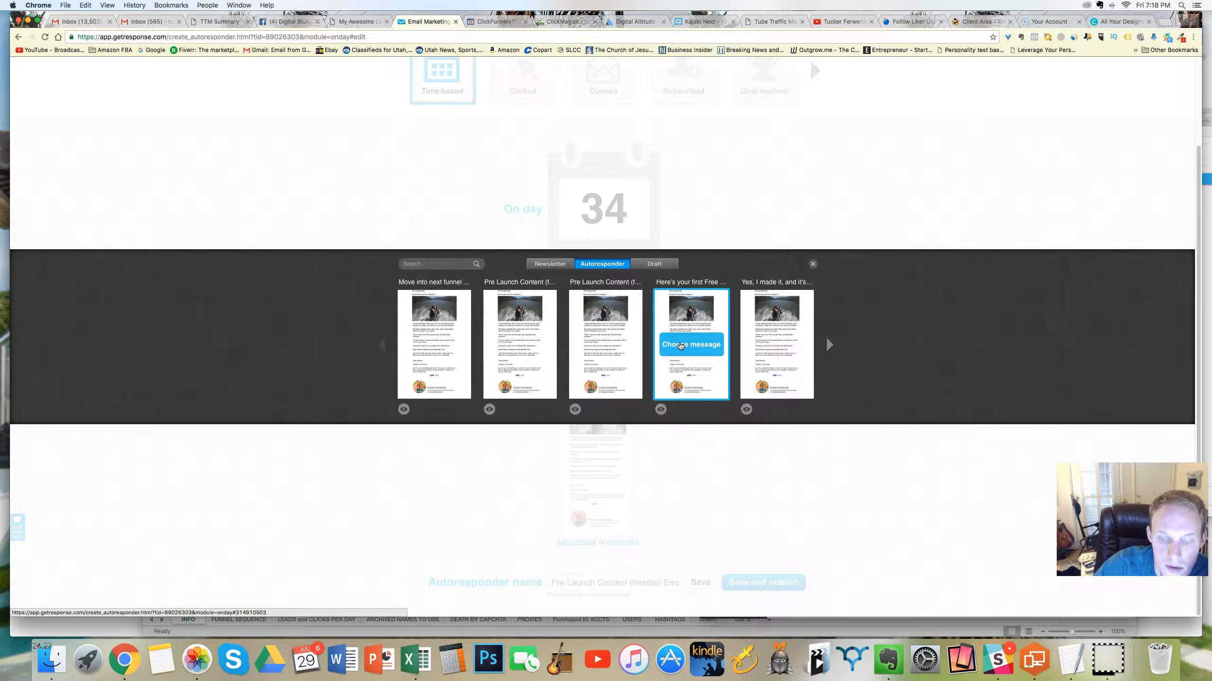
left_click(681, 345)
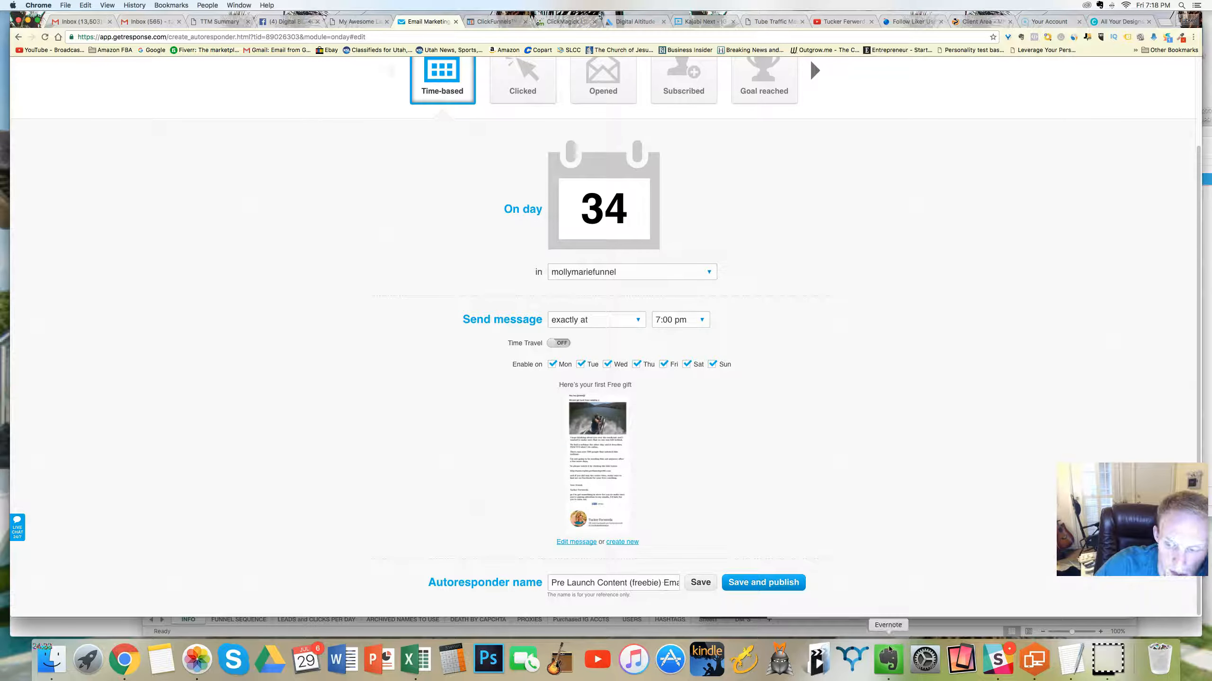
Step: Copy "Second gift, yours free" from the day 34 row of the Evernote funnel note and use it as the autoresponder name
left_click(888, 660)
left_click_drag(958, 409, 890, 409)
key("super+c")
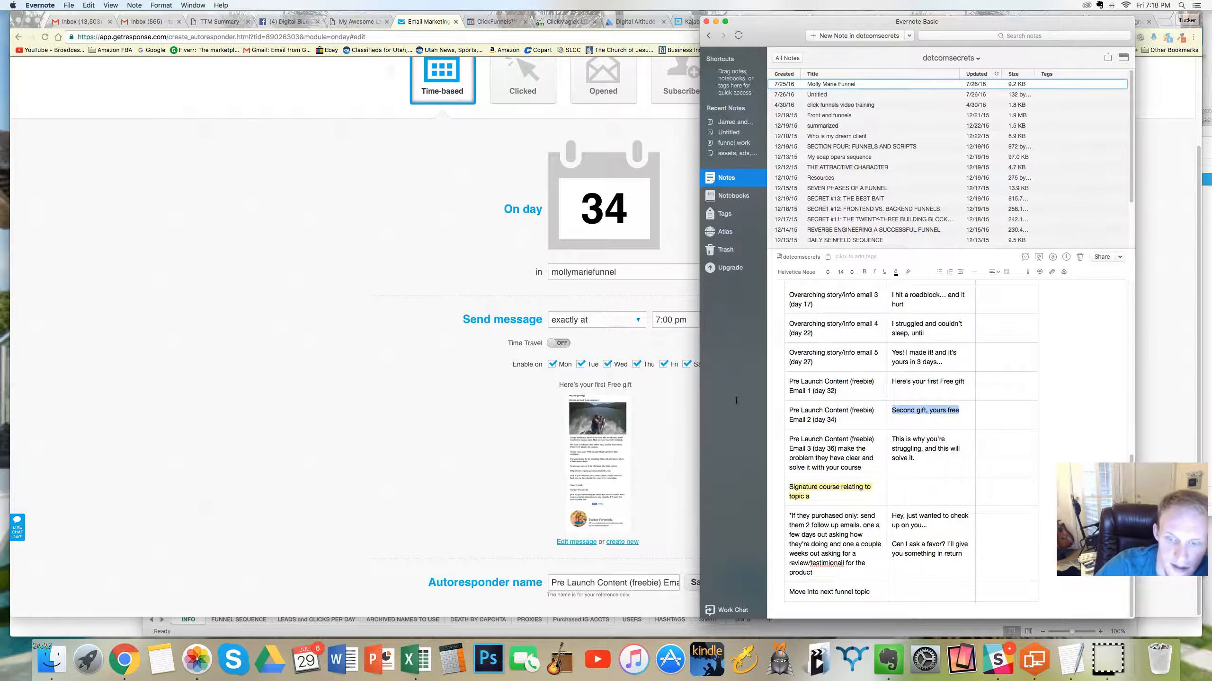
left_click(615, 571)
triple_click(634, 583)
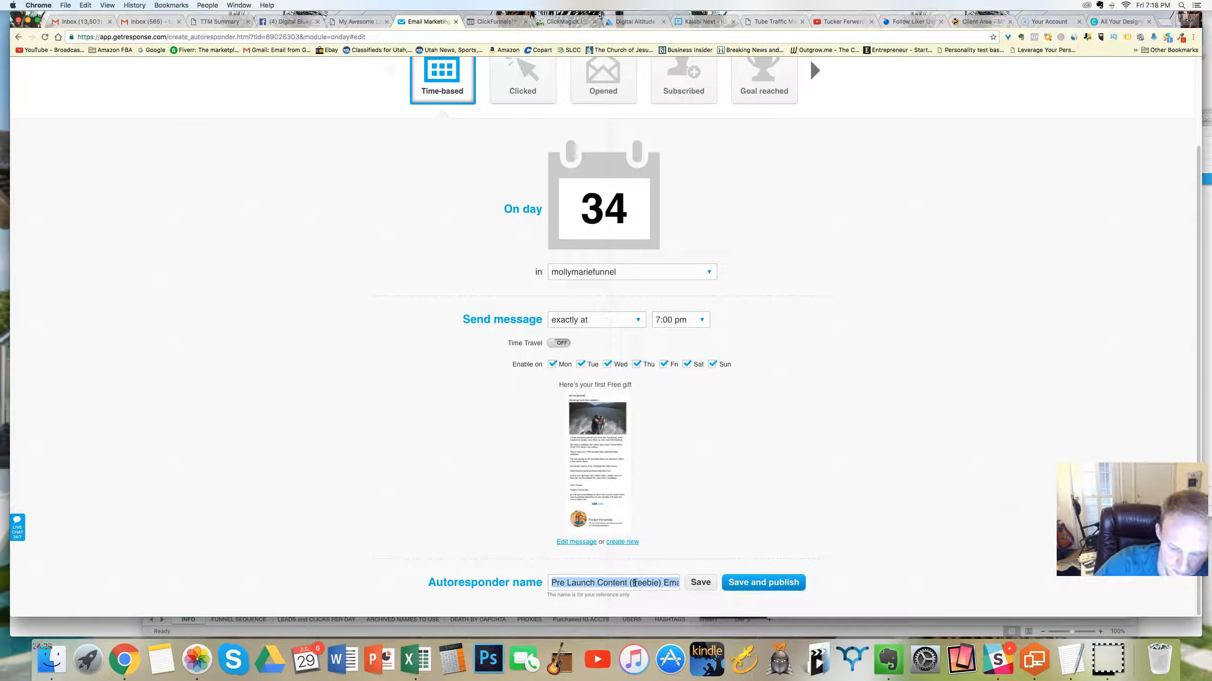
key("super+v")
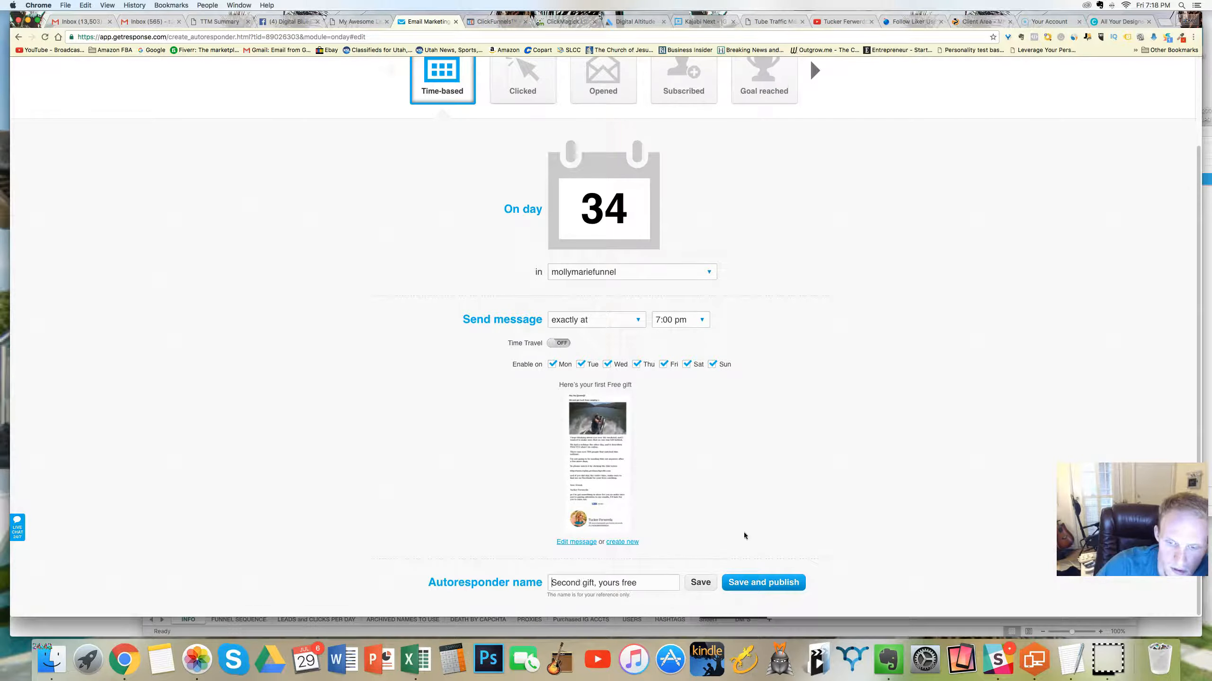
Step: Open the day 34 message for editing, set its name and the subject after [[name]] to "Second gift, yours free", and continue to the message editor
left_click(583, 545)
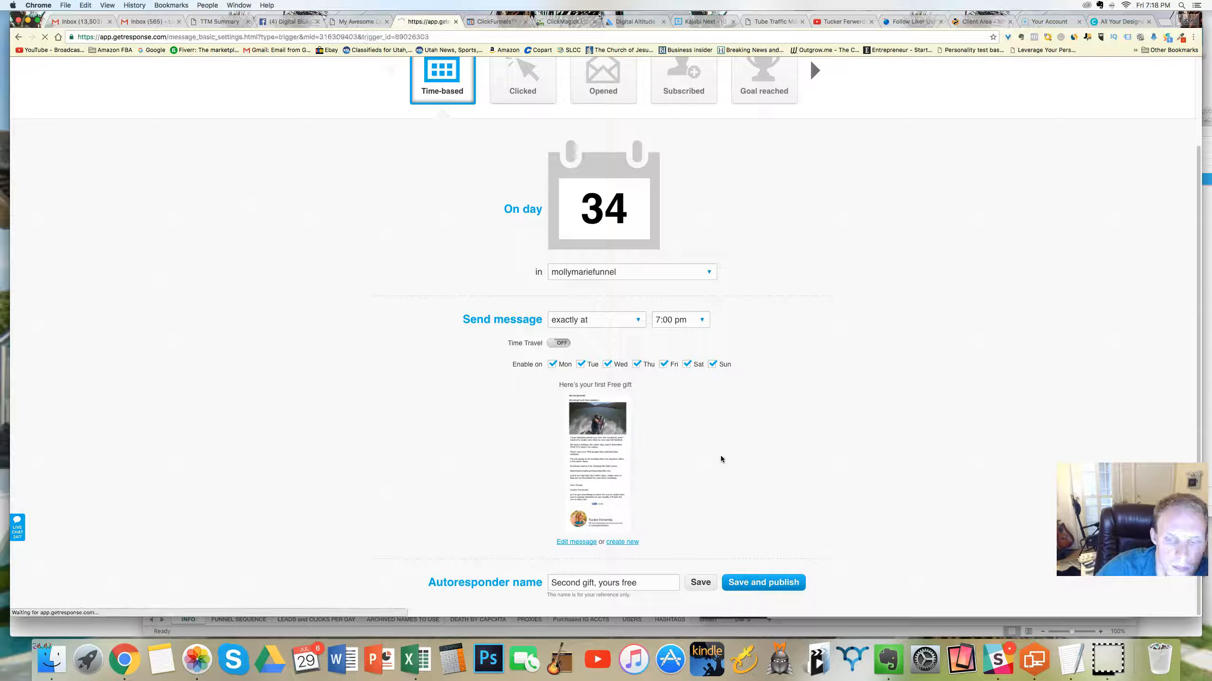
left_click_drag(617, 201, 525, 196)
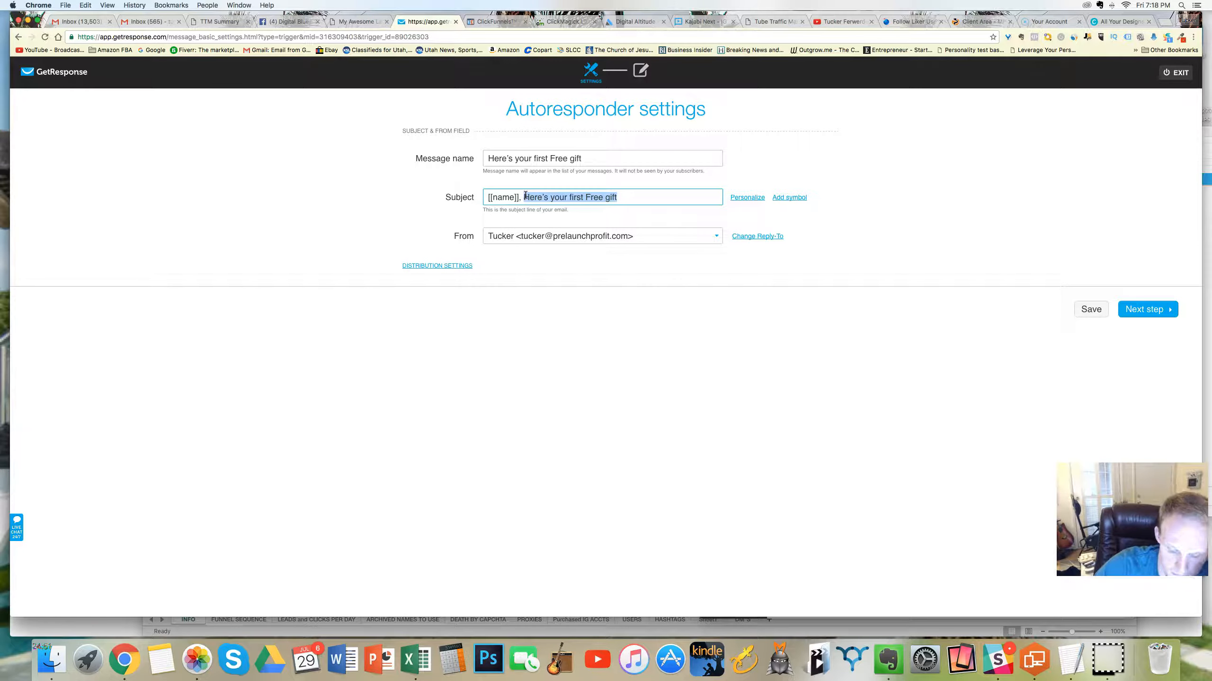
type("Second gift, yours free")
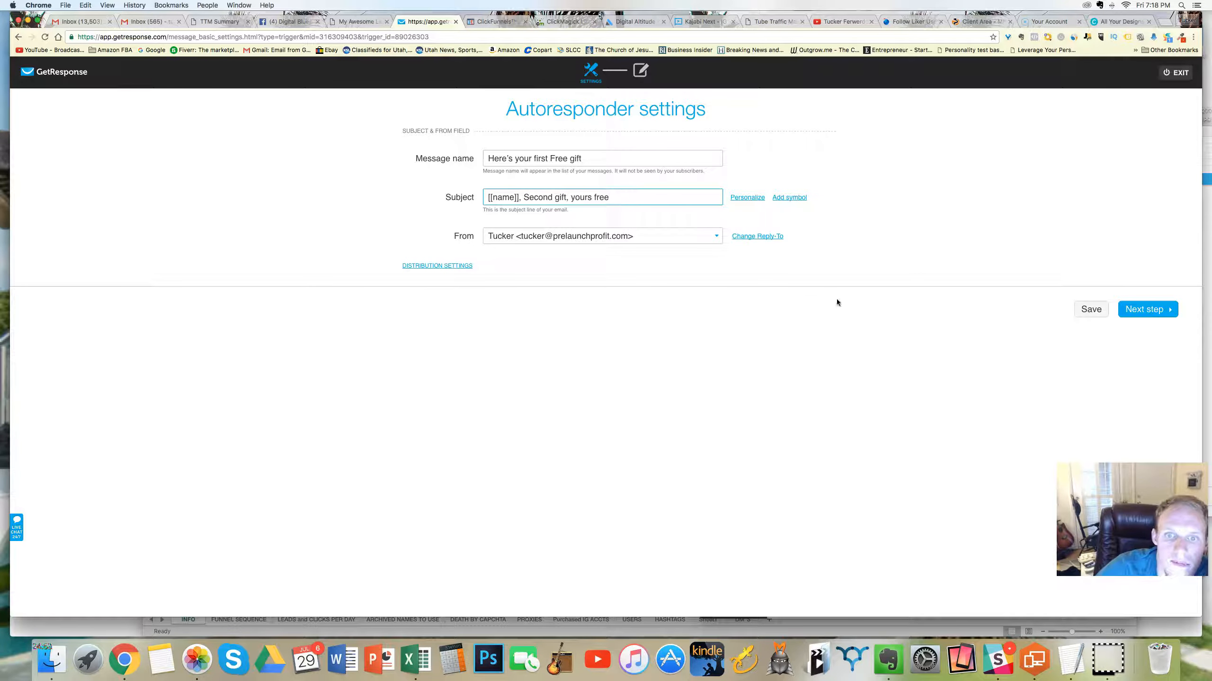
triple_click(523, 158)
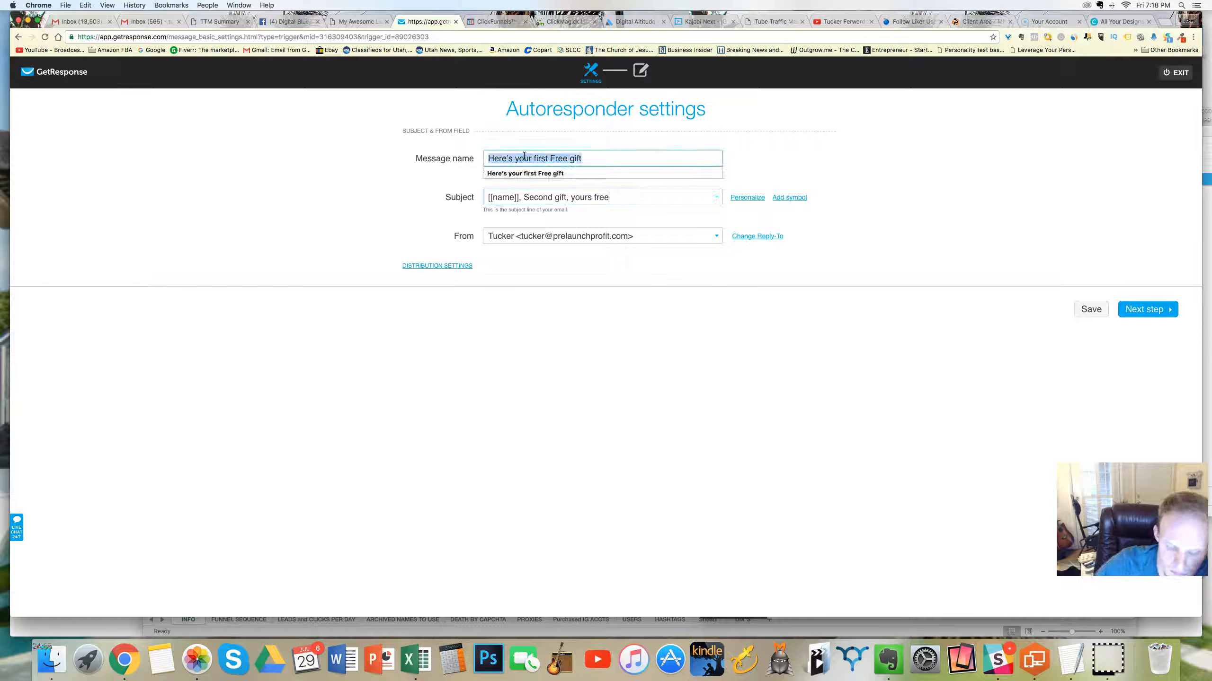
key("super+v")
left_click(1140, 311)
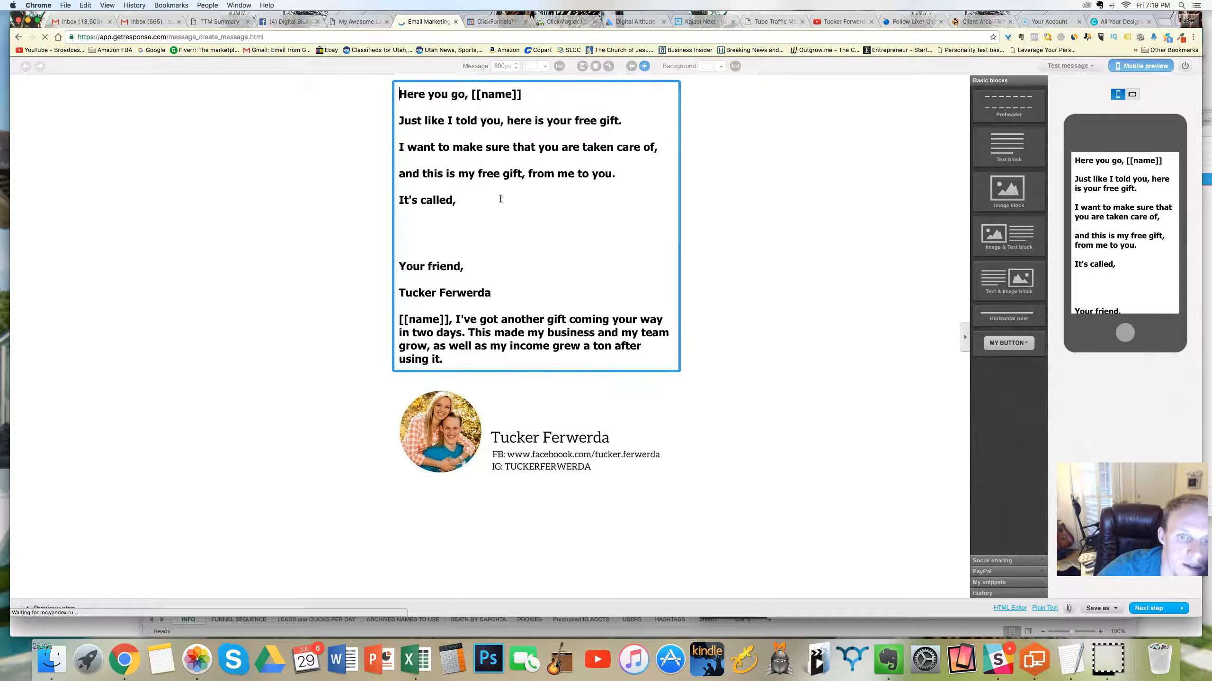
Step: Insert "2nd" before "free gift" and replace the "I want to make sure" line's text with "This works hand in hand with my"
left_click(469, 198)
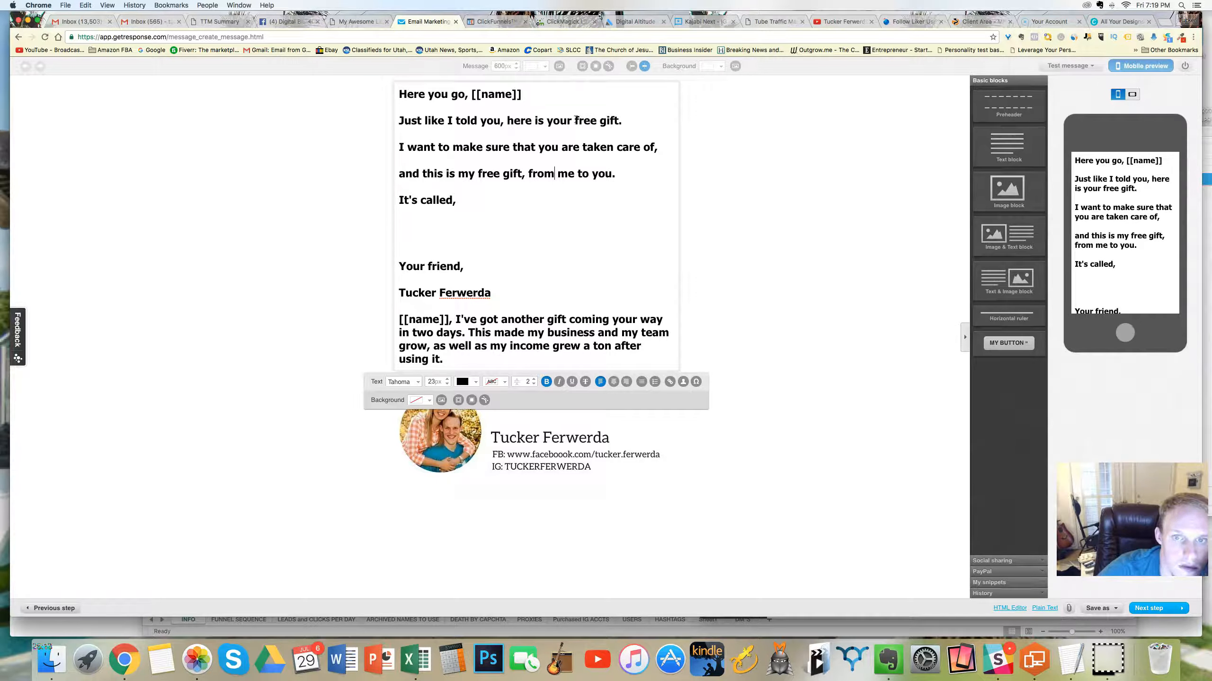
type("2nd")
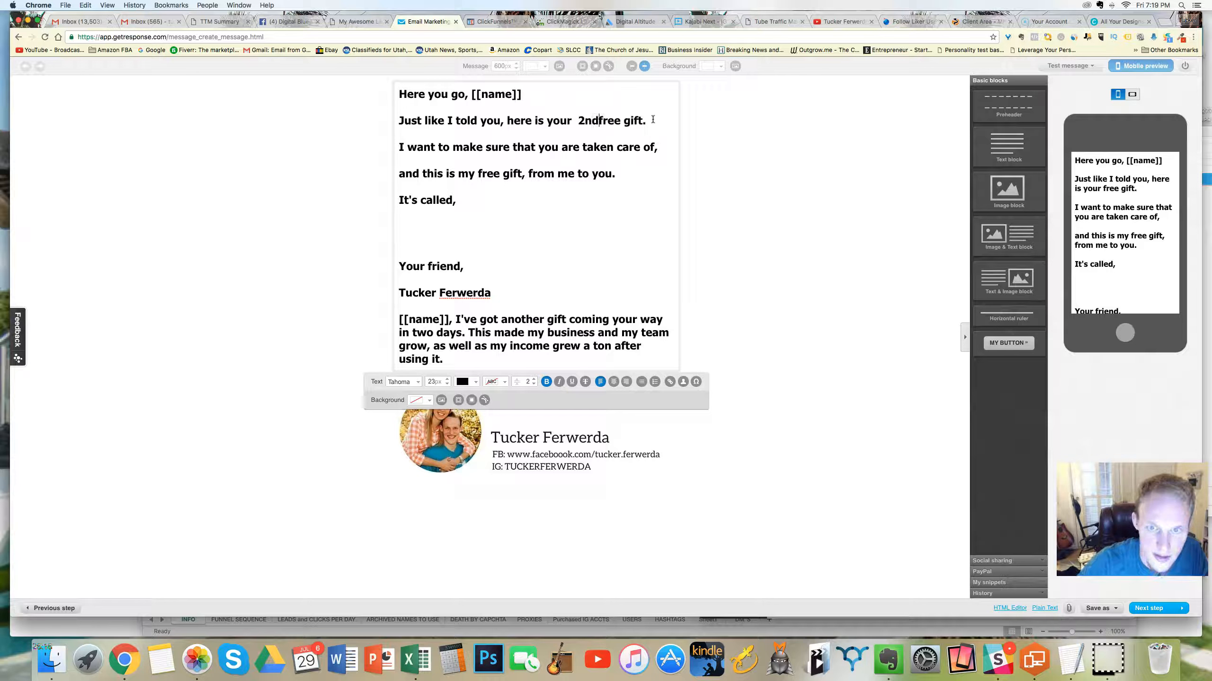
left_click_drag(658, 148, 396, 150)
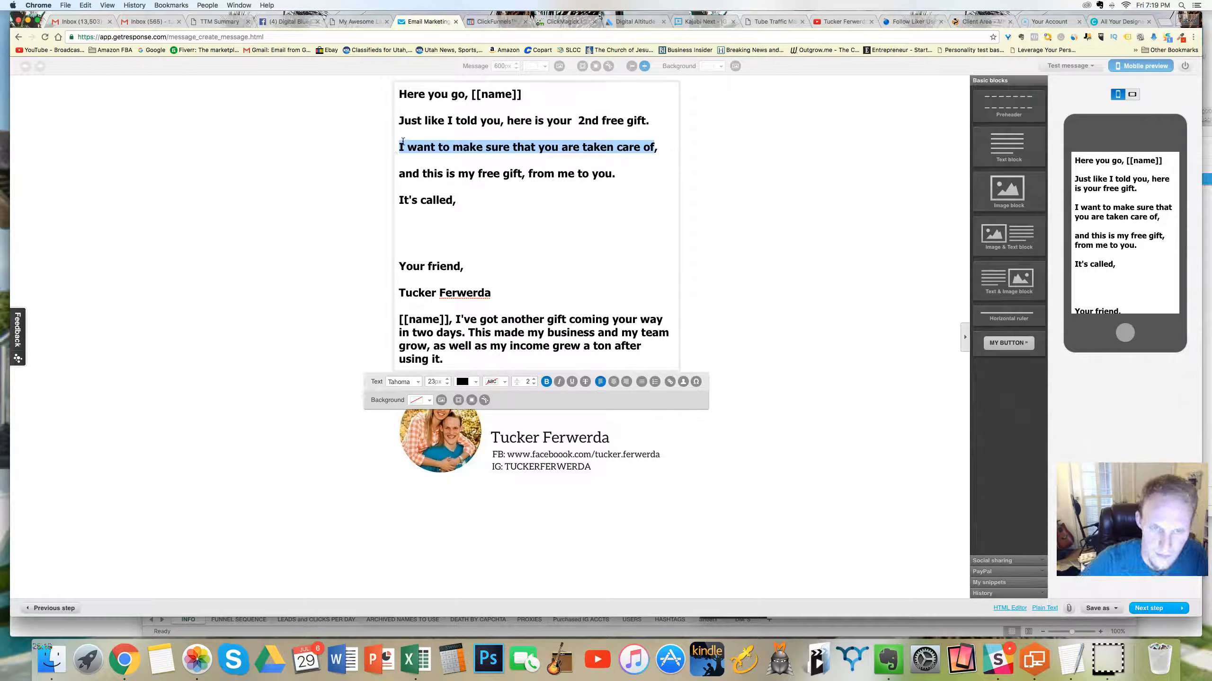
type("This wa")
type("s")
key("BackSpace")
key("BackSpace")
key("BackSpace")
type("works hand in hand with my ")
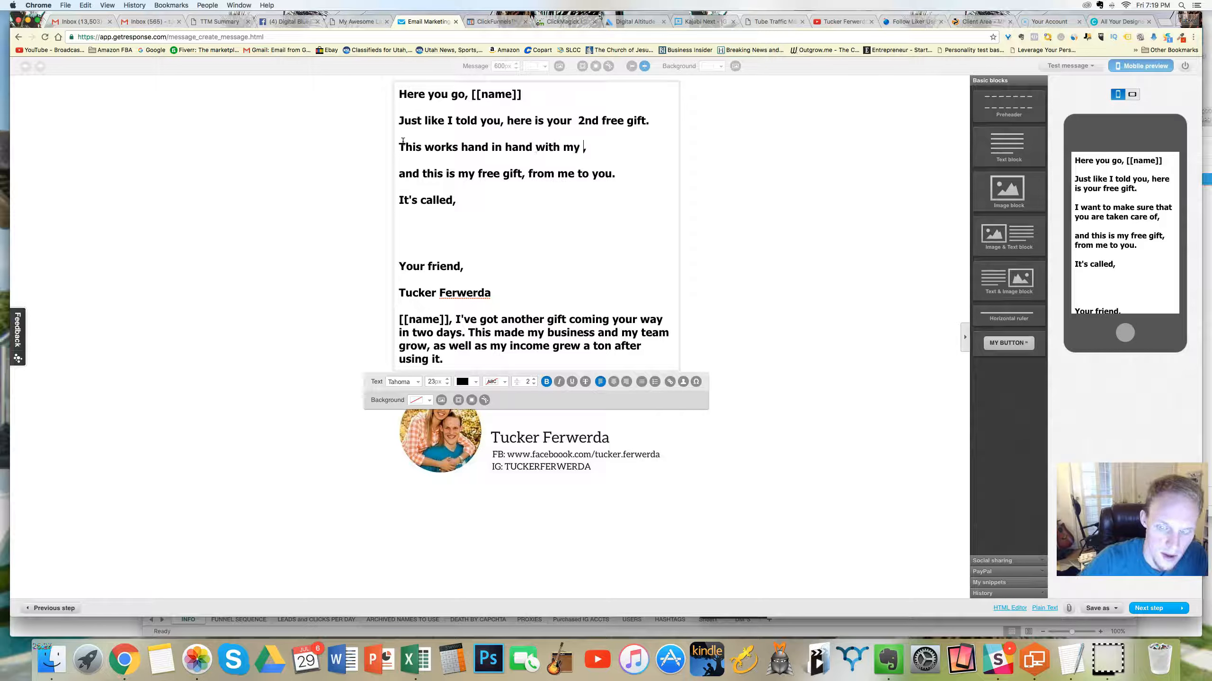
type("fir")
Step: Complete the "This works hand in hand with my" line with "first gift I gave you a few days ago"
key("BackSpace")
key("BackSpace")
key("BackSpace")
type("first gift ")
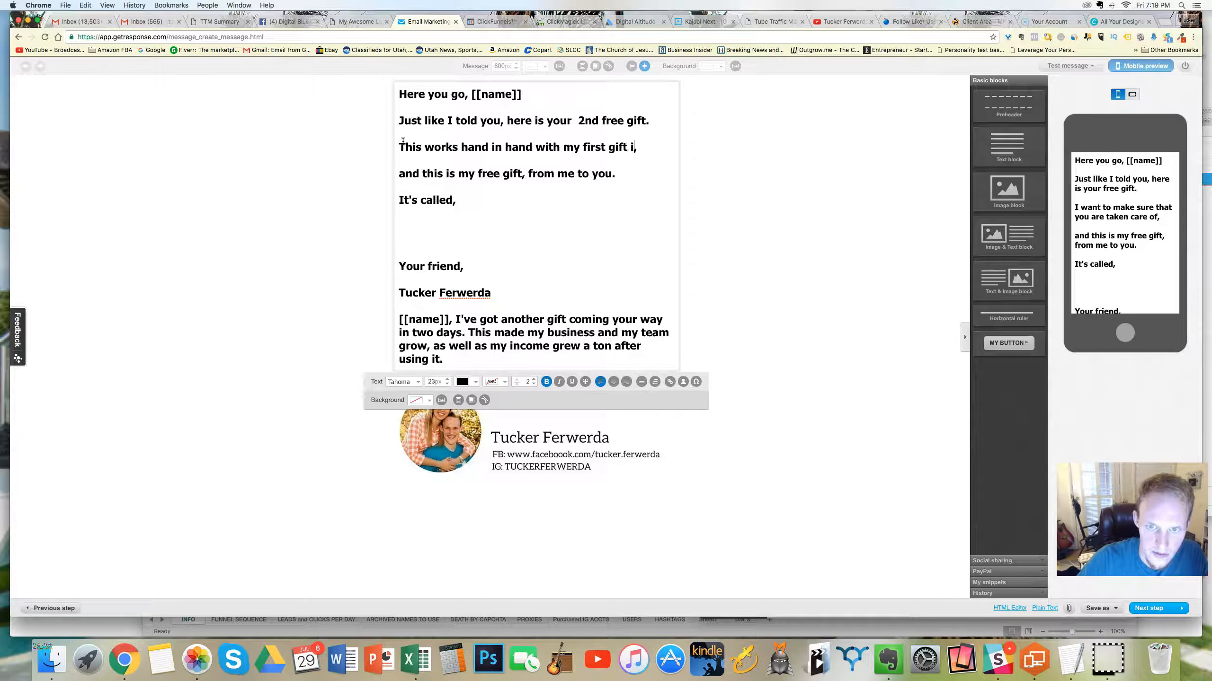
type("I gave yo")
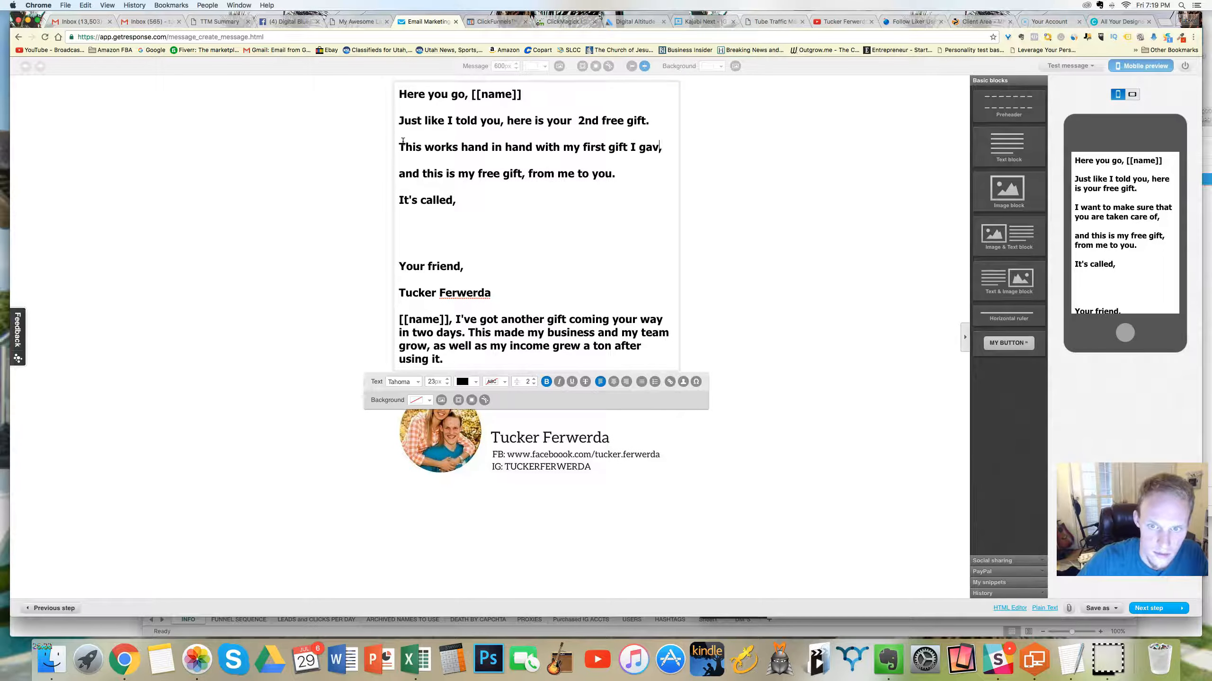
type("u a few days ")
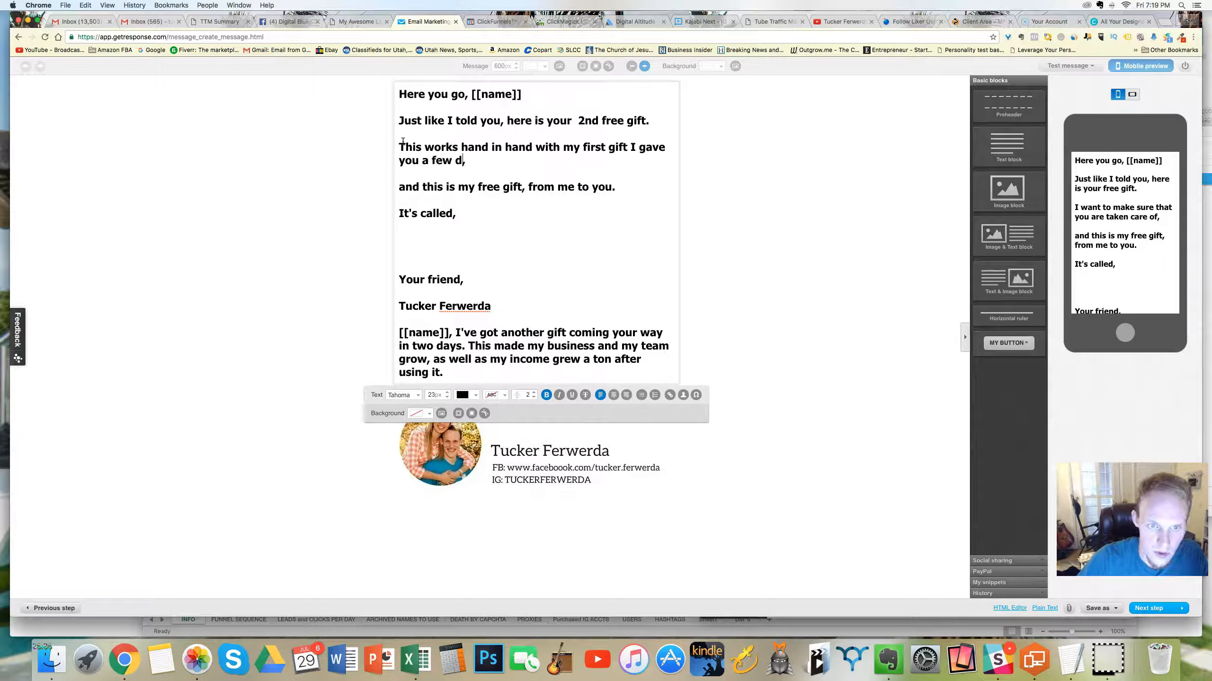
type("ago")
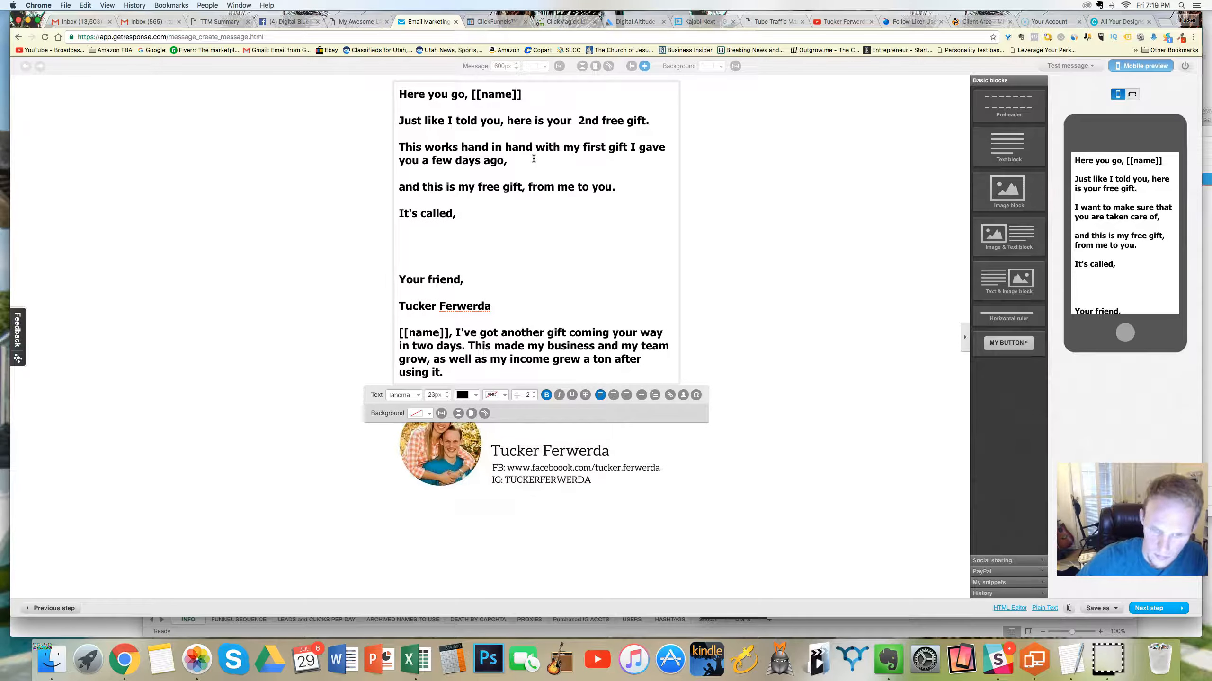
Step: Add a new line below reading "If you haven't seen it, check your inbox now"
key("Return")
type("If you haven't seen it, Che")
key("BackSpace")
key("BackSpace")
key("BackSpace")
type("check your i")
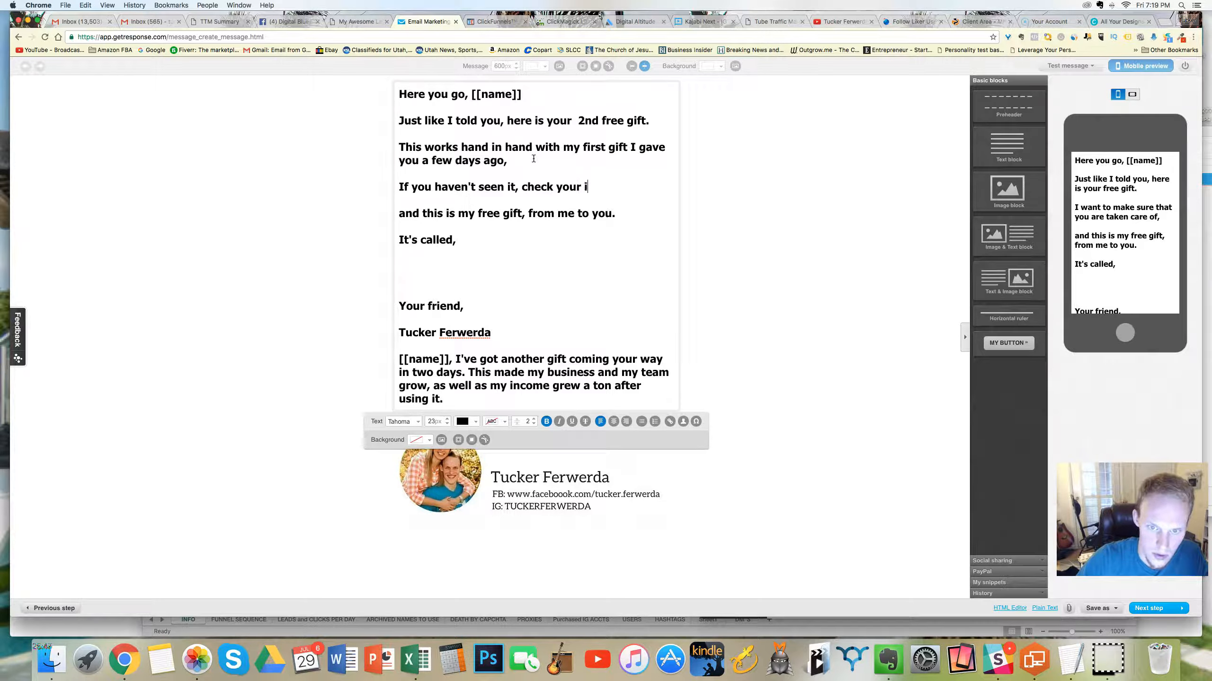
type("nbox now ")
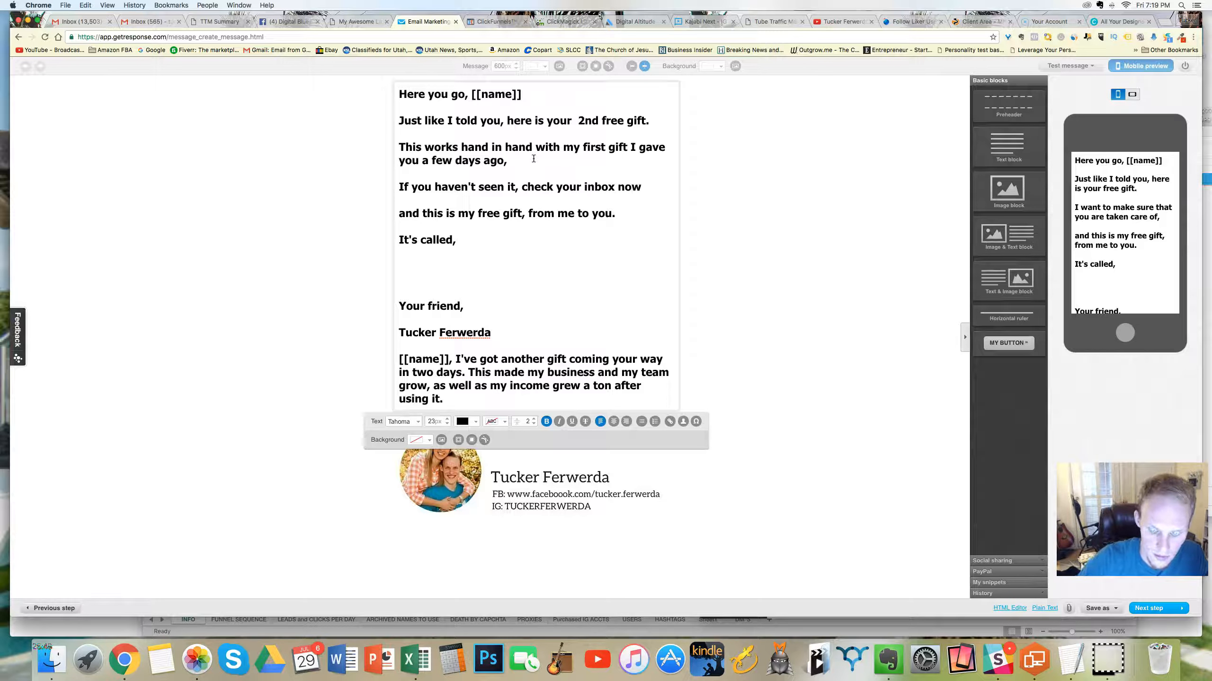
type("beu")
Step: Finish the inbox sentence with "because it won't make sense without it."
key("BackSpace")
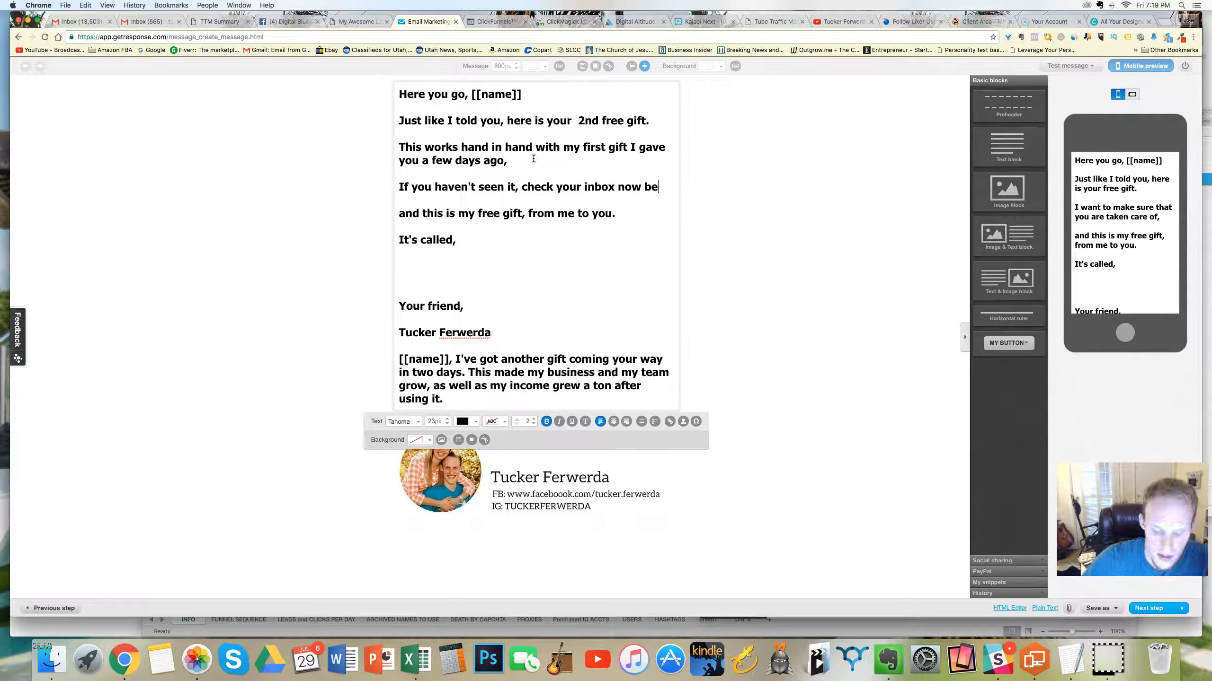
type("cuase i")
key("BackSpace")
key("BackSpace")
key("BackSpace")
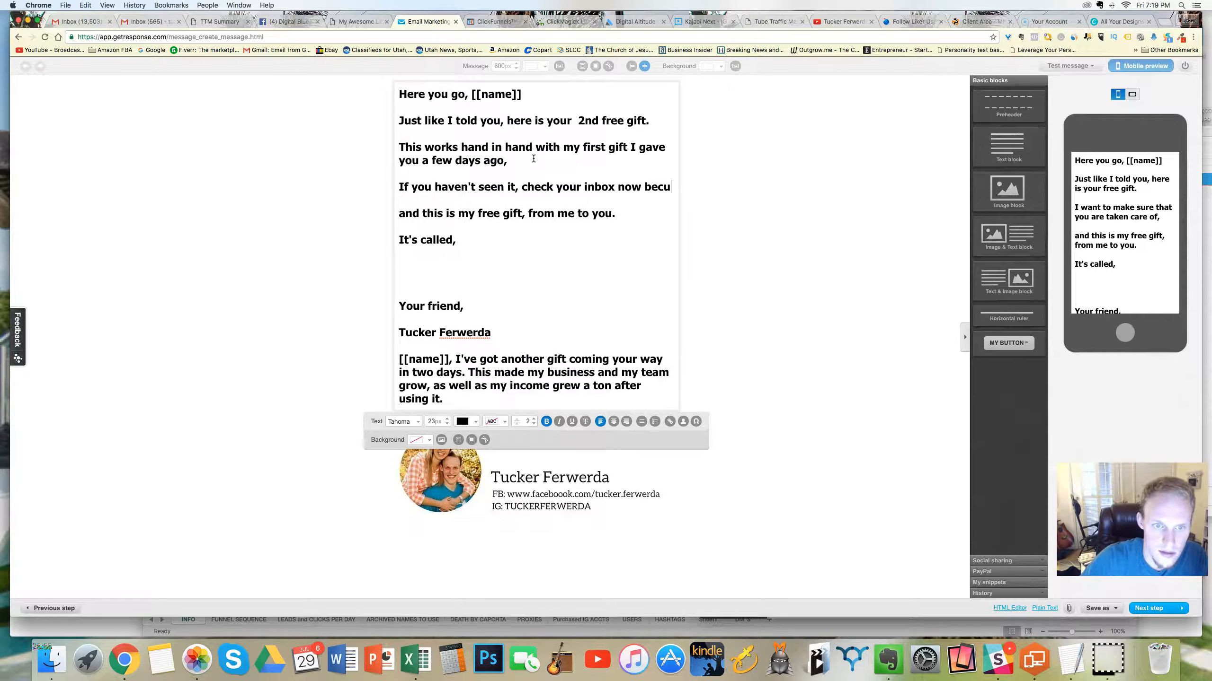
key("BackSpace")
type("ause it ")
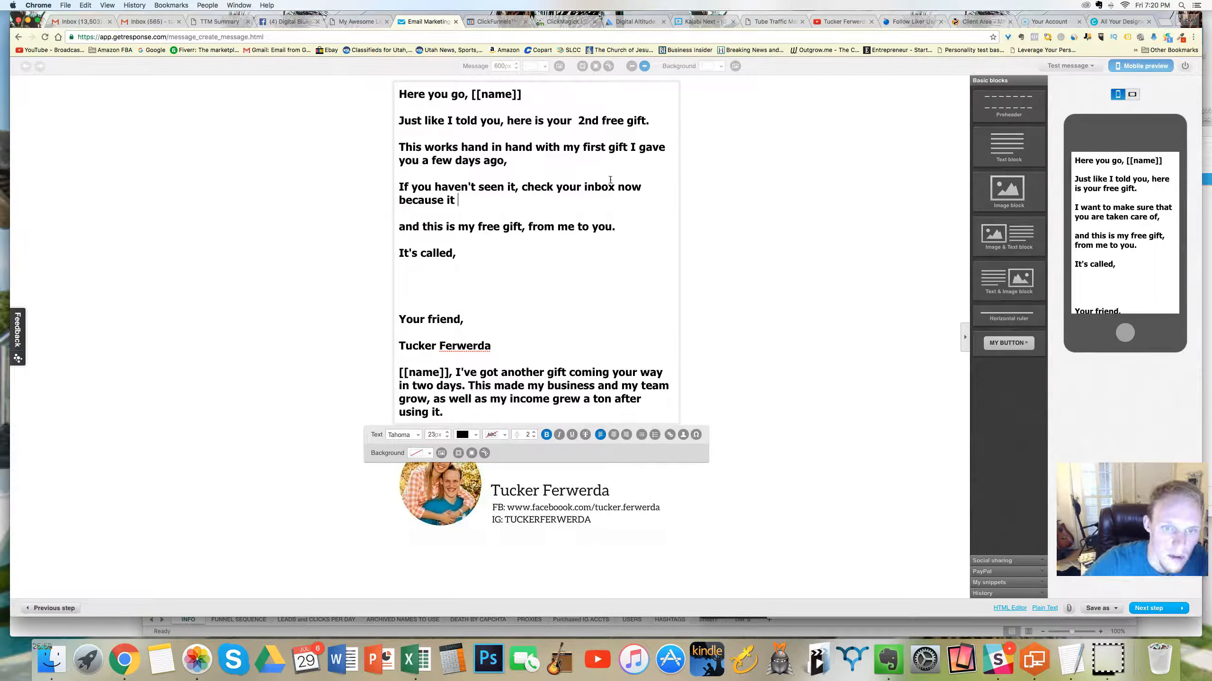
type("wont'")
key("BackSpace")
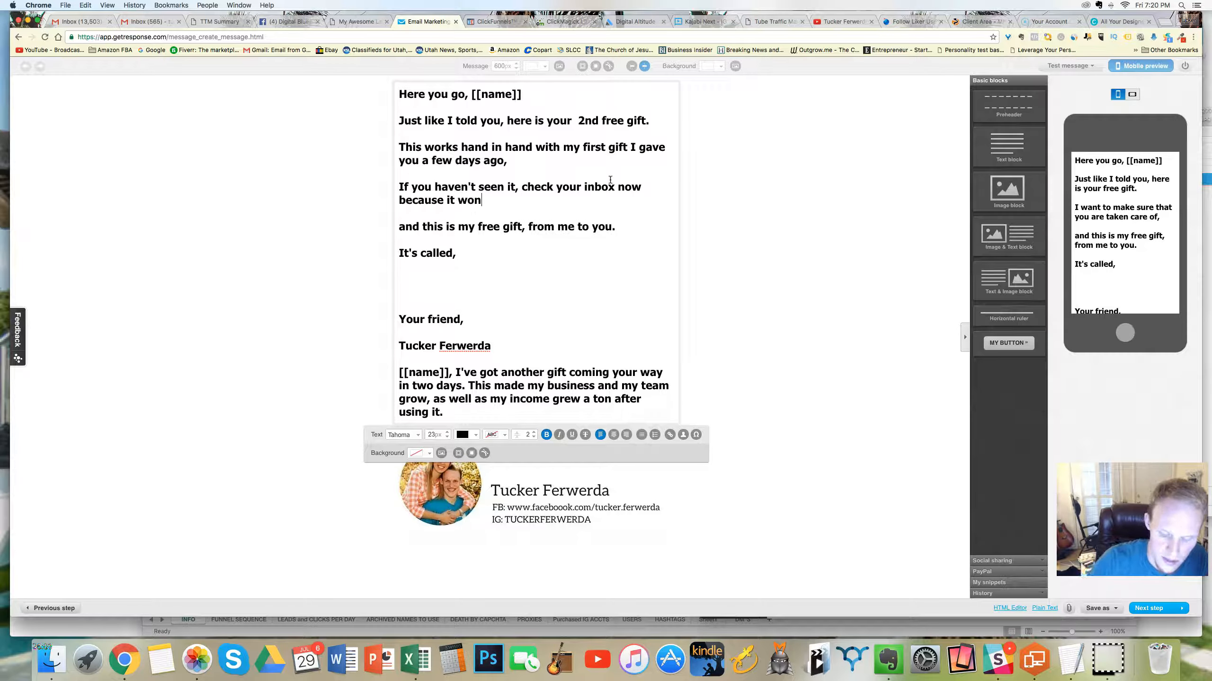
type("'t make se")
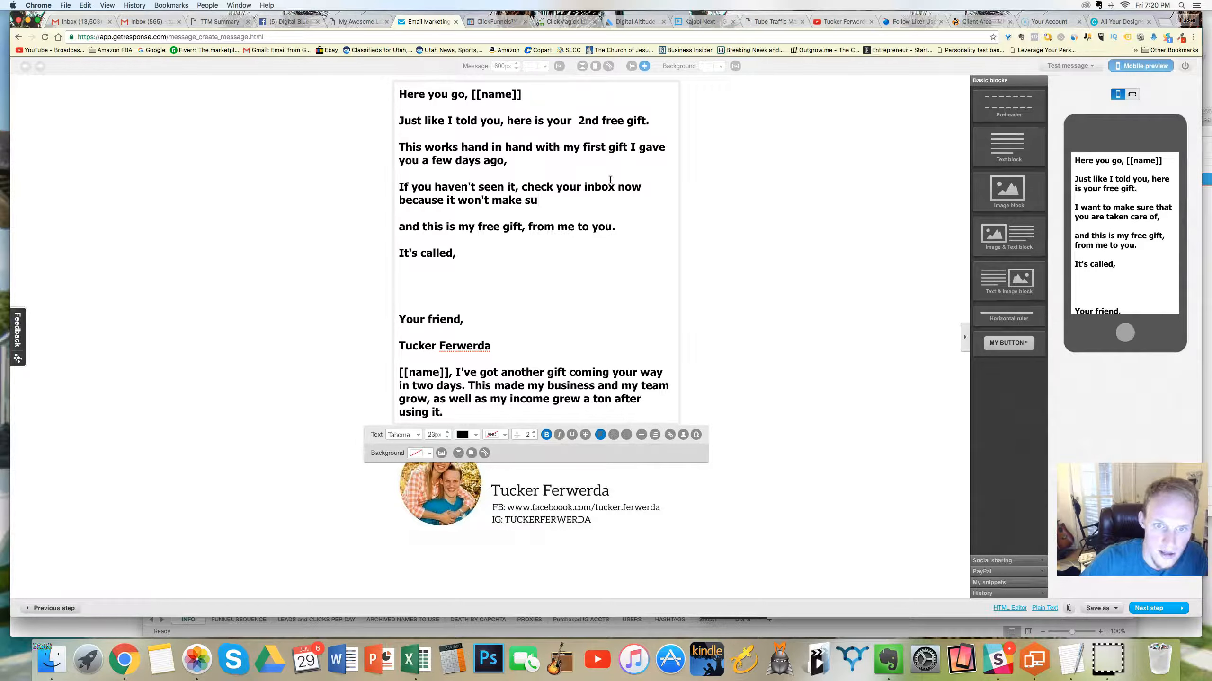
type("nse with")
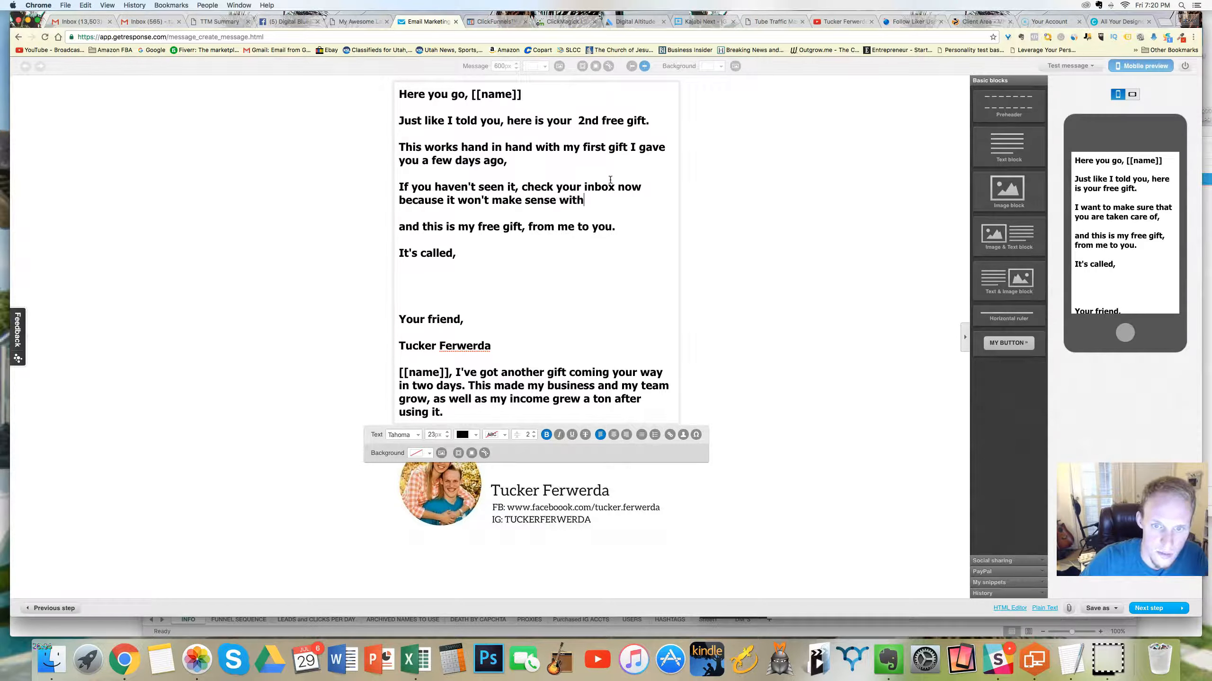
type("out it.")
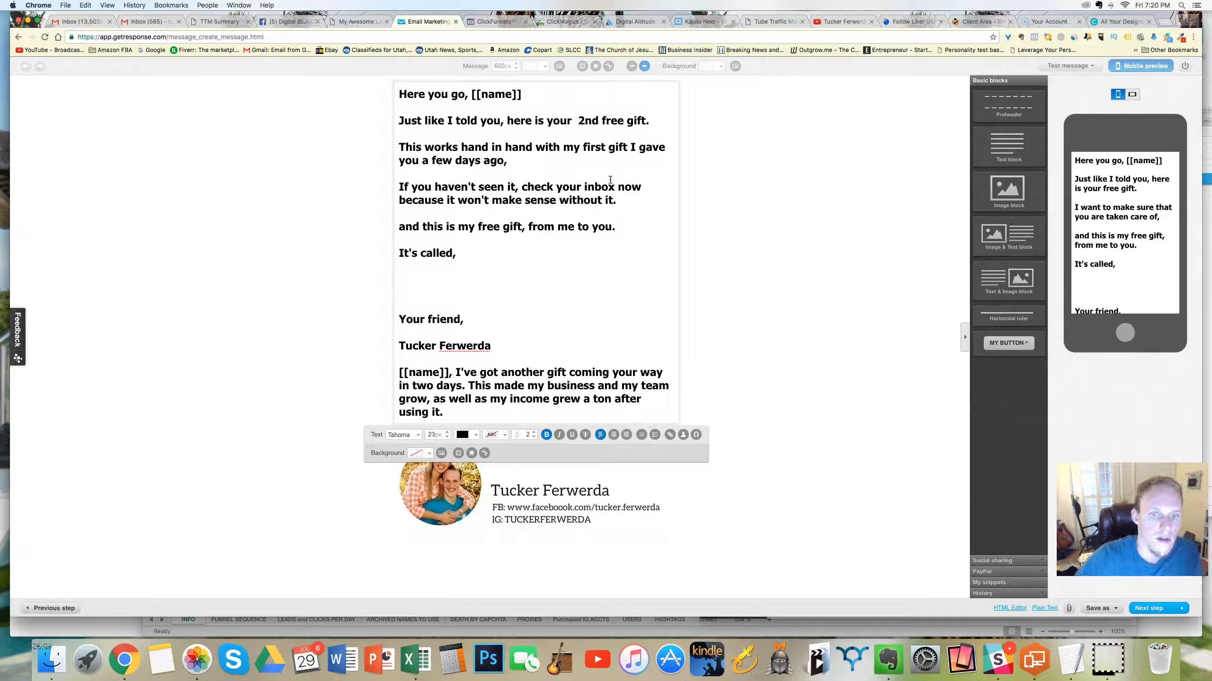
Step: Replace the line "and this is my free gift, from me to you." with "Here's your second gift."
left_click_drag(612, 228, 399, 225)
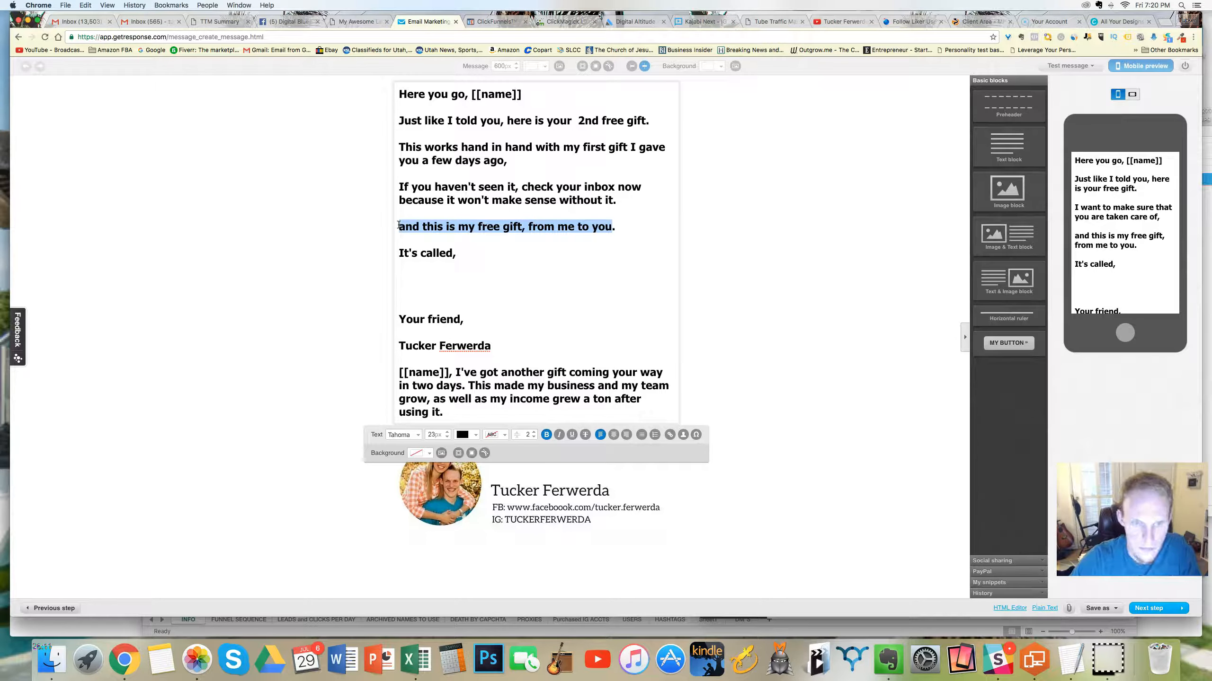
type("Here's t")
key("BackSpace")
type("your sendond fi")
key("BackSpace")
key("BackSpace")
key("BackSpace")
key("BackSpace")
type("d")
key("BackSpace")
key("BackSpace")
key("BackSpace")
key("BackSpace")
key("BackSpace")
type("cond fi")
key("BackSpace")
key("BackSpace")
type("ift")
key("BackSpace")
key("BackSpace")
key("BackSpace")
type("gift.")
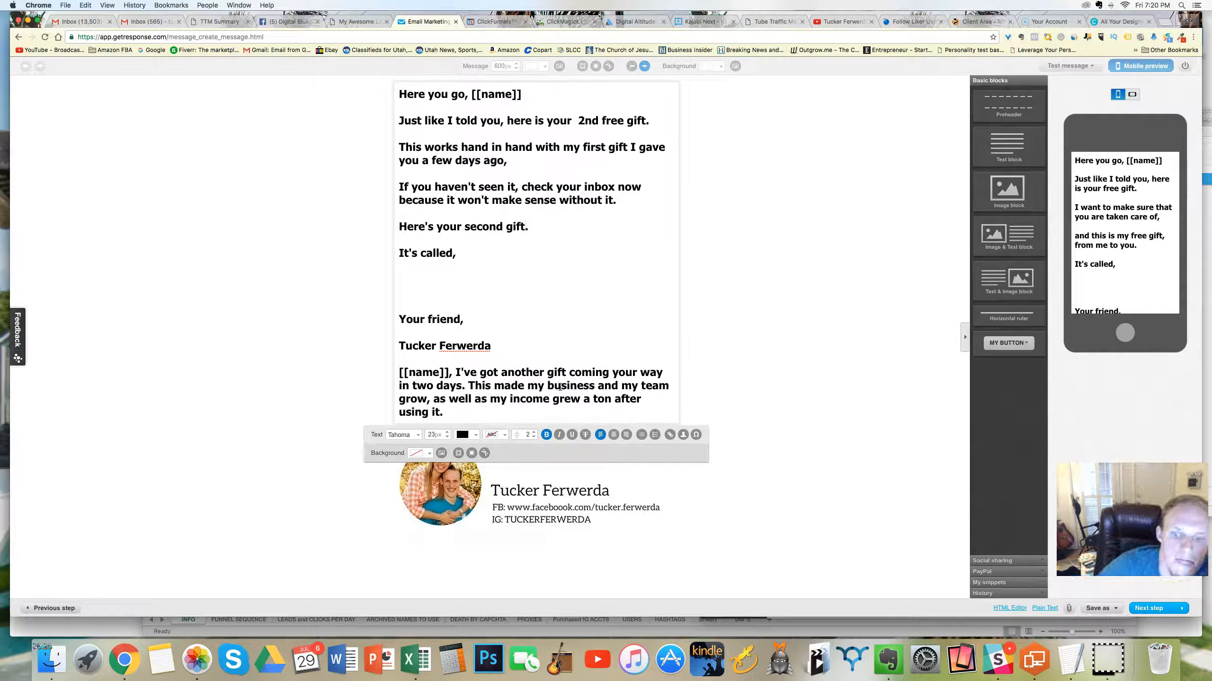
Step: Replace the paragraph below the signature with "PS I hope you've enjoyed these free gifts the past couple of days."
left_click_drag(456, 371, 468, 408)
key("BackSpace")
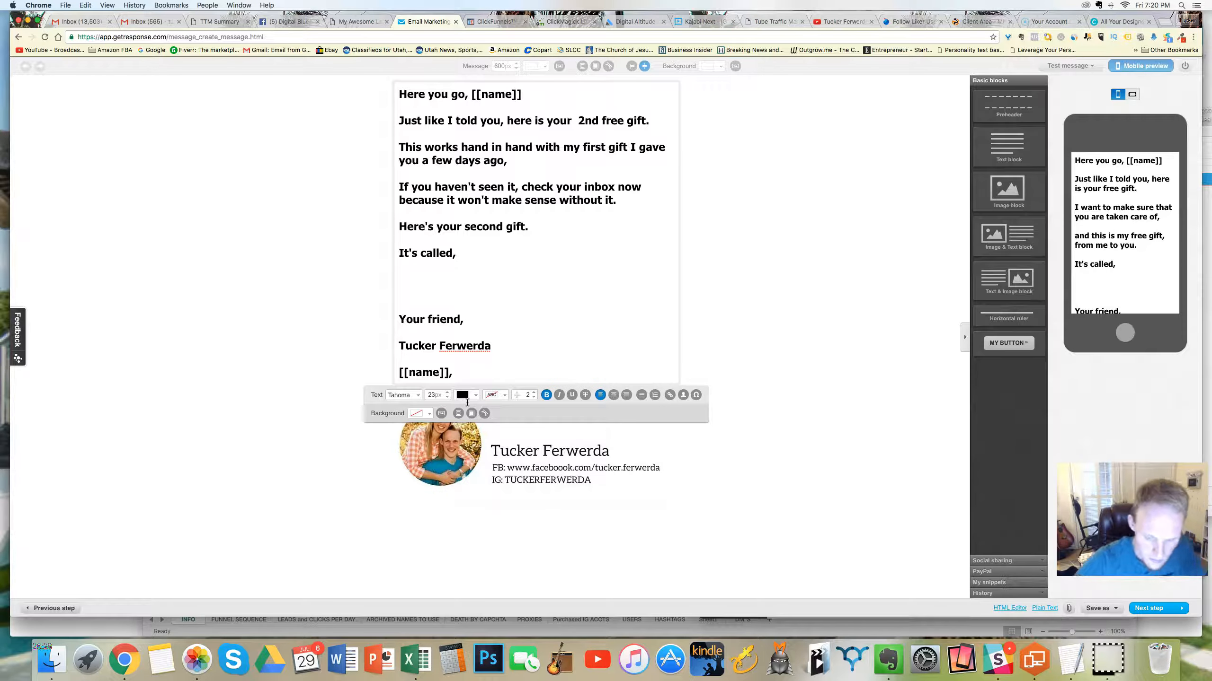
left_click_drag(459, 373, 415, 364)
type("PS")
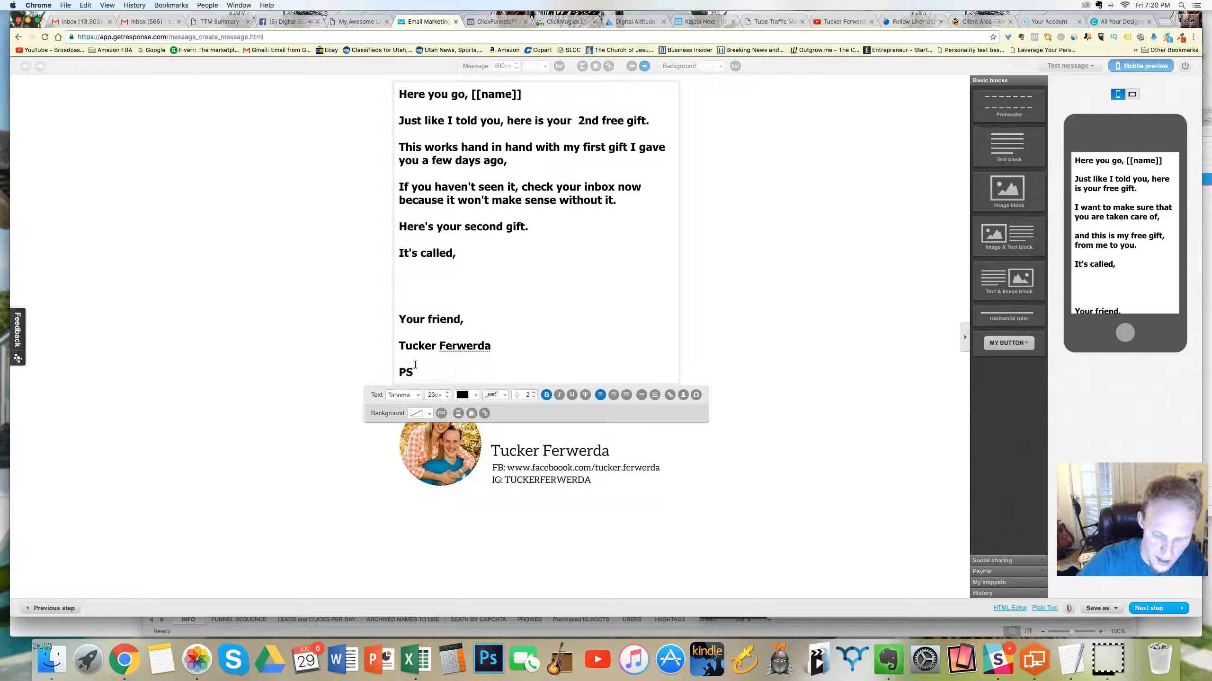
type(" I hope you've enjoyed these free gifts that")
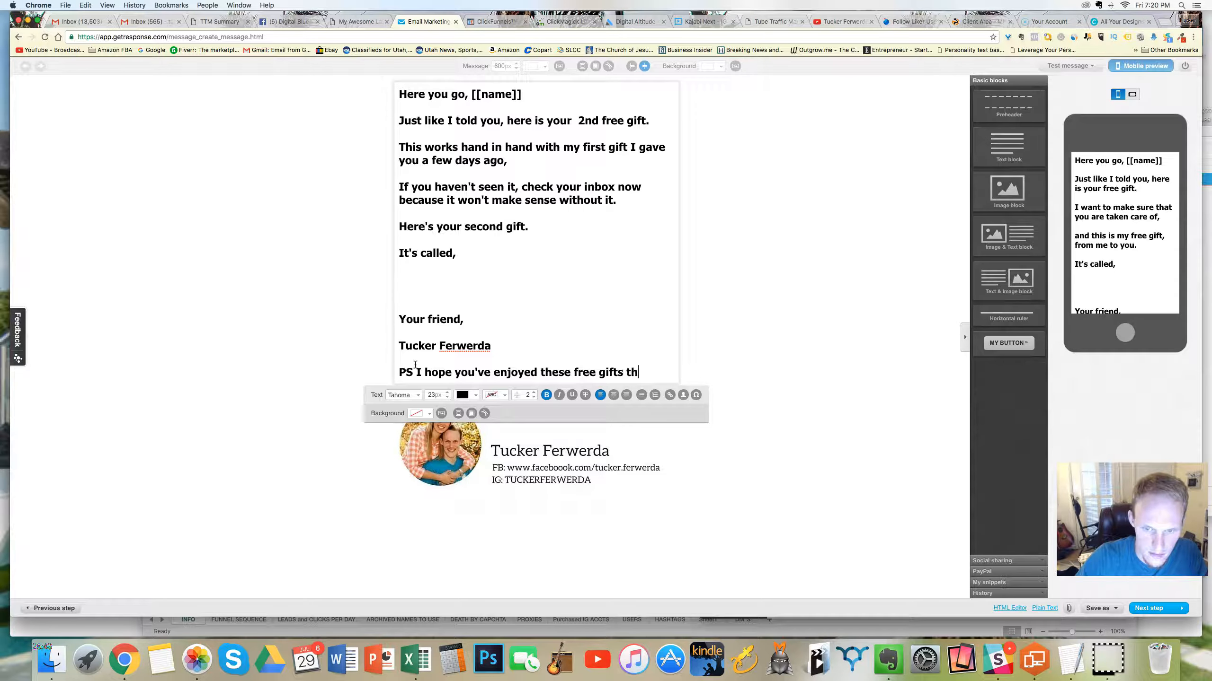
key("BackSpace")
key("BackSpace")
type("e past ")
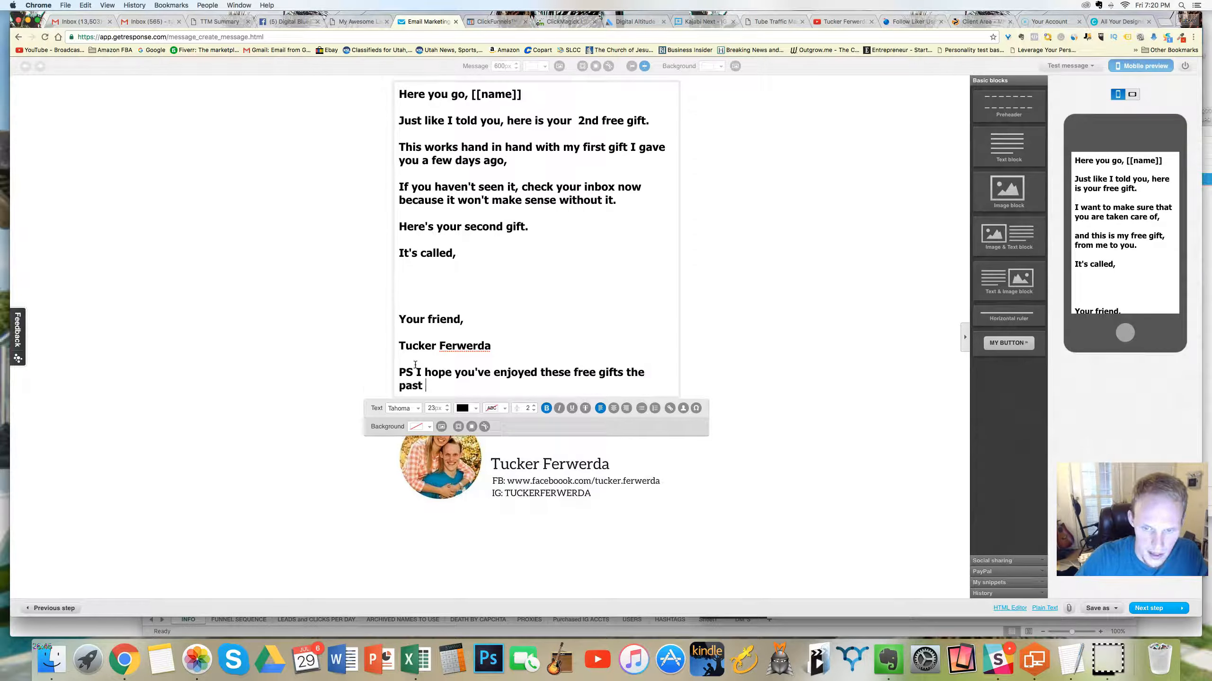
type("couple of days.")
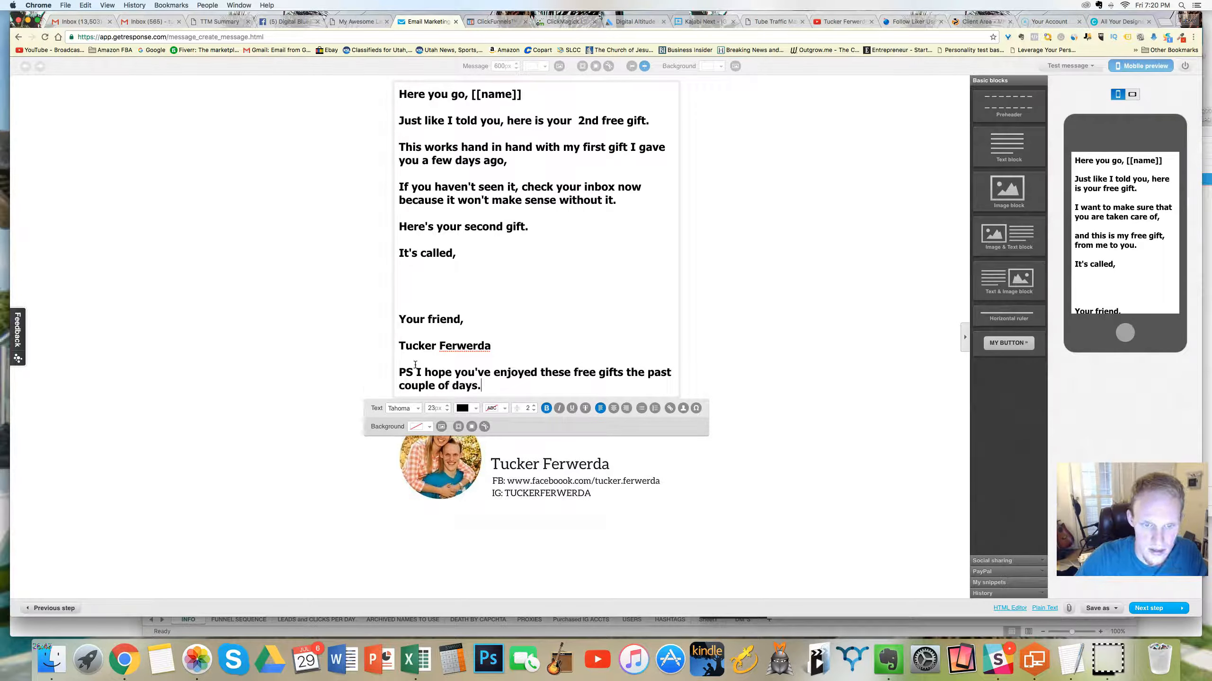
type(" I next email")
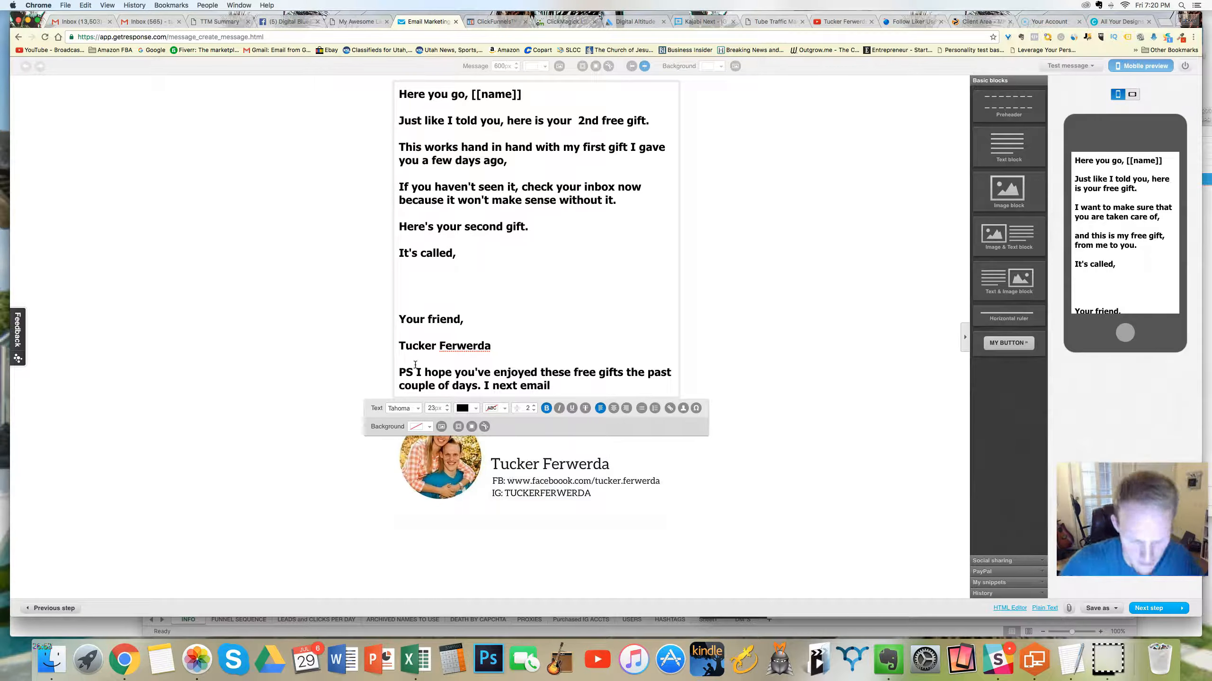
type(" I have something very ex")
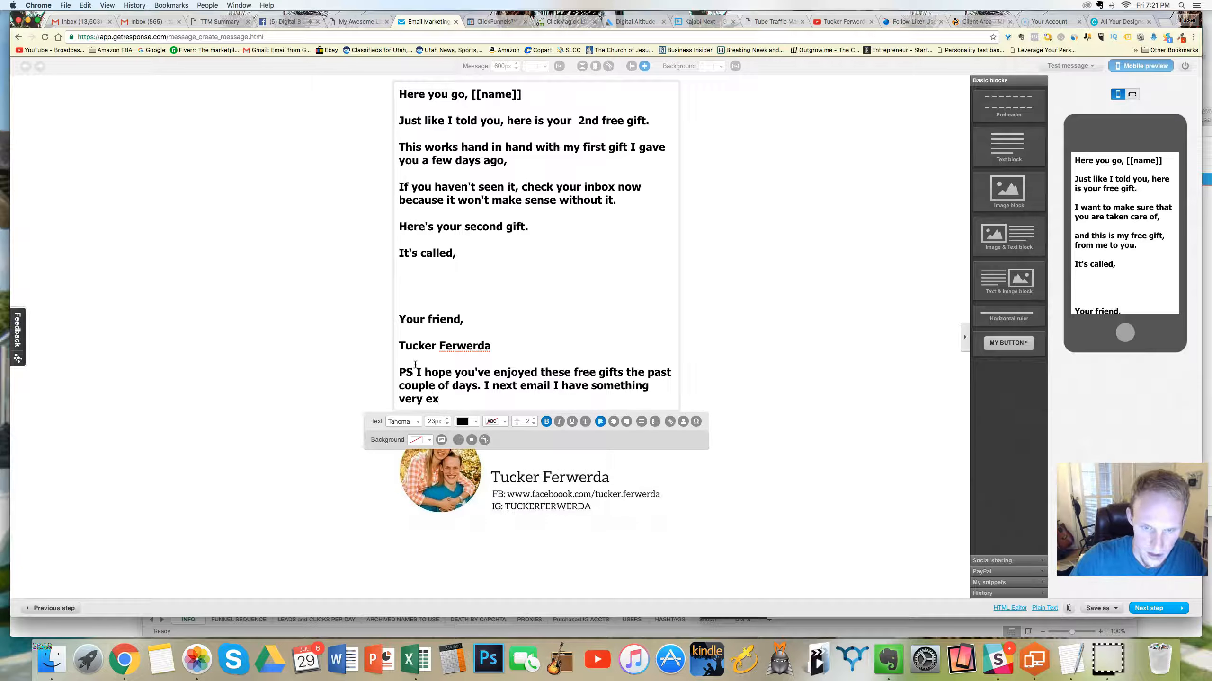
type("c")
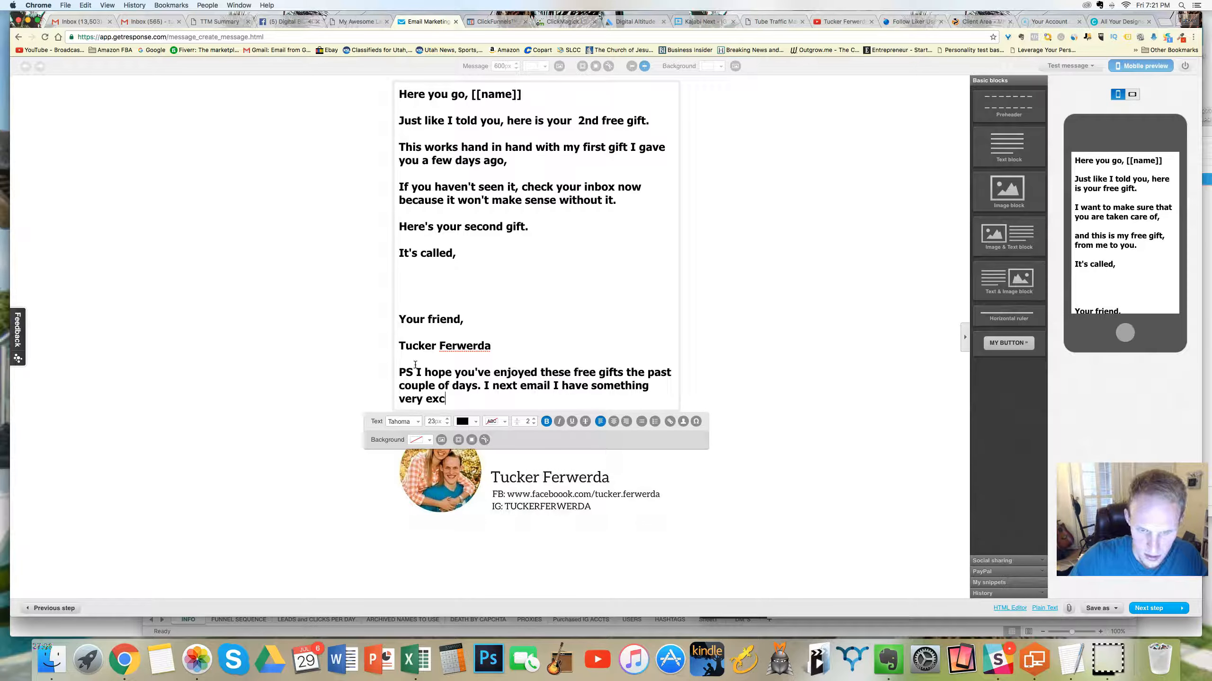
type("lusive for you")
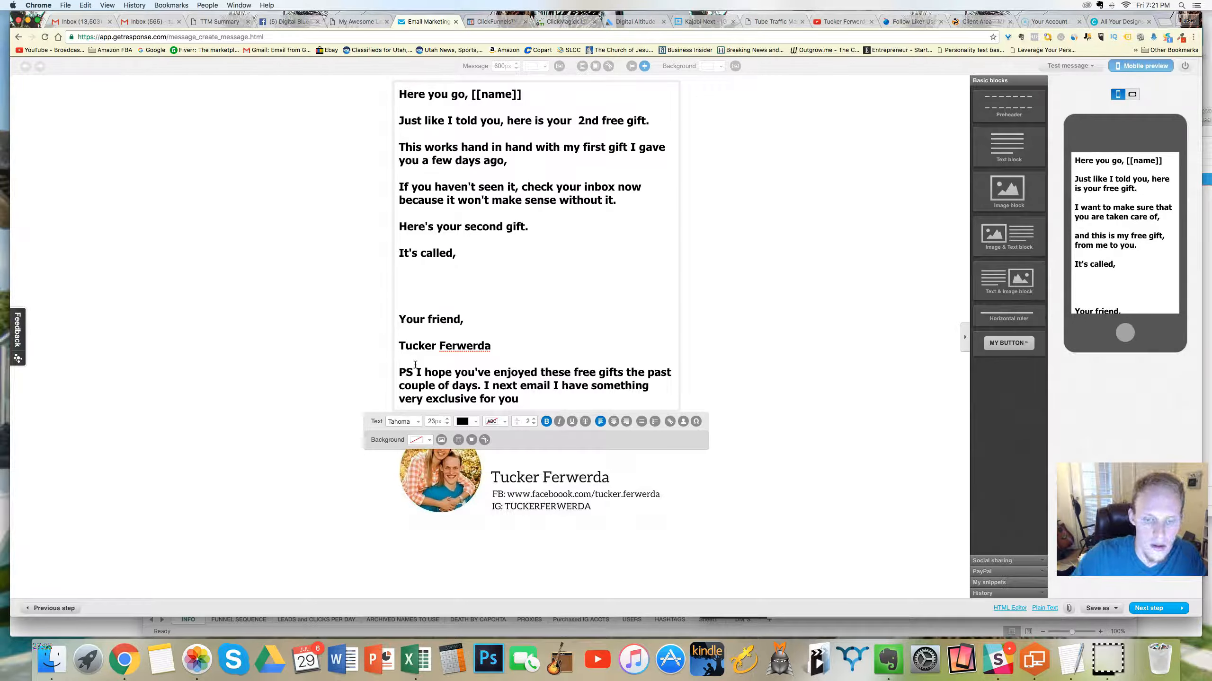
type(". Ma")
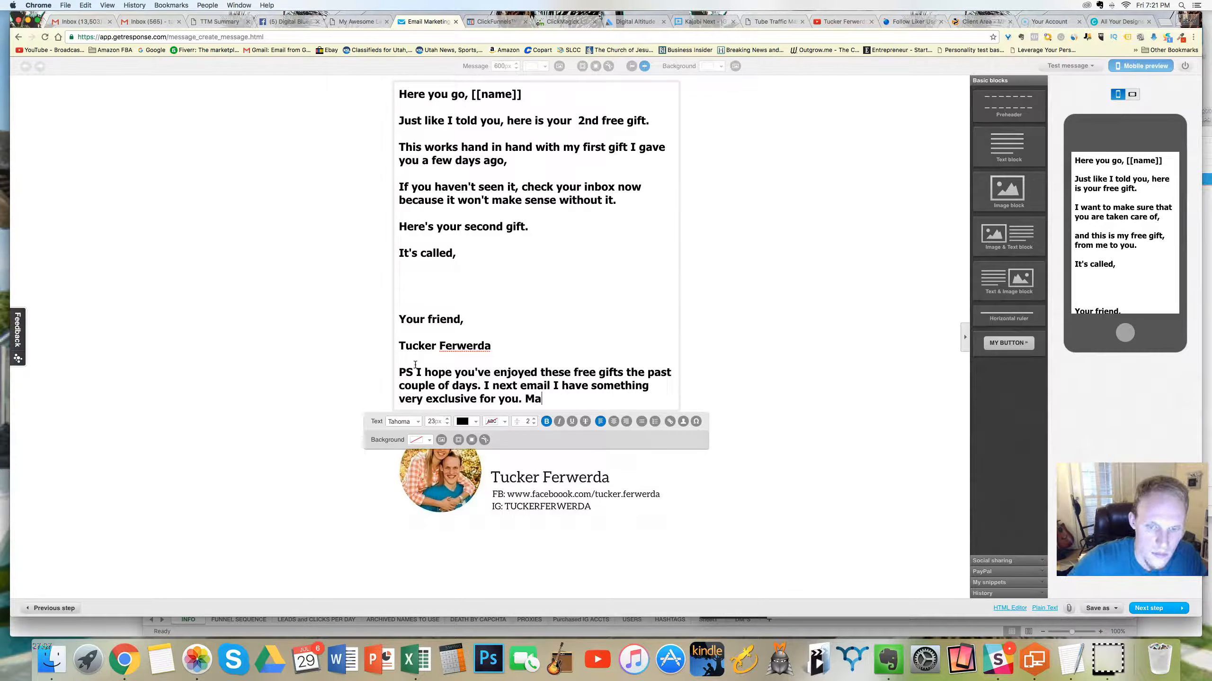
type("ke sure you open it whe")
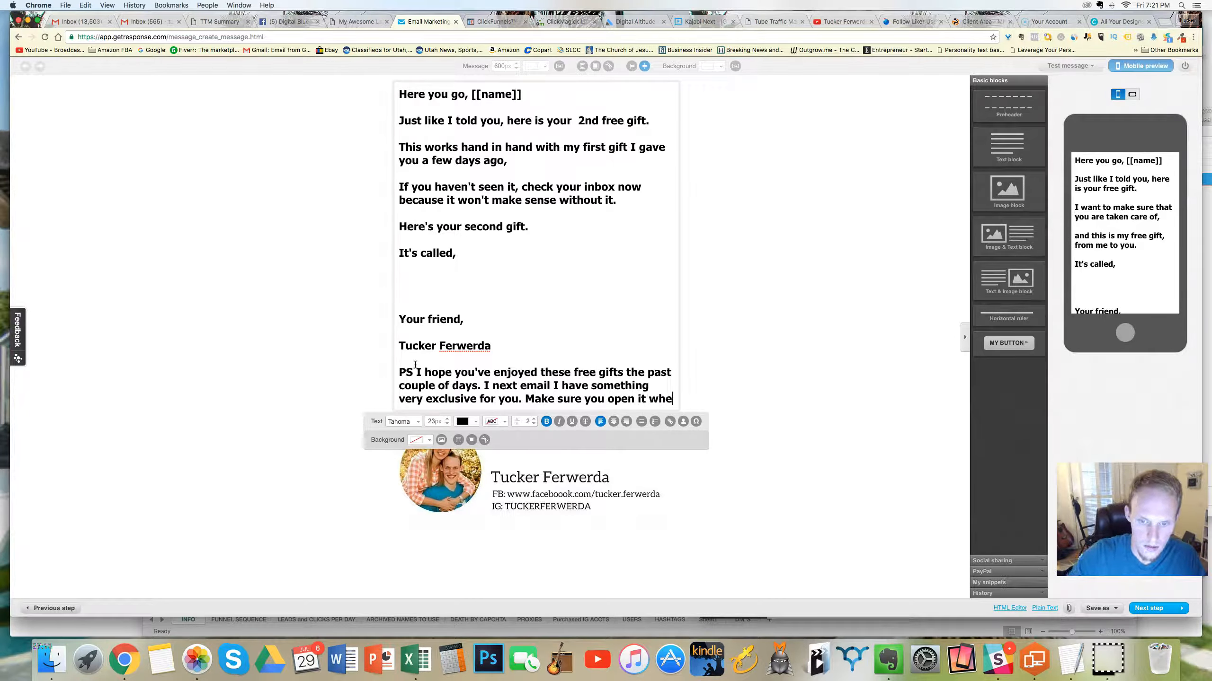
type("n it comes, ")
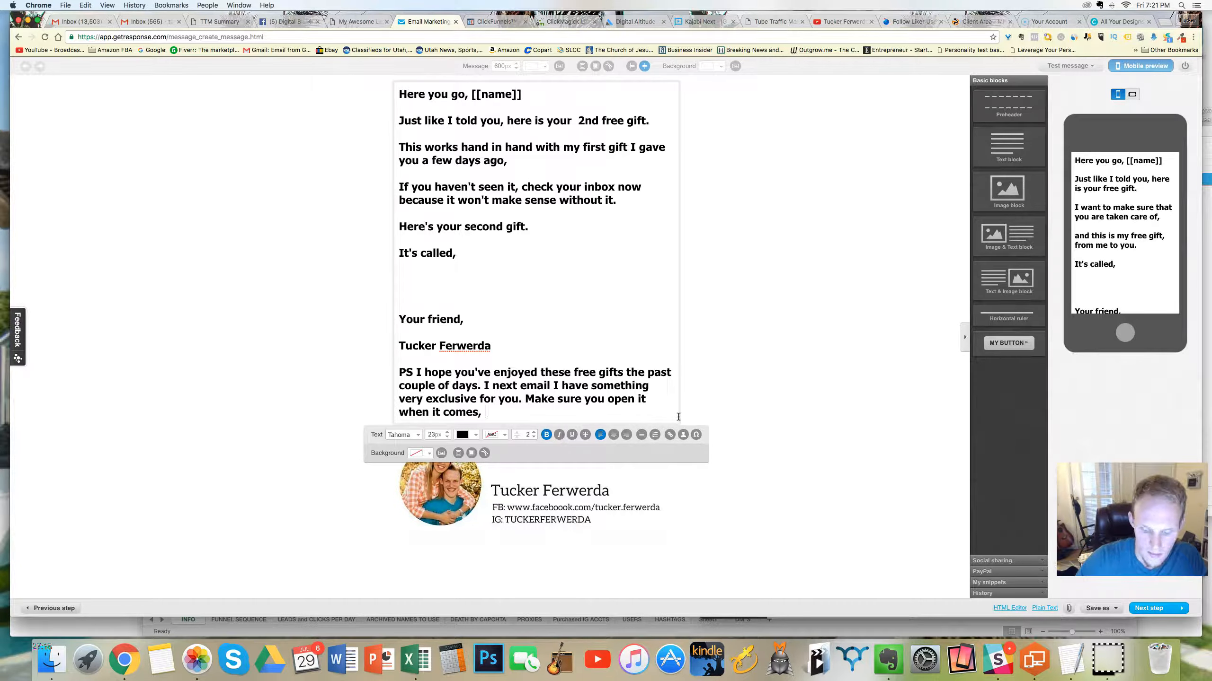
type("bec")
Step: Add "Make sure you open it when it comes, because I" as the next sentence of the PS
key("BackSpace")
key("BackSpace")
key("BackSpace")
type("because")
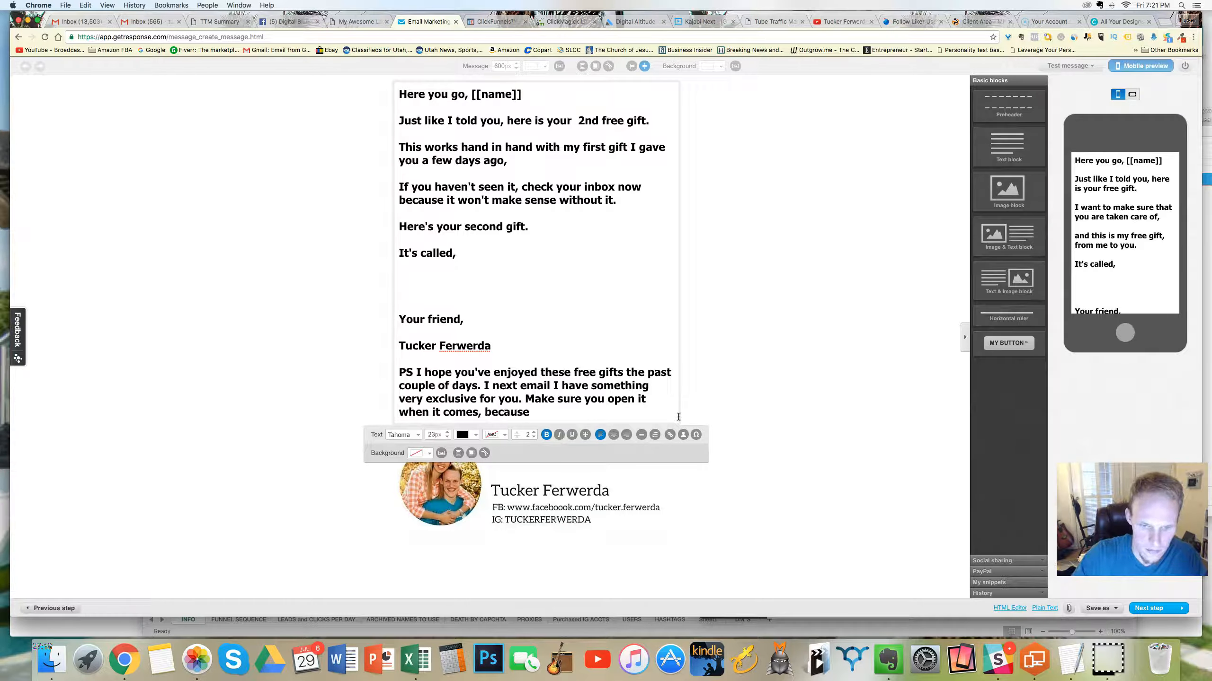
type(" I'm not sure if y")
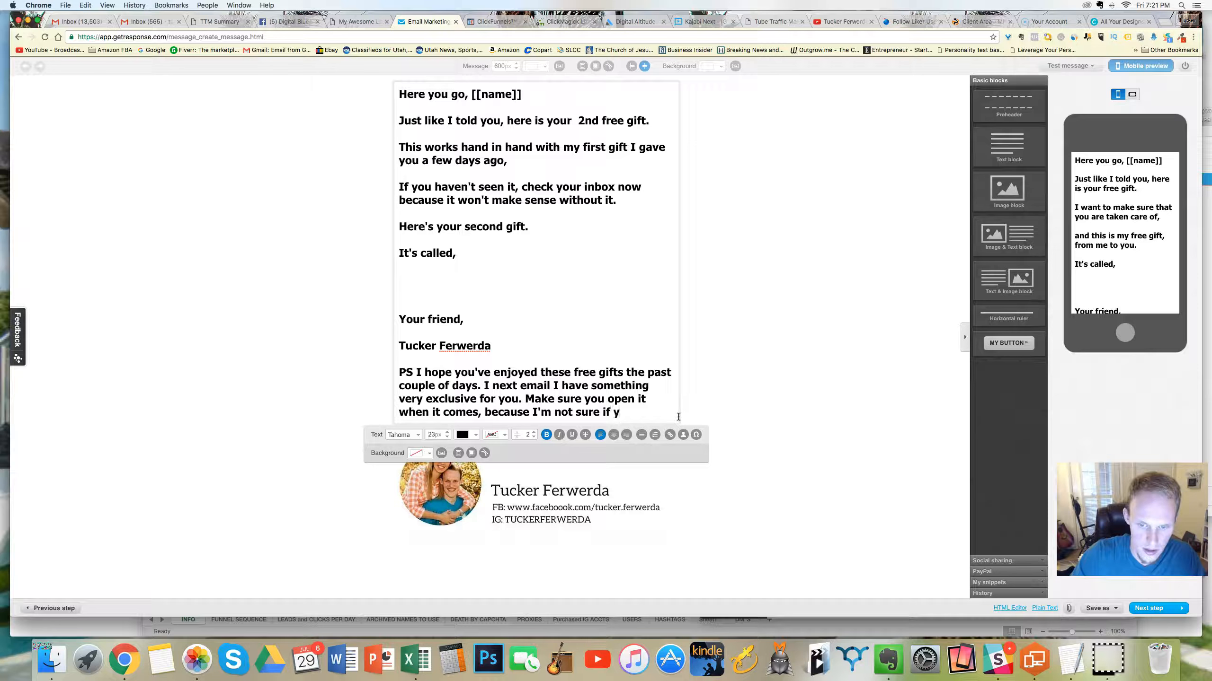
Step: Try continuing the sentence as "because I'm not sure if I'll keep it"
key("BackSpace")
type("i'll ll")
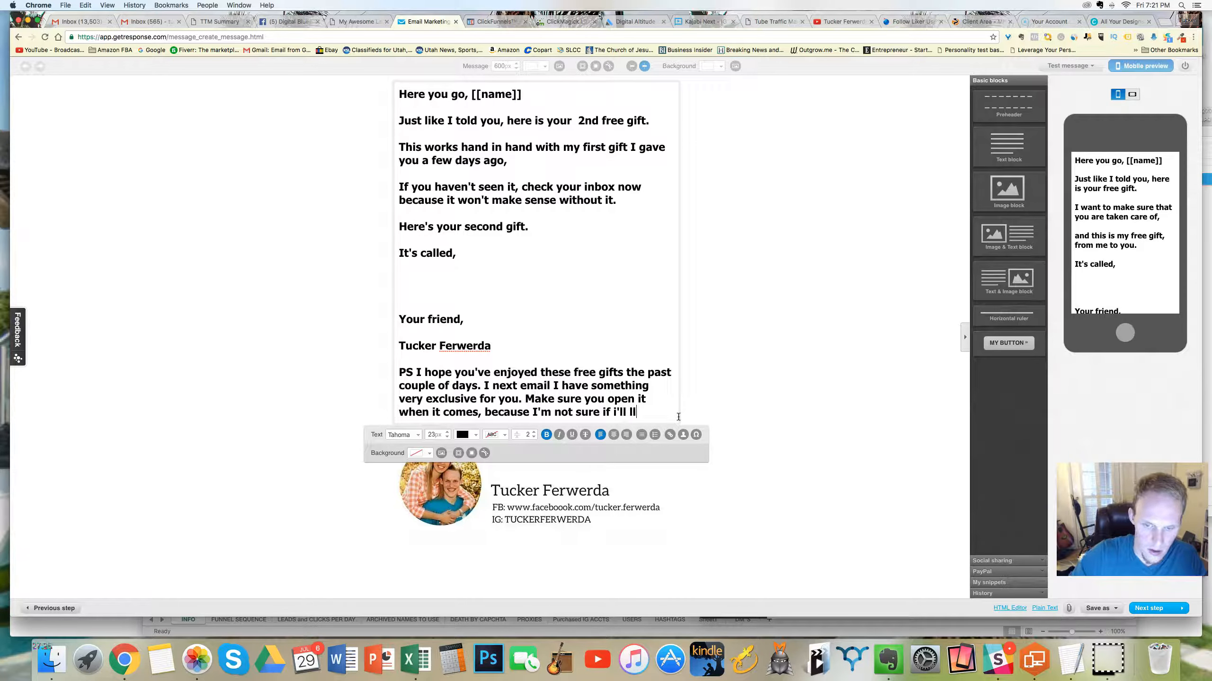
key("BackSpace")
key("BackSpace")
key("BackSpace")
key("BackSpace")
type("I'")
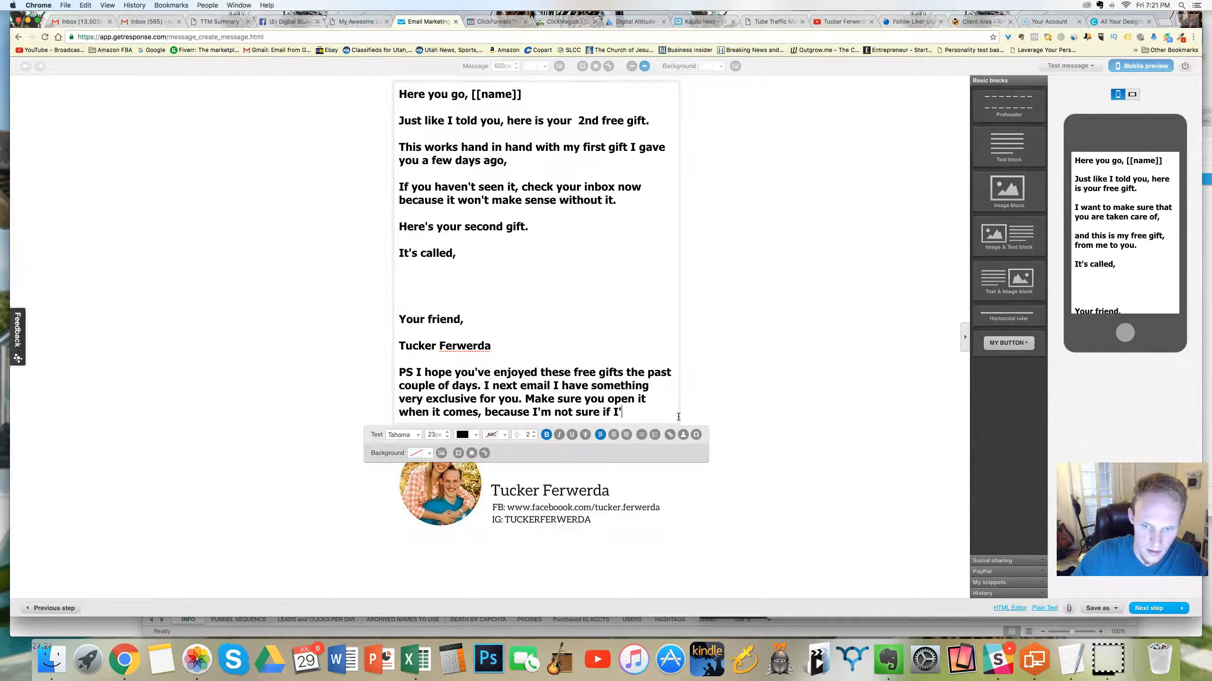
type("ll keep it")
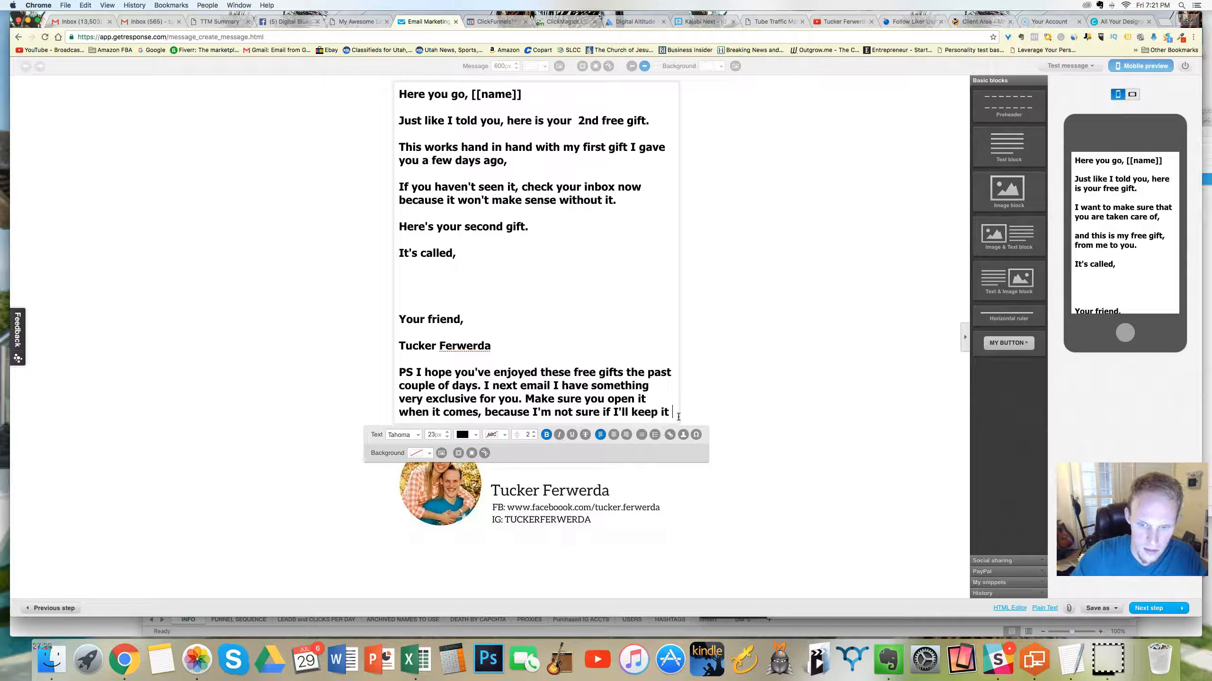
Step: Replace "I'm not sure if I'll keep it" with "I won't keep it around." and add "The email is called," after it
left_click_drag(667, 413, 533, 413)
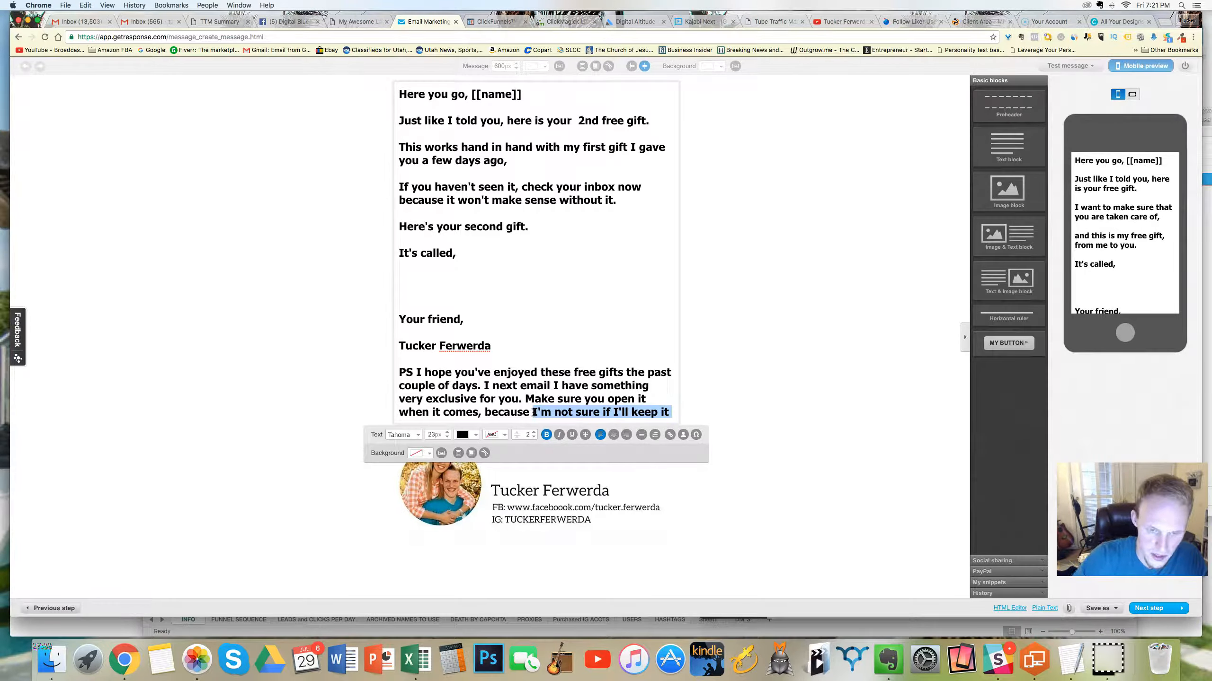
type("I won't keep it")
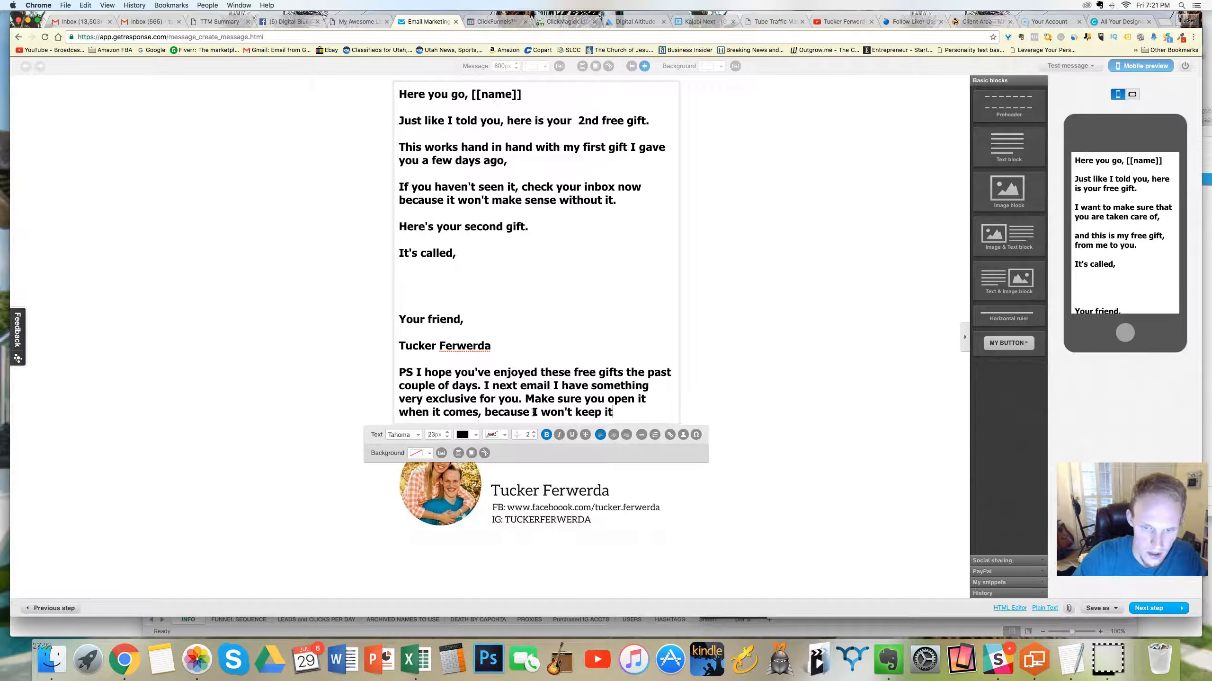
type(" around")
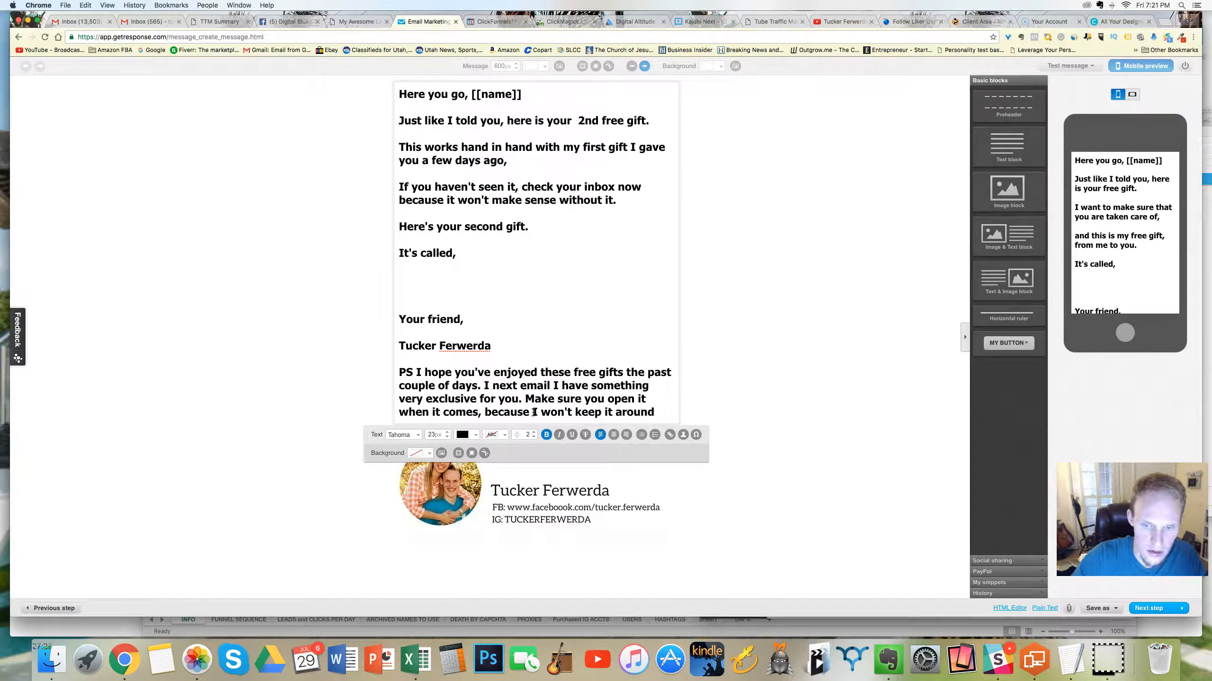
type(". The email is called,")
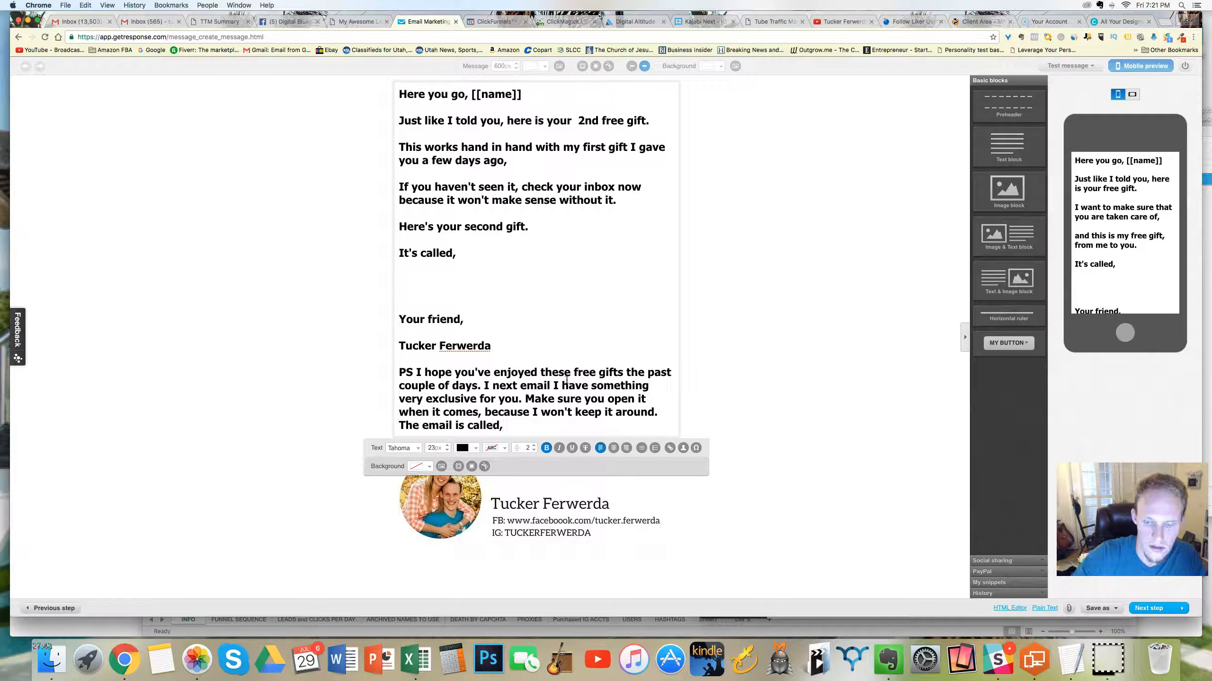
Step: Copy the day 36 email title from the Evernote funnel table and put it in quotation marks at the end of the PS
left_click(888, 659)
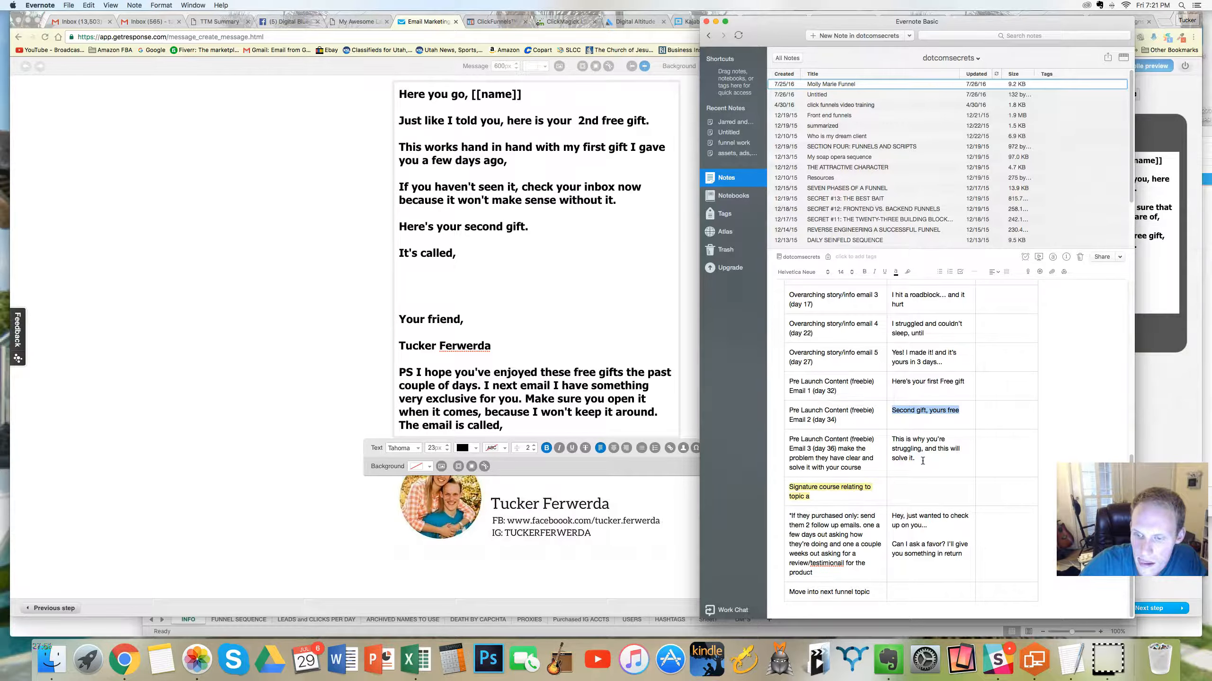
left_click_drag(920, 458, 893, 439)
key("super+c")
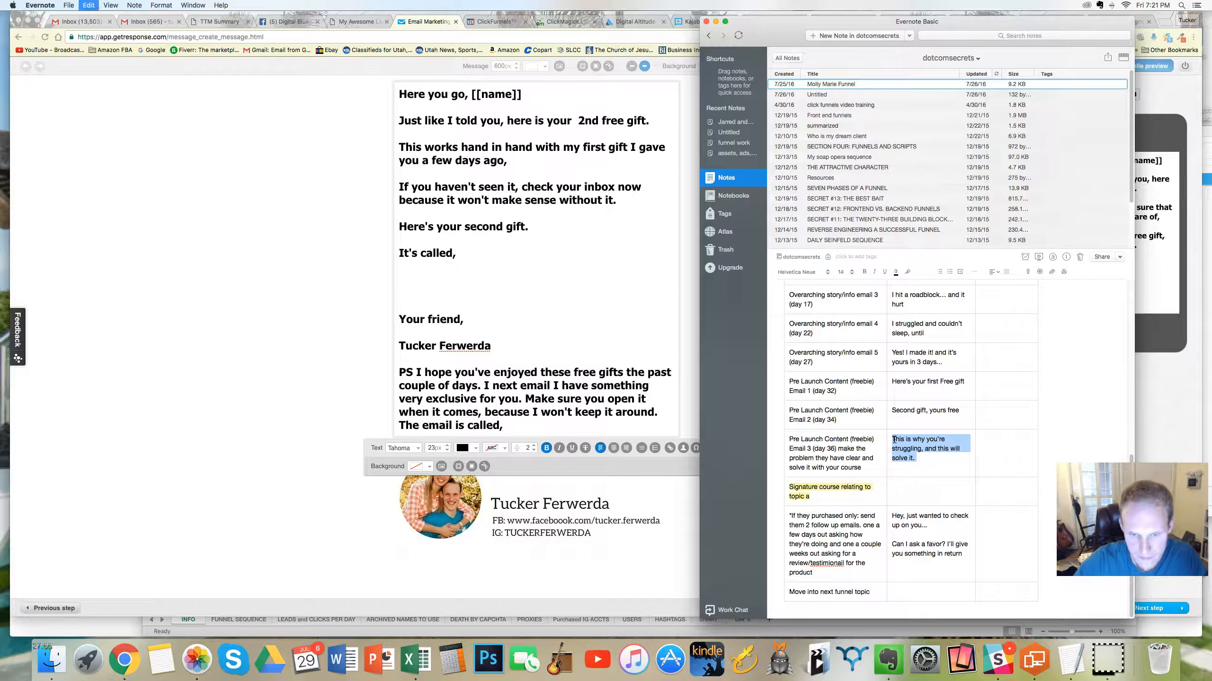
left_click(572, 425)
key("super+v")
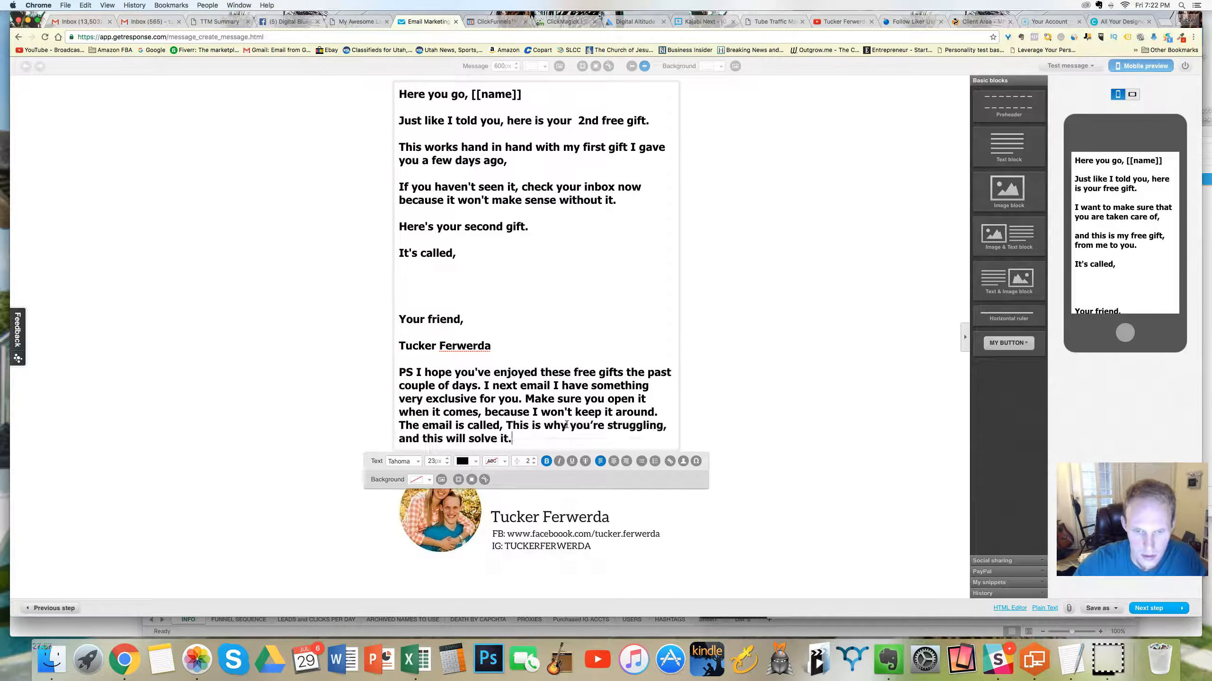
type("\"")
left_click(584, 435)
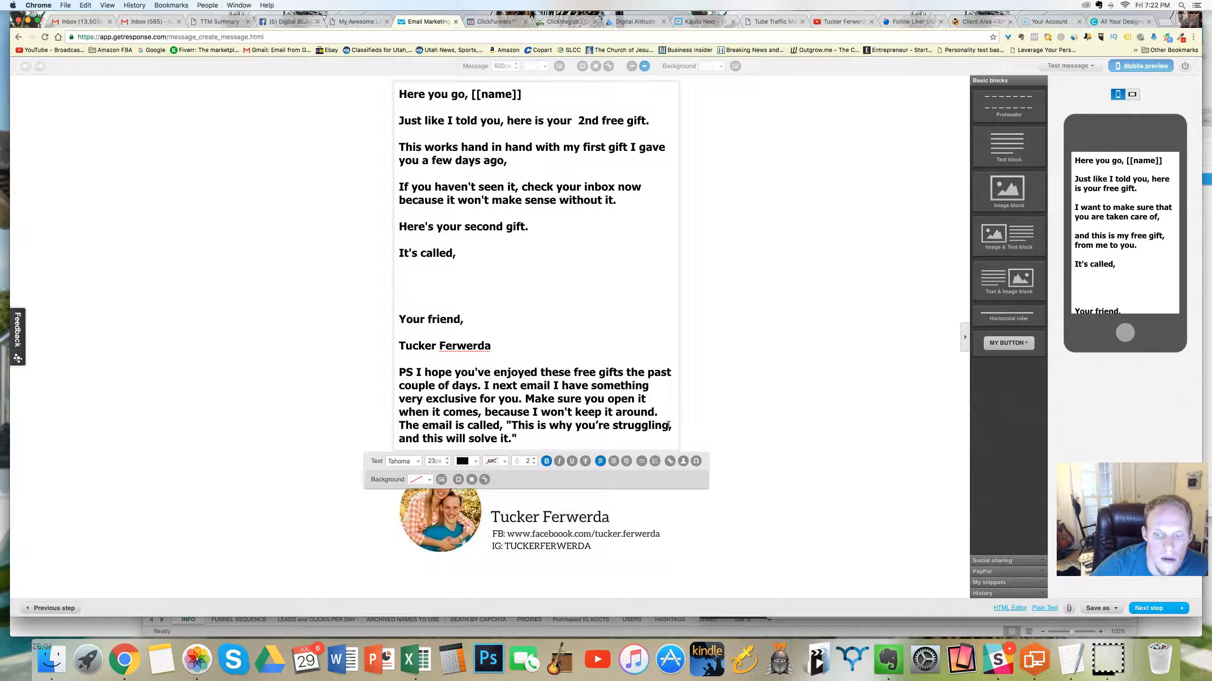
Step: Save the finished second-gift message
left_click(1097, 608)
left_click(1092, 580)
Step: Check the message's spam score, close the results and proceed to the next setup step
left_click(1078, 66)
left_click(1059, 111)
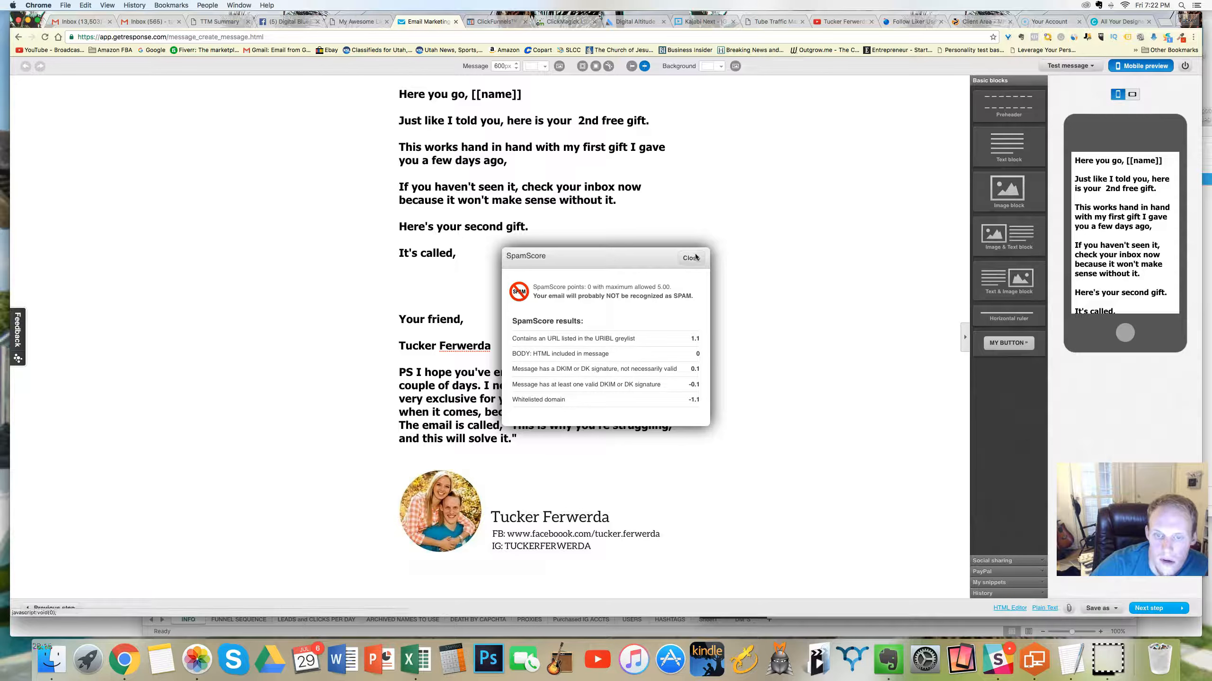
left_click(690, 258)
left_click(1141, 613)
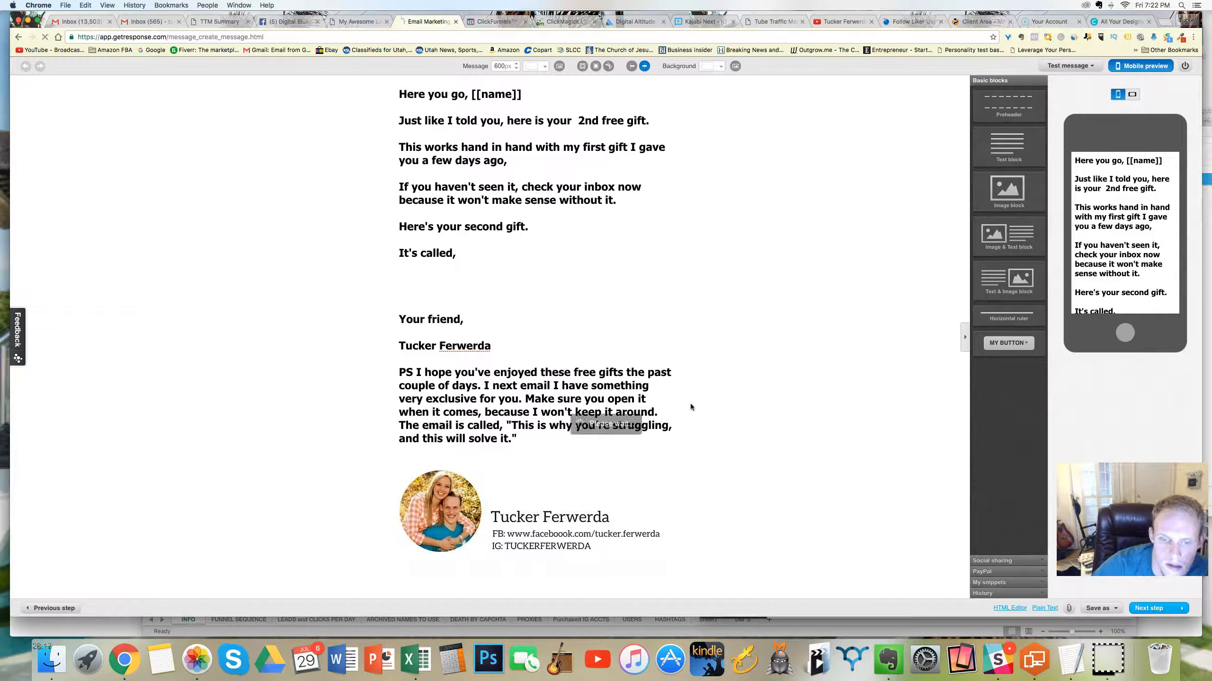
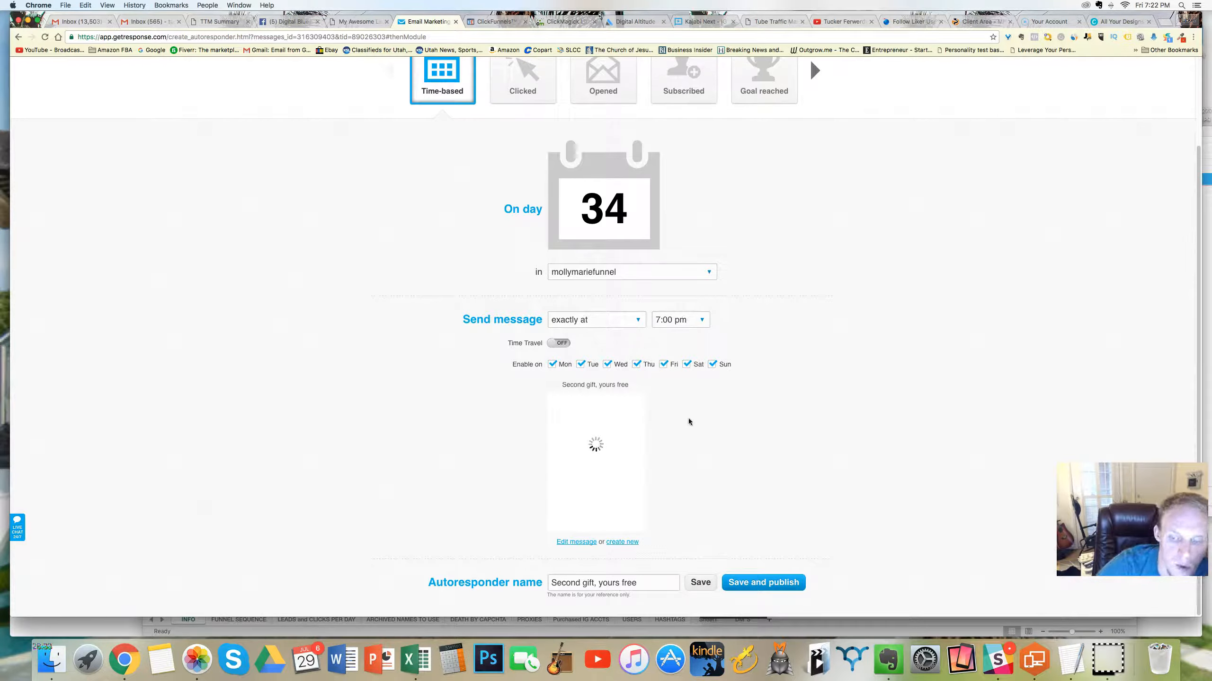
Step: Publish the day 34 autoresponder and open the day 36 autoresponder for editing
left_click(755, 581)
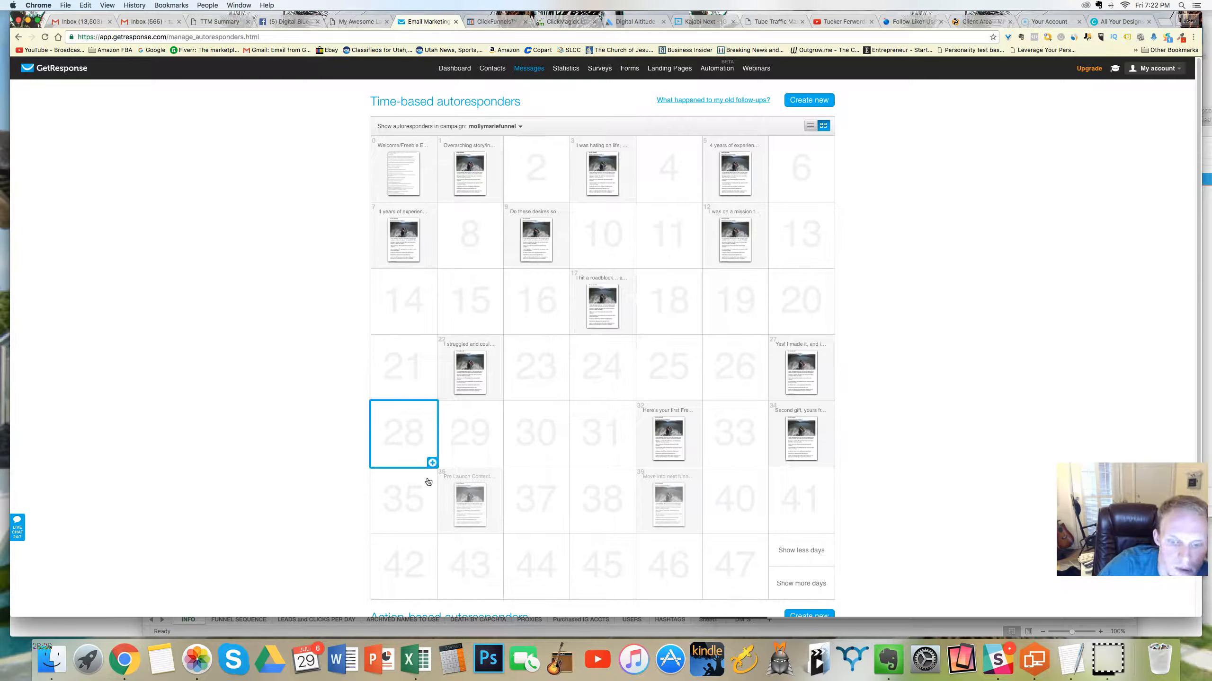
left_click(481, 492)
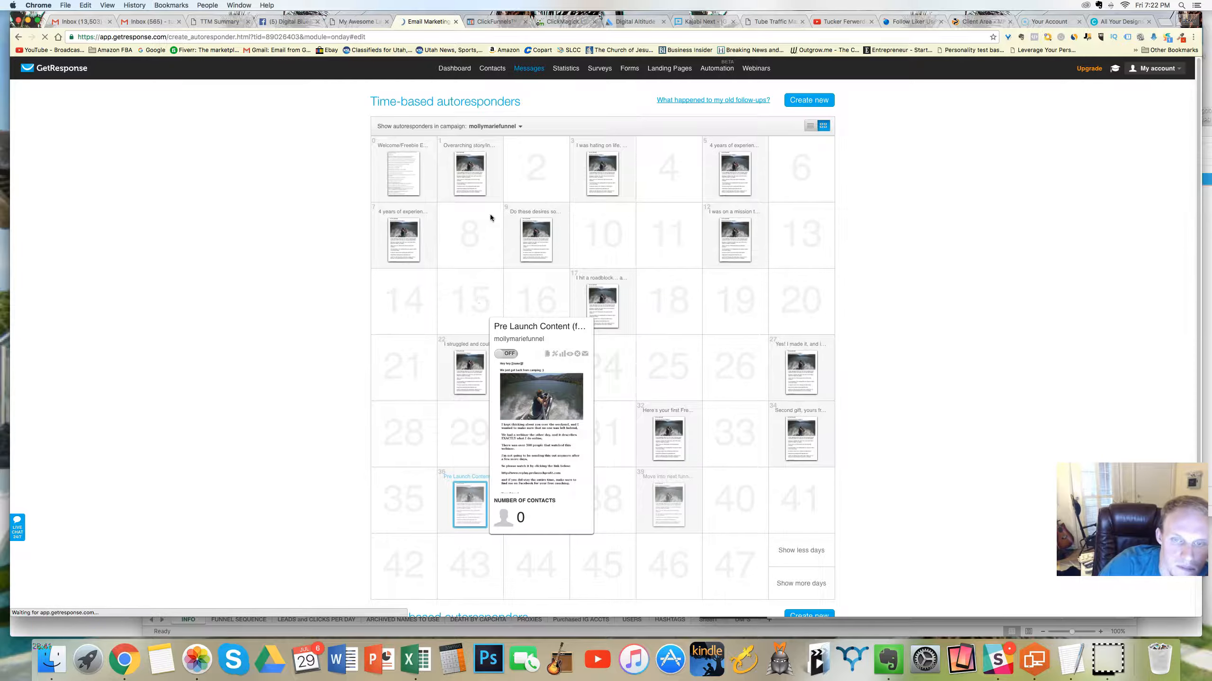
scroll(817, 283, "down", 3)
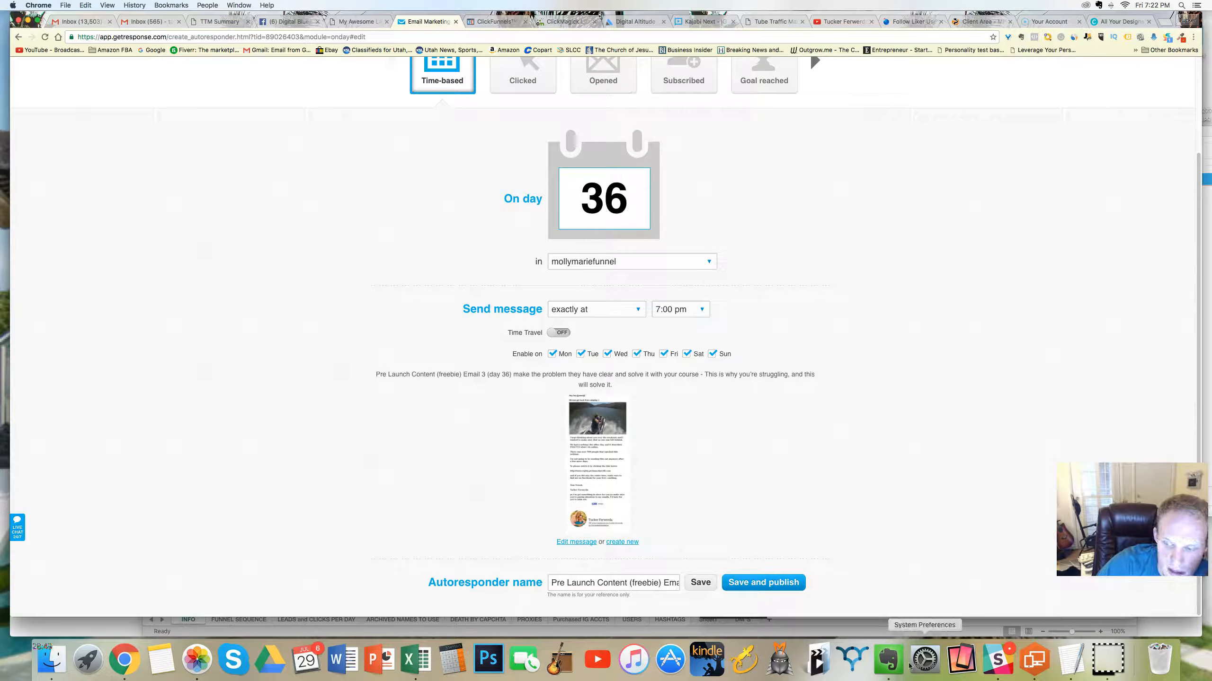
Step: Rename the day 36 autoresponder "This is why you're struggling, and this will solve it." using the copied email title
left_click(889, 660)
left_click(653, 508)
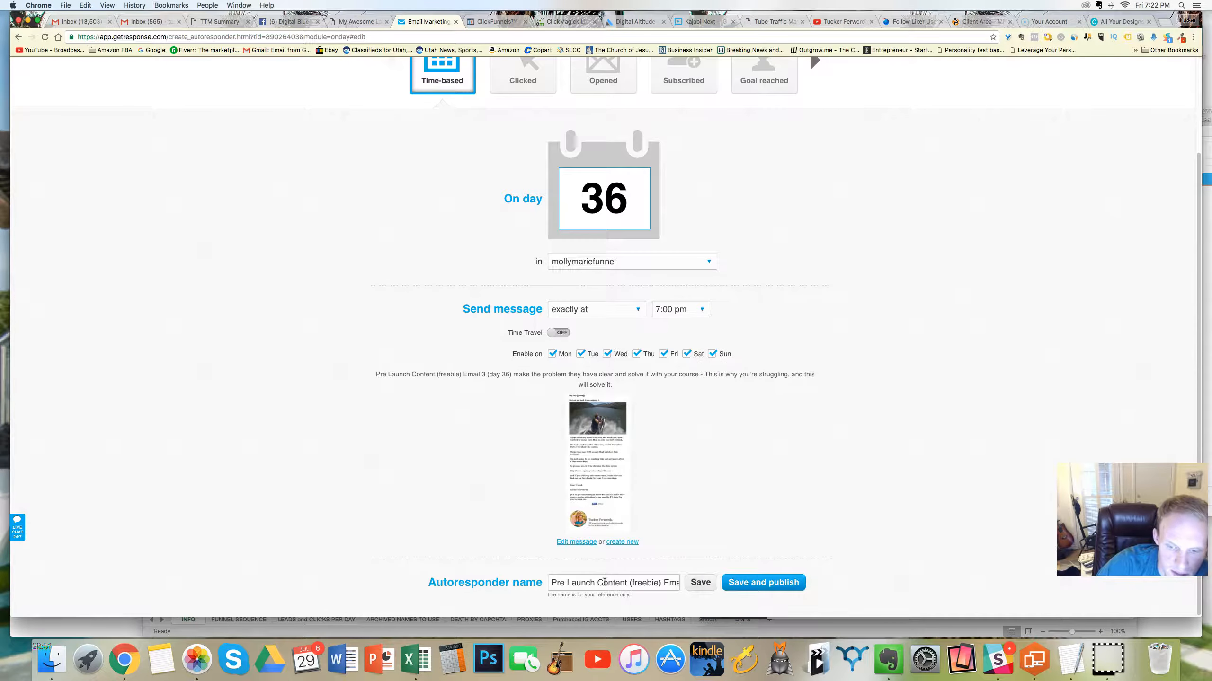
triple_click(605, 583)
key("super+v")
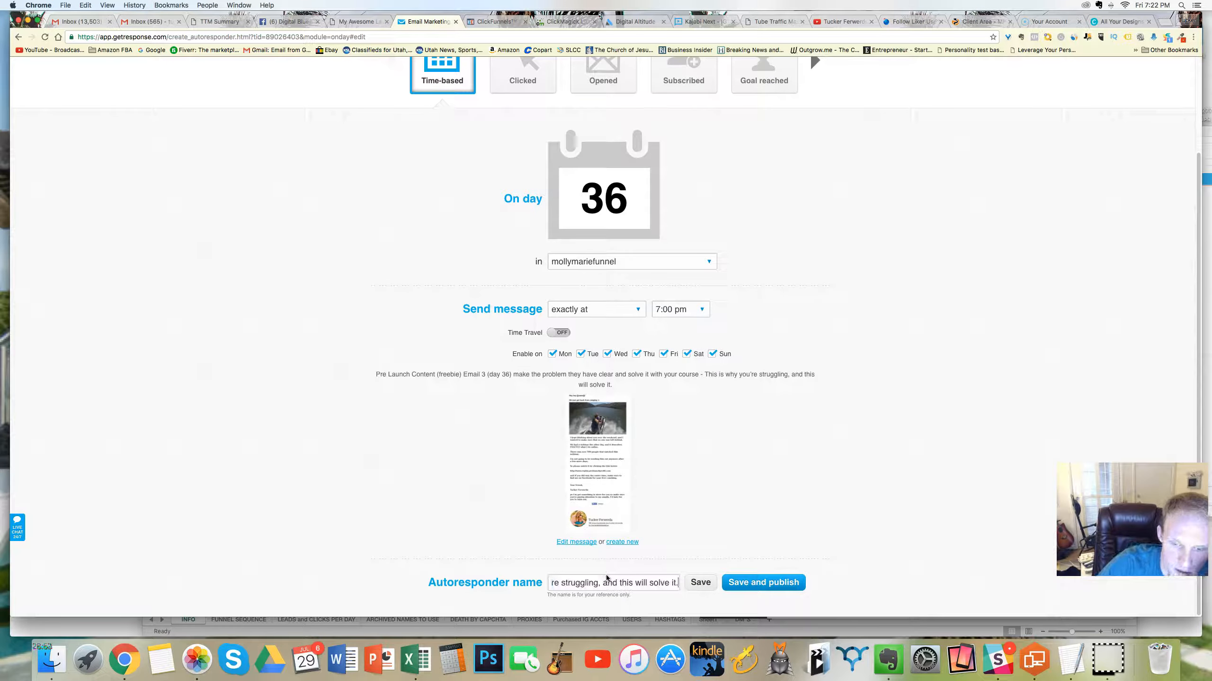
Step: Replace the day 36 message with the existing "Second gift, yours free" autoresponder message and publish the autoresponder
mouse_move(615, 455)
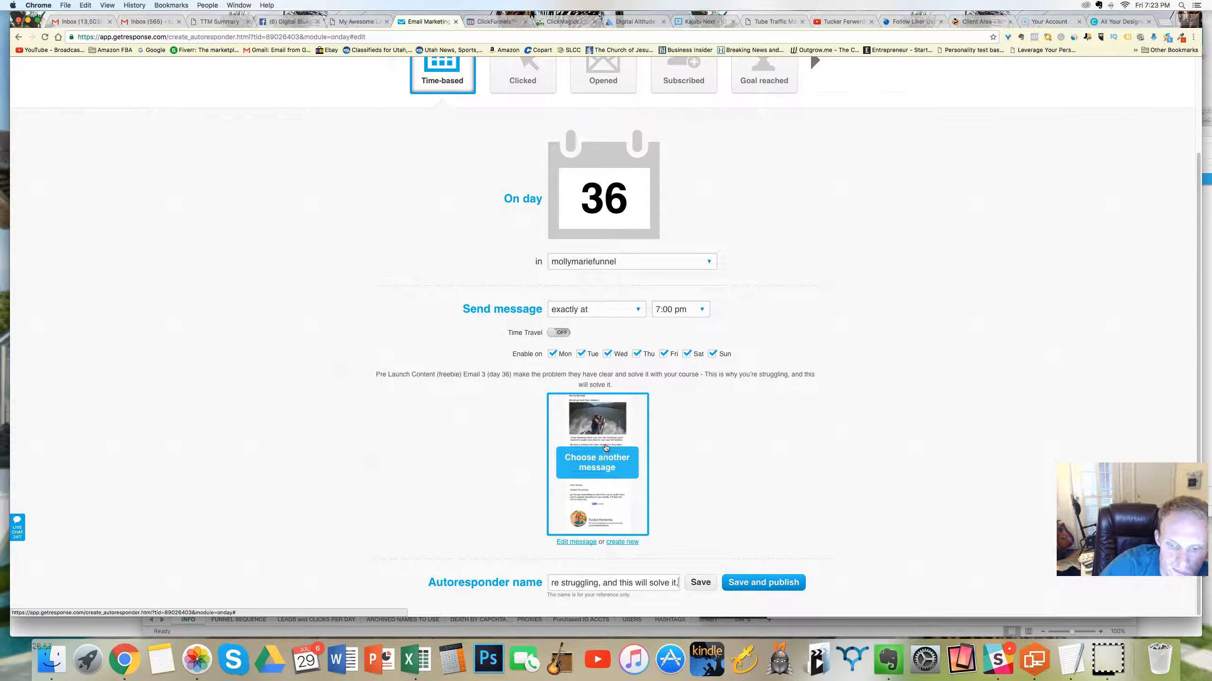
left_click(604, 451)
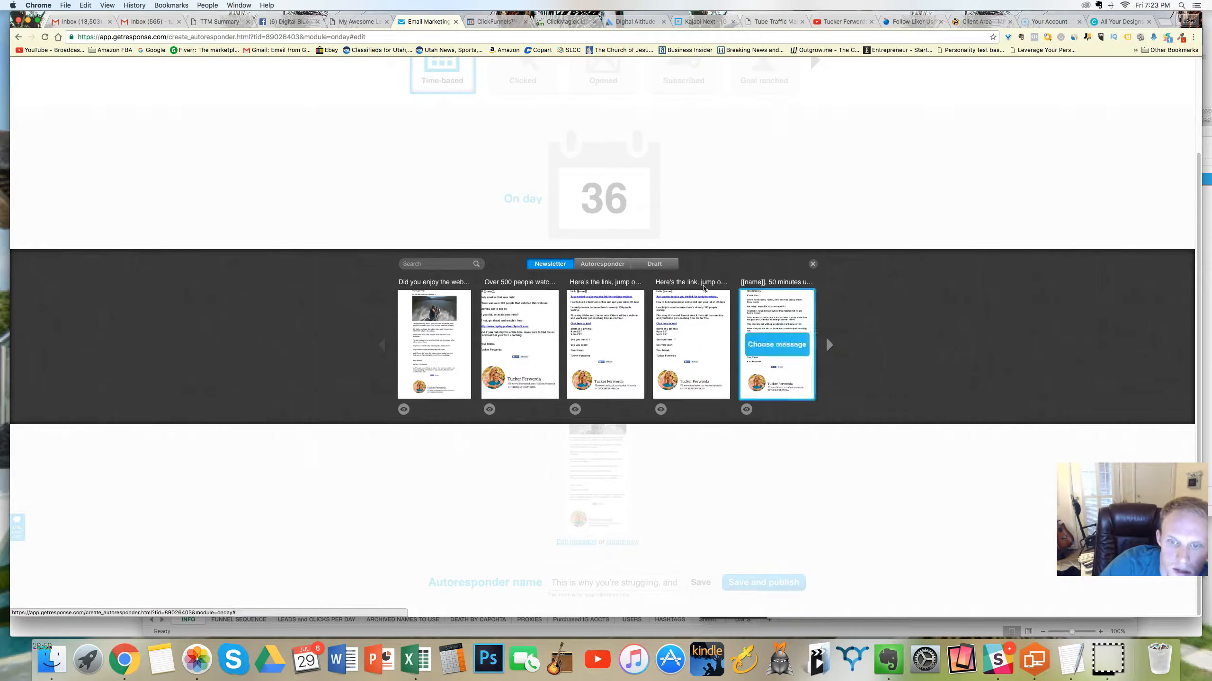
left_click(613, 265)
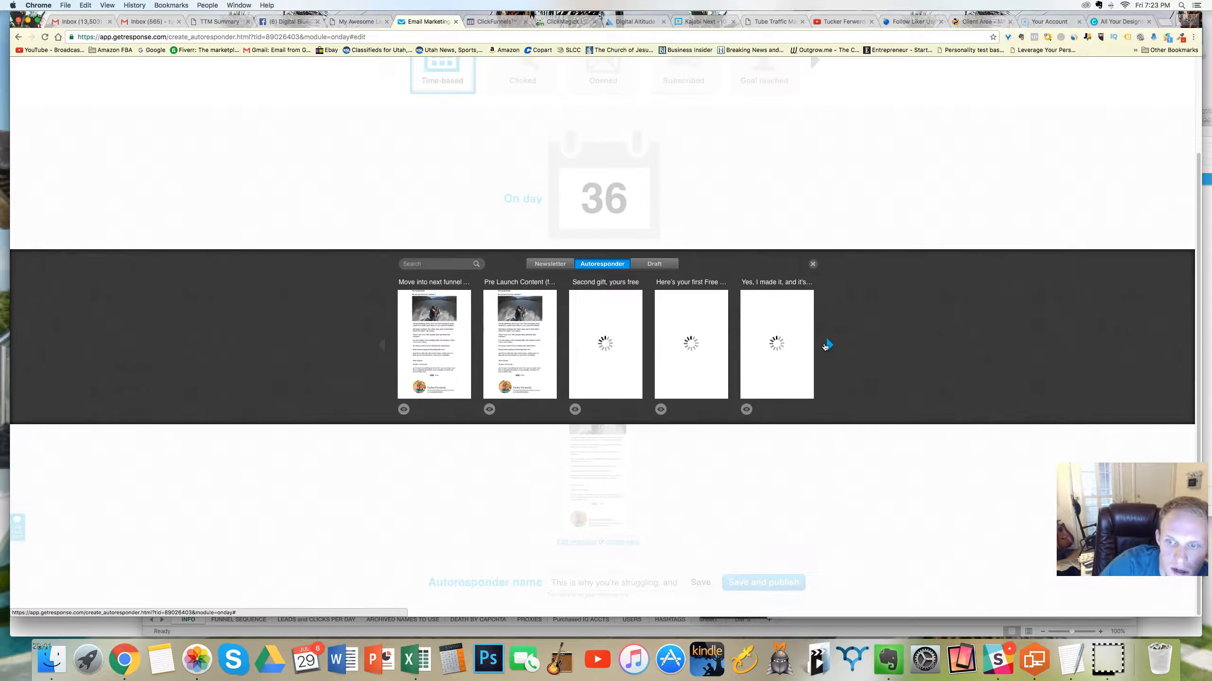
mouse_move(778, 345)
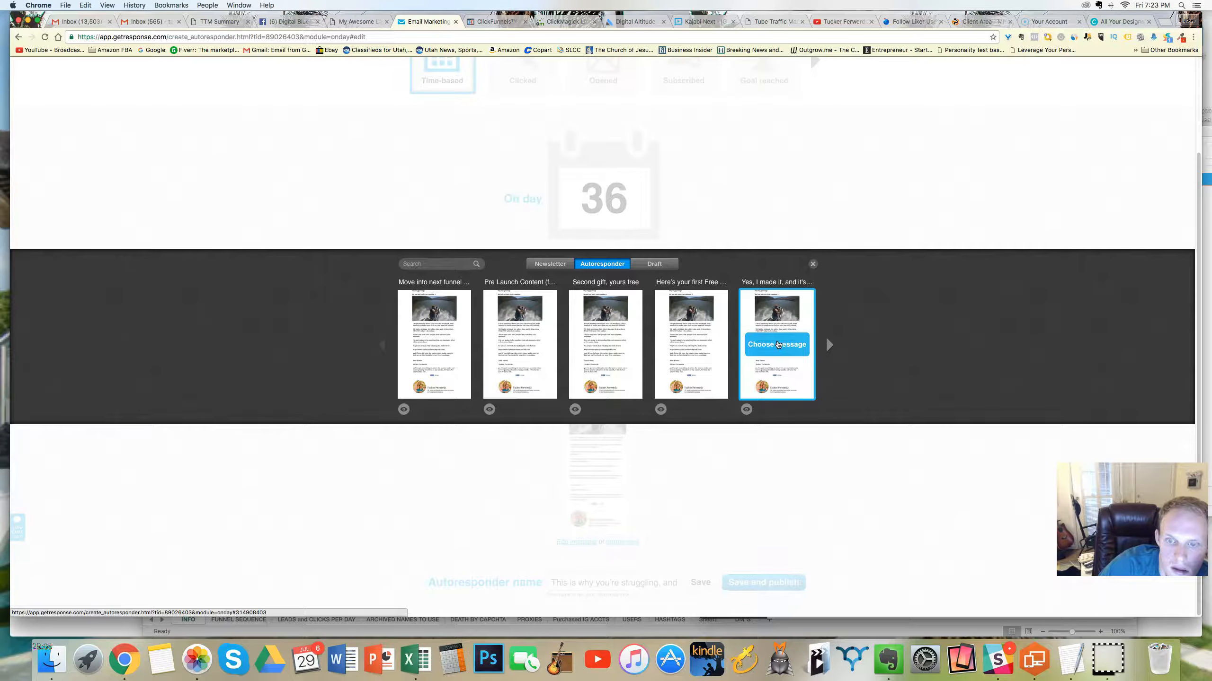
left_click(594, 339)
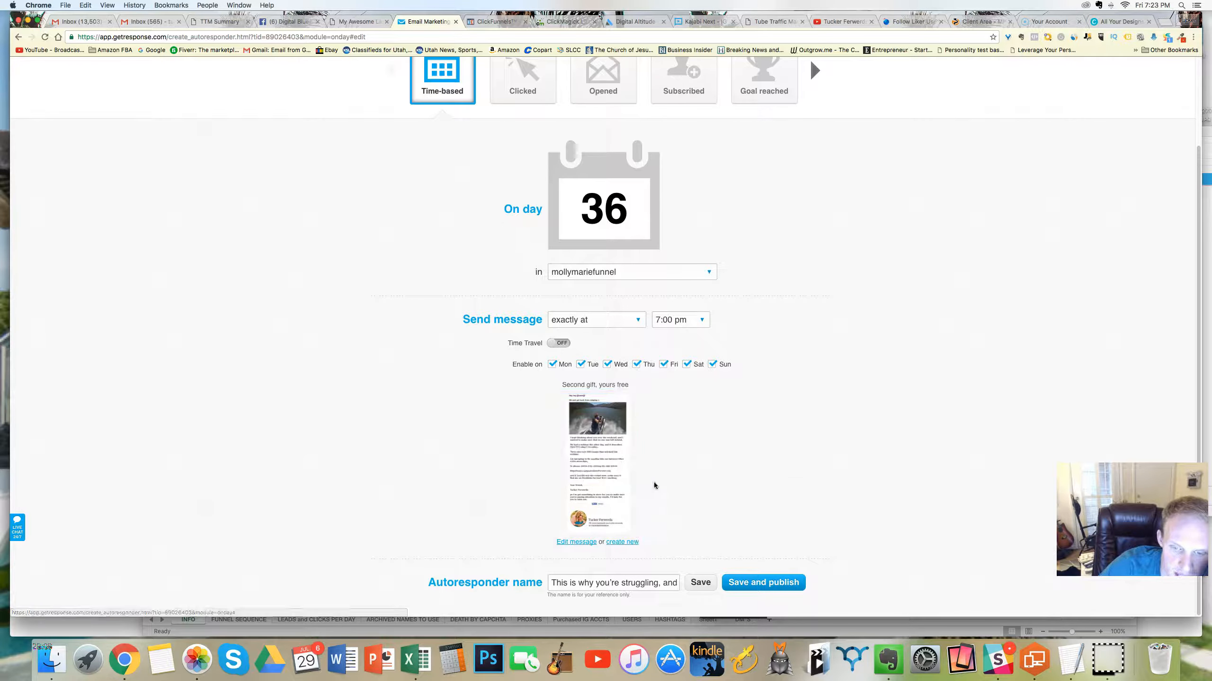
mouse_move(610, 425)
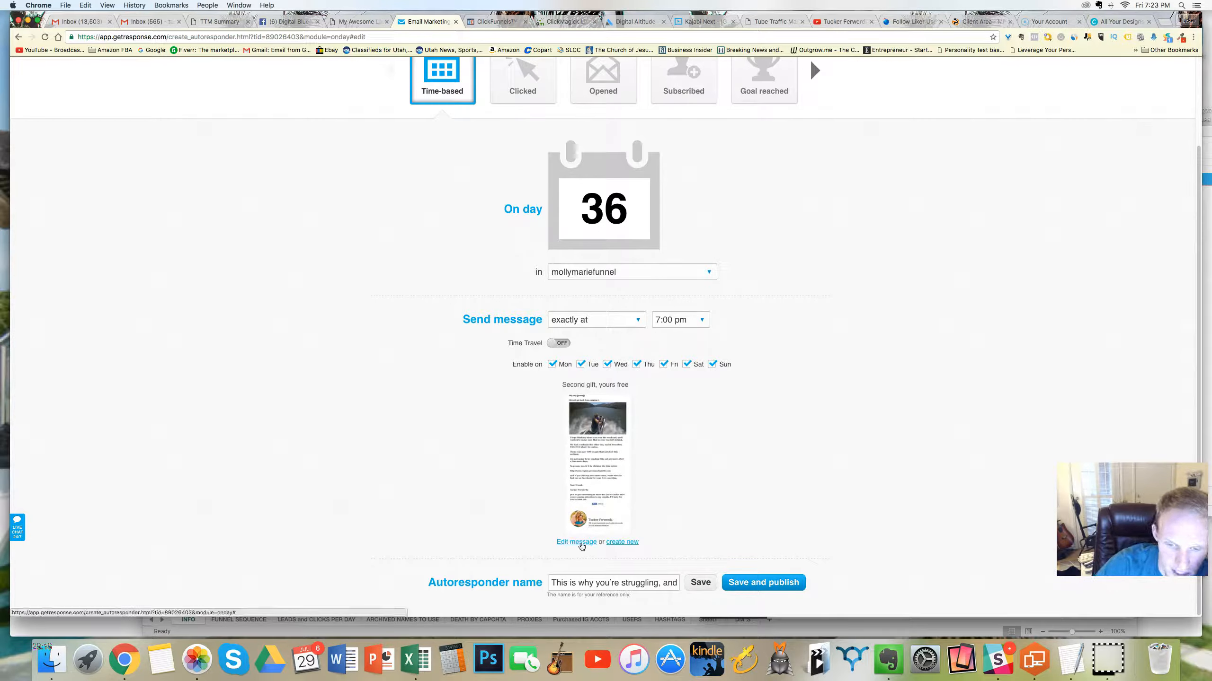
left_click(735, 581)
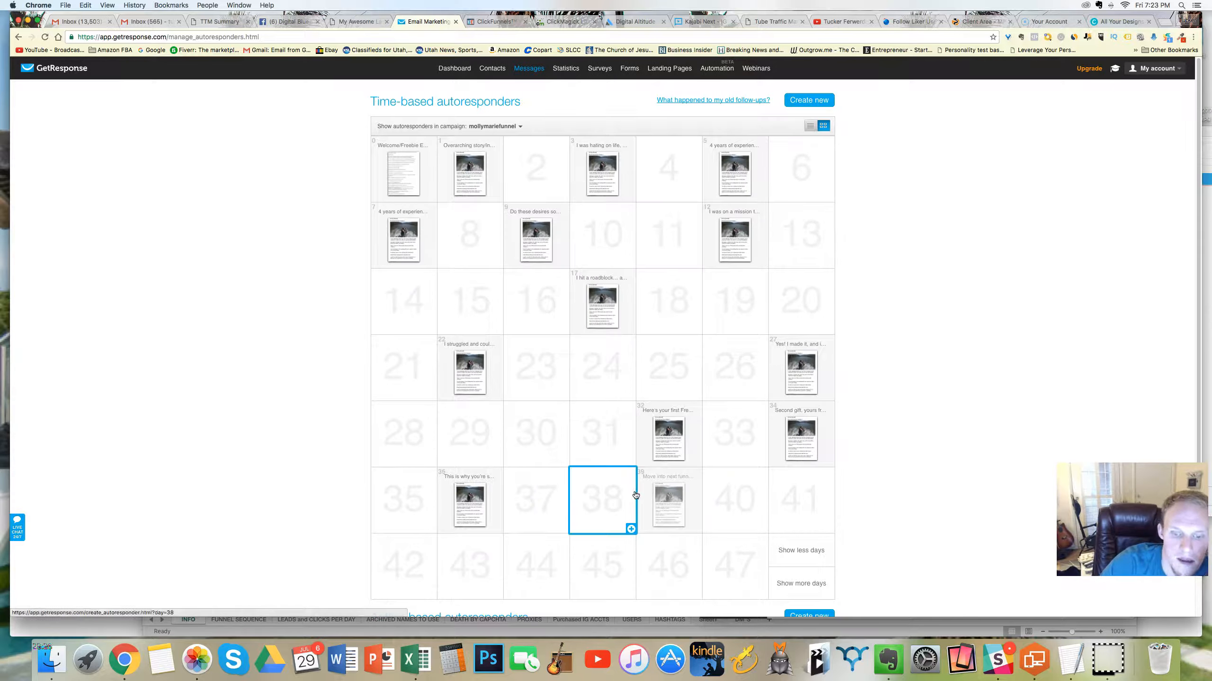
Step: Open the day 39 autoresponder and rename it "Move into next funnel topic", copied from the Evernote funnel table
mouse_move(467, 493)
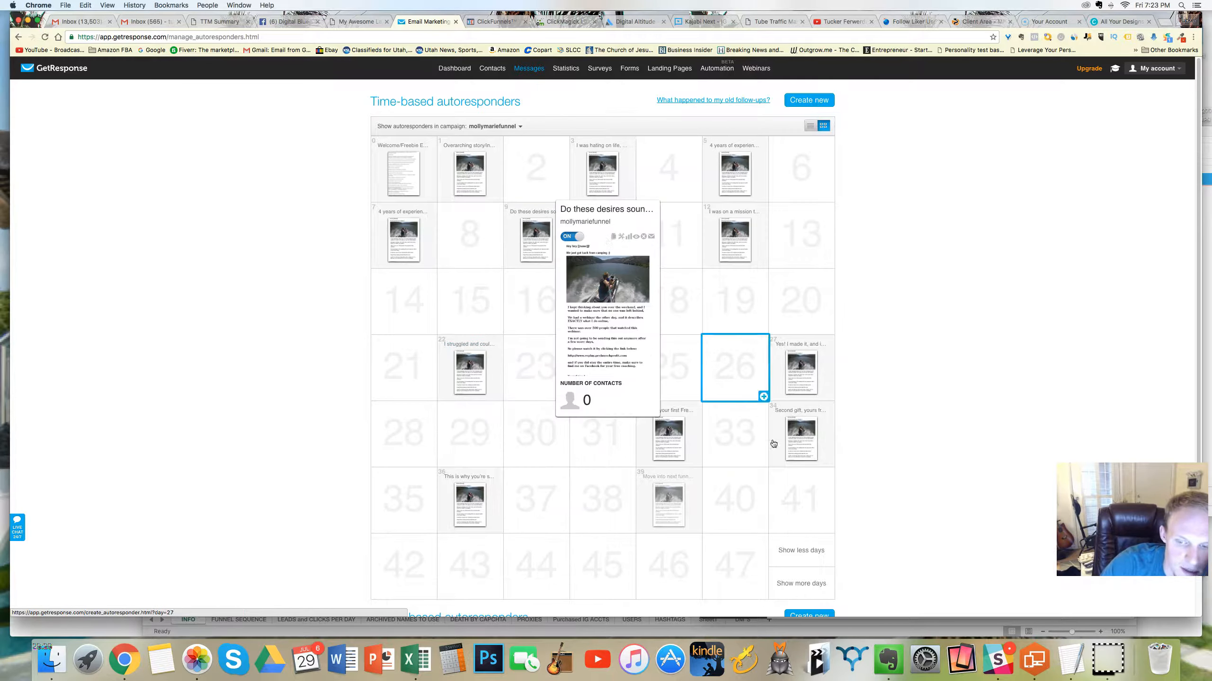
left_click(678, 496)
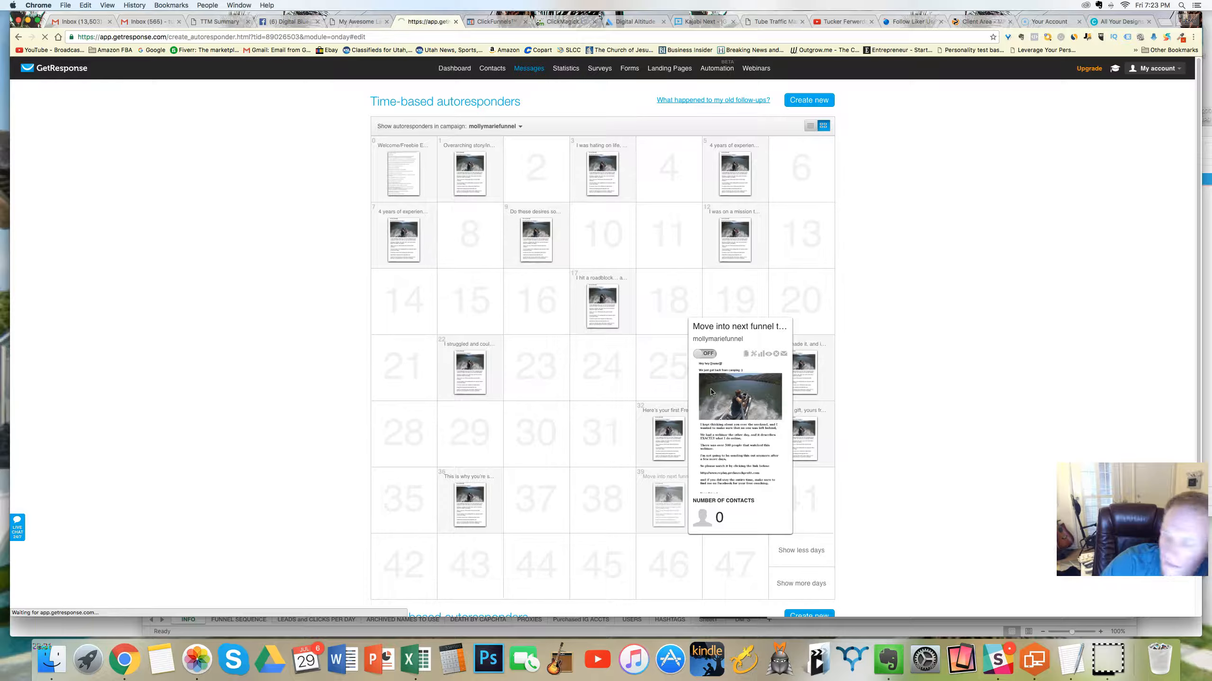
scroll(668, 355, "down", 3)
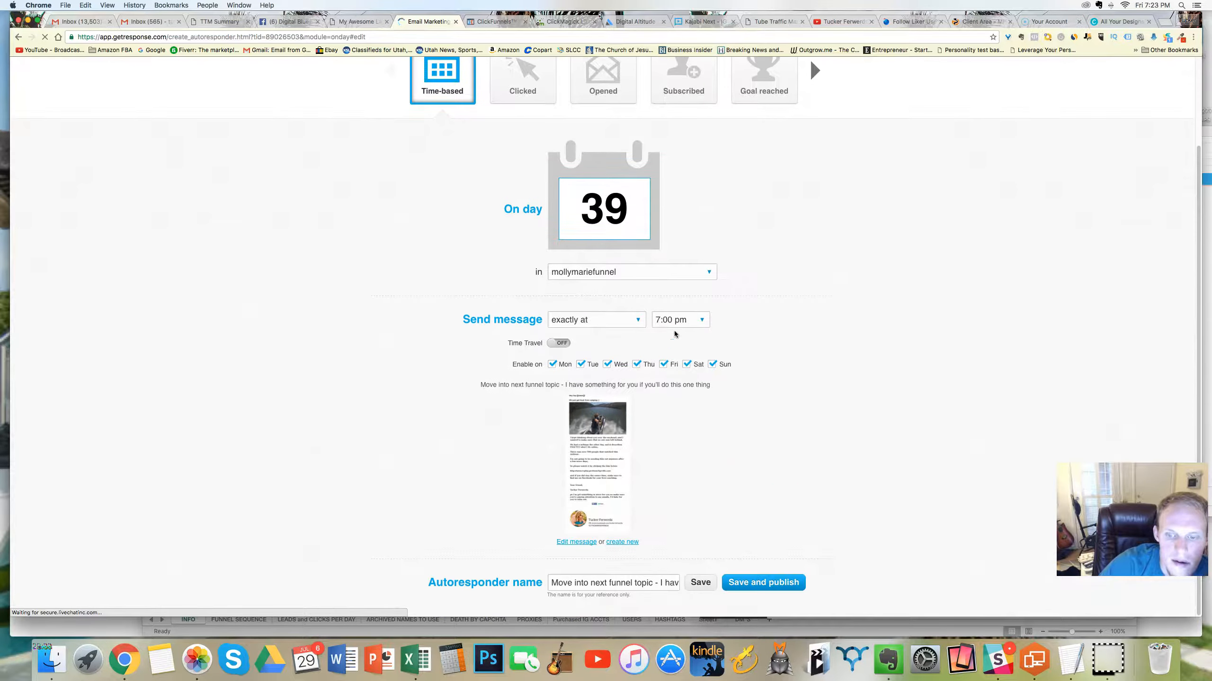
left_click(903, 660)
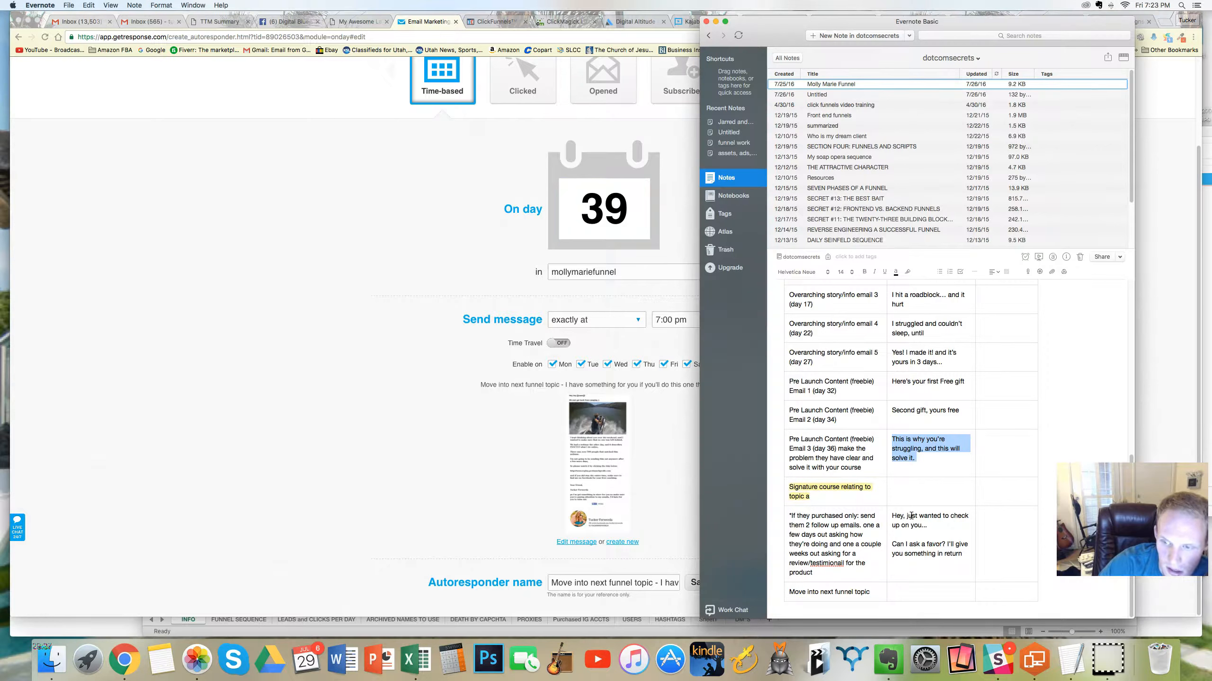
left_click_drag(874, 591, 791, 591)
key("ctrl+c")
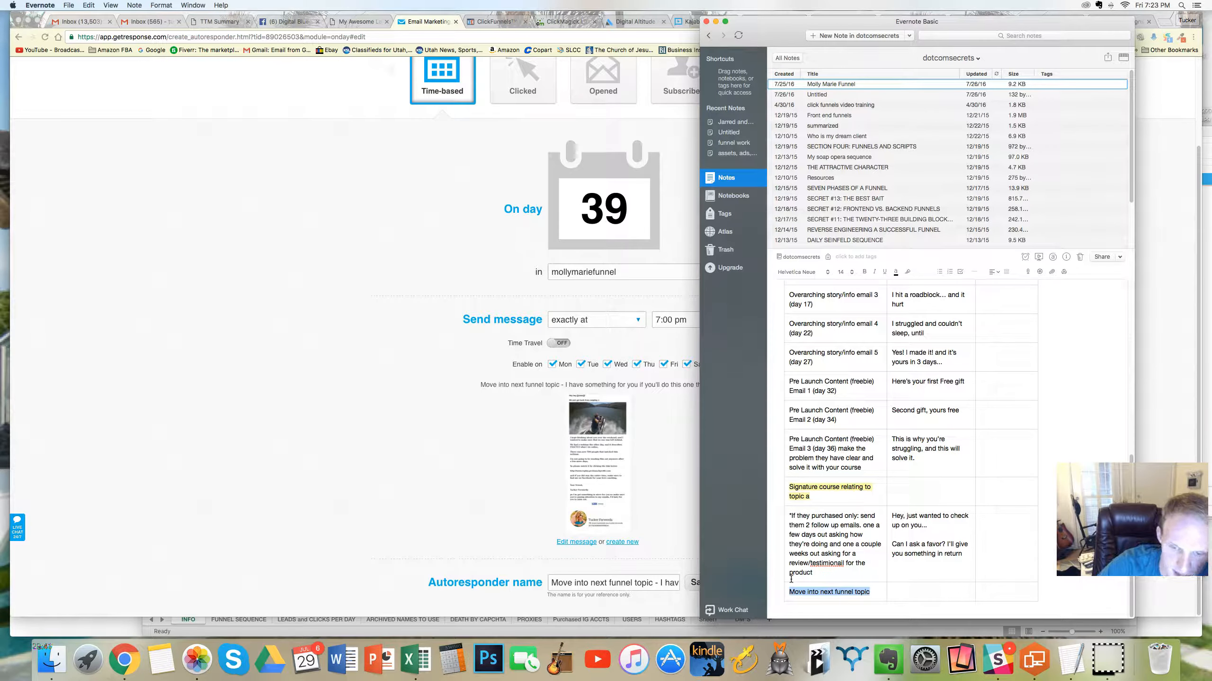
left_click(361, 503)
left_click(607, 582)
key("ctrl+a")
key("ctrl+v")
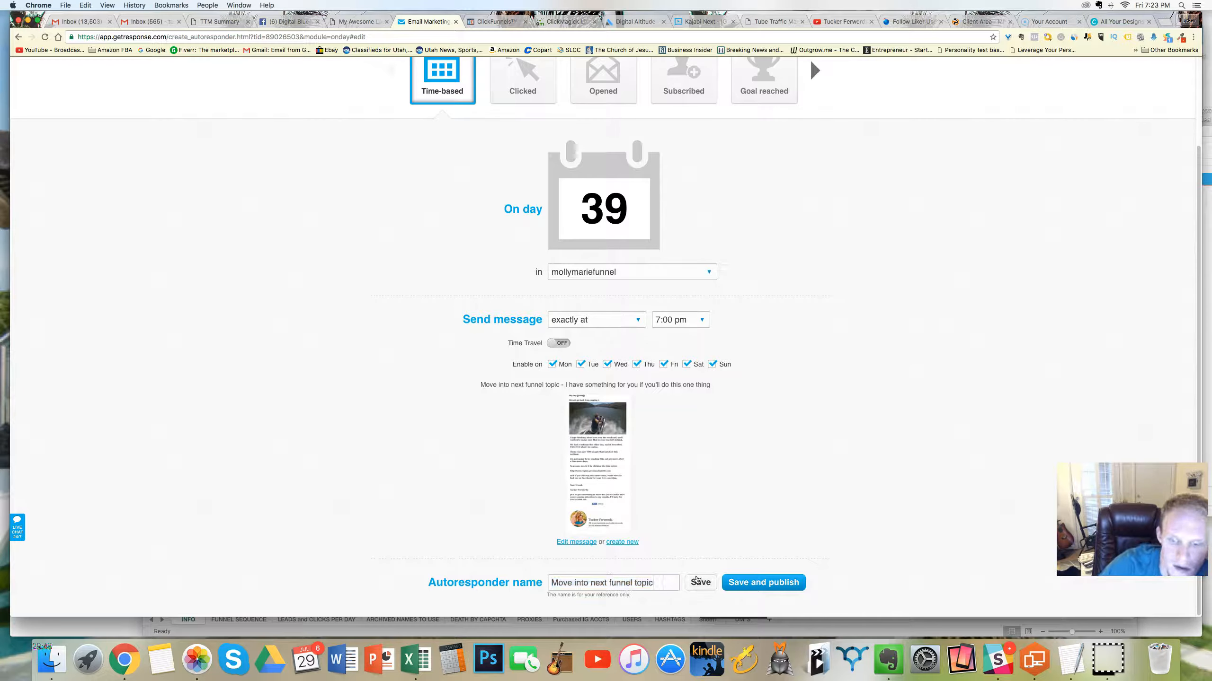
Step: Replace the day 39 message with the newest "Second gift, yours free" autoresponder message
left_click(577, 543)
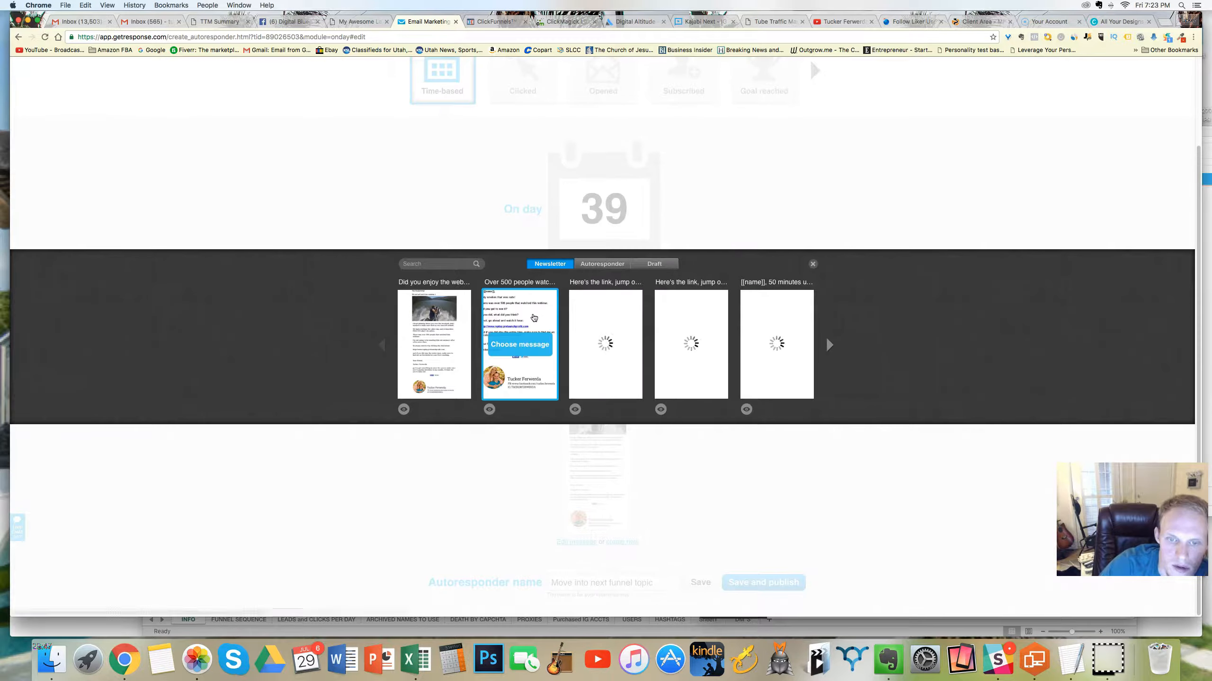
left_click(604, 269)
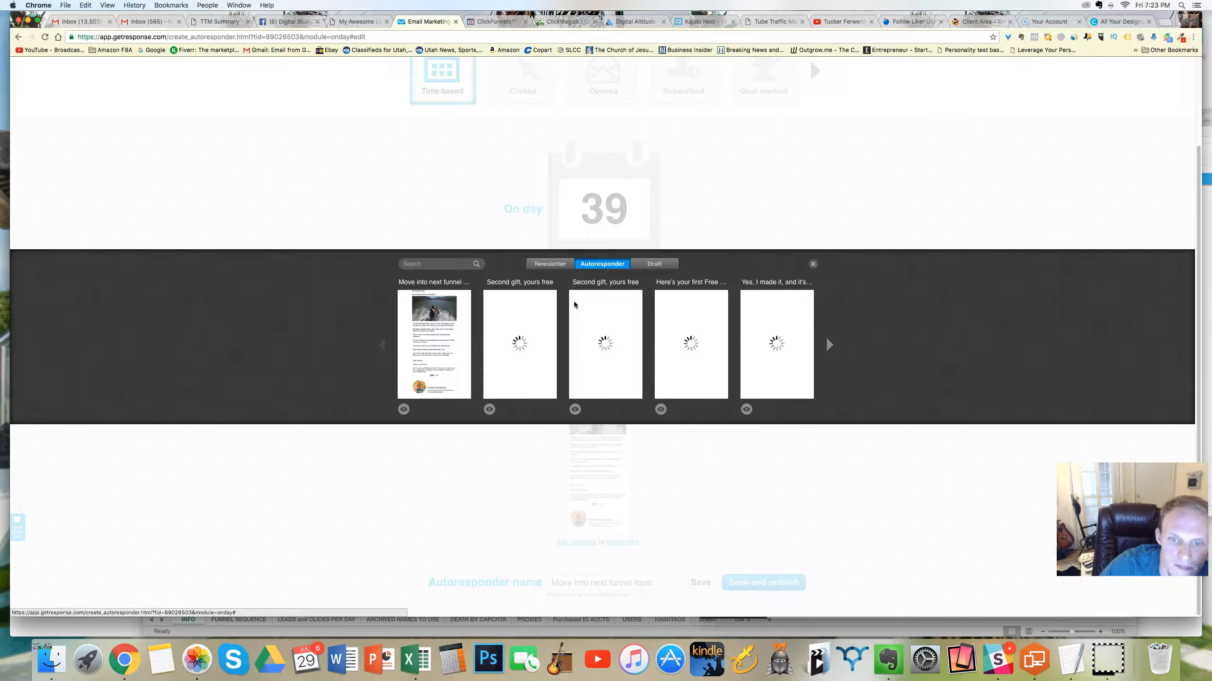
left_click(528, 341)
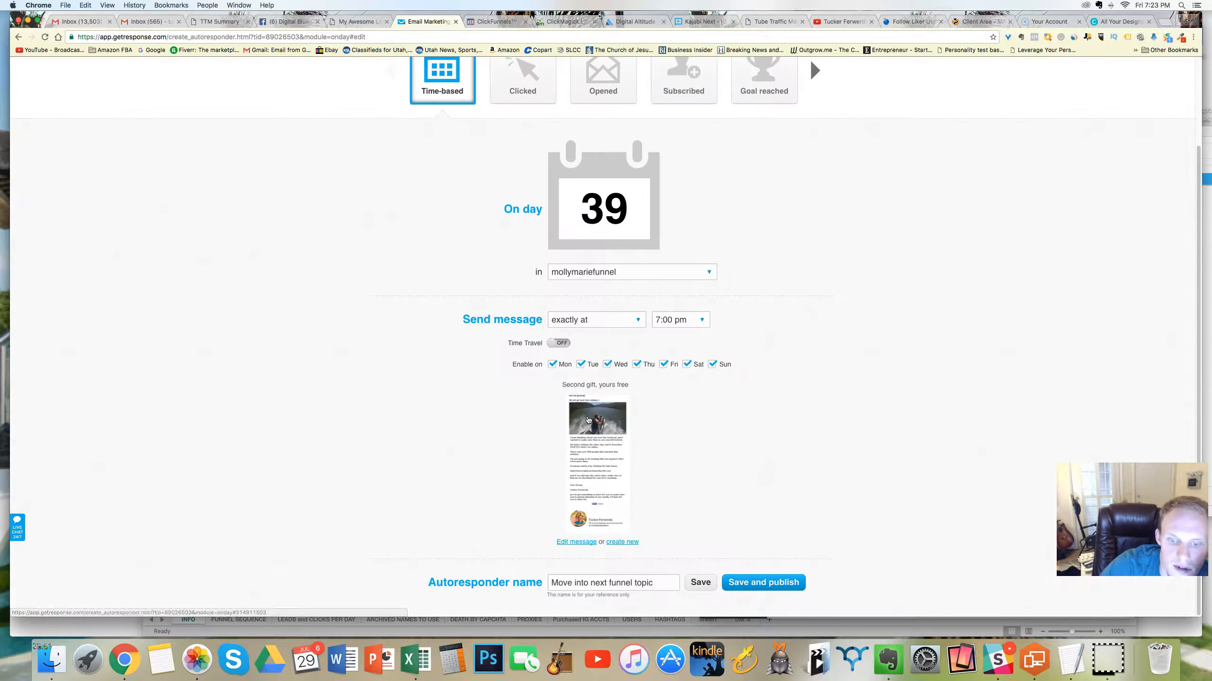
Step: Open the day 39 message for editing and set its message name to "Move into next funnel topic"
left_click(575, 542)
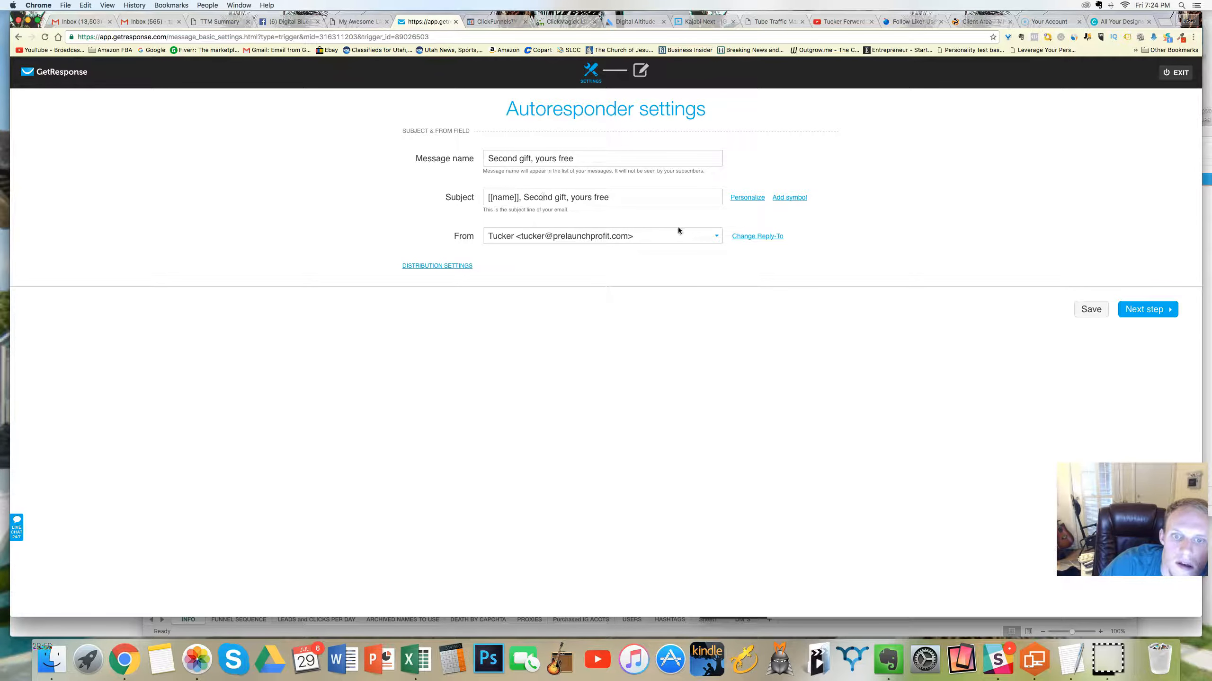
triple_click(527, 162)
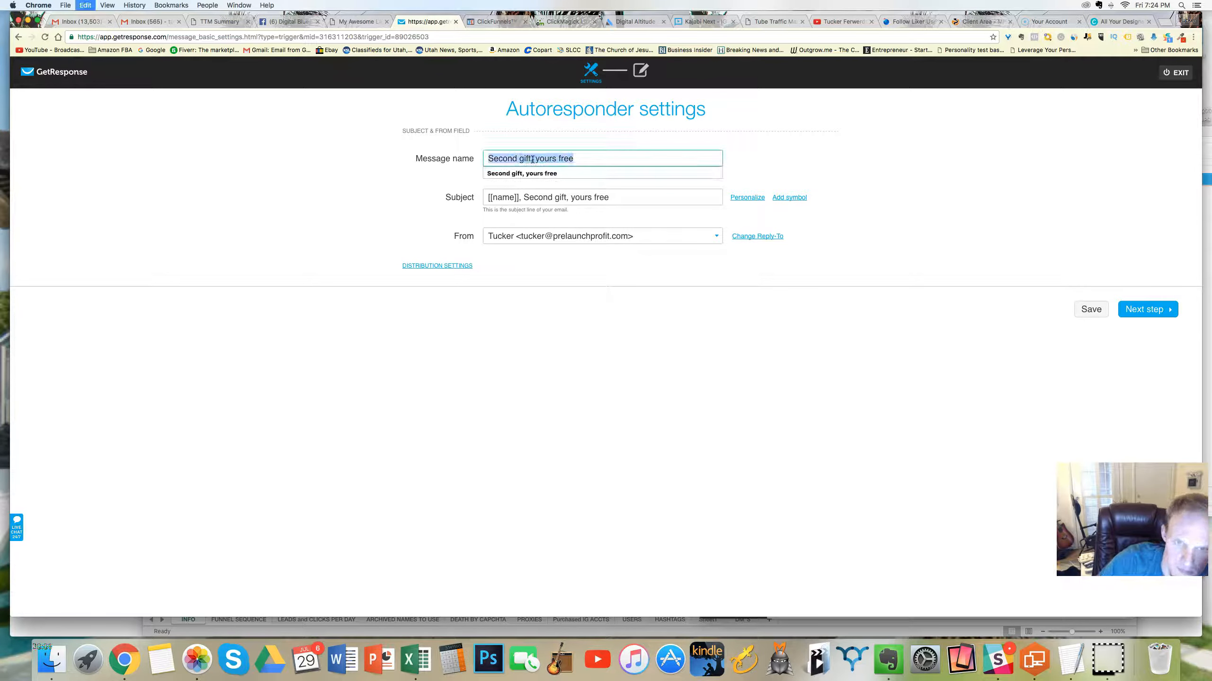
key("super+v")
Step: Set the subject to "[[name]], will you do me a favor, I have something for you if you do." and proceed to the message editor
triple_click(538, 198)
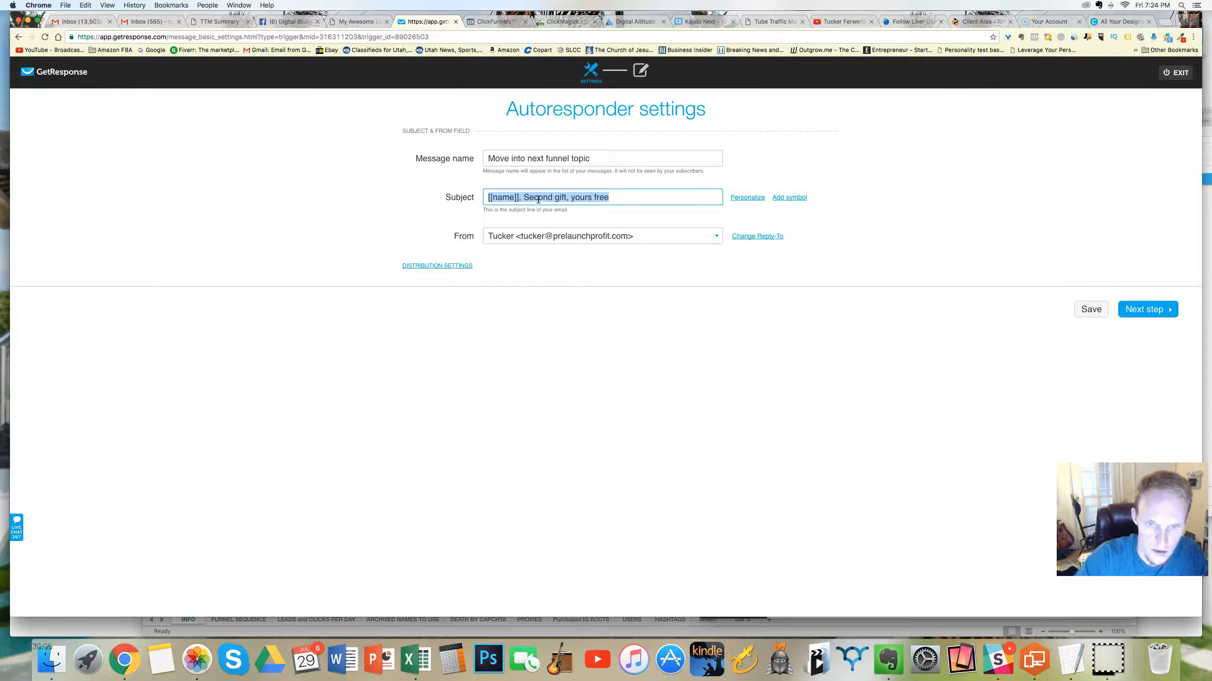
key("BackSpace")
key("Escape")
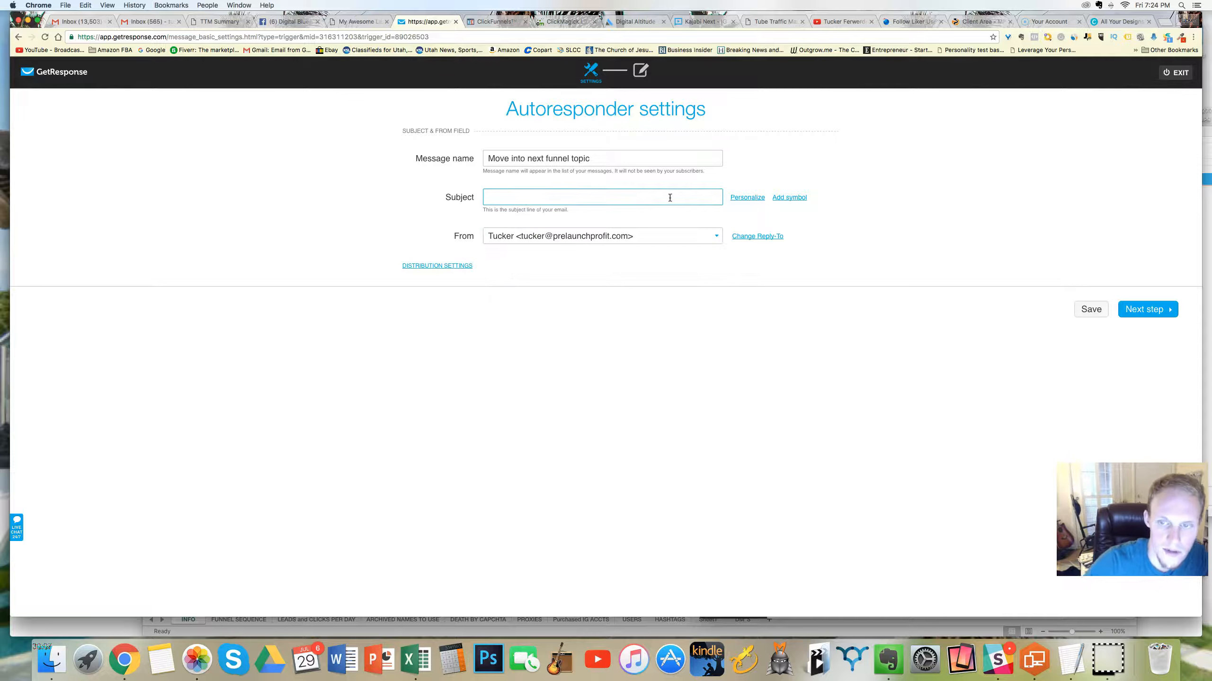
left_click(747, 197)
left_click(749, 234)
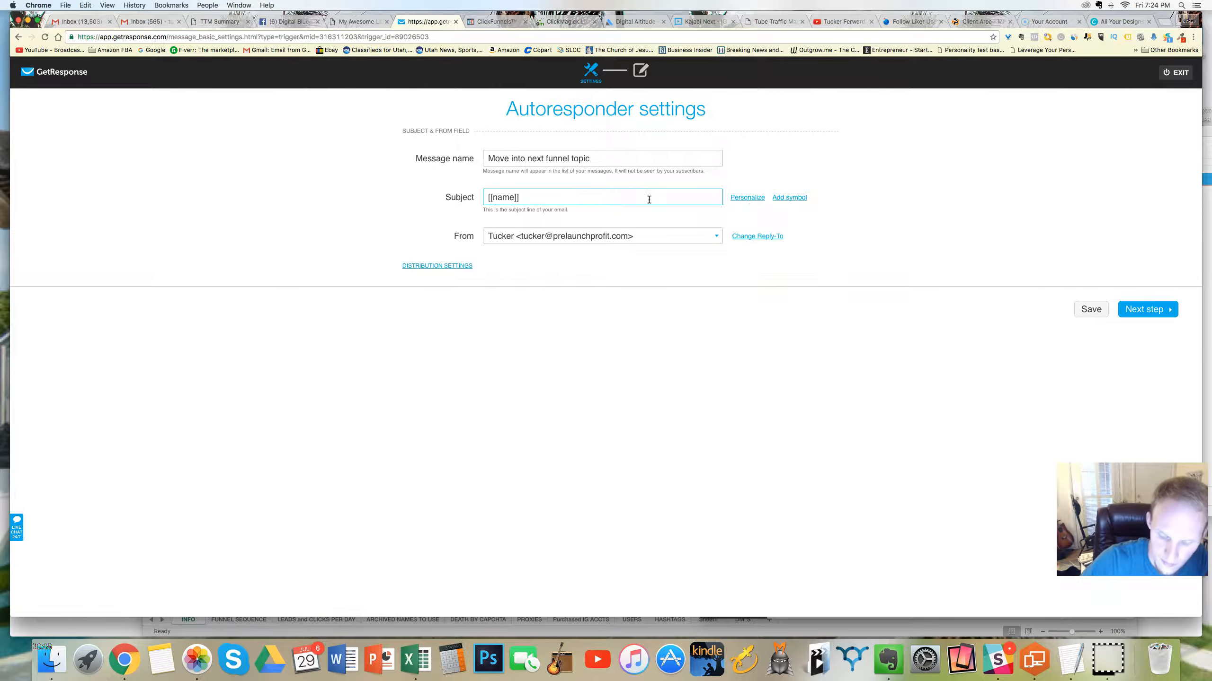
type(", will you do me a favor,")
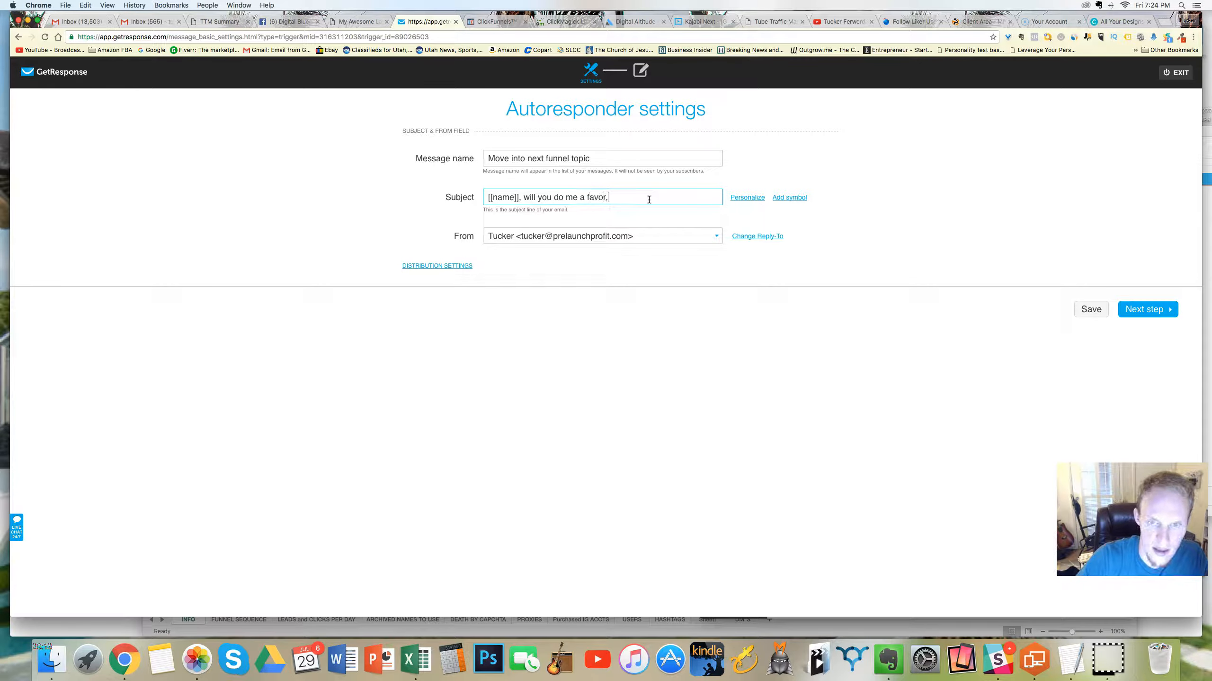
type(" I have something for you if you do.")
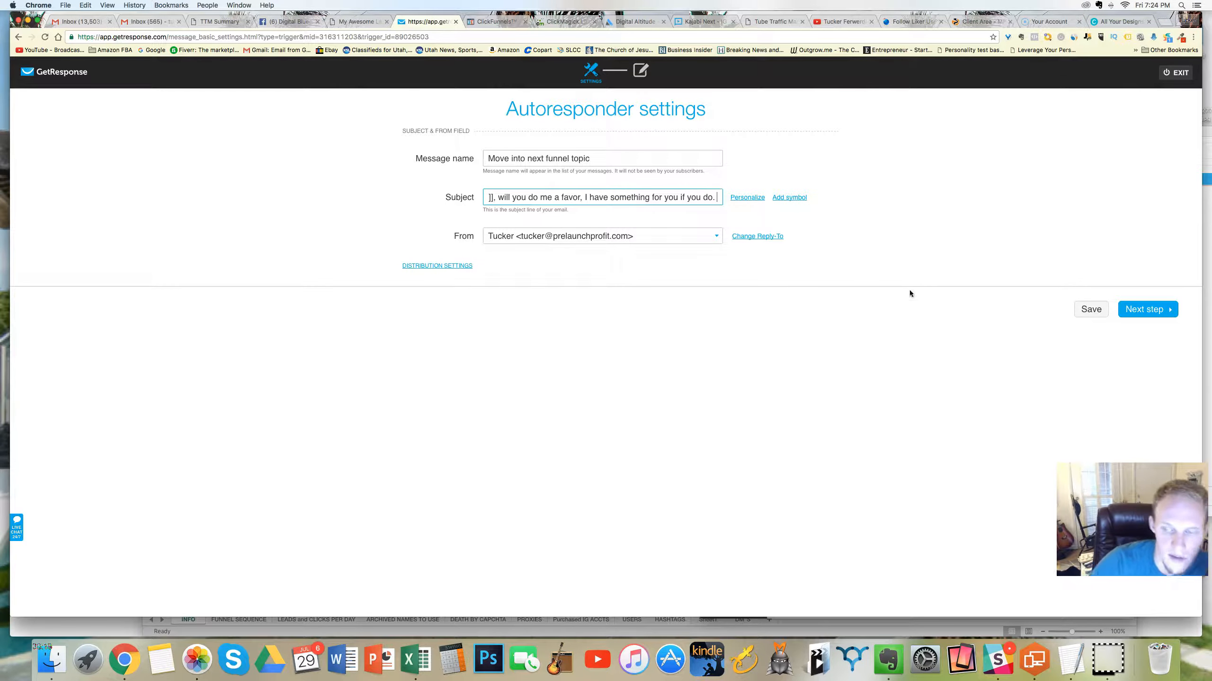
left_click(1145, 309)
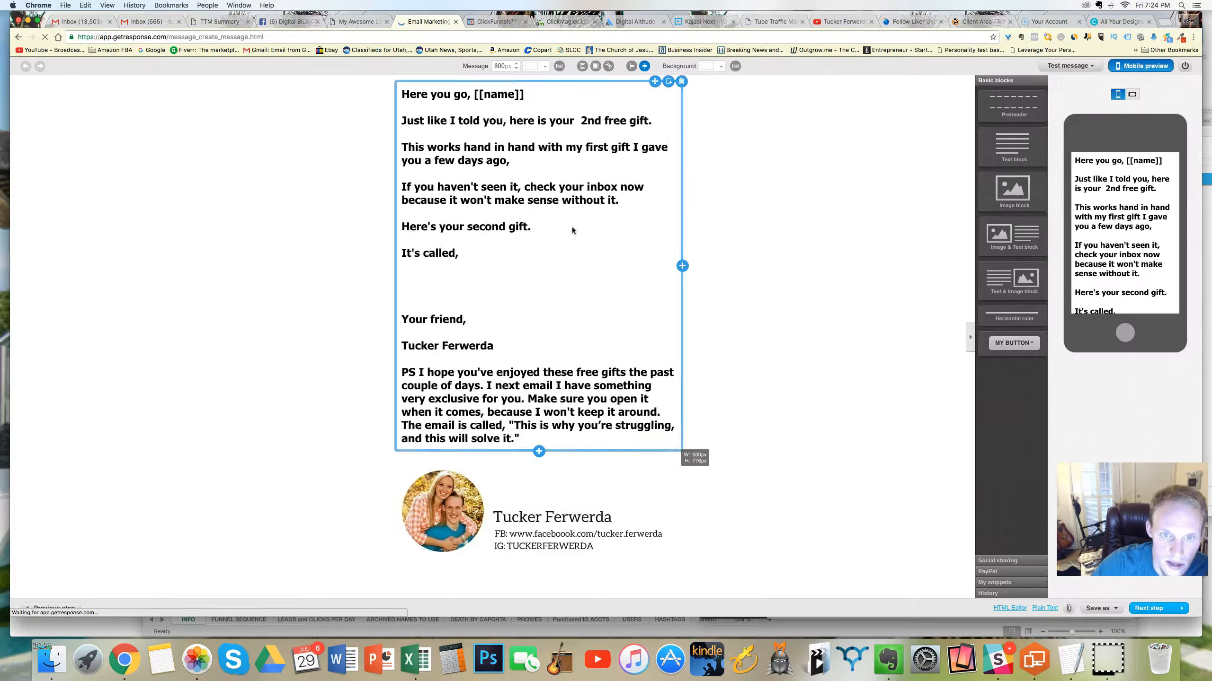
Step: Delete the body text above the sign-off, from "Here you go" through "It's called,"
left_click_drag(470, 253, 401, 96)
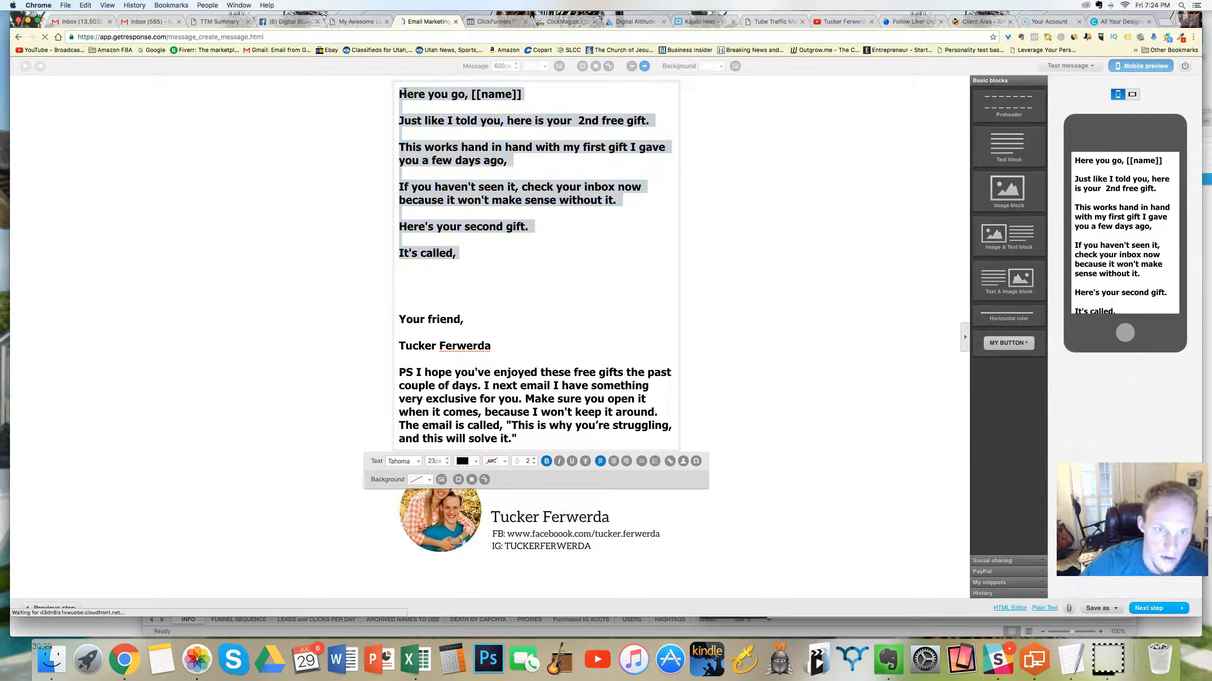
left_click(536, 247)
left_click_drag(535, 248, 415, 99)
key("BackSpace")
key("BackSpace")
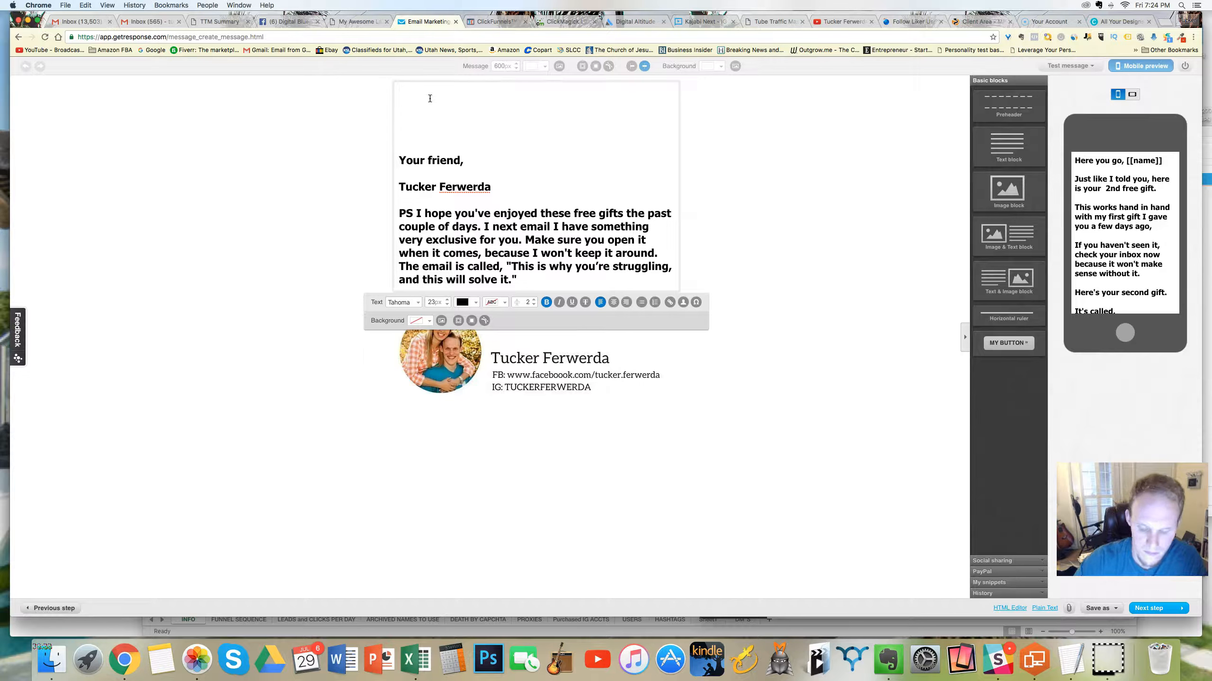
Step: Insert the [[name]] contact field as a bold greeting at the top of the message, followed by a comma
left_click(683, 302)
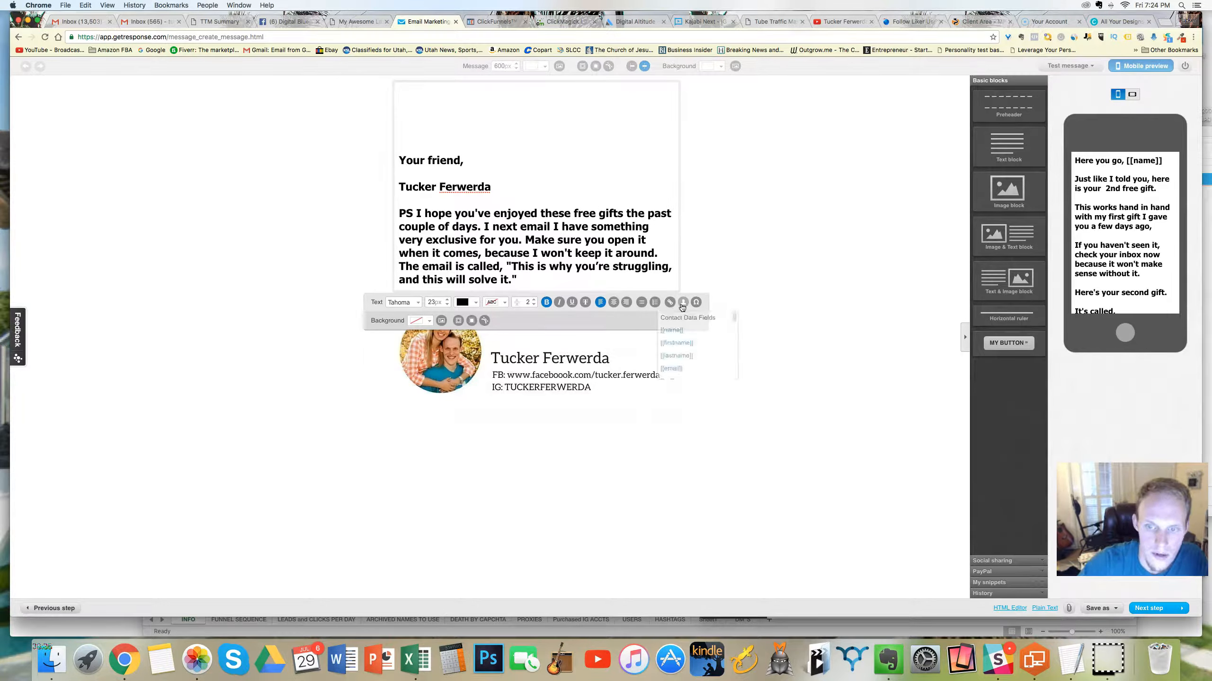
left_click(690, 330)
left_click_drag(452, 96, 397, 96)
left_click(547, 302)
left_click(482, 102)
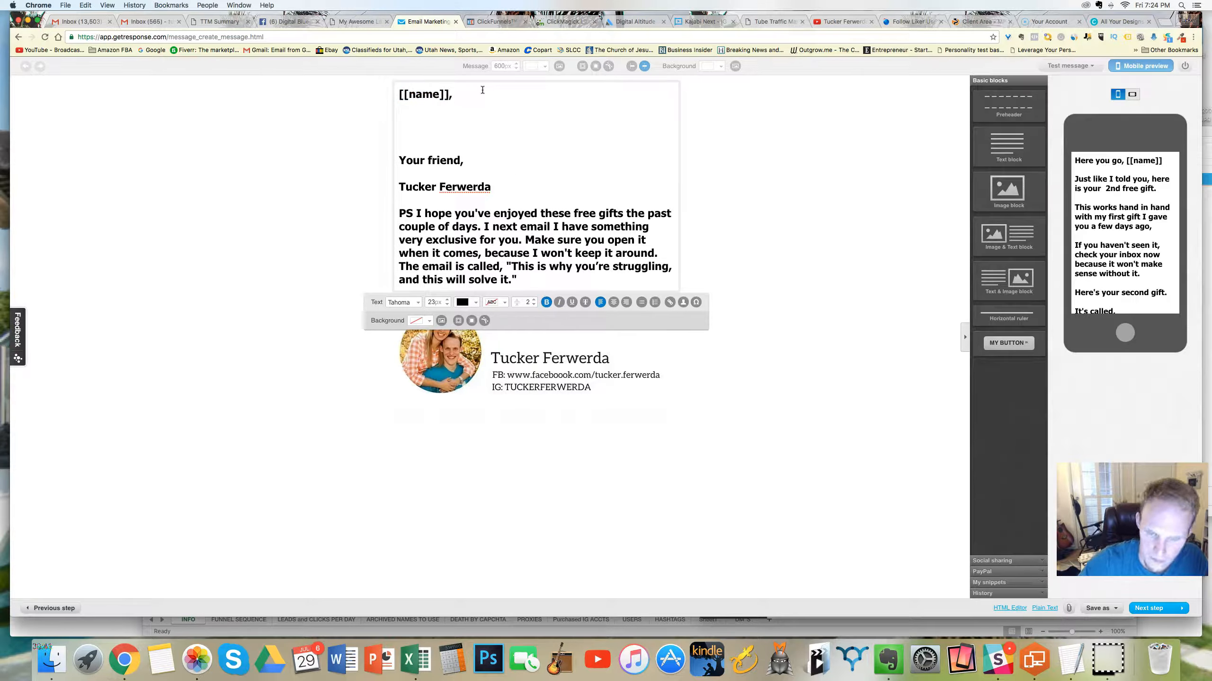
Step: Add the paragraph "I hope you've enjoyed learning about me as much as I've enjoyed learning about you." below the greeting
key("Return")
key("Return")
type("I hope you've ")
type("enjou")
type("ed l")
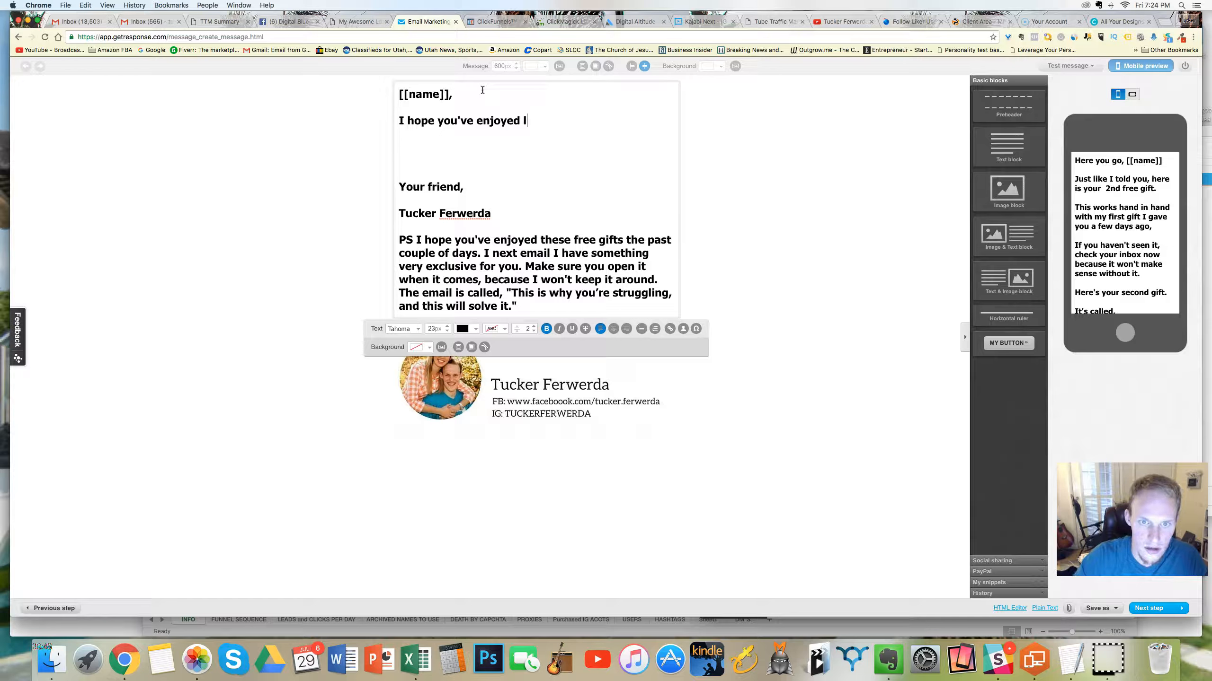
type("arnearning abo")
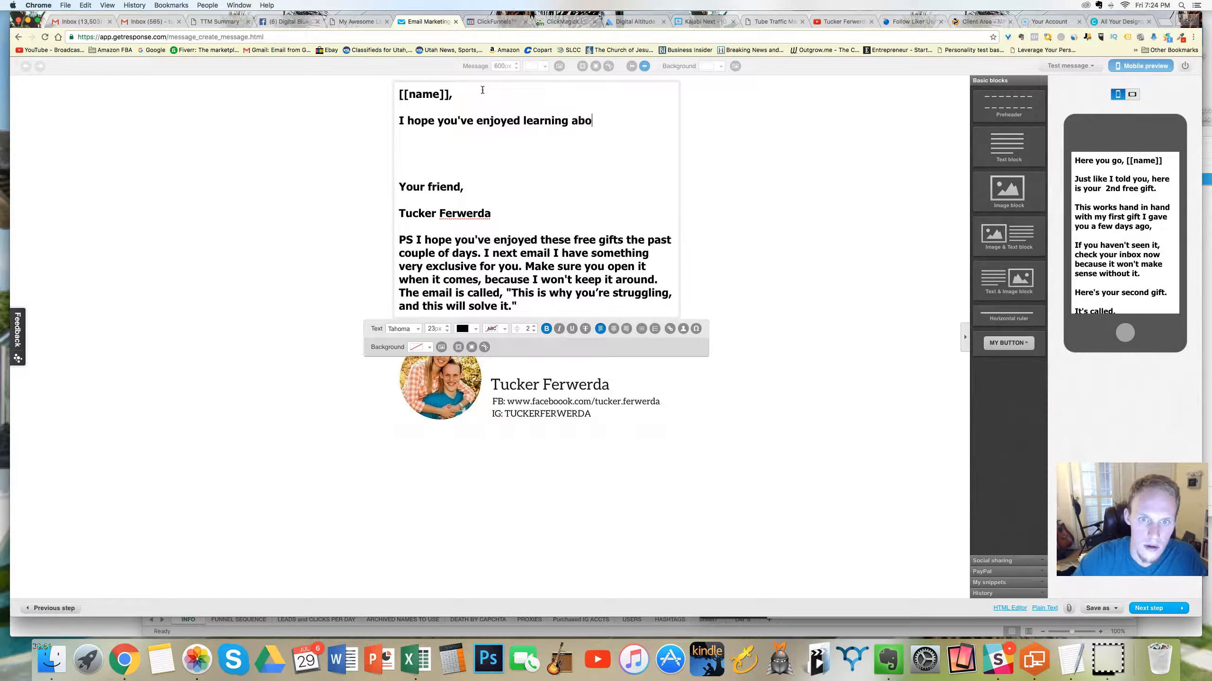
type("ut me as much ")
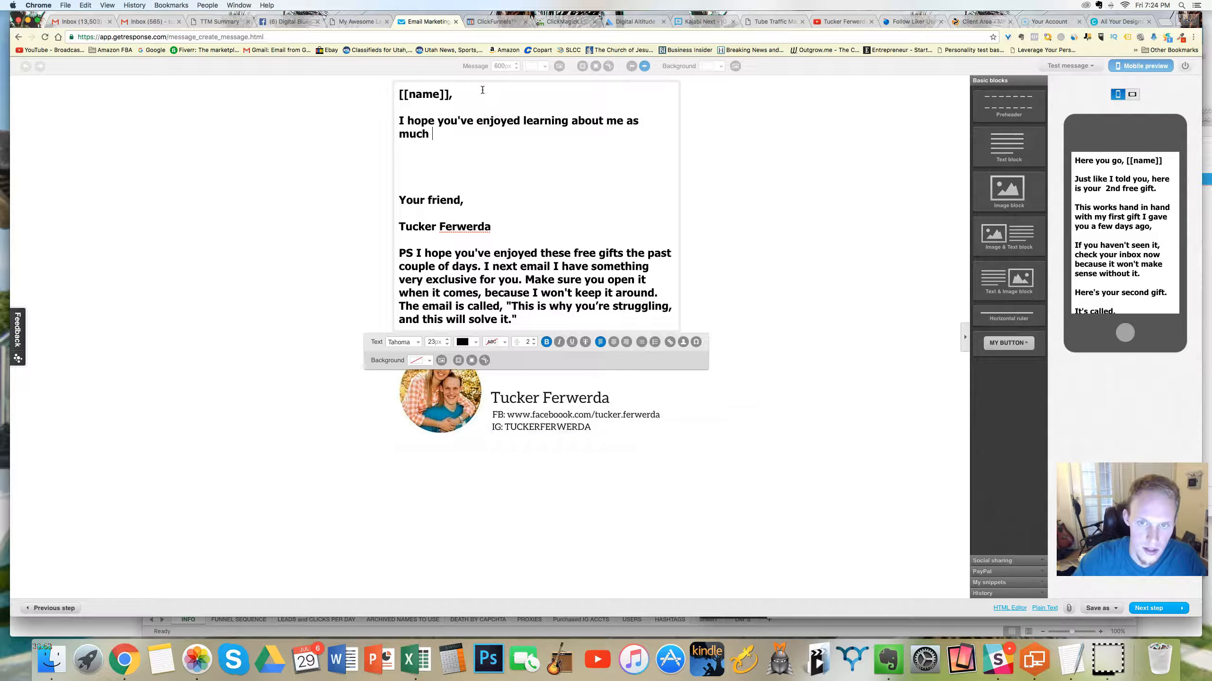
type("as I've enoyed")
key("BackSpace")
key("BackSpace")
key("BackSpace")
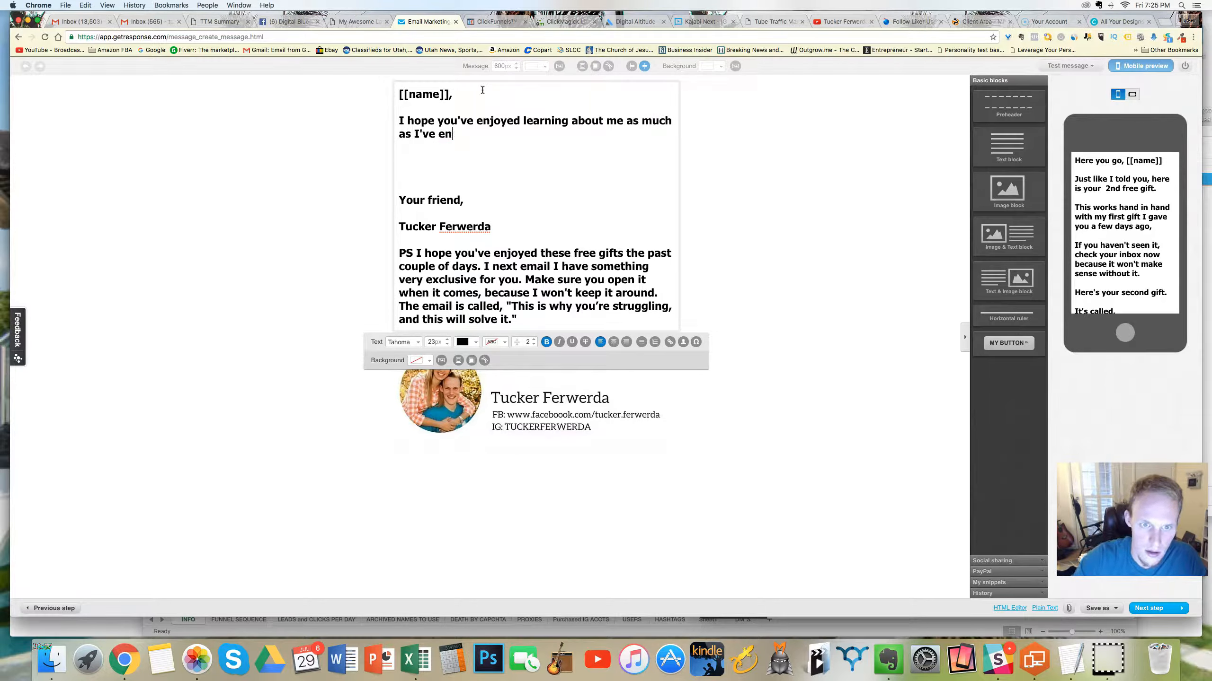
type("oyed learning about you.")
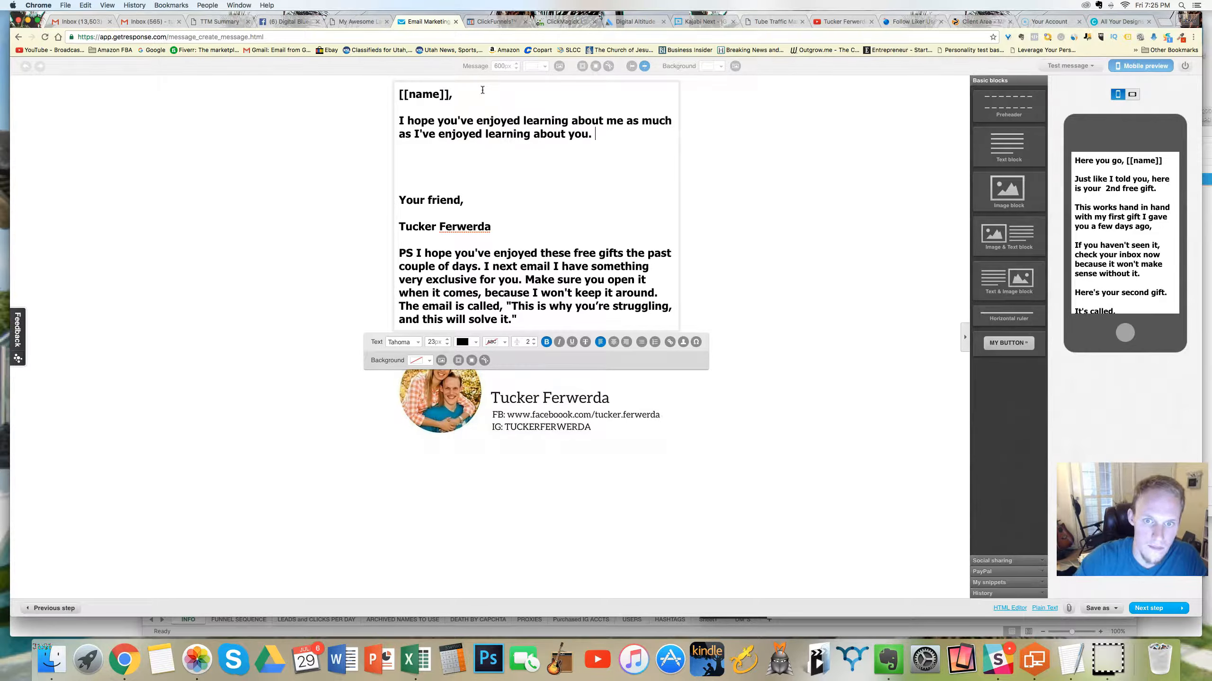
Step: Add a new paragraph reading "Thank you for your emails and your replies, I really do appreciate it."
key("Return")
key("Return")
type("TH")
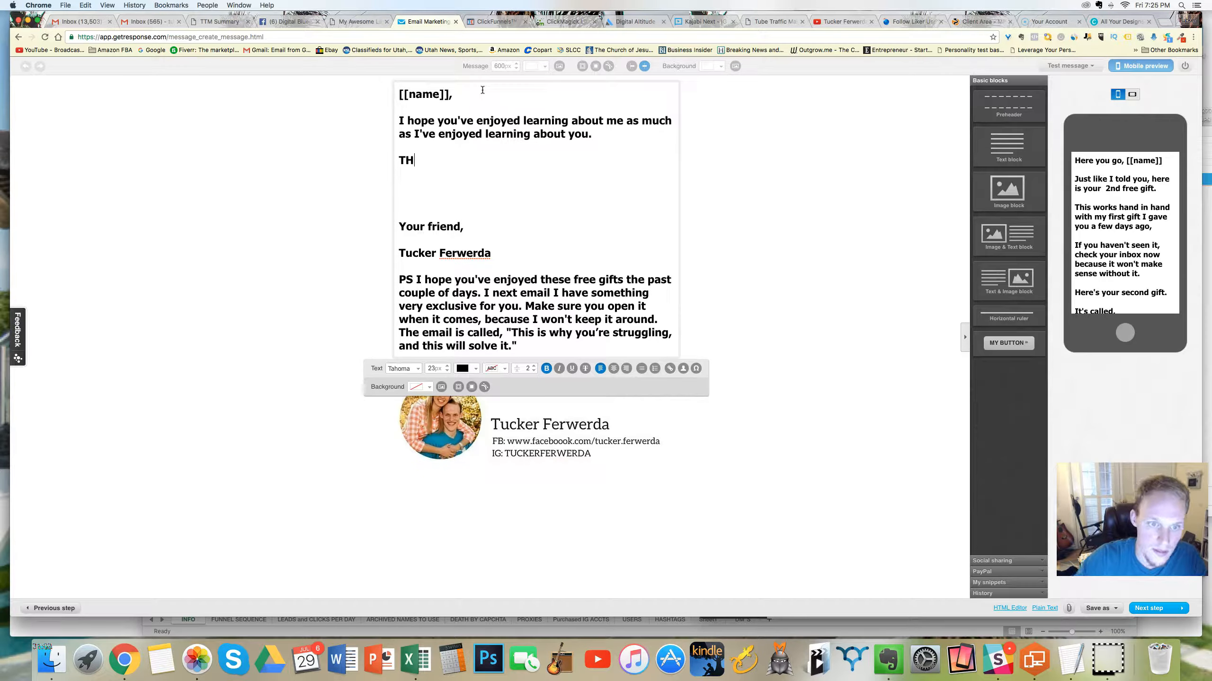
type("anhank")
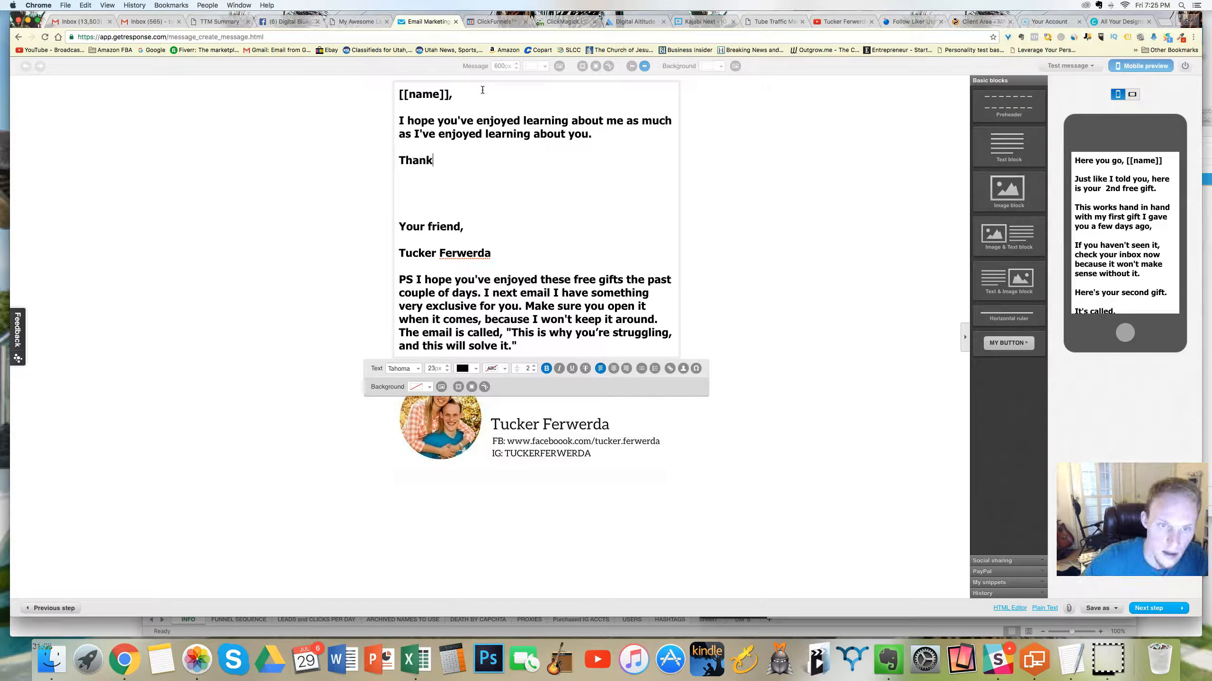
type(" you for your emails and your rep")
type("I ")
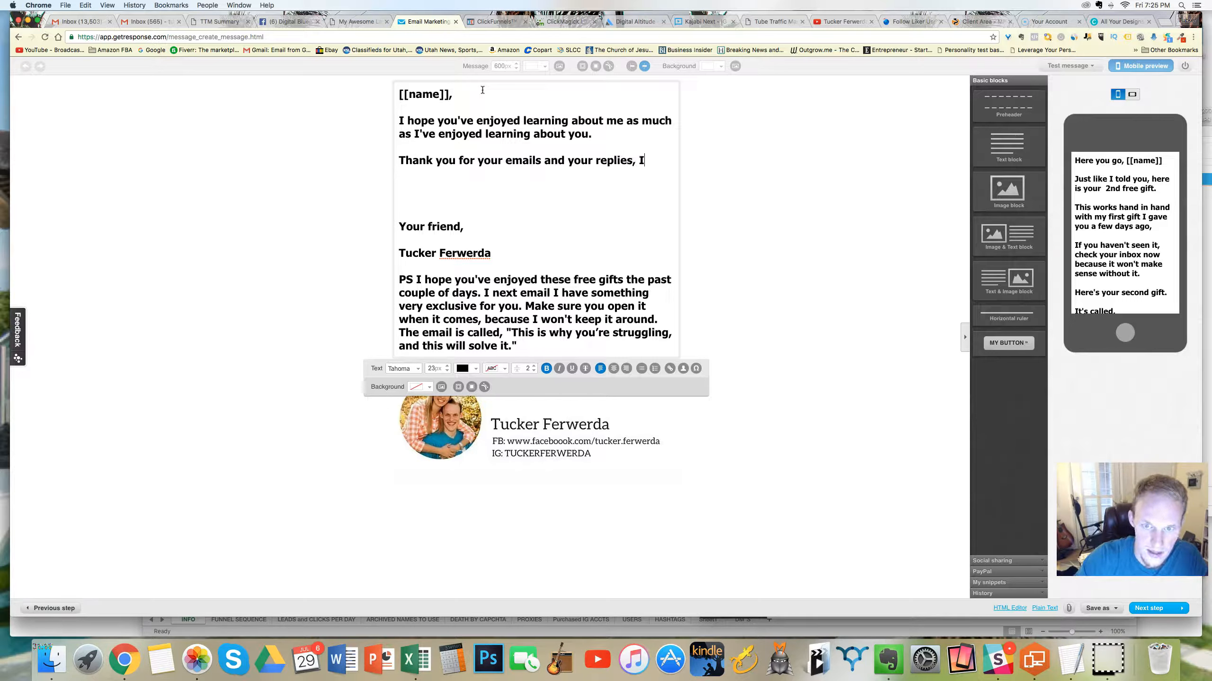
type("reallhy do")
key("BackSpace")
key("BackSpace")
key("BackSpace")
key("BackSpace")
key("BackSpace")
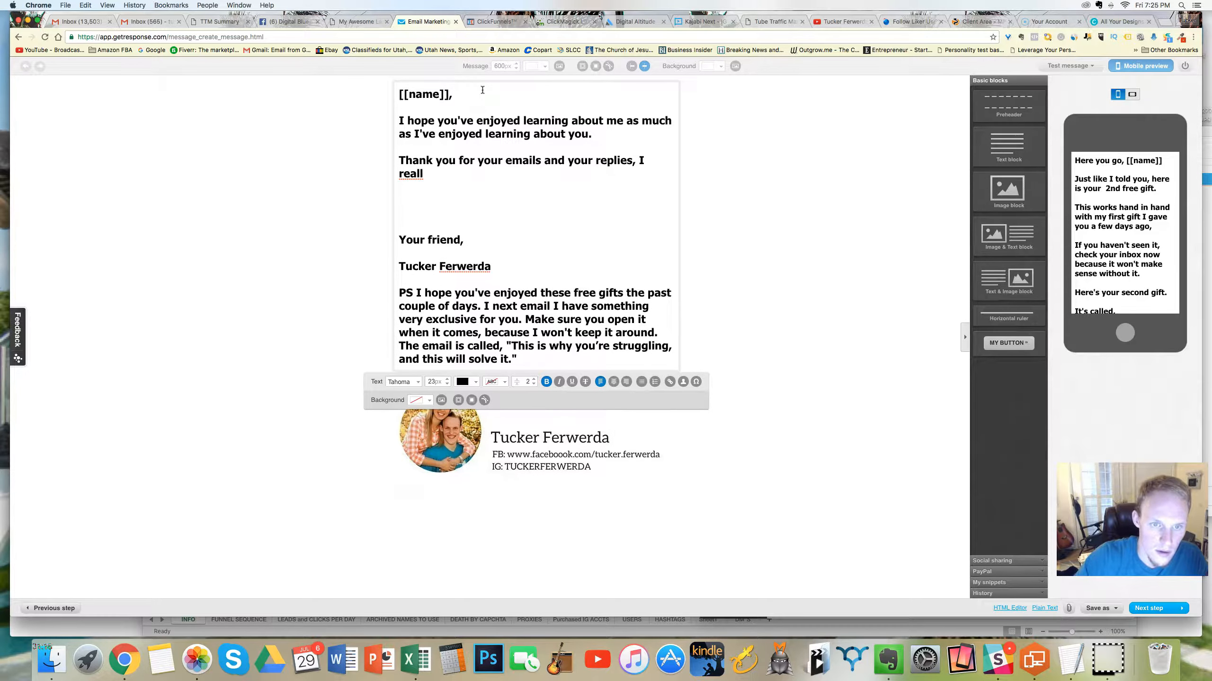
type("l")
type("y a")
type("o ap")
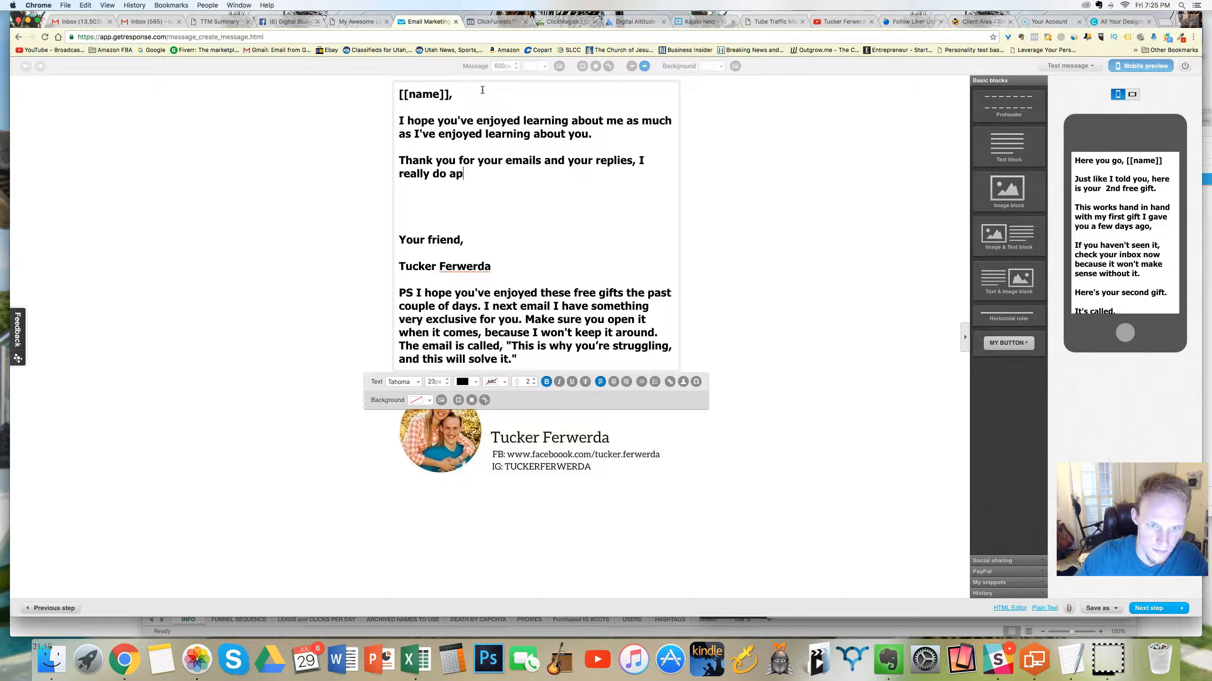
type("preciate it.")
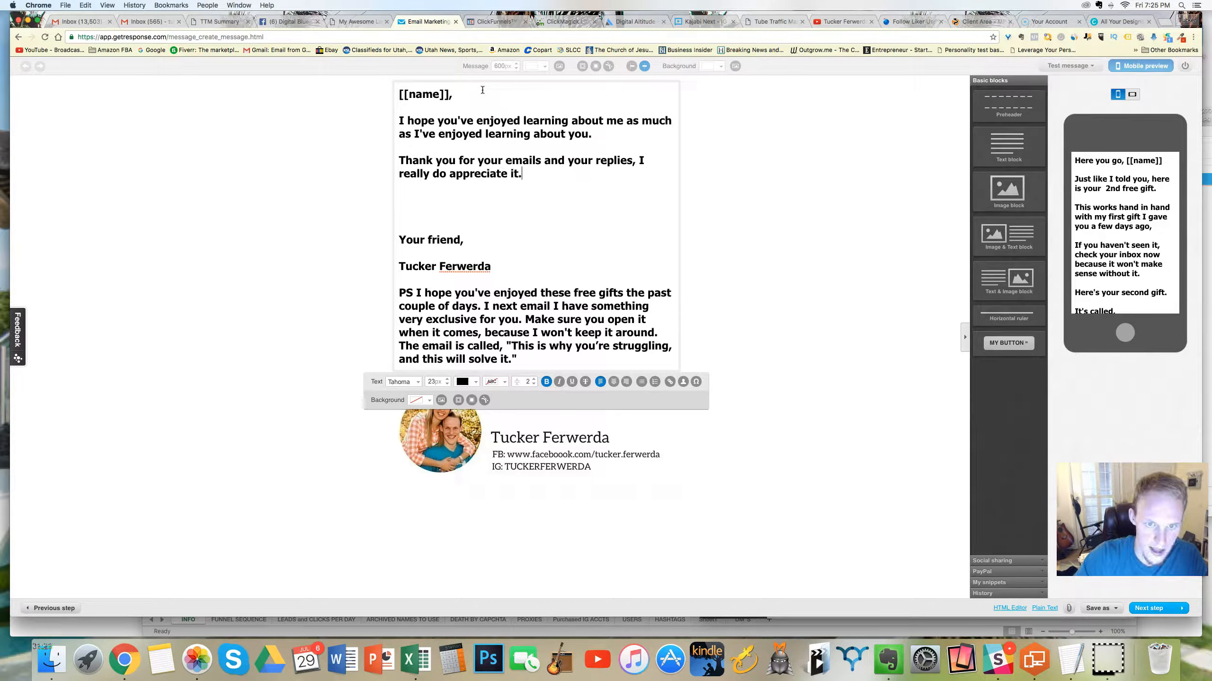
Step: Introduce the request with a separate line reading "Now for the favor," below the thank-you paragraph
key("Return")
key("Return")
type("Now for the")
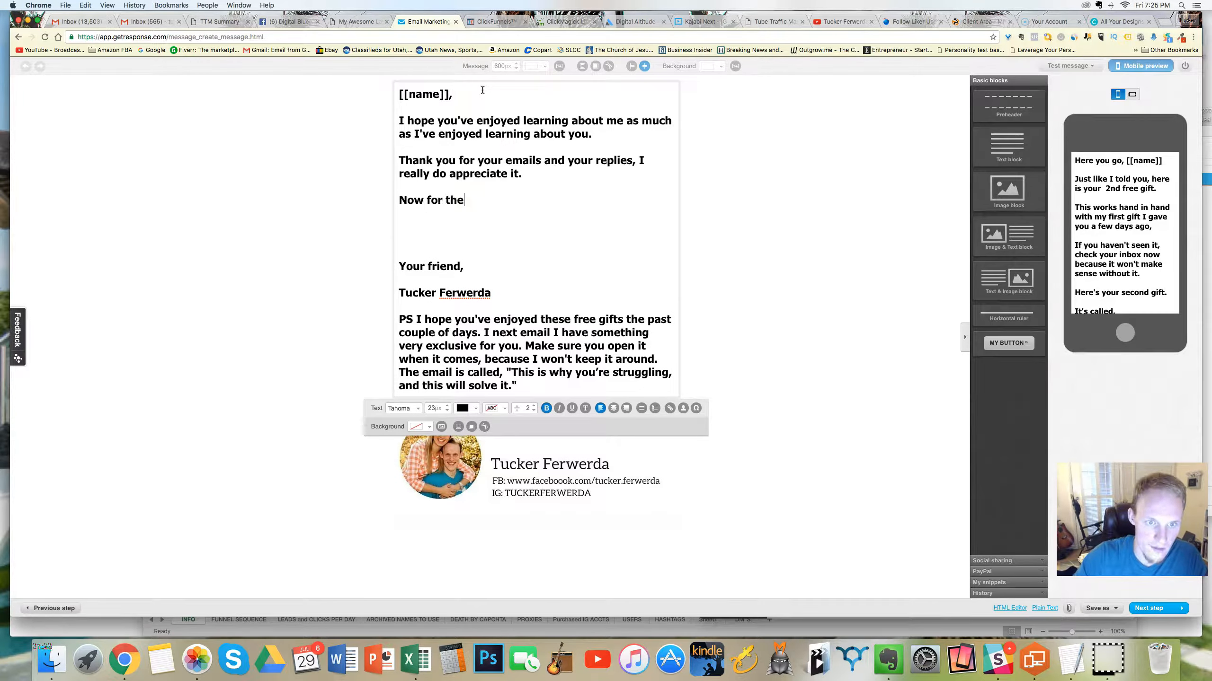
type(" favor, If")
key("BackSpace")
key("BackSpace")
Step: Add the paragraph "Please Click on one of the three links below to tell me what topic you want me to talk about next."
key("Return")
key("Return")
type("If")
key("BackSpace")
key("BackSpace")
type("Please")
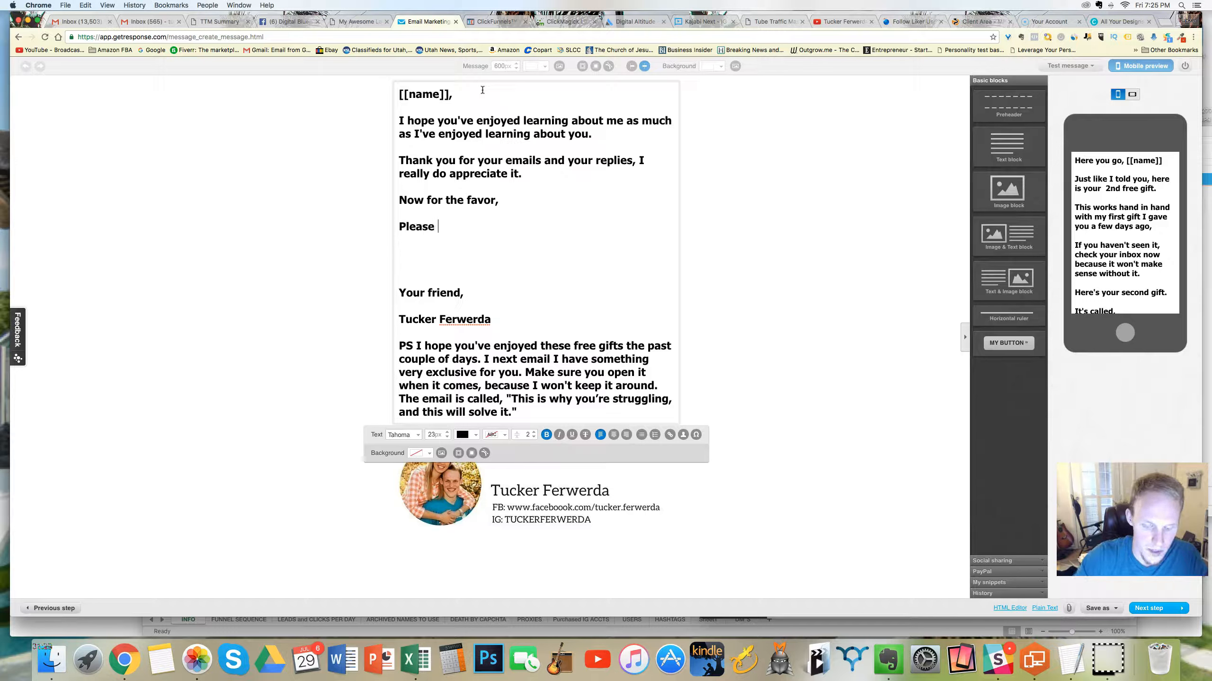
type(" Click ")
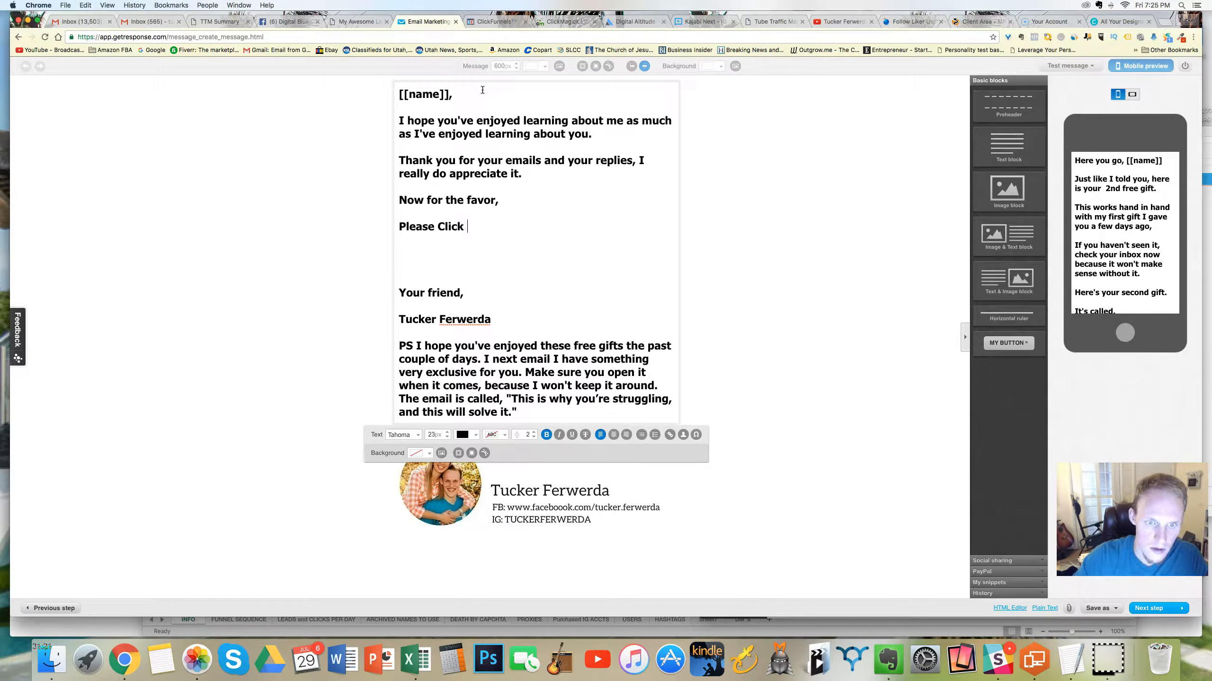
type("on the three")
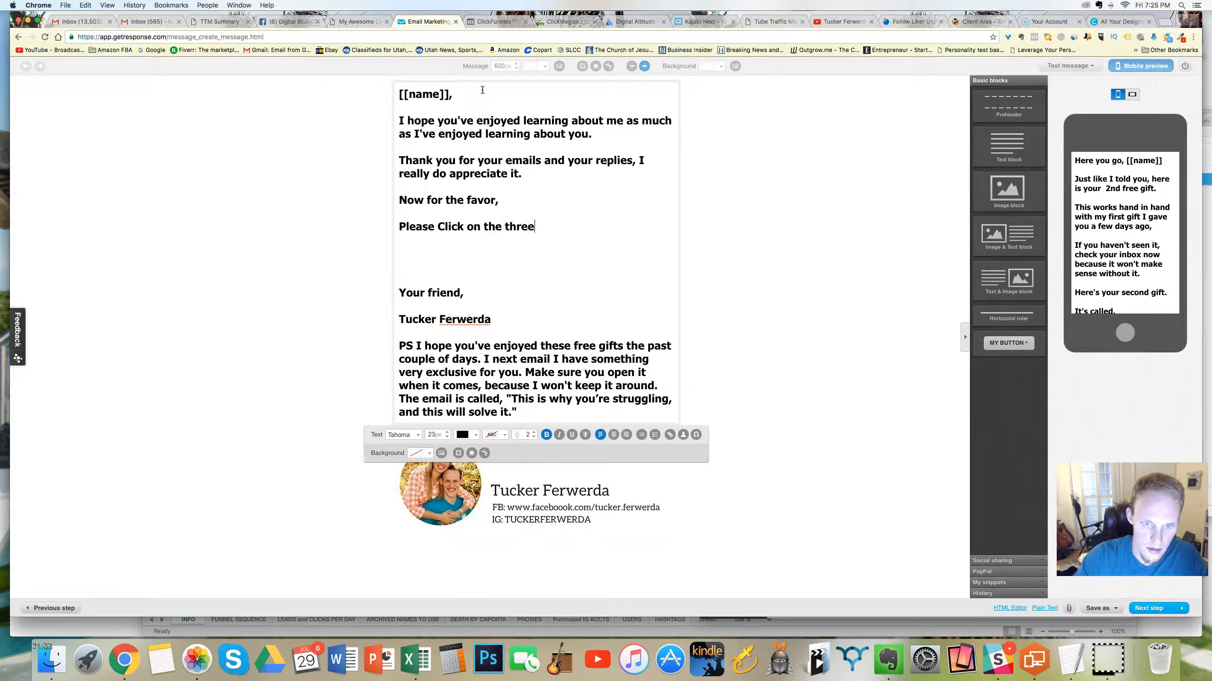
key("BackSpace")
key("BackSpace")
key("BackSpace")
key("BackSpace")
key("BackSpace")
key("BackSpace")
key("BackSpace")
key("BackSpace")
key("BackSpace")
key("BackSpace")
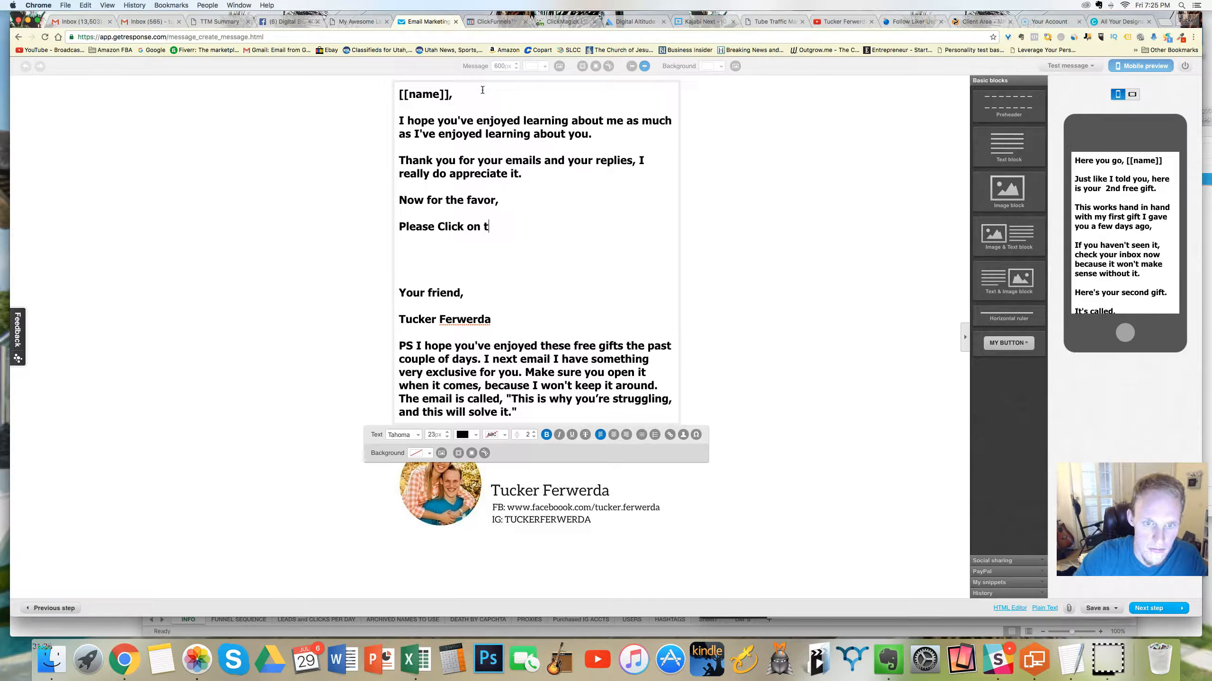
type("one of the three links below")
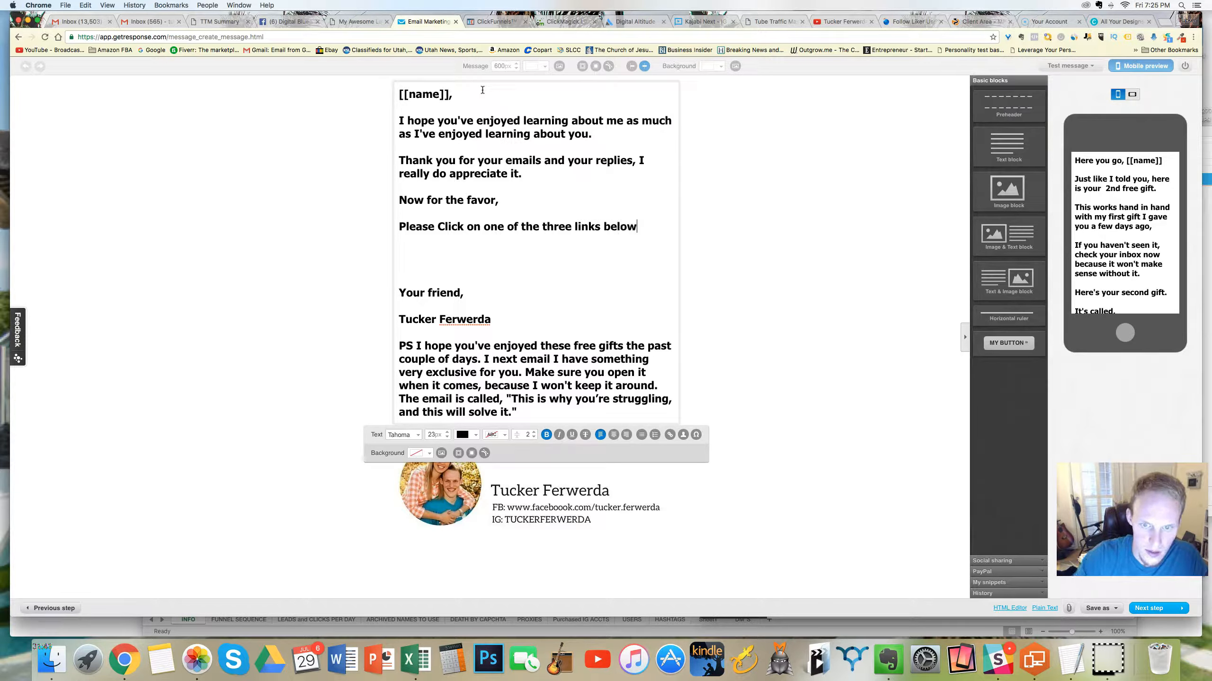
type(" to ")
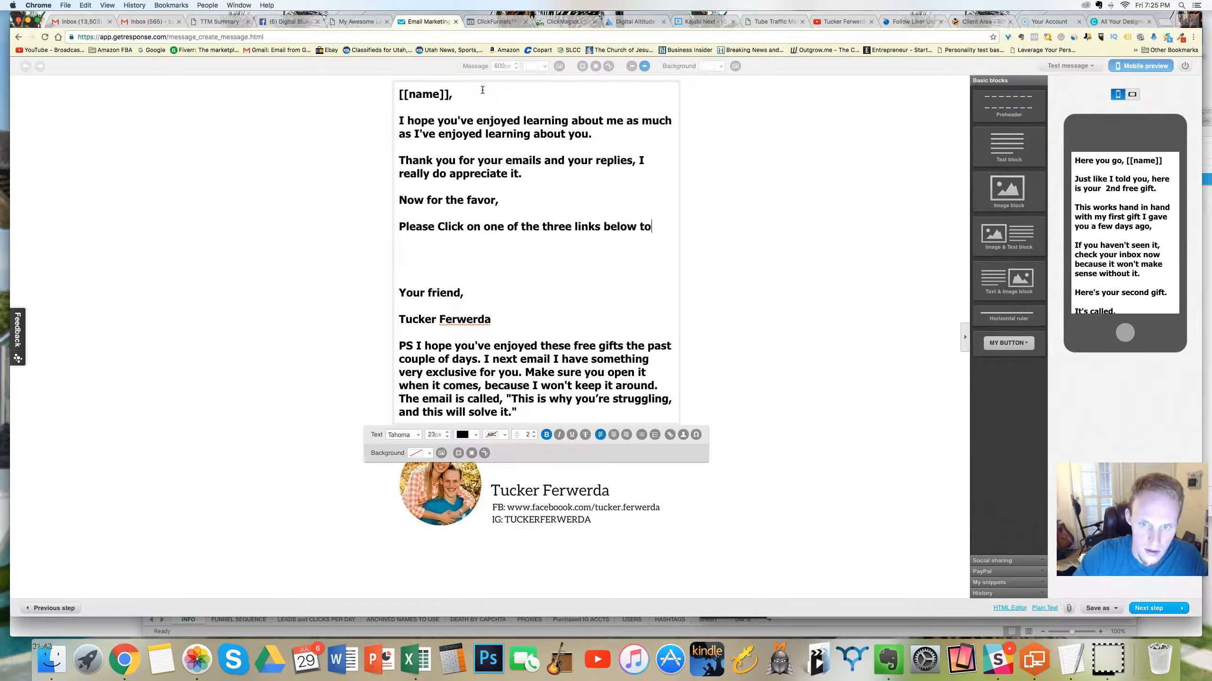
type("tell me ")
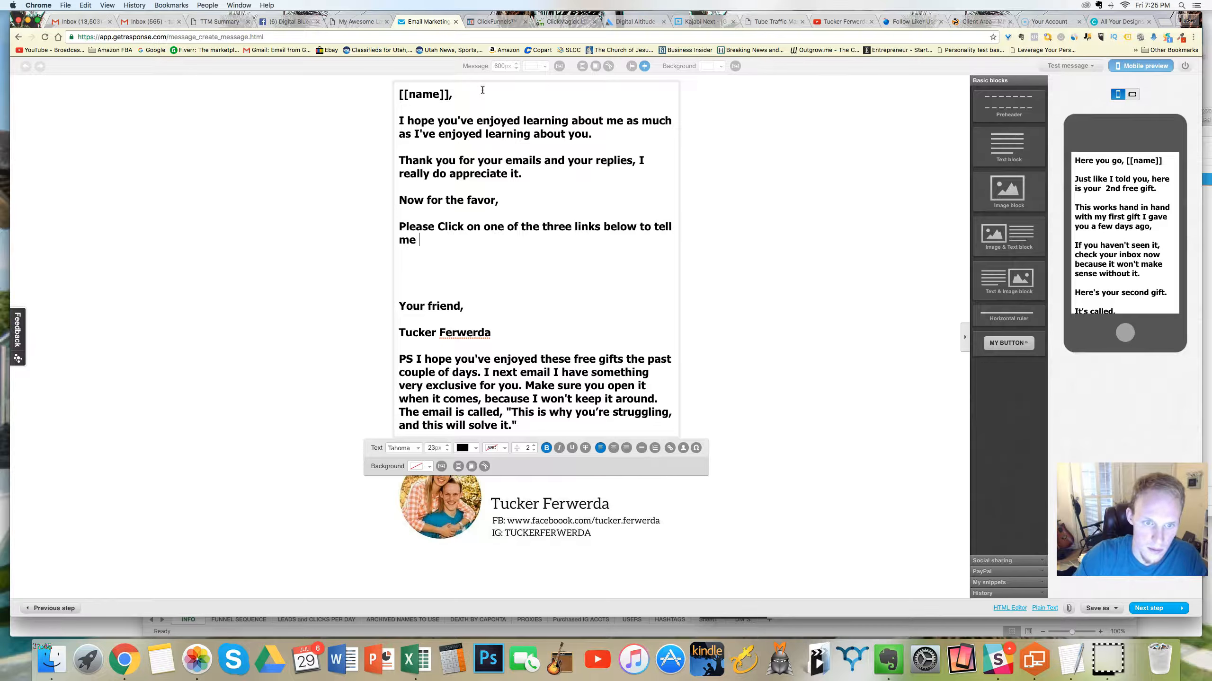
type("what topic you want")
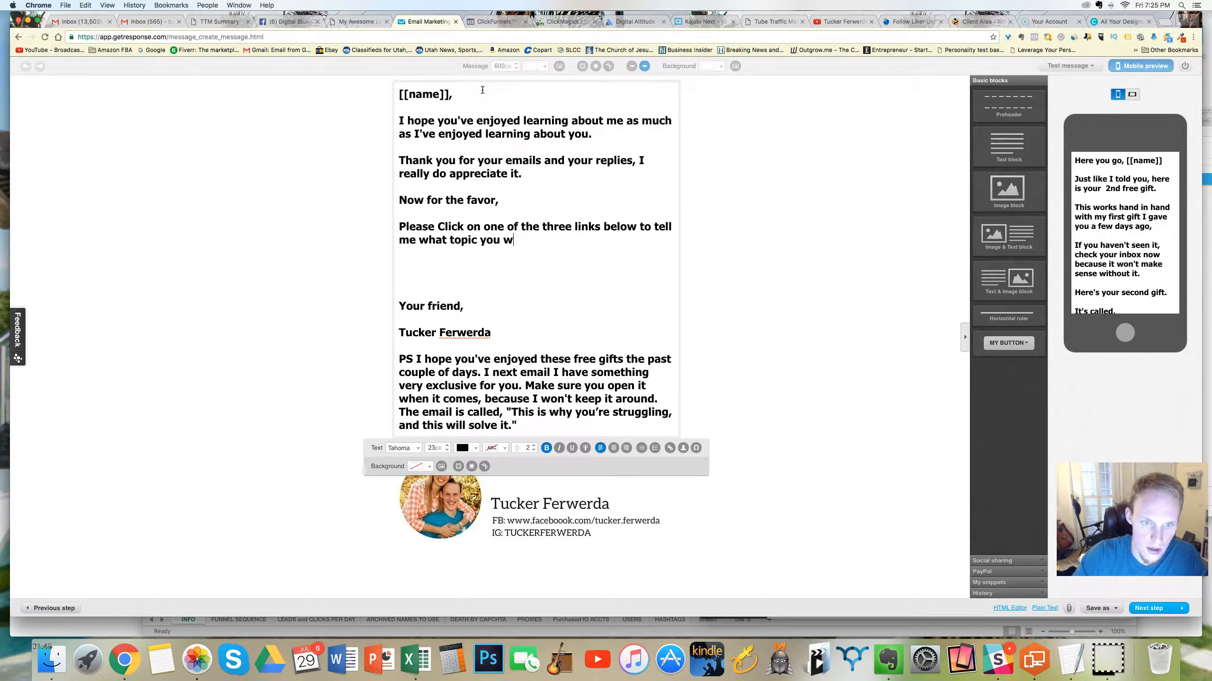
key("BackSpace")
key("BackSpace")
type("ant me to talk about nex")
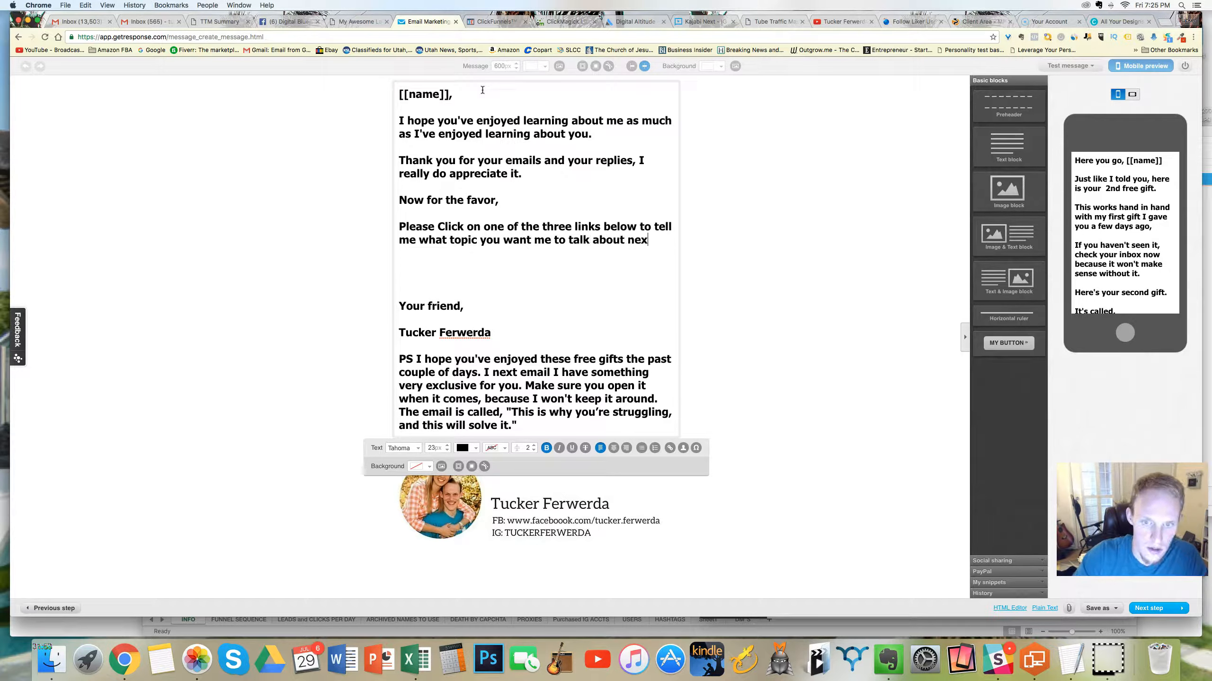
type("t.")
Step: Add three empty numbered link lines, "1 -", "2 -" and "3 -", spaced apart below the topic request
key("Return")
key("Return")
type("1 -")
key("Return")
key("Return")
type("2 -")
key("Return")
type("3 -  ")
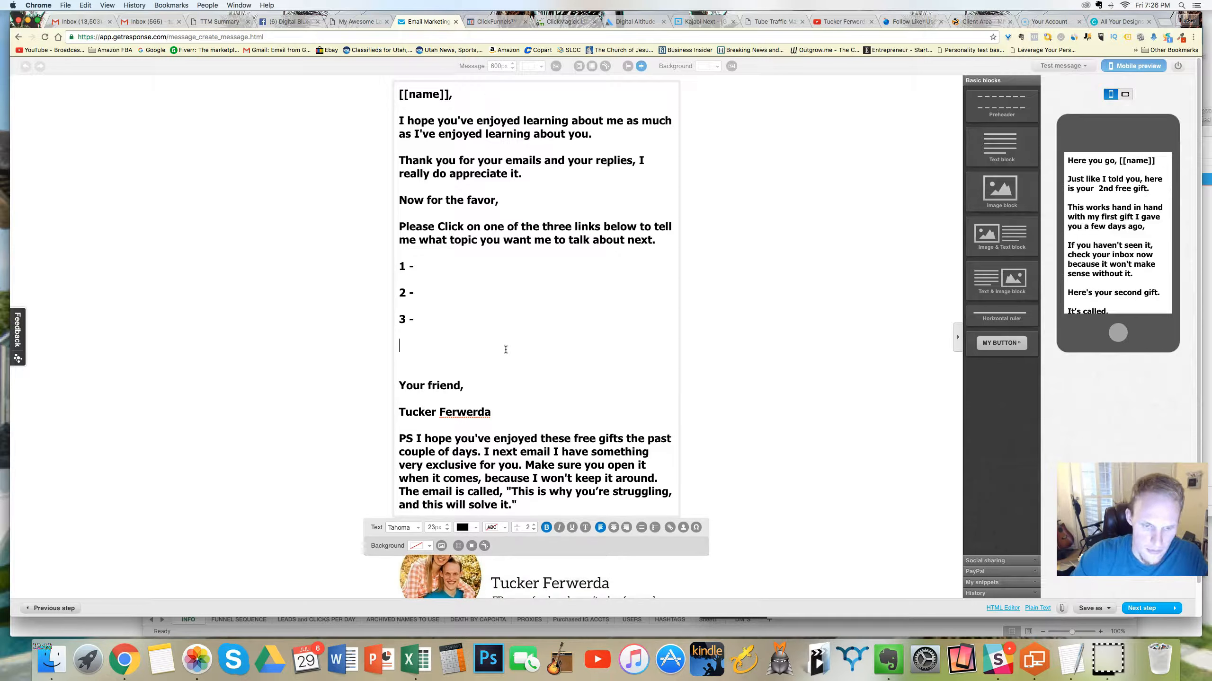
type("And for")
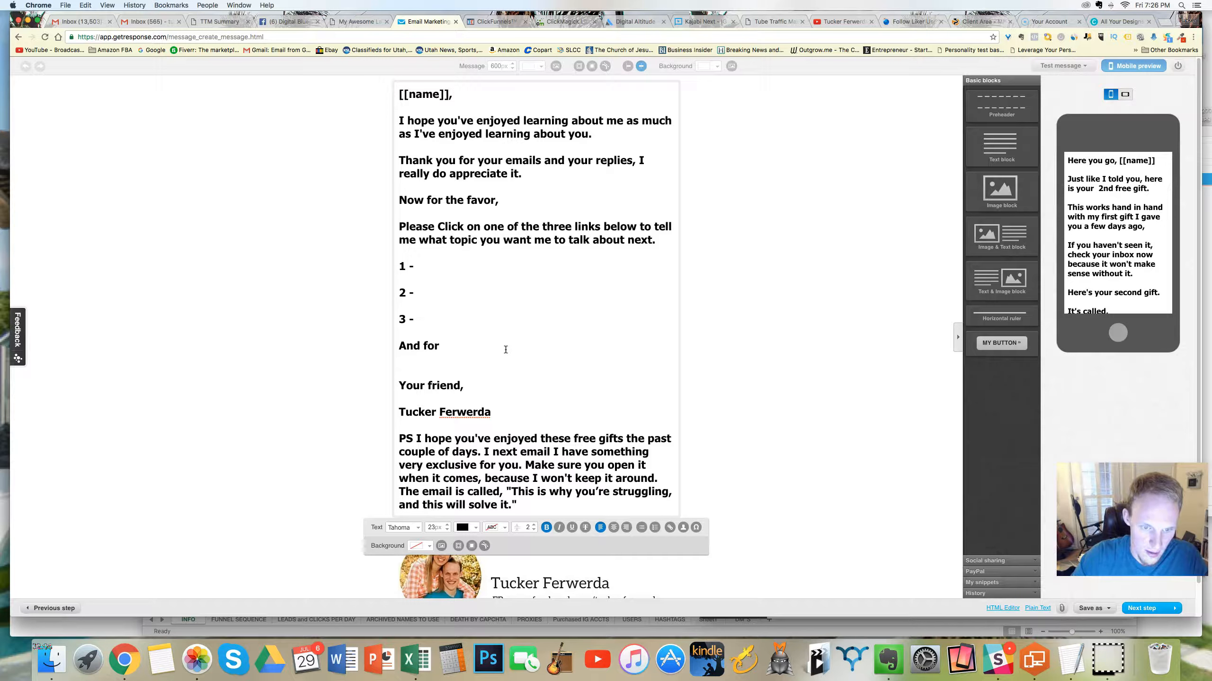
type(" doing so")
type(", make")
key("BackSpace")
key("BackSpace")
key("BackSpace")
type("I ghev")
key("BackSpace")
key("BackSpace")
key("BackSpace")
key("BackSpace")
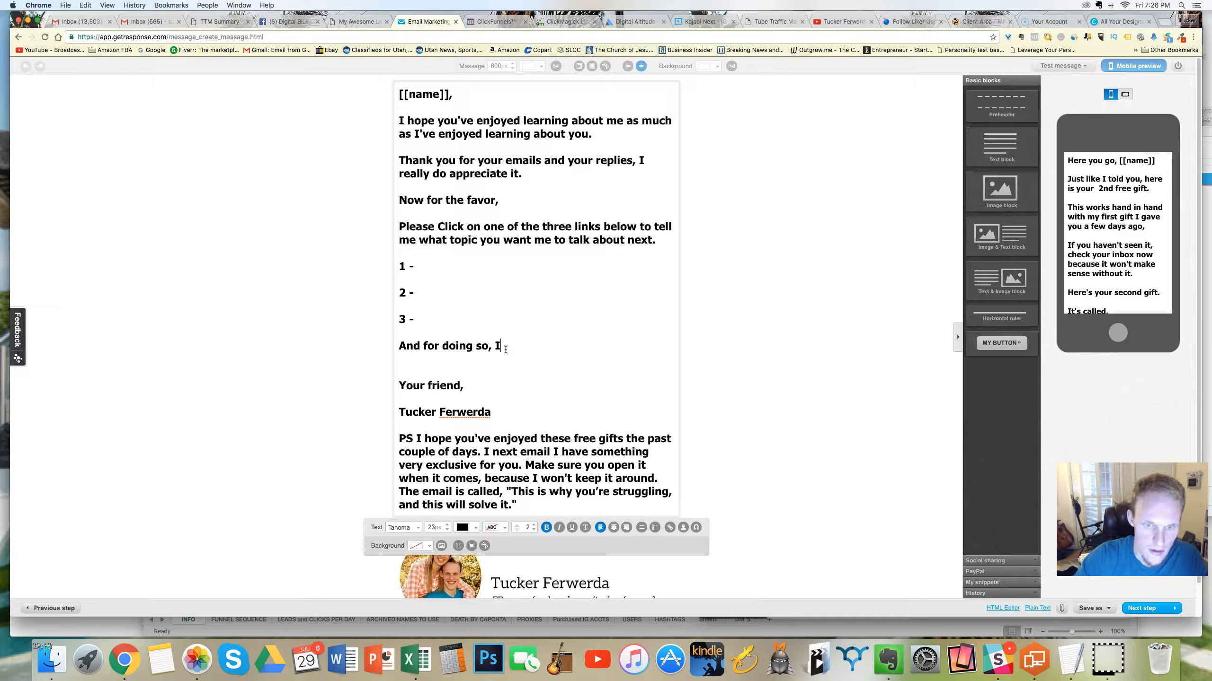
left_click_drag(500, 346, 399, 344)
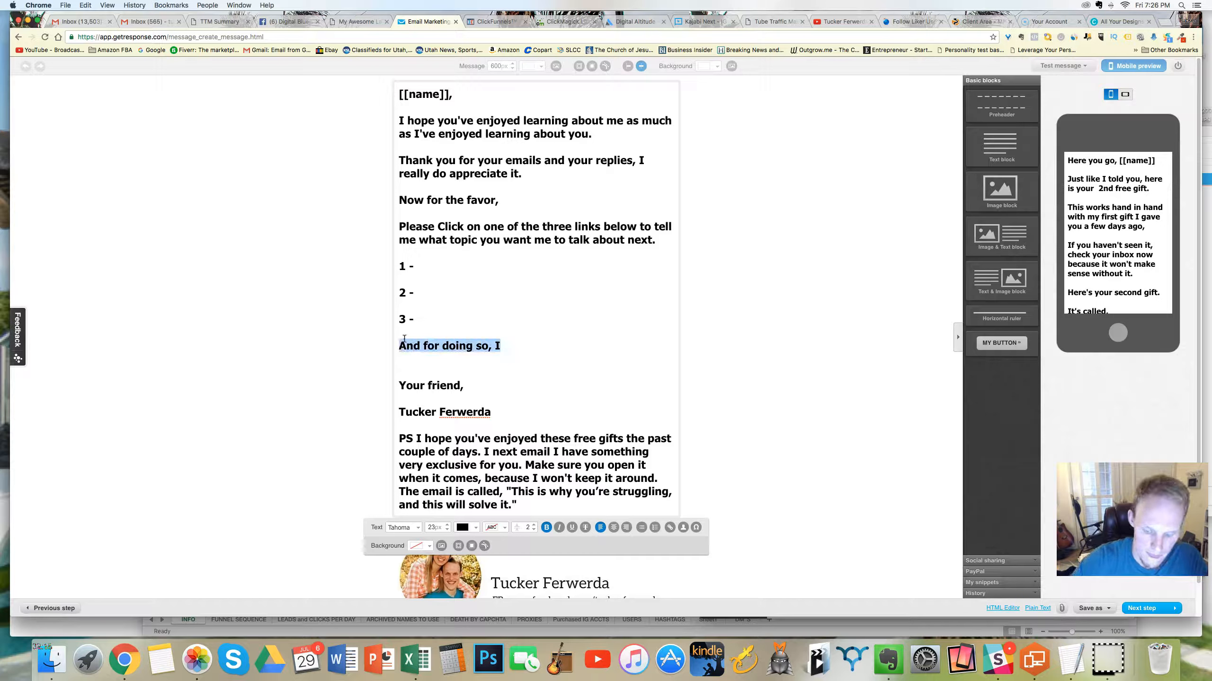
Step: Replace the selected unfinished line with "I have your free gift on the next page after you put in your name and best email"
type("I have your free fir")
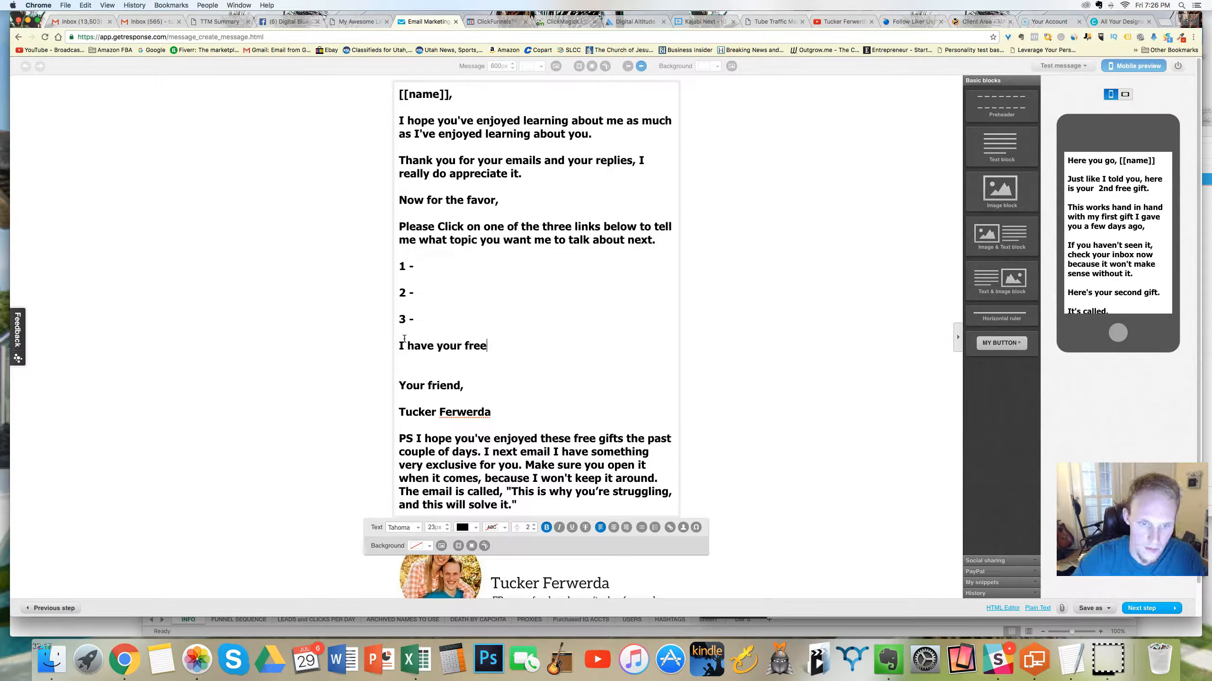
key("BackSpace")
key("BackSpace")
key("BackSpace")
type("gift")
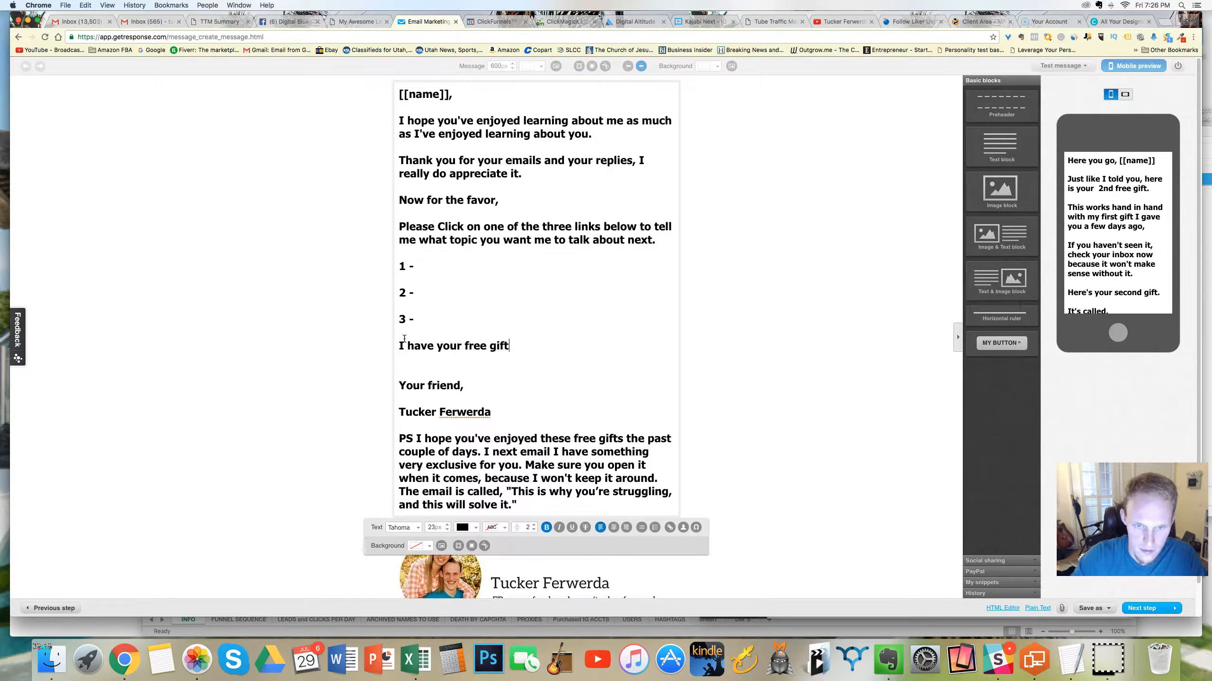
type(" on the next pagae")
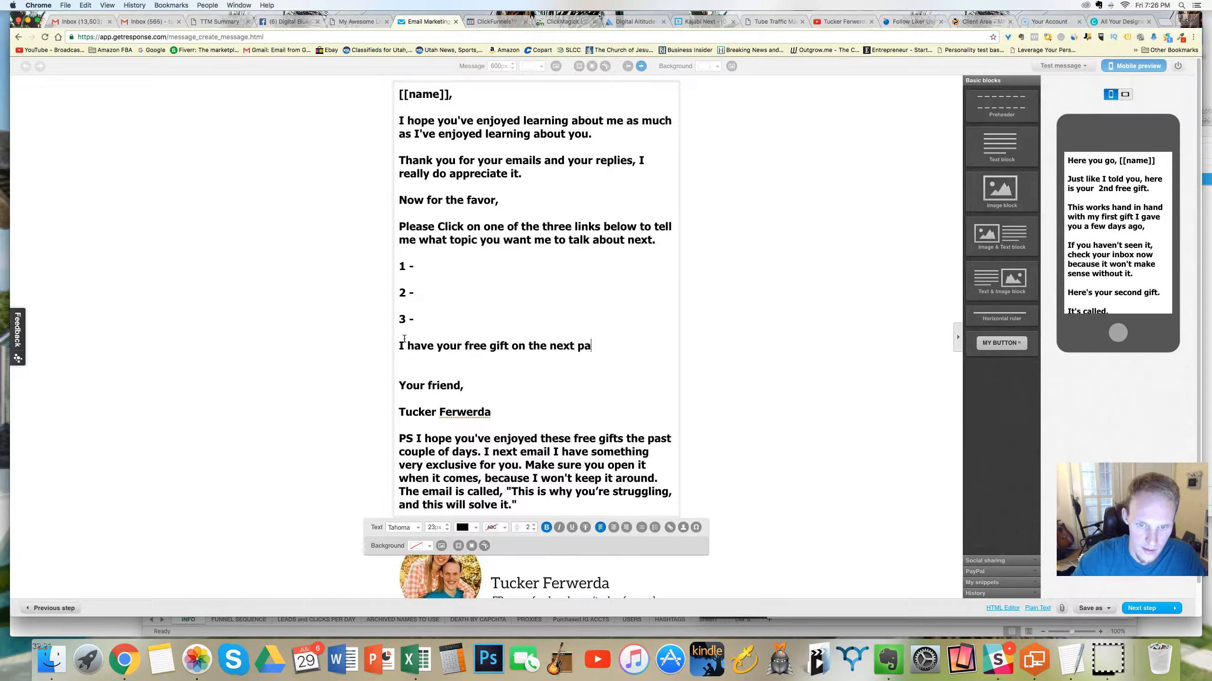
key("BackSpace")
key("BackSpace")
key("BackSpace")
type("e aft")
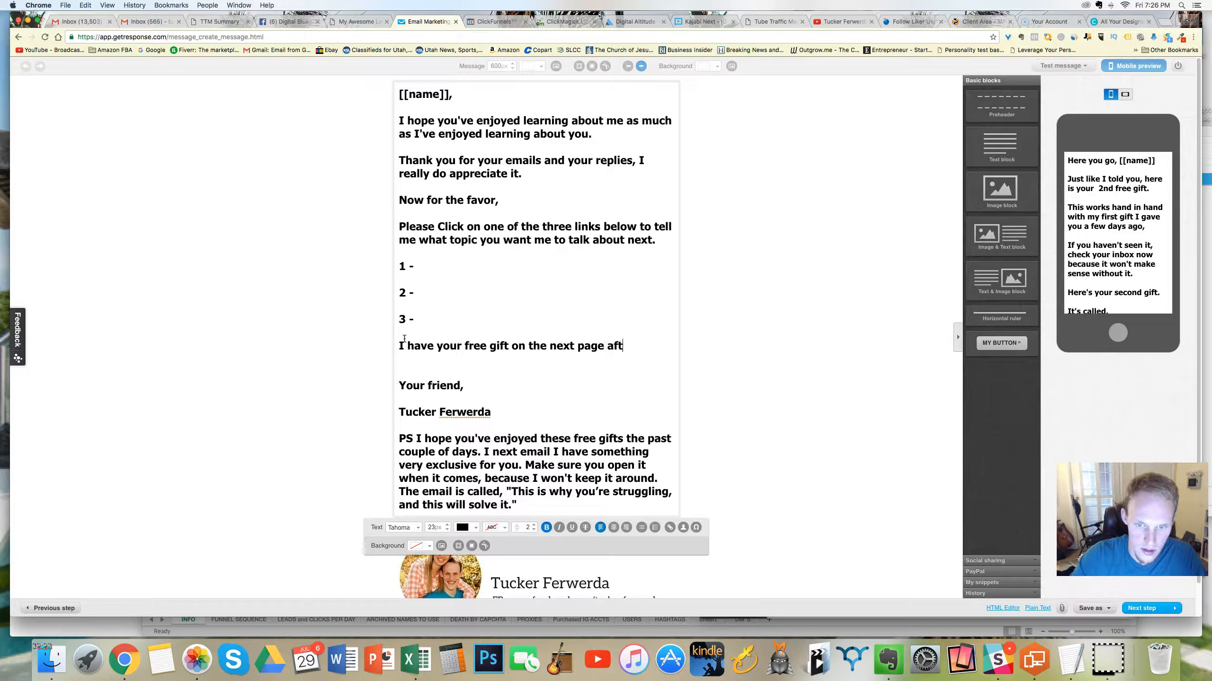
type("er you put in ")
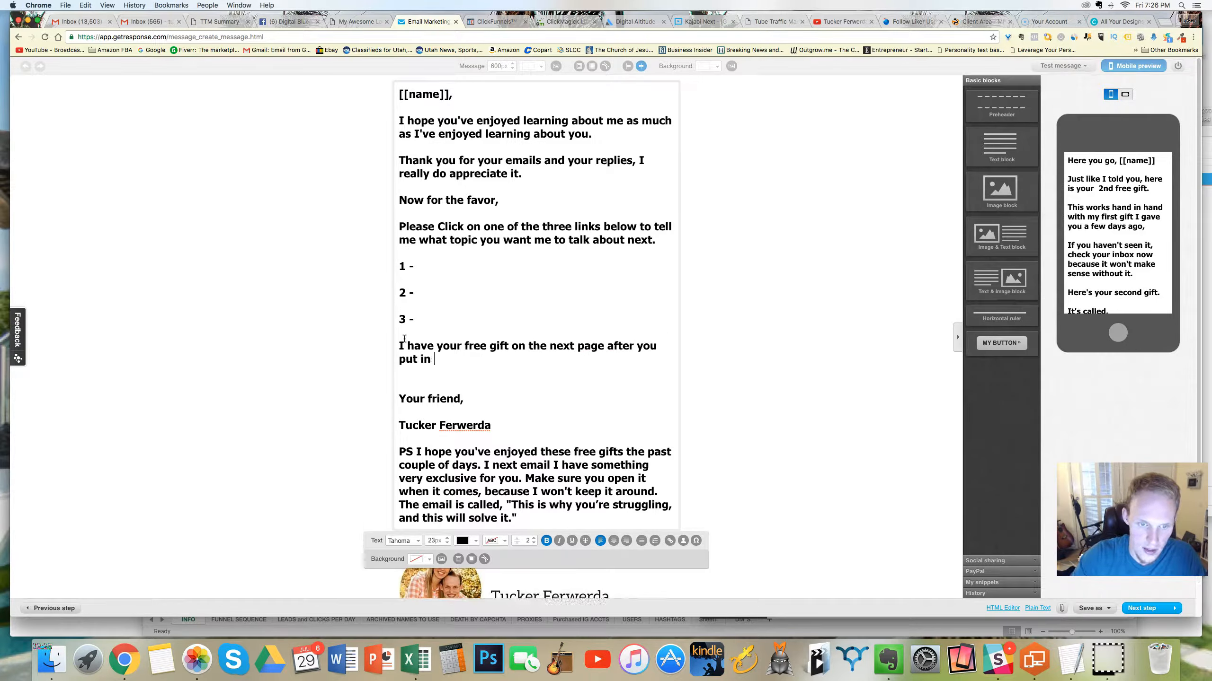
type("your bes")
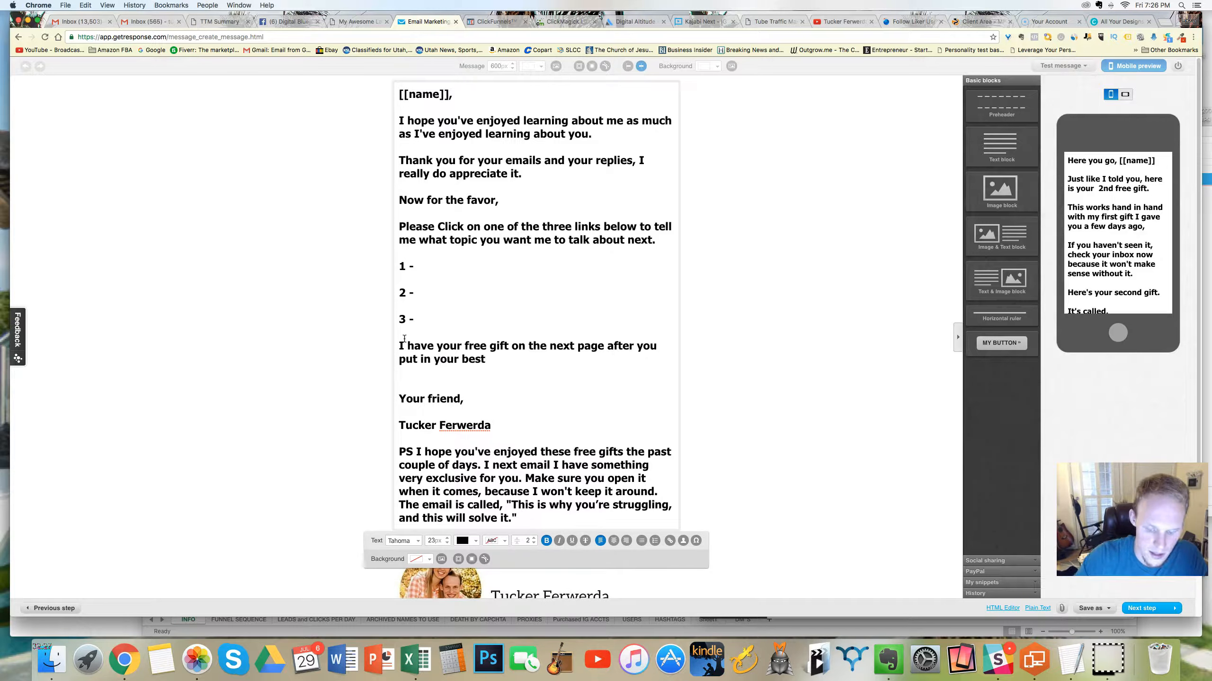
type("t")
key("BackSpace")
key("BackSpace")
key("BackSpace")
key("BackSpace")
key("BackSpace")
type("na")
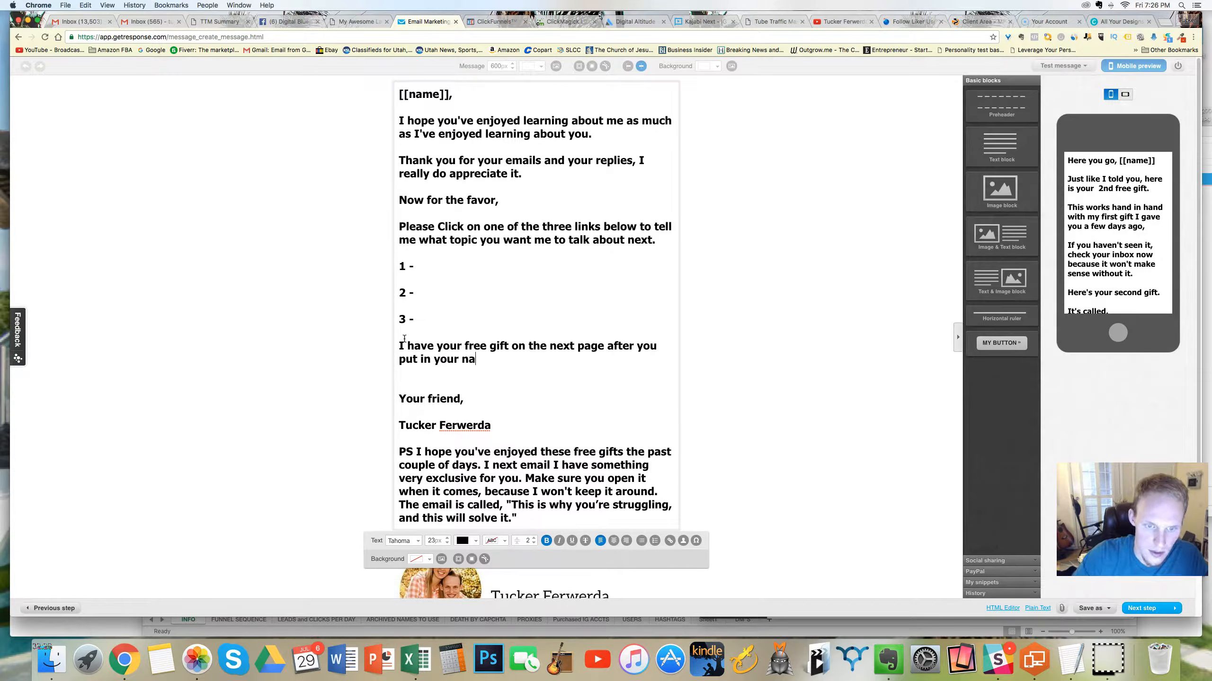
type("me and best email")
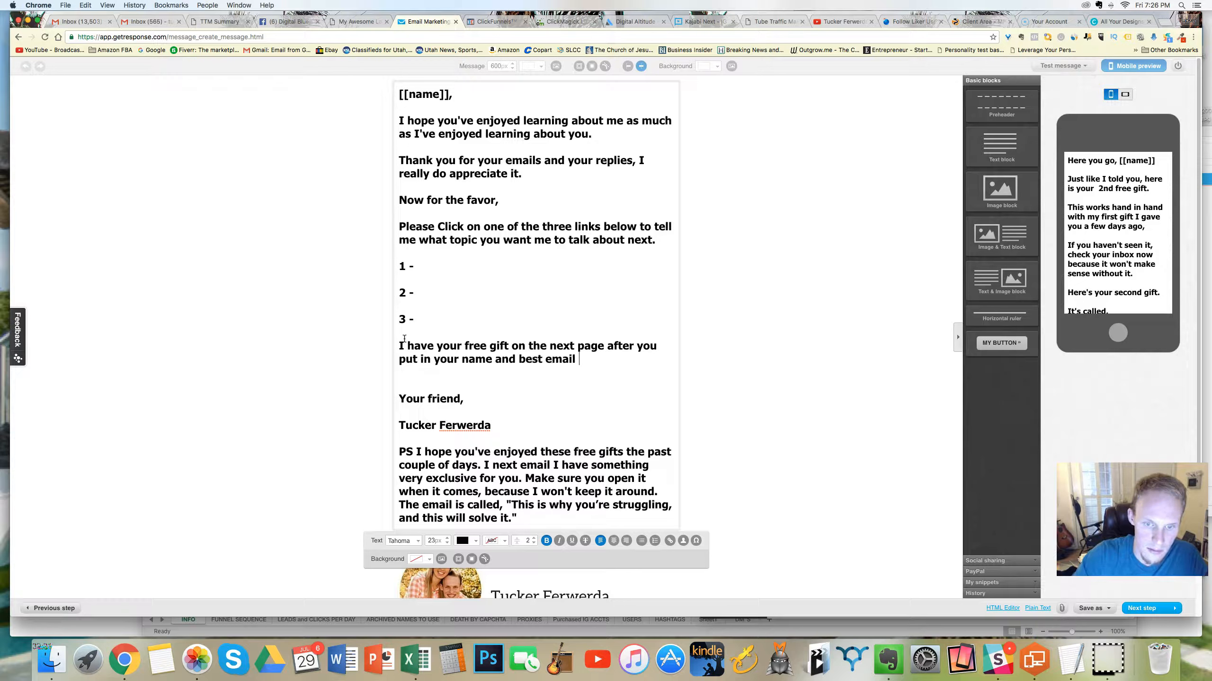
type(", so g")
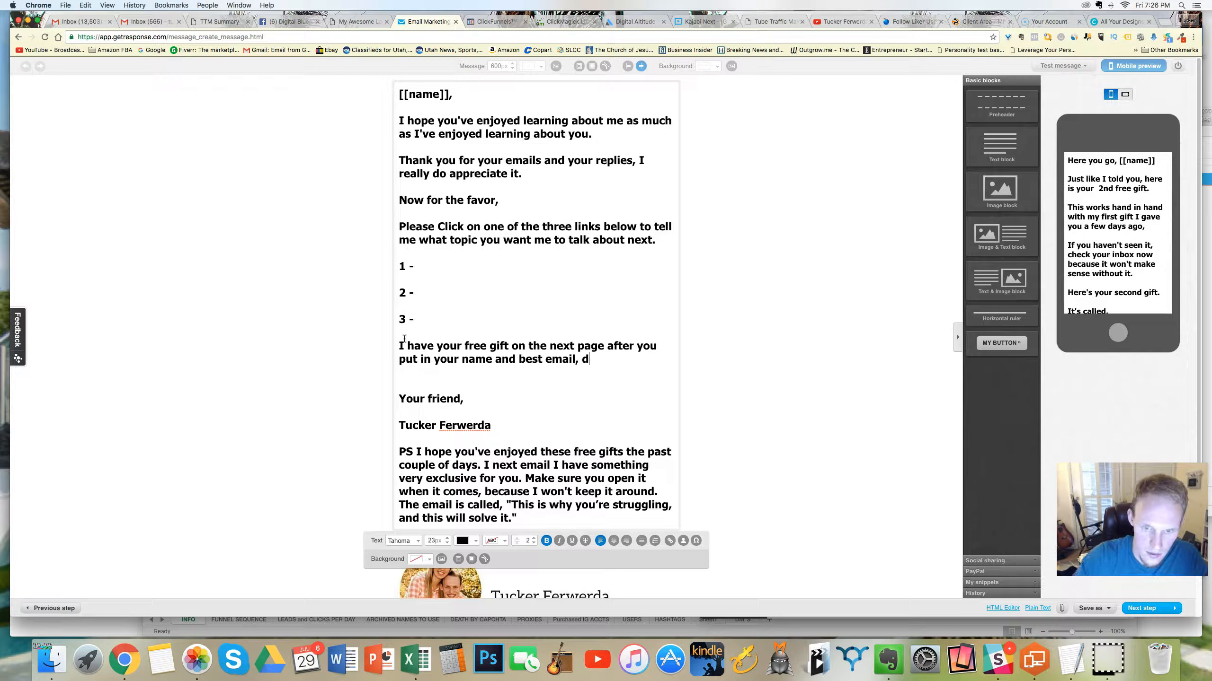
type("o and do it ple")
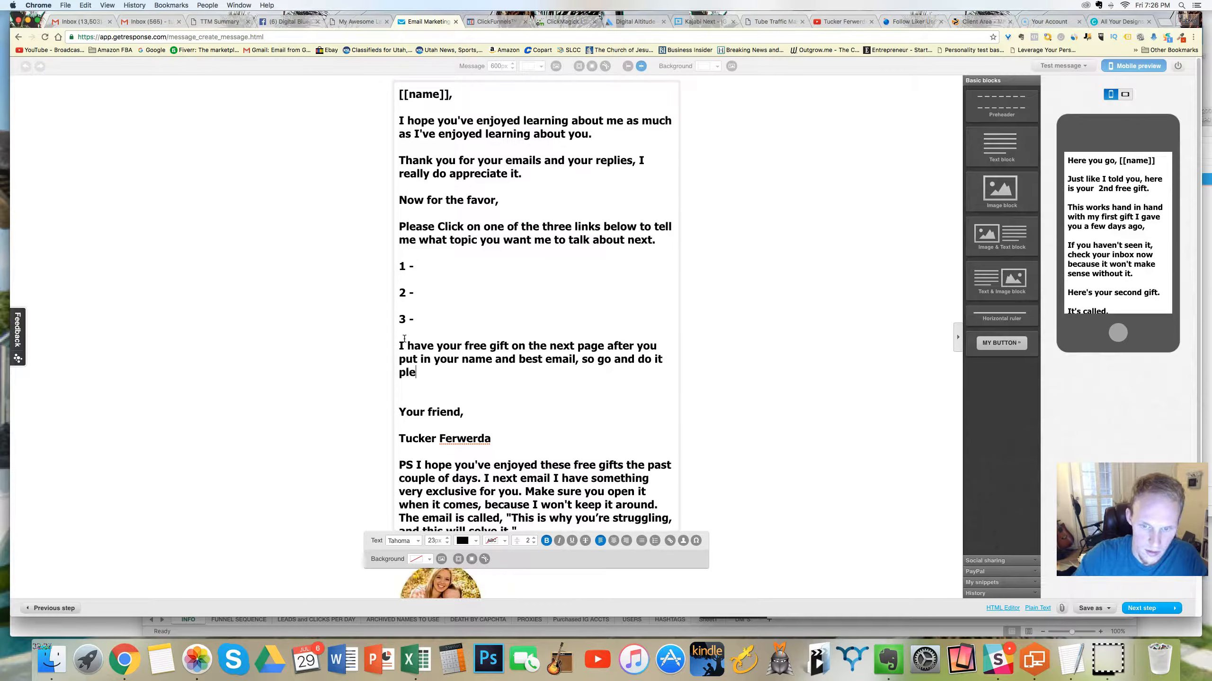
Step: Finish the free-gift sentence with ", so go and do it right now please."
key("BackSpace")
key("BackSpace")
key("BackSpace")
type("right no")
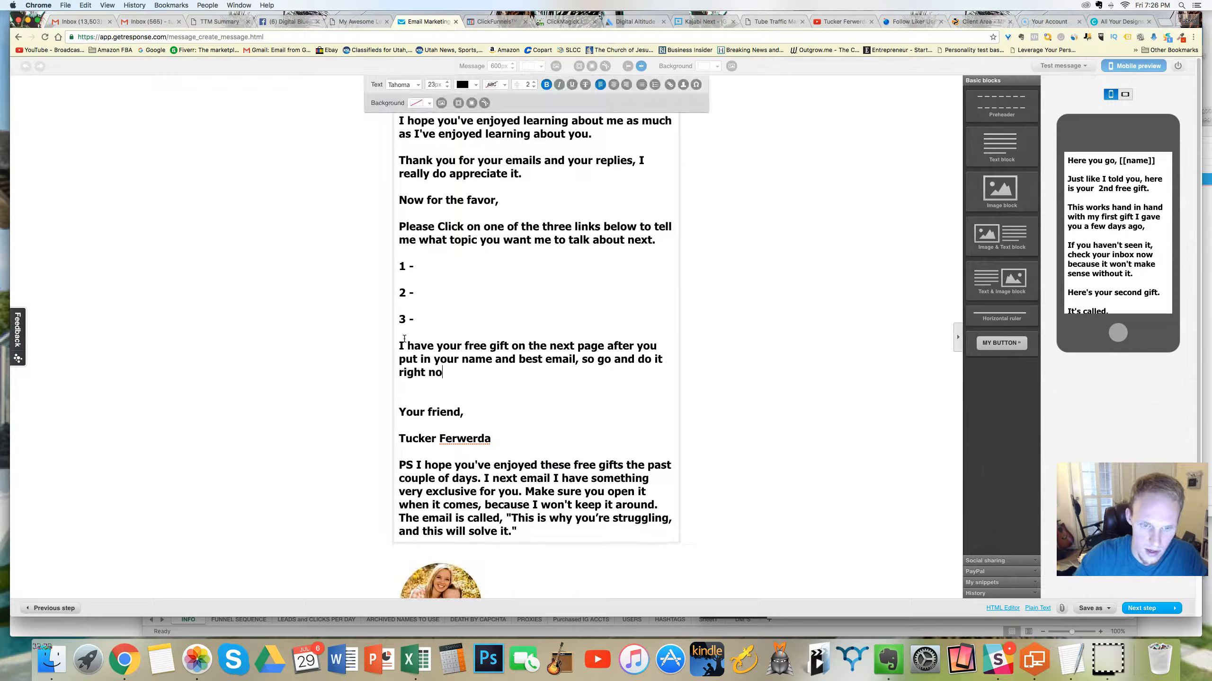
type("w please.")
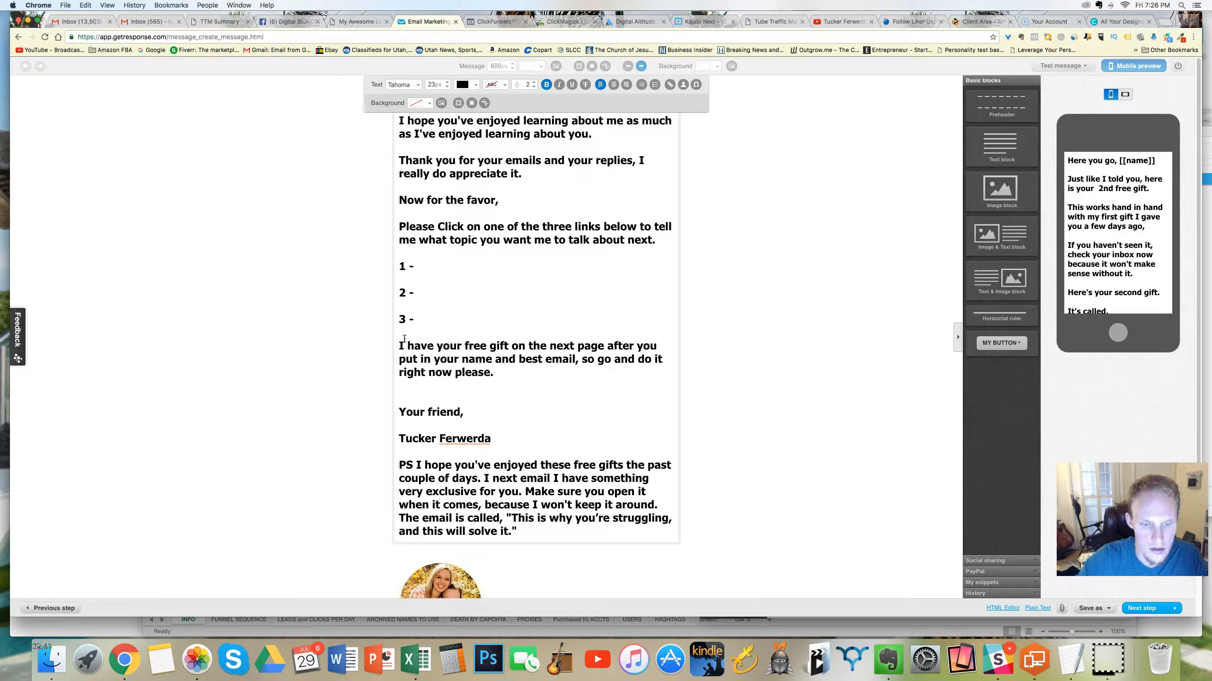
Step: Delete the old PS paragraph below the signature name, leaving an empty line for a new postscript
left_click_drag(469, 501, 399, 455)
key("BackSpace")
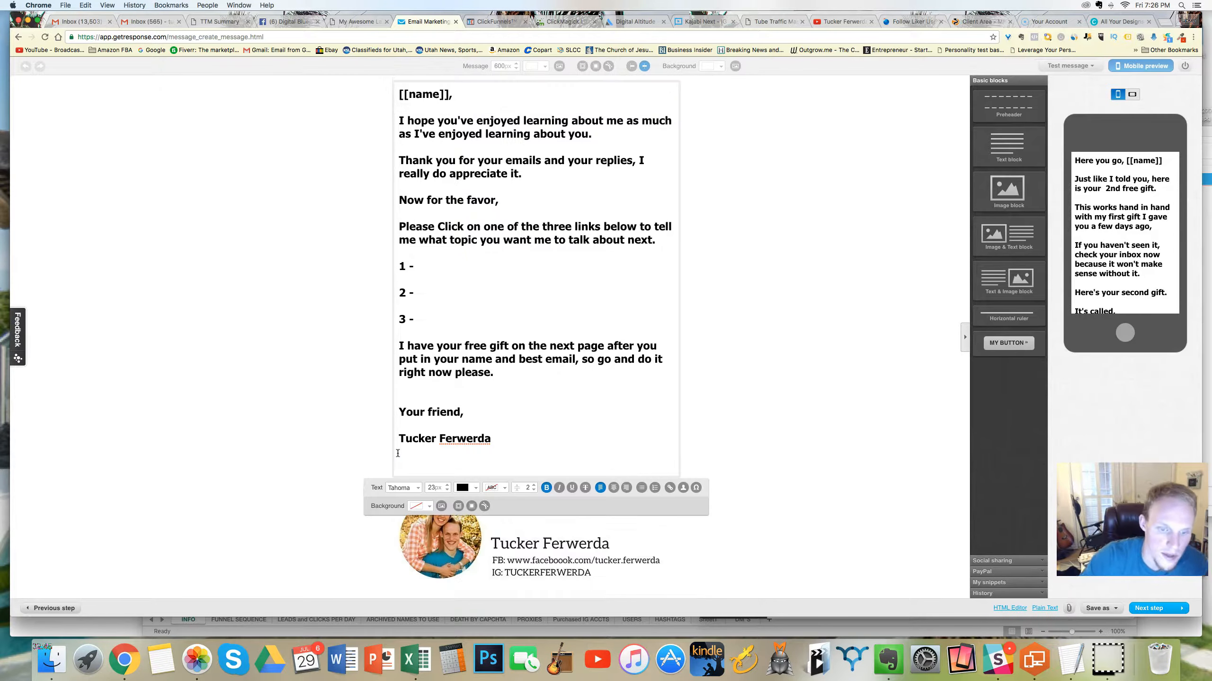
key("BackSpace")
key("Return")
type("P")
key("BackSpace")
key("BackSpace")
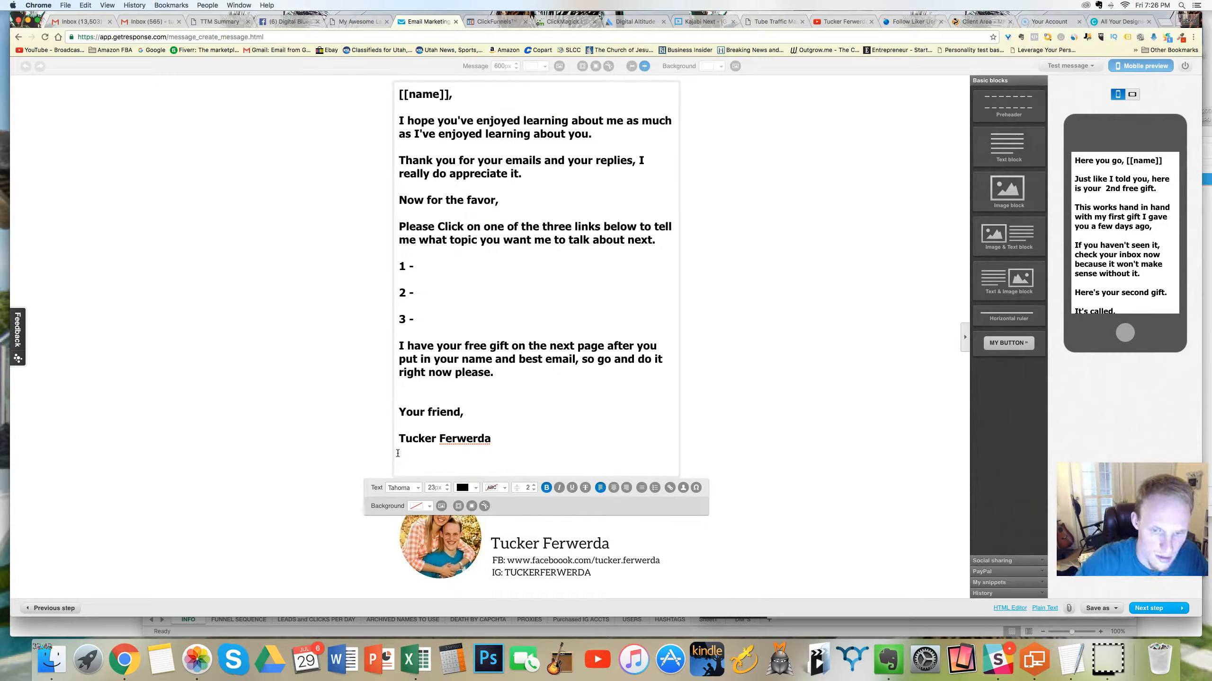
Step: Set the message's text size to 22 px and make the empty line below the signature name bold
left_click(449, 492)
key("super+b")
type("a")
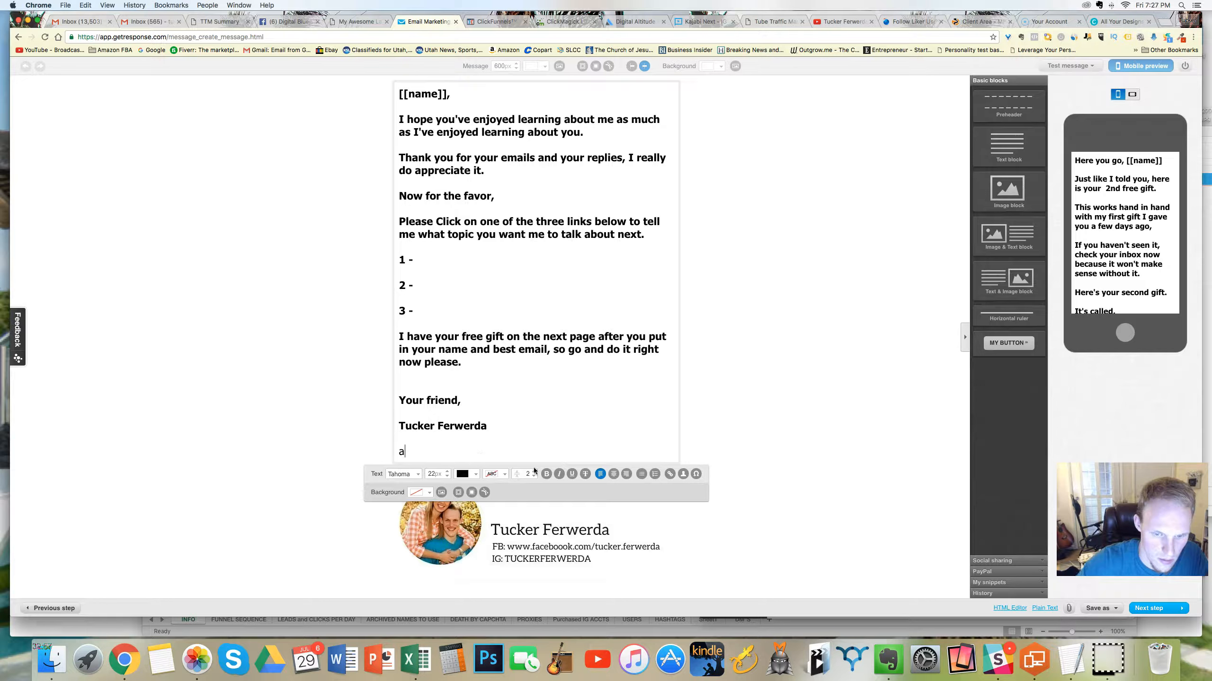
key("BackSpace")
left_click(546, 473)
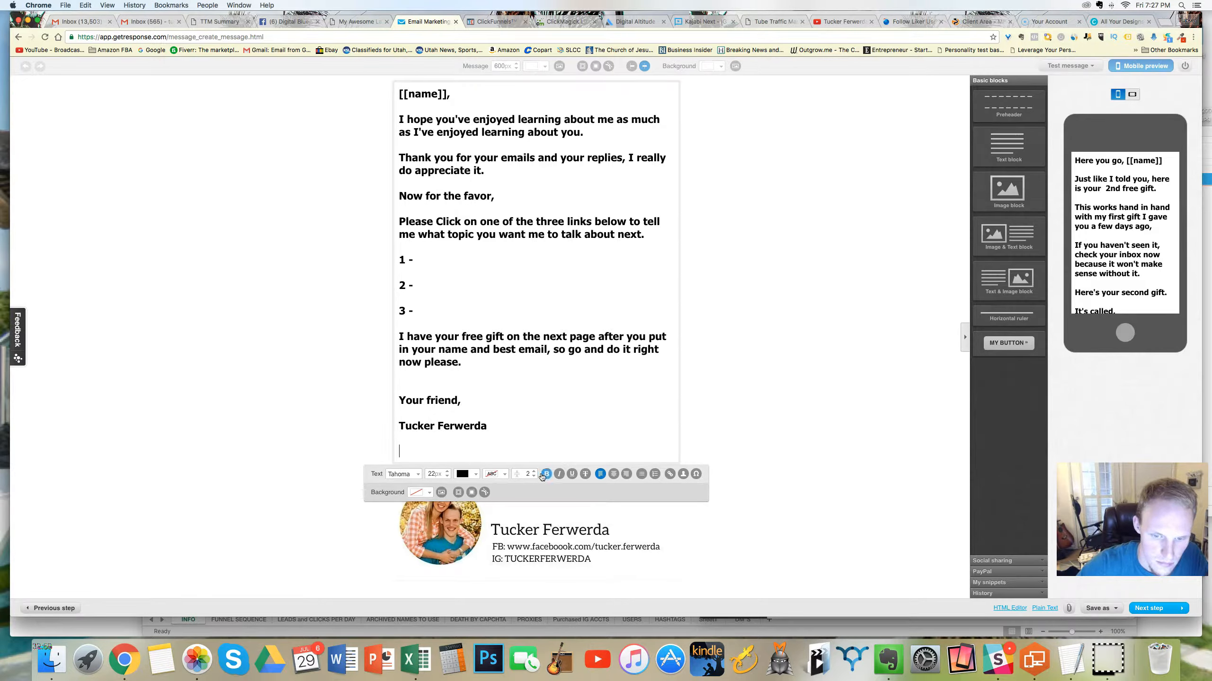
Step: Start a new postscript below the signature name reading "Ps Click here to fill out the form."
type("Ps")
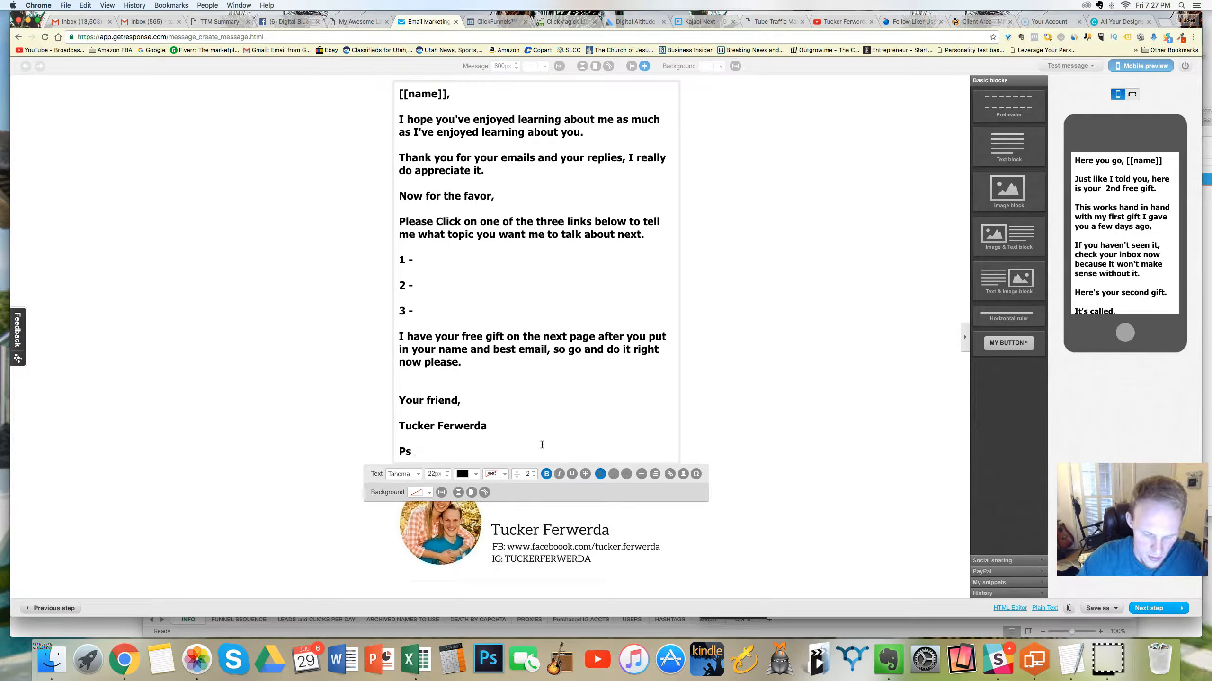
type(" Click ")
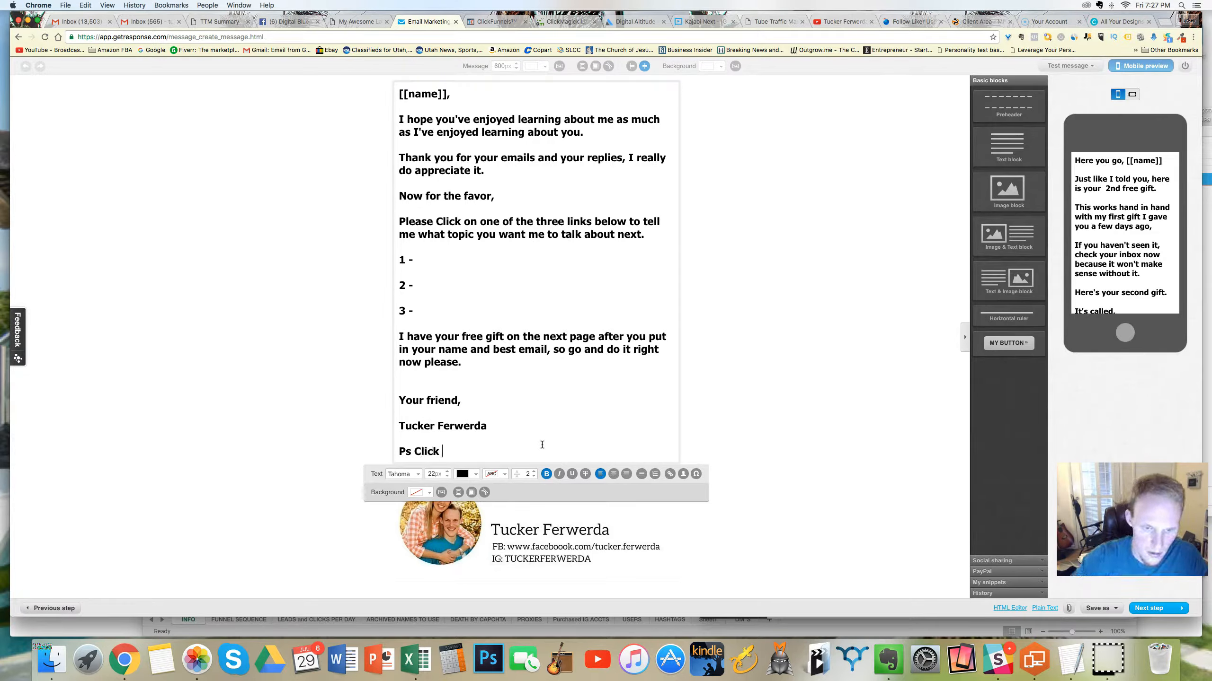
type("here to fill ou")
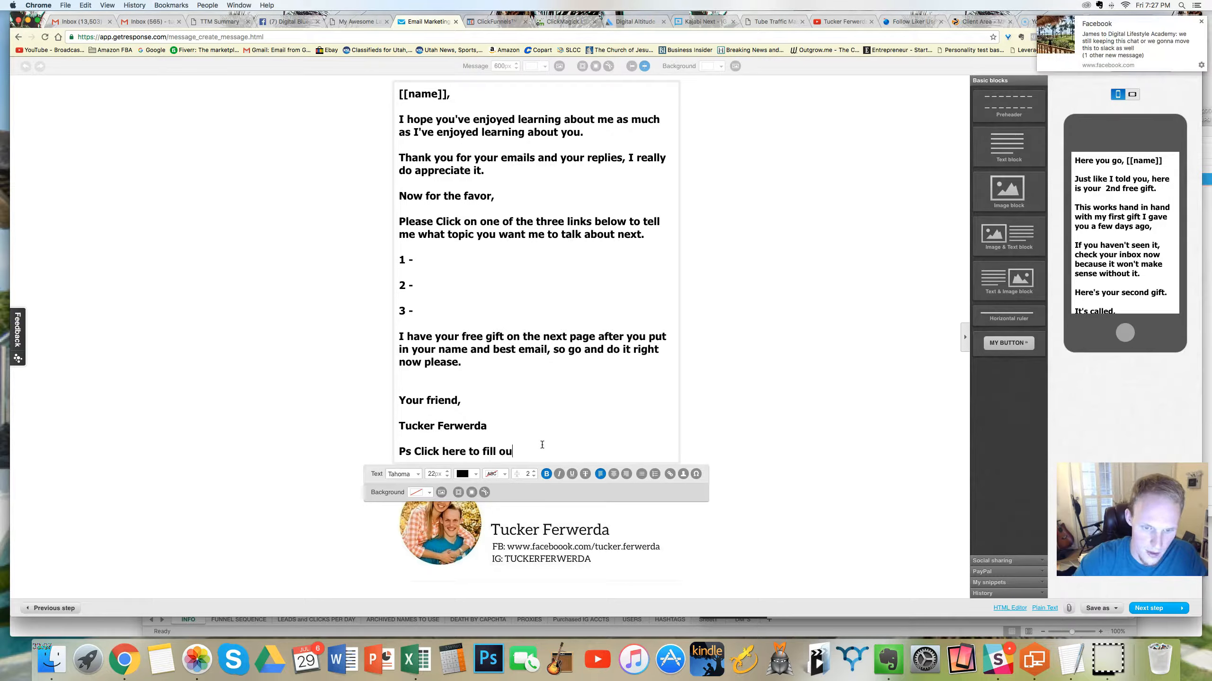
type("t the form. This wi")
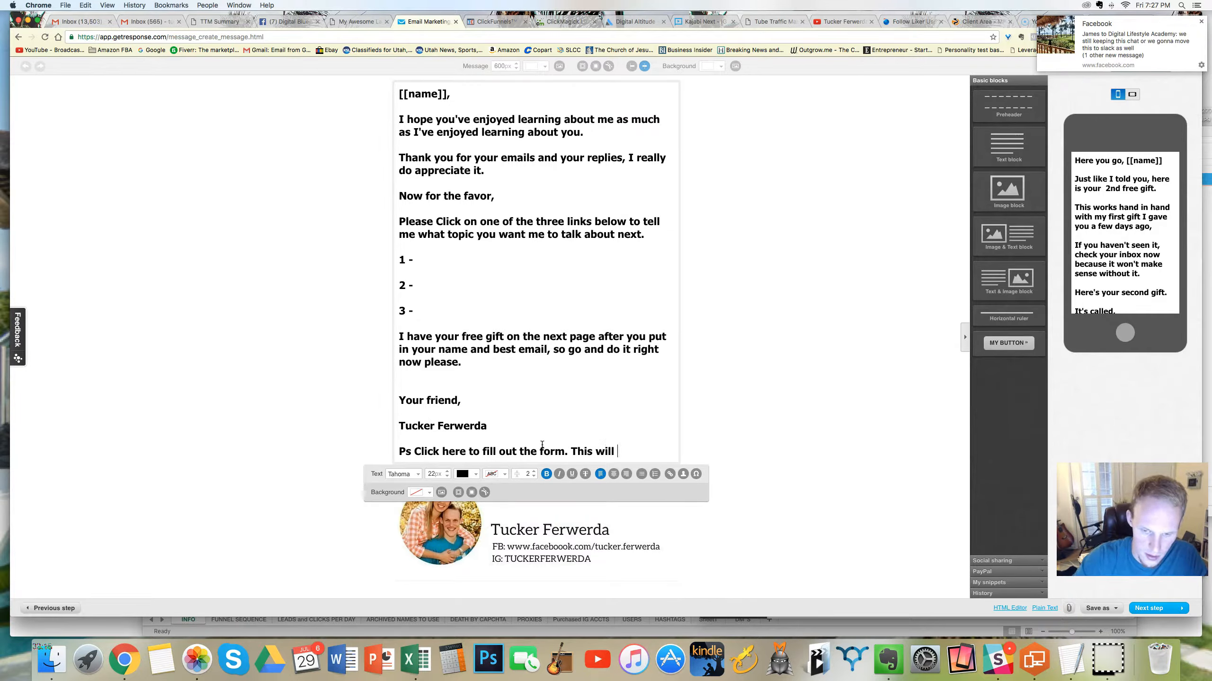
type("l")
key("BackSpace")
key("BackSpace")
key("BackSpace")
key("BackSpace")
key("BackSpace")
key("BackSpace")
key("BackSpace")
key("BackSpace")
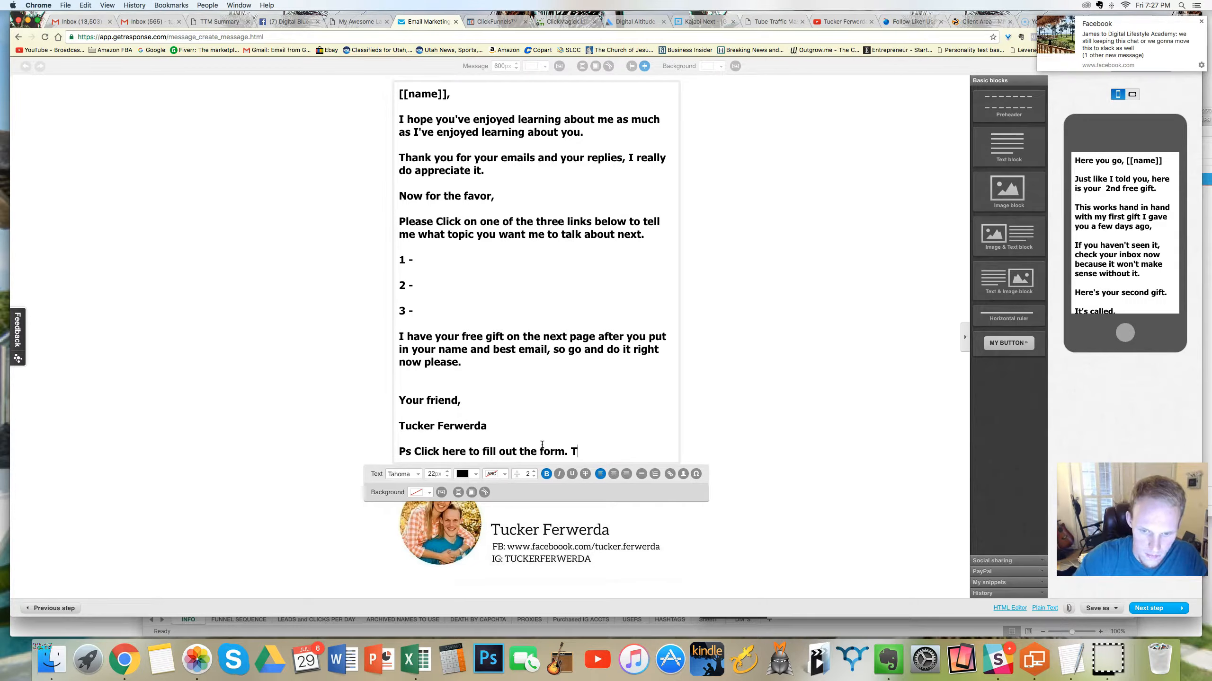
Step: Continue the postscript with "I want to help. I know I can, I need to know how to do so."
type("I want to help")
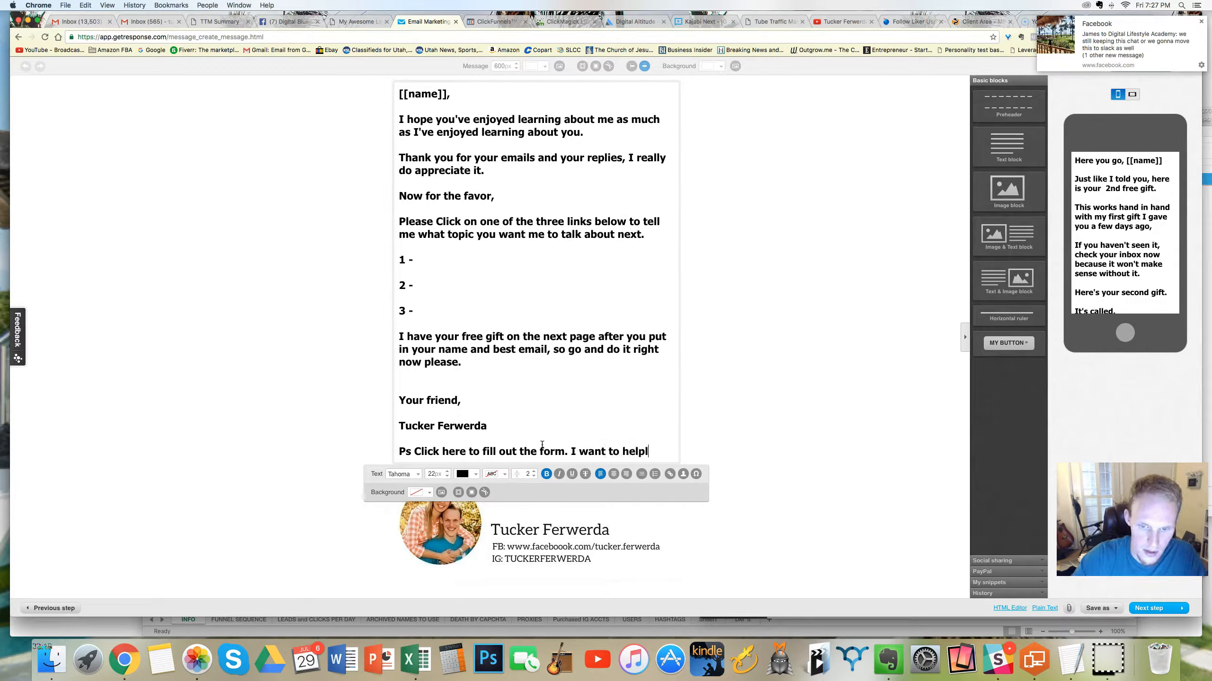
type(". I k")
key("BackSpace")
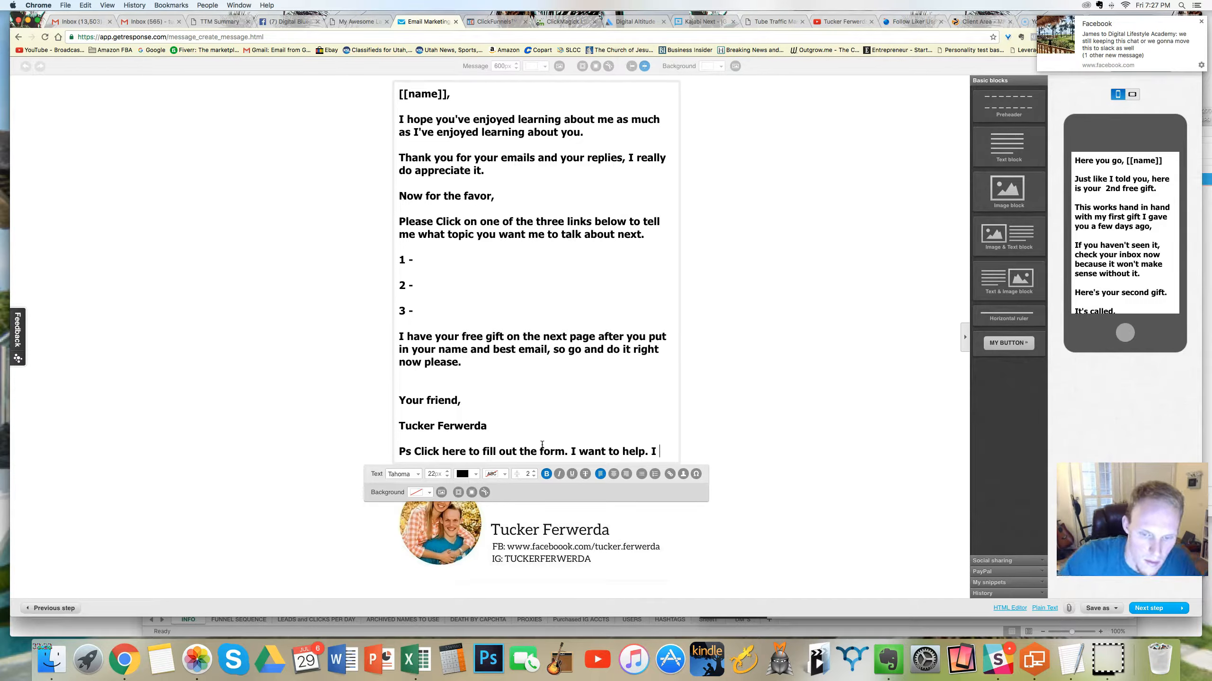
type("kew")
key("BackSpace")
key("BackSpace")
key("BackSpace")
type("know I")
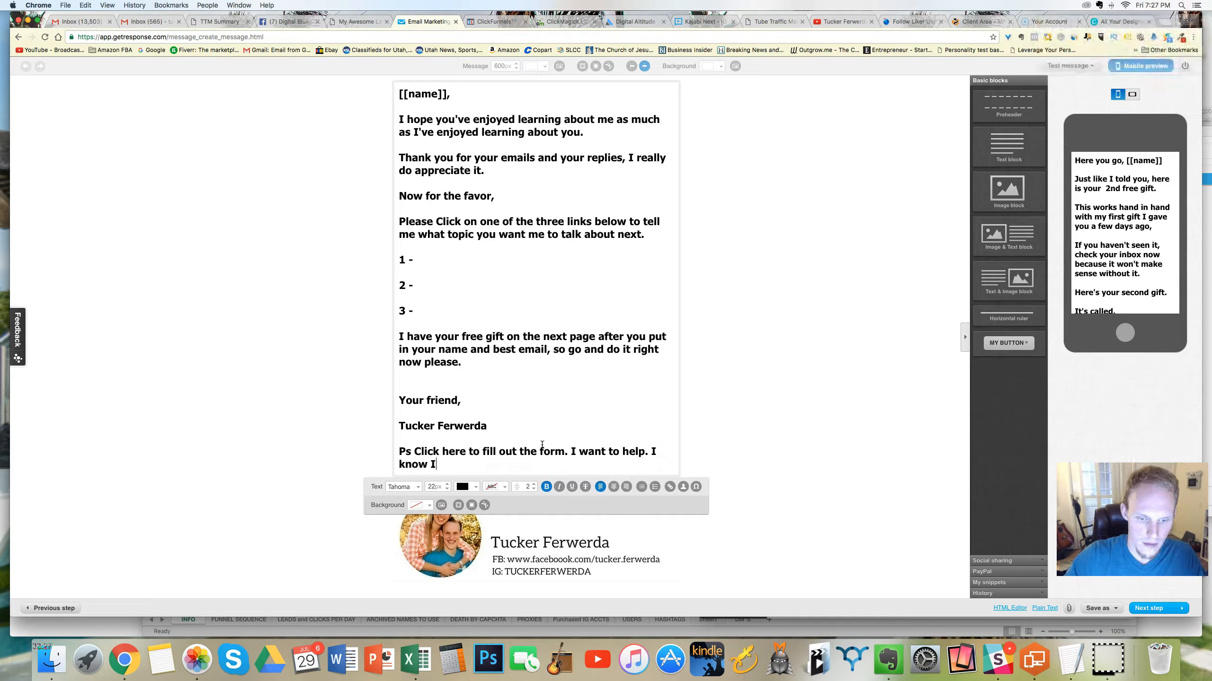
type(" can, I n")
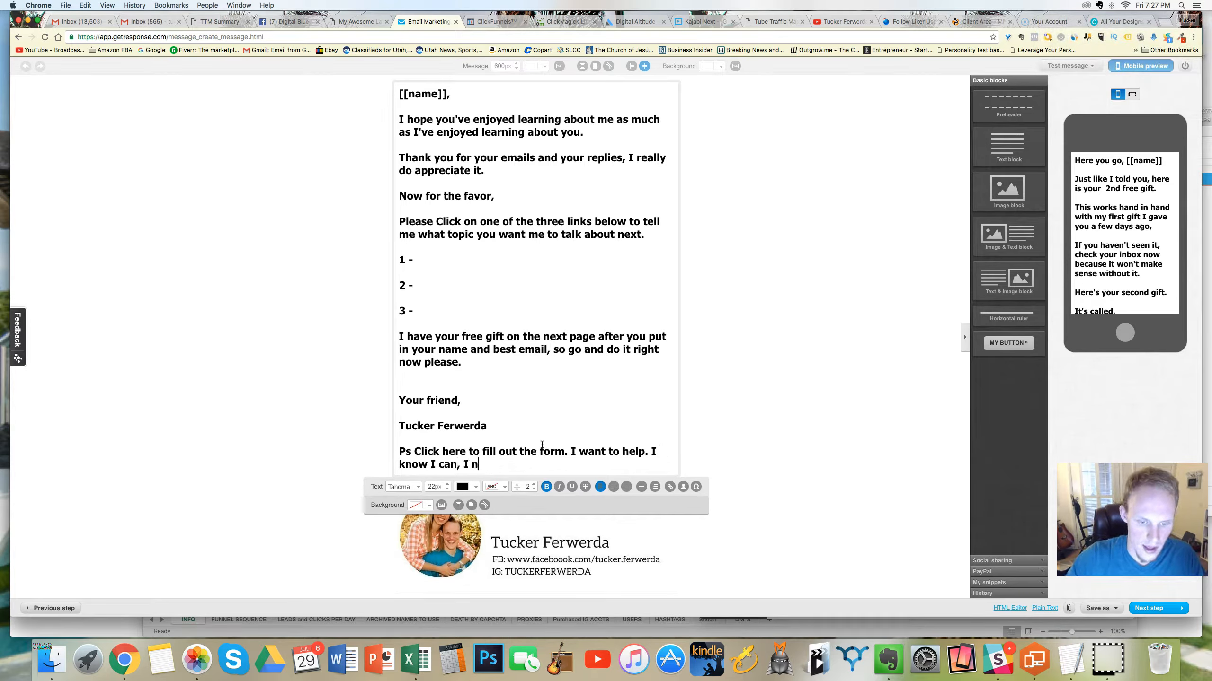
type("eed to know h")
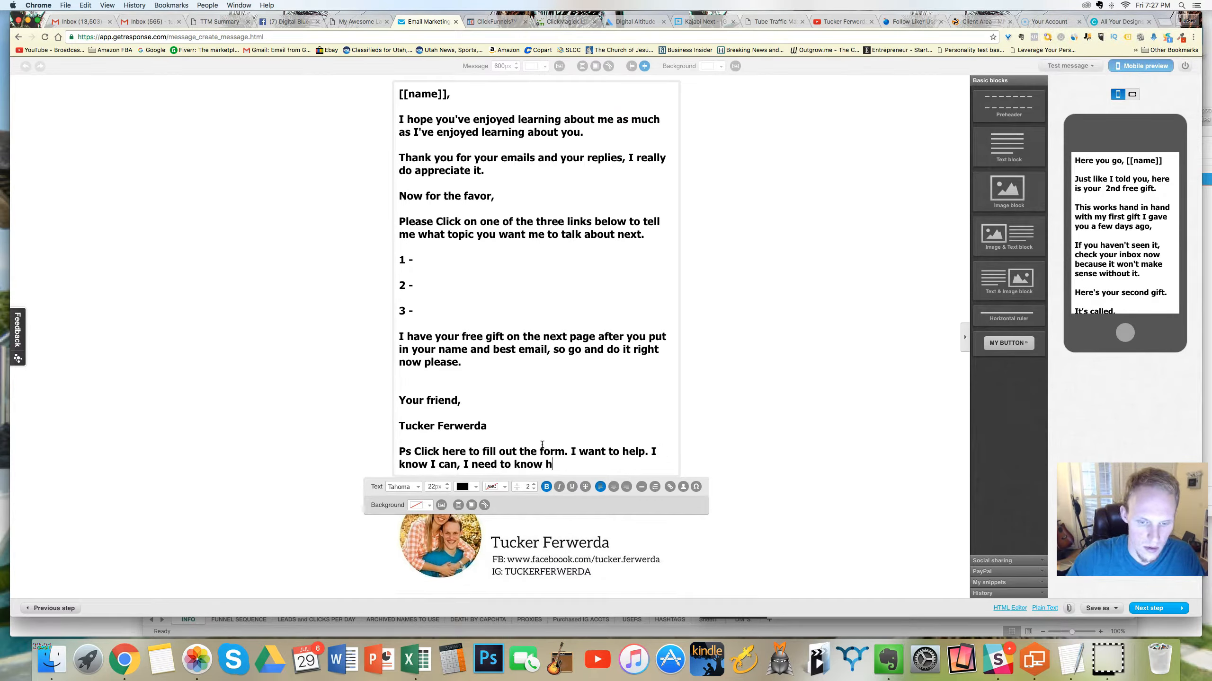
type("ow to do so.")
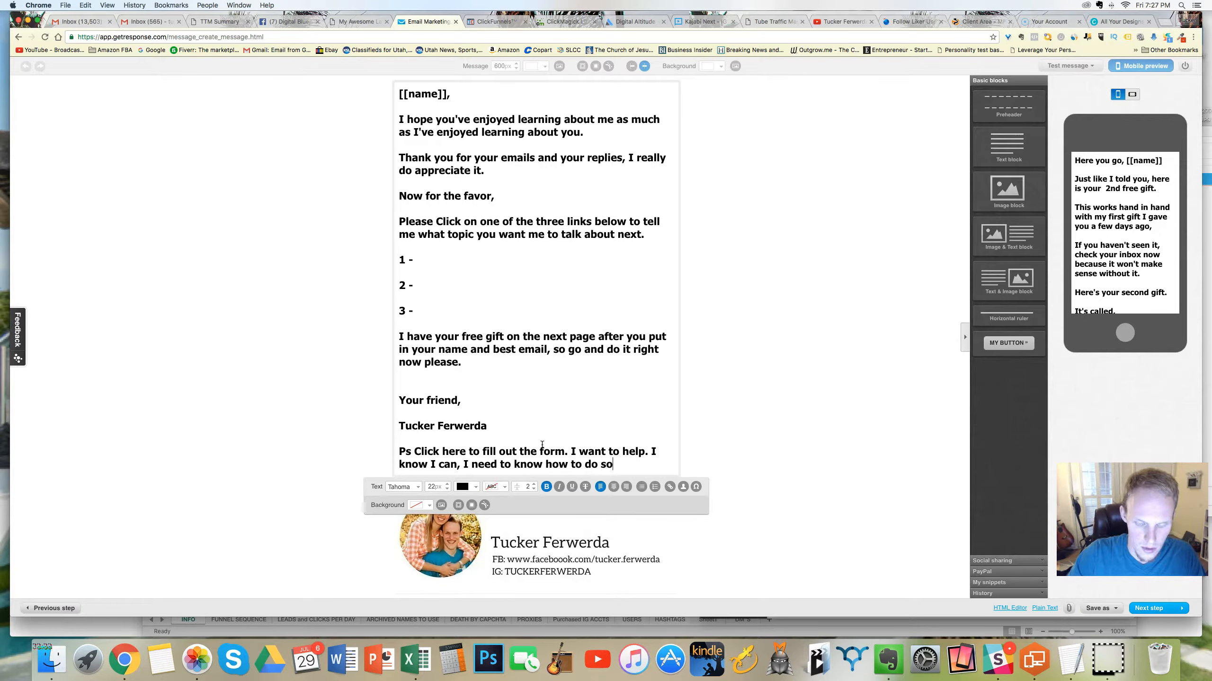
Step: Close the message with a separate line reading "Thanks :)" below the postscript
key("Return")
key("Return")
type("Thanks :)")
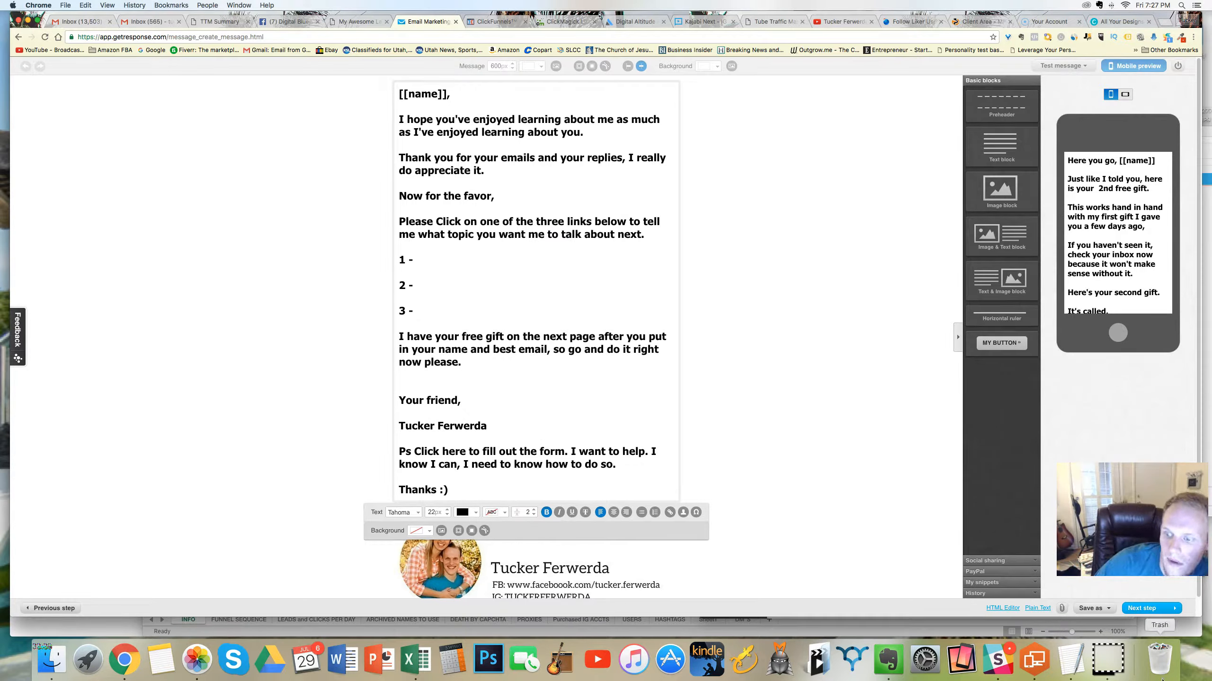
Step: Save the rewritten message as a draft
left_click(1089, 607)
left_click(1083, 592)
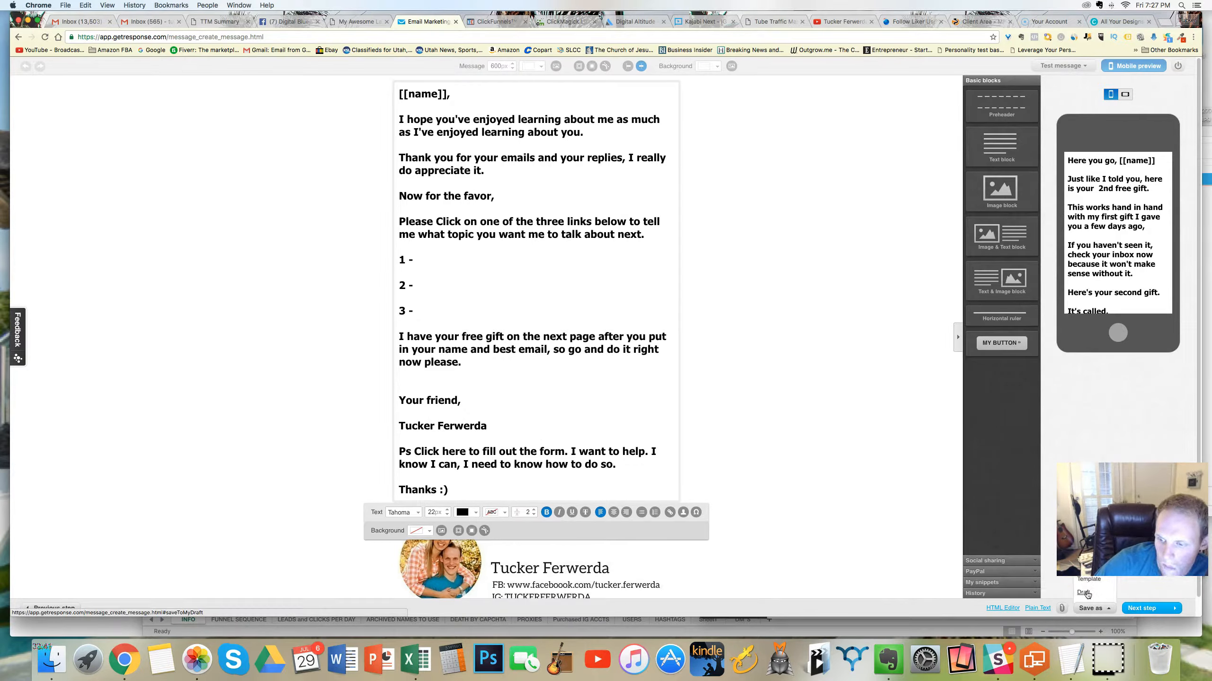
left_click(1103, 615)
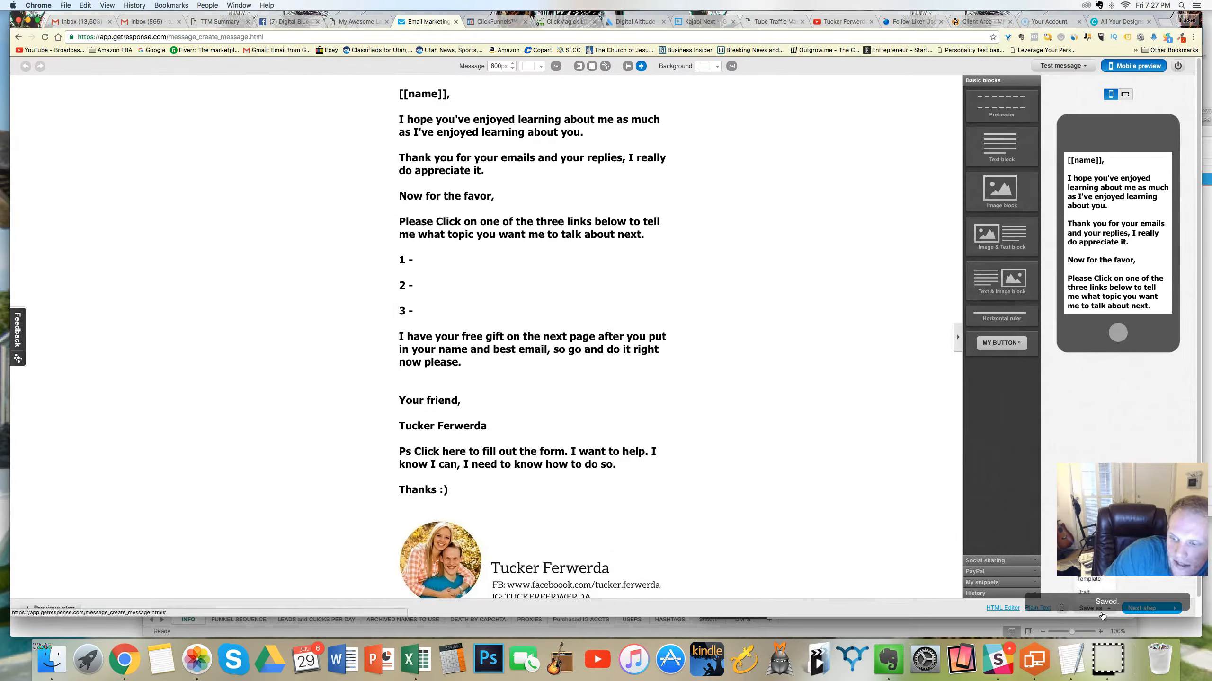
left_click(1094, 611)
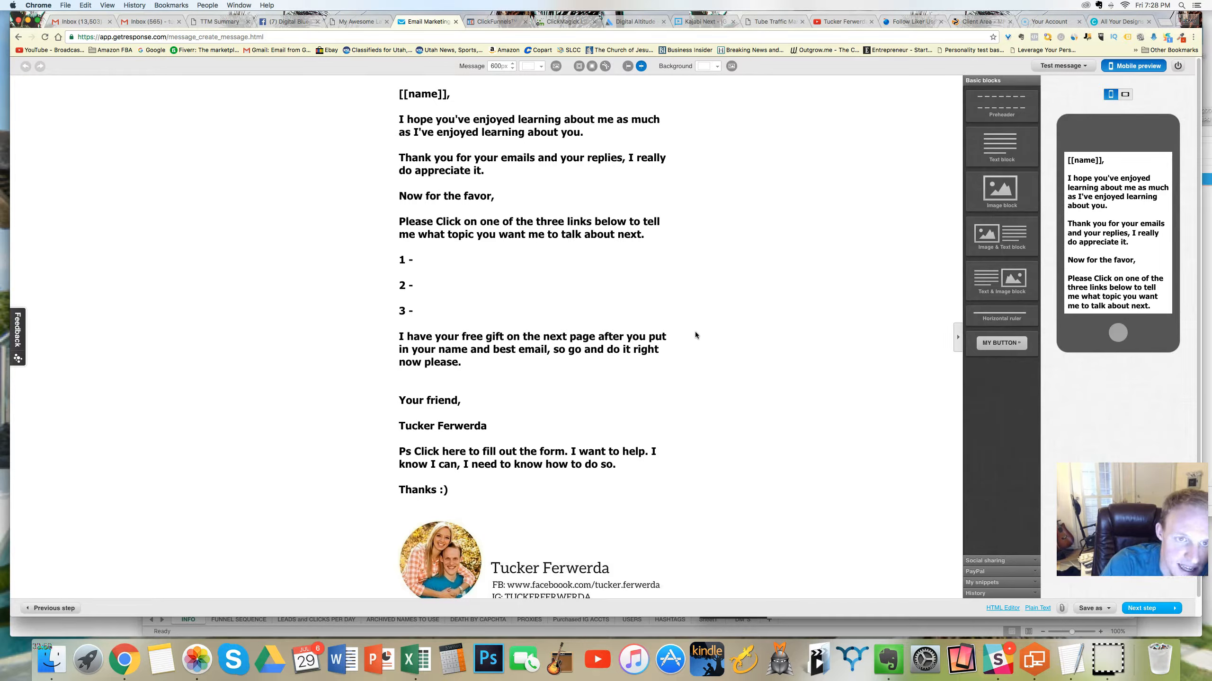
Step: Check the message's spam score and close the results
mouse_move(648, 329)
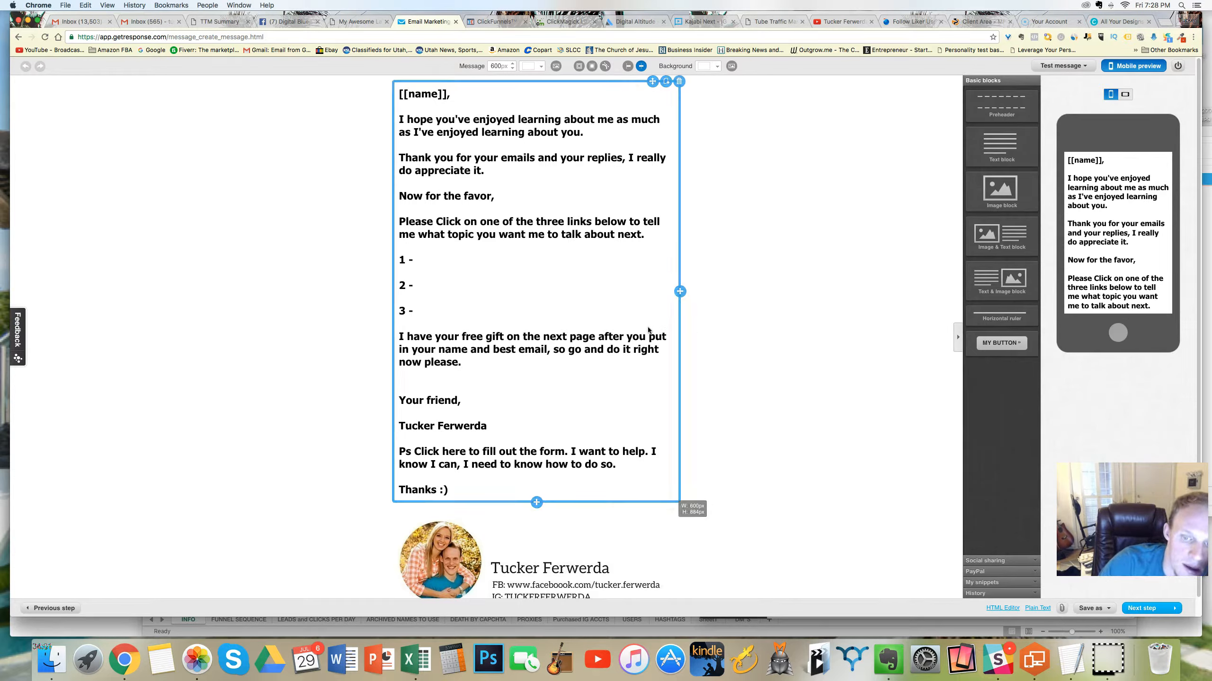
scroll(811, 391, "down", 1)
mouse_move(1069, 67)
left_click(1046, 112)
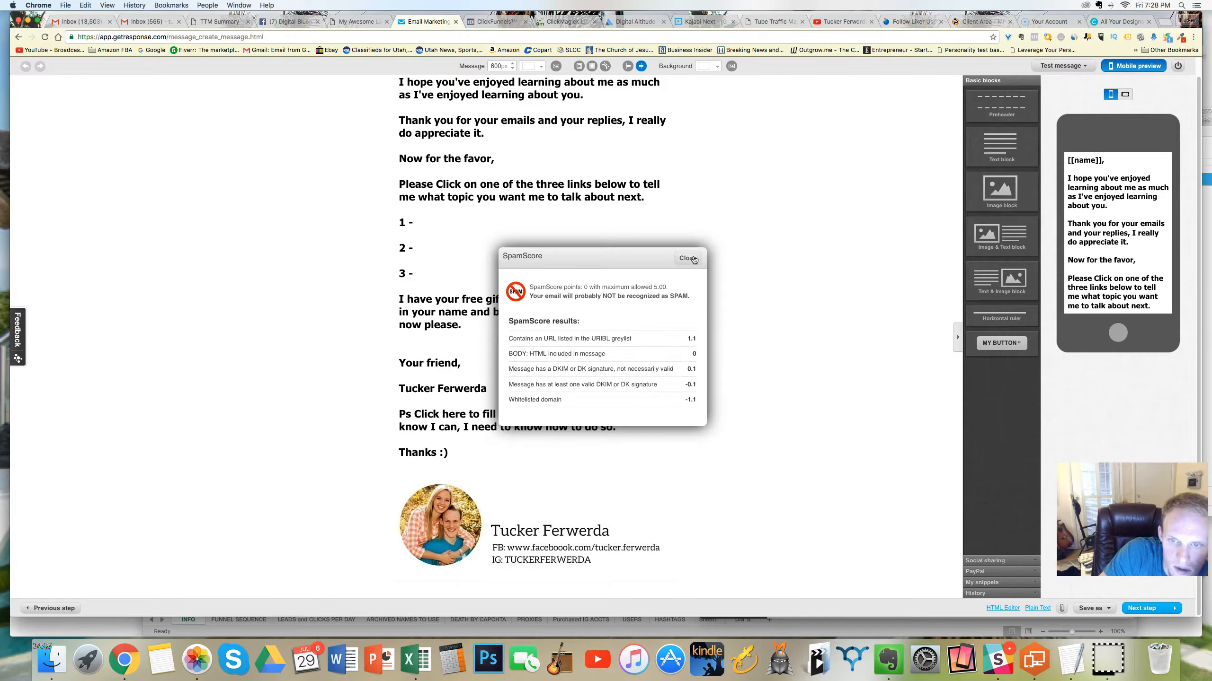
left_click(692, 258)
scroll(794, 239, "up", 1)
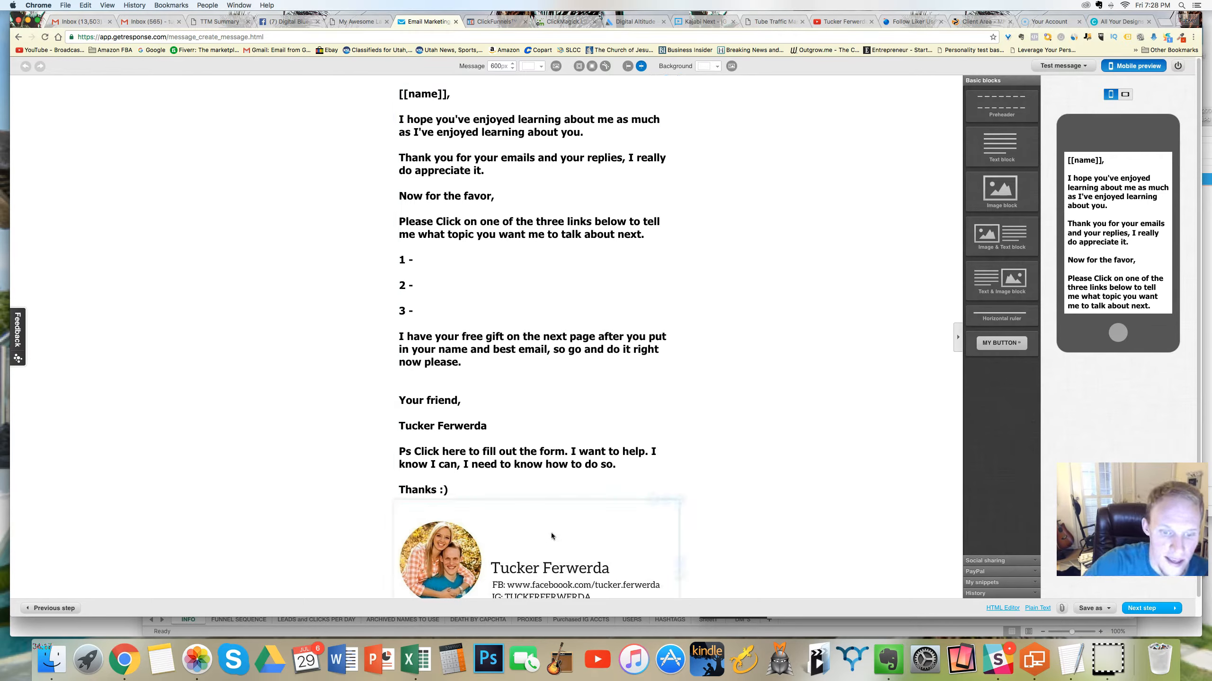
Step: Add the line "click on this link" above the "Your friend," sign-off in the message
left_click(552, 430)
left_click(493, 382)
type("click on the")
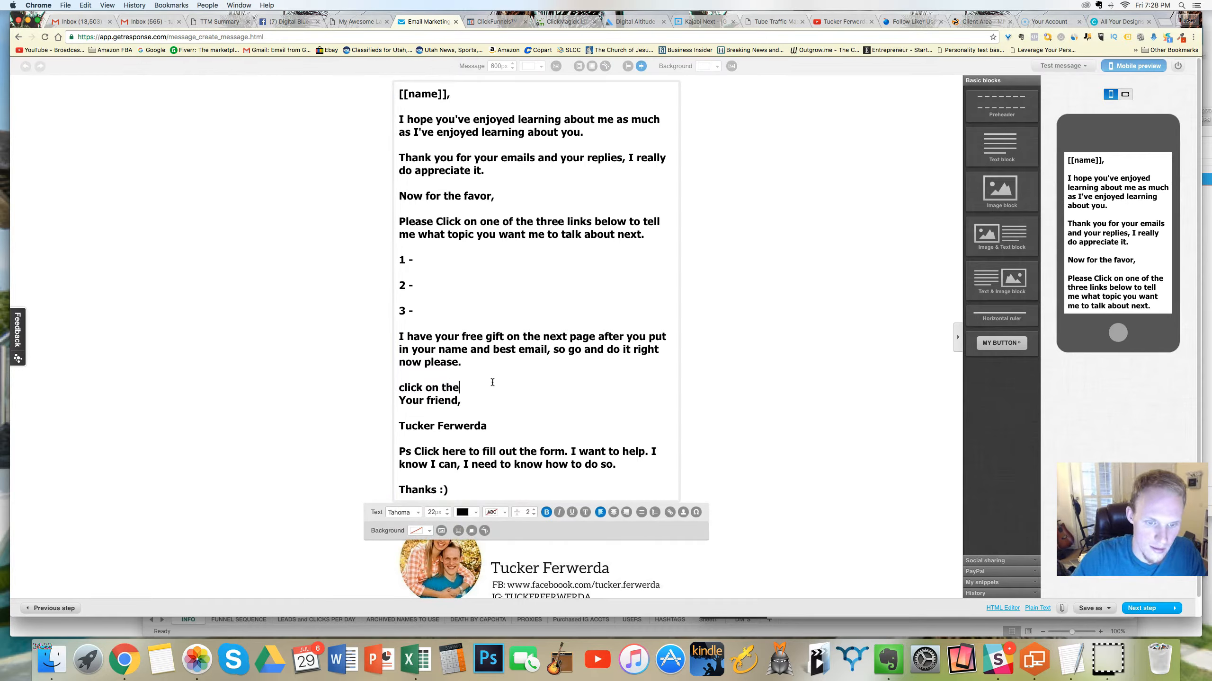
key("BackSpace")
type("is link")
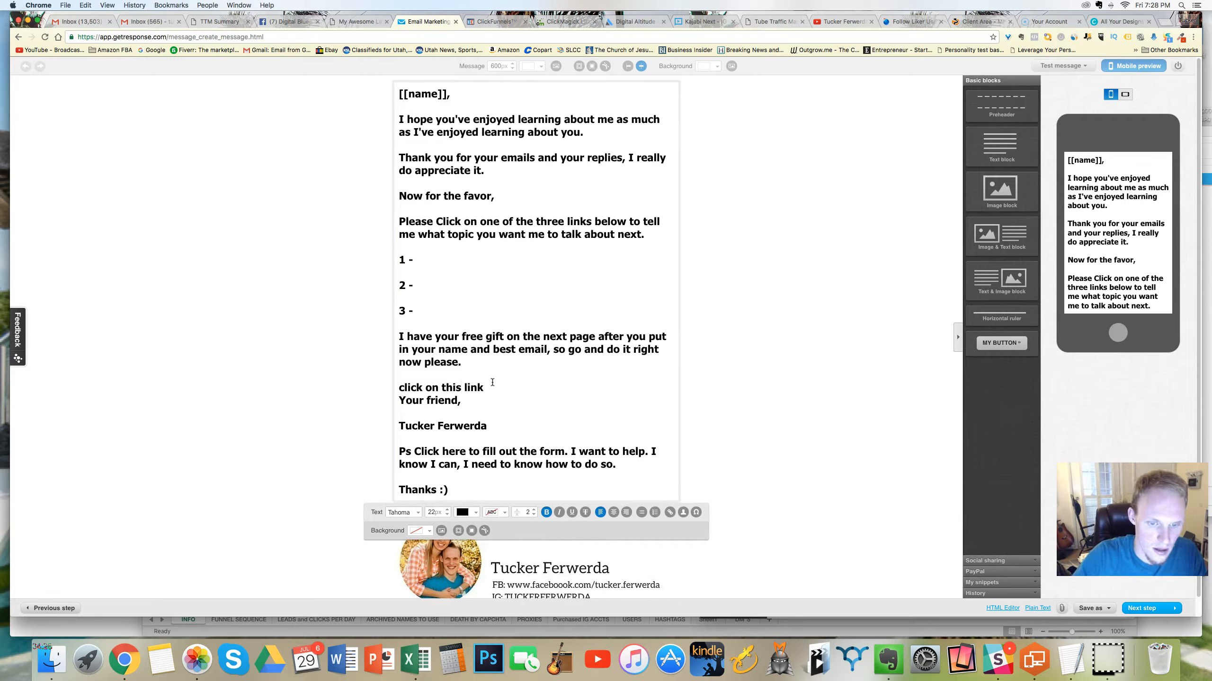
left_click_drag(485, 388, 399, 386)
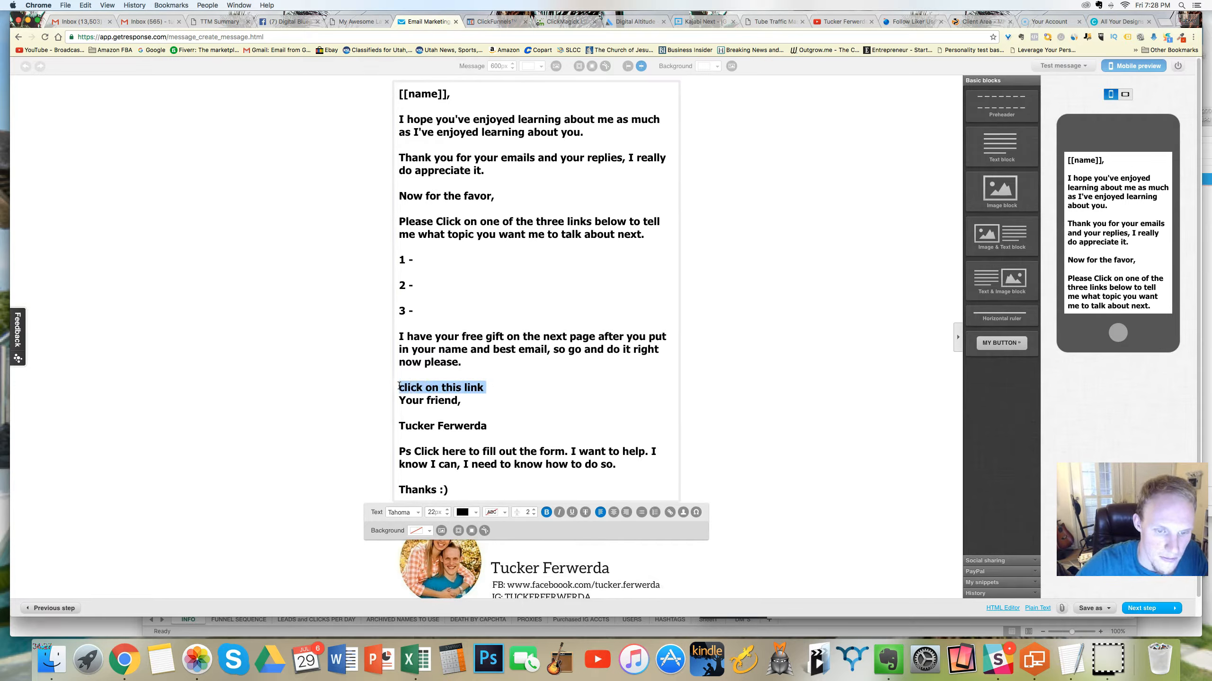
left_click(670, 512)
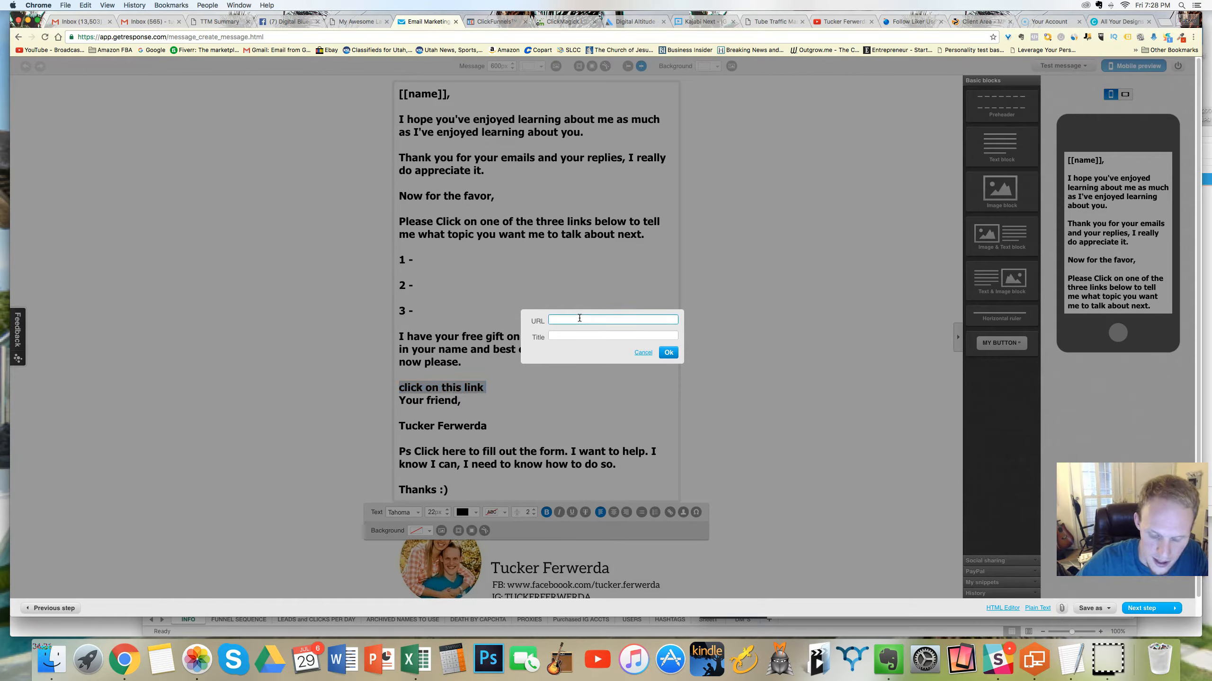
type("w.google.com")
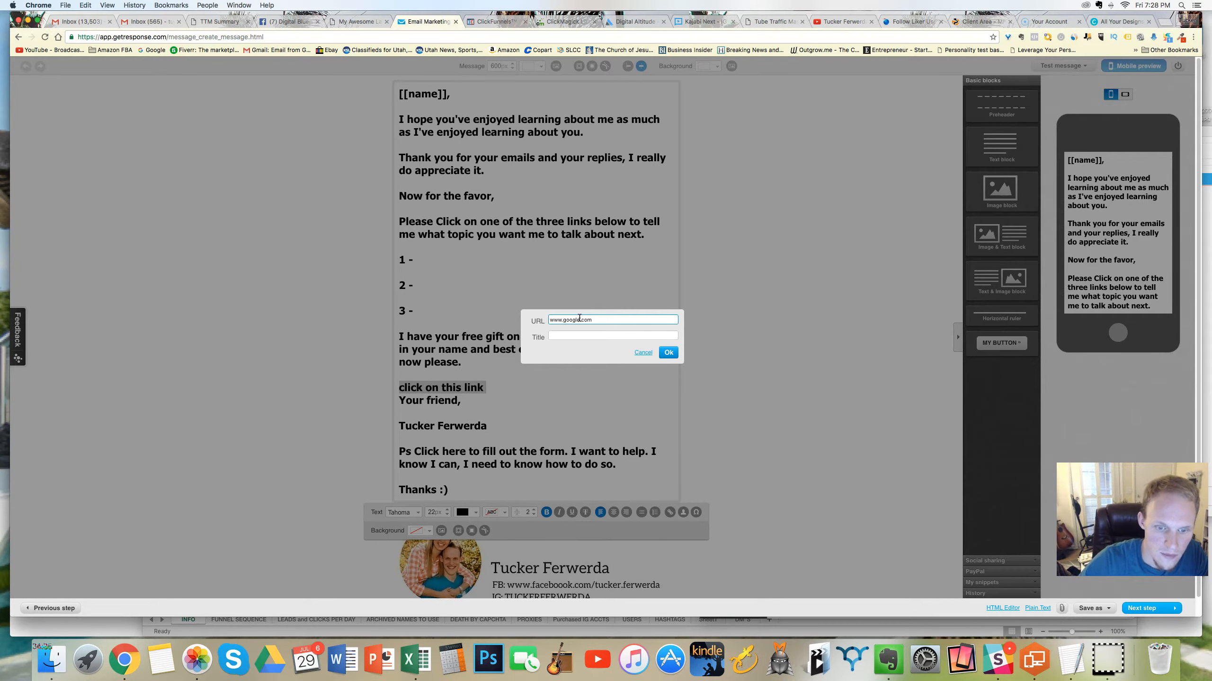
left_click(667, 353)
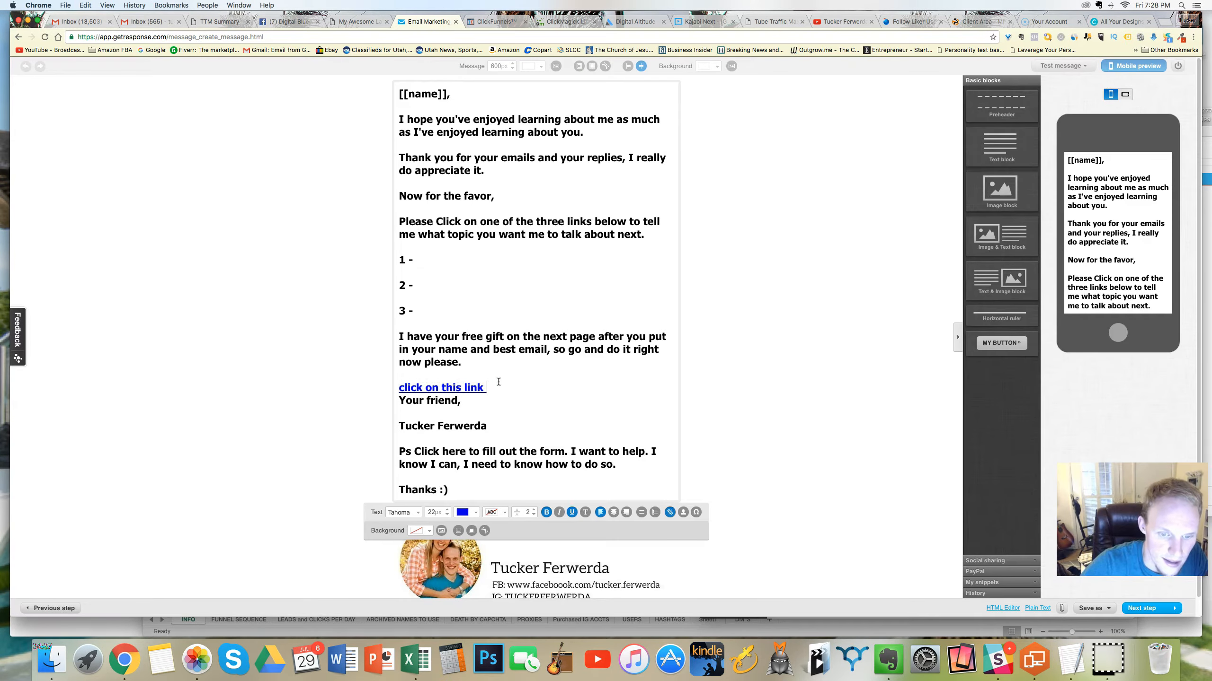
Step: Delete the "click on this link" hyperlink text and restore the blank line above the sign-off
left_click_drag(495, 388, 403, 377)
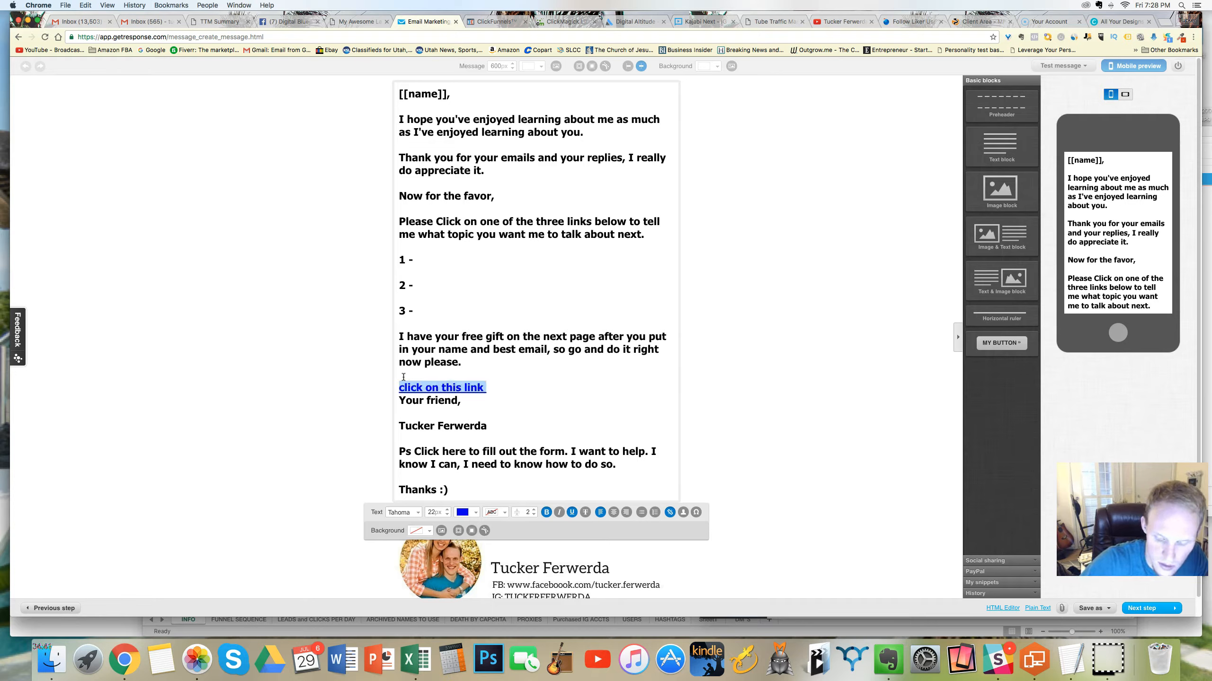
key("BackSpace")
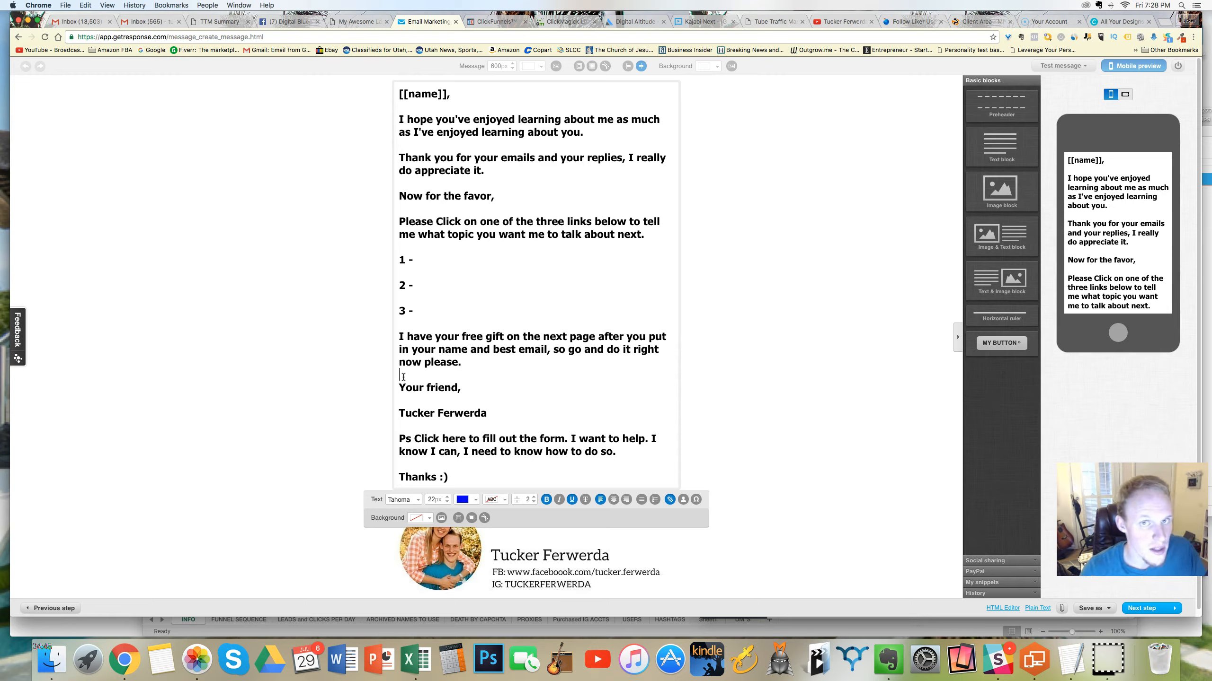
key("Return")
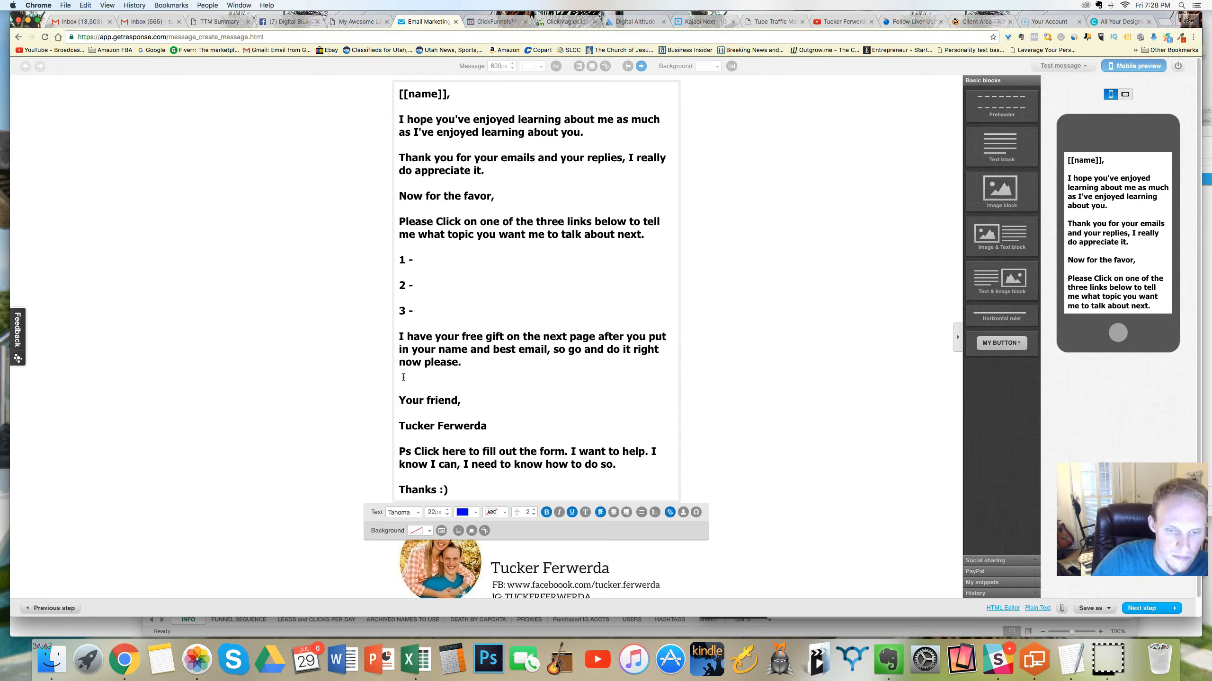